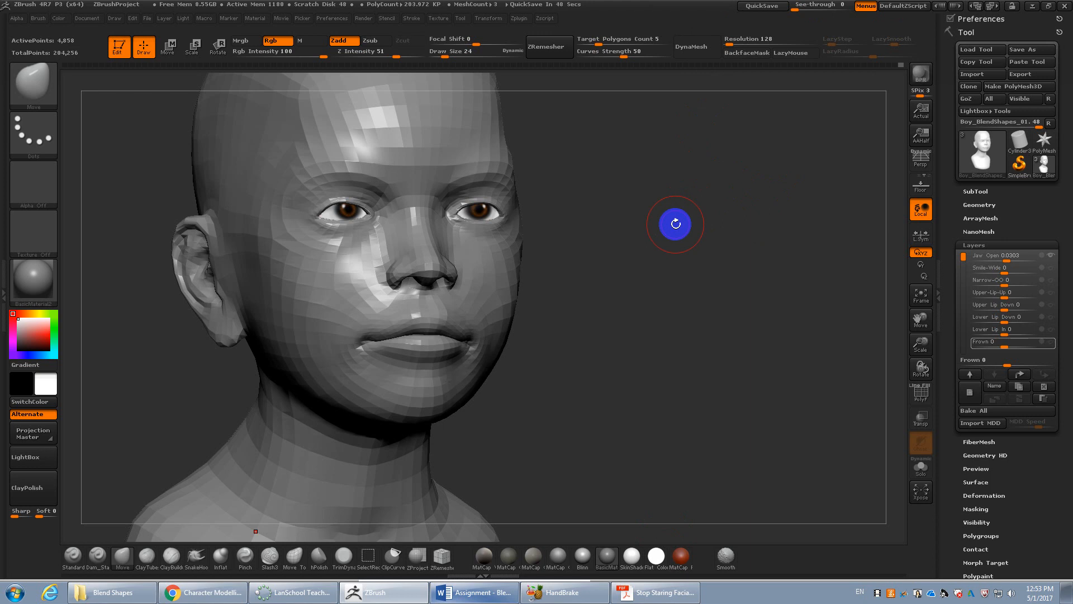
{"action": "left_click_drag", "start_coordinate": [668, 219], "coordinate": [768, 311]}
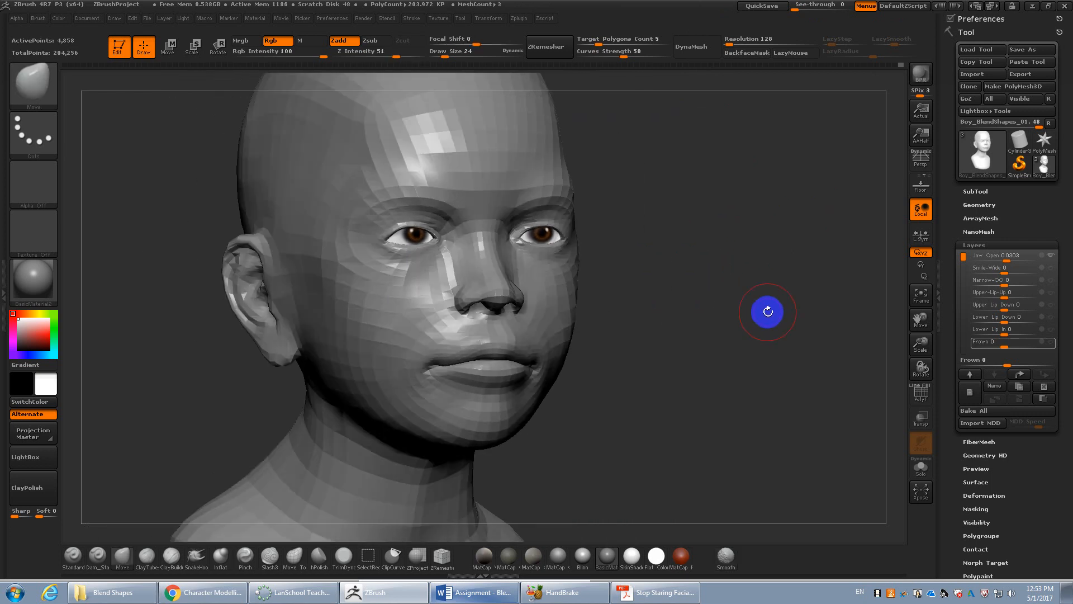
{"action": "left_click_drag", "start_coordinate": [753, 331], "coordinate": [741, 367]}
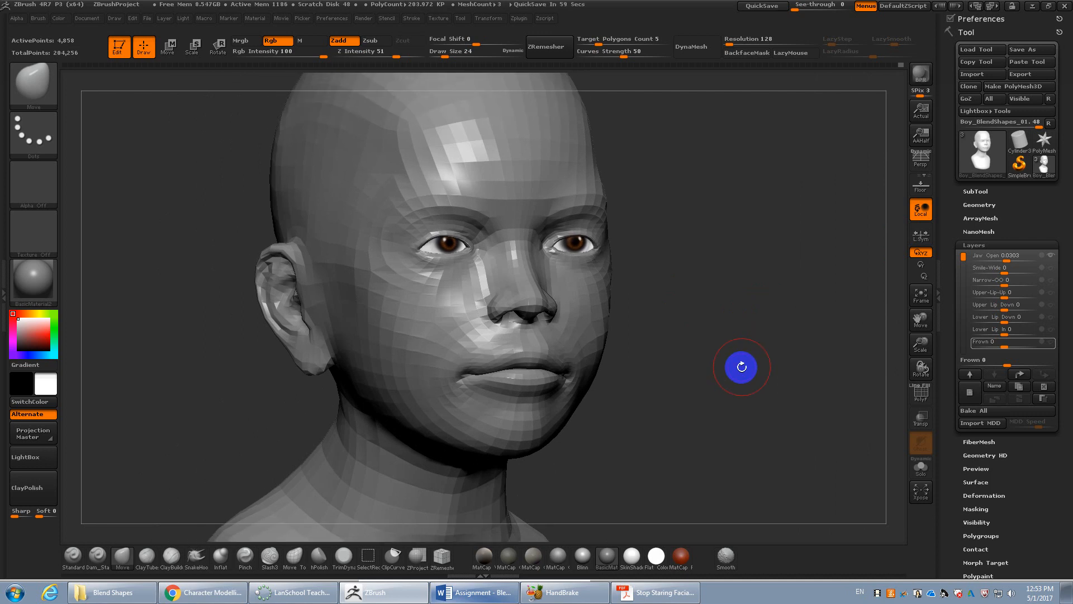
{"action": "left_click_drag", "start_coordinate": [742, 368], "coordinate": [744, 403]}
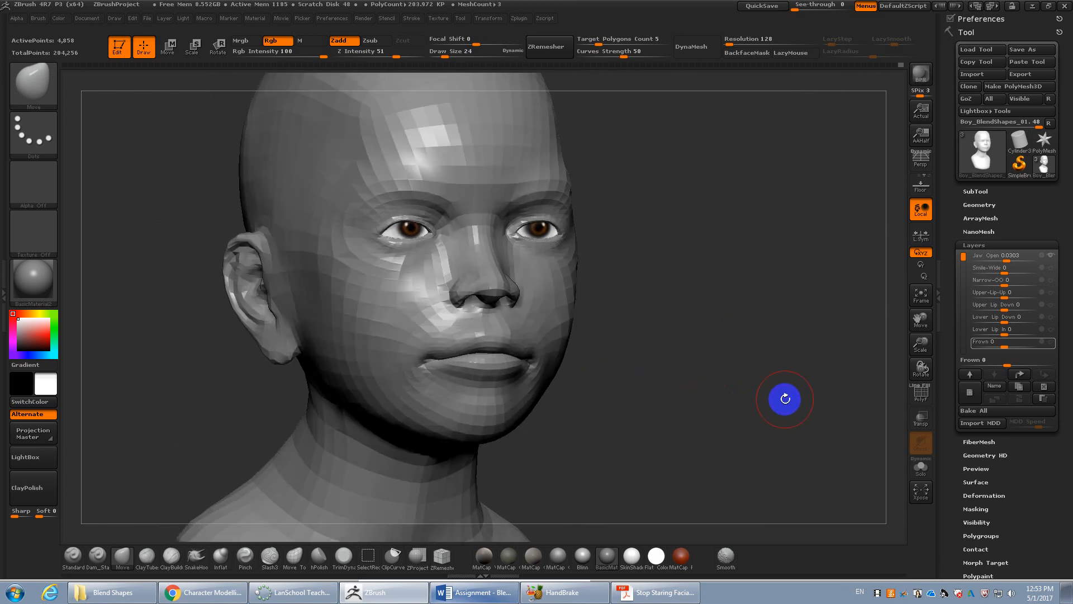
Add a new sculpting layer and name it Blink
{"action": "left_click", "coordinate": [1001, 388]}
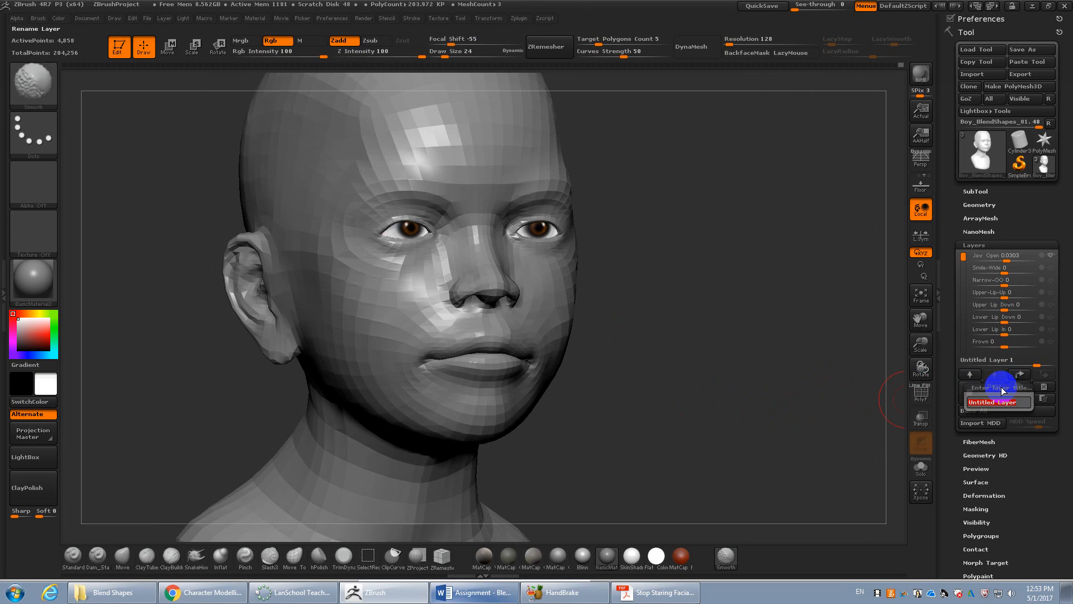
{"action": "type", "text": "Blink"}
{"action": "key", "text": "Return"}
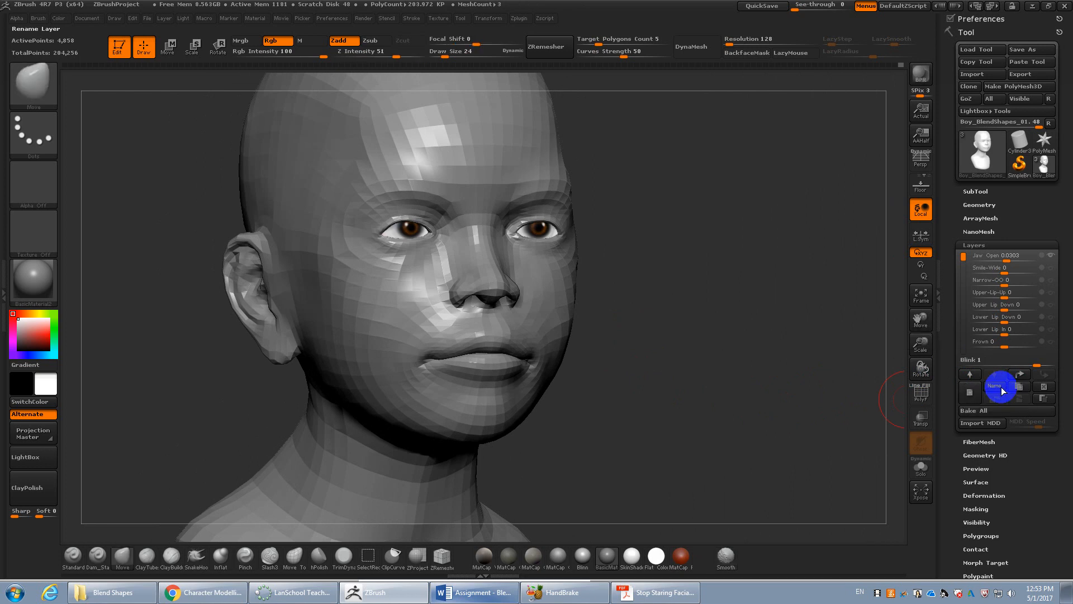
{"action": "left_click_drag", "start_coordinate": [964, 257], "coordinate": [964, 291]}
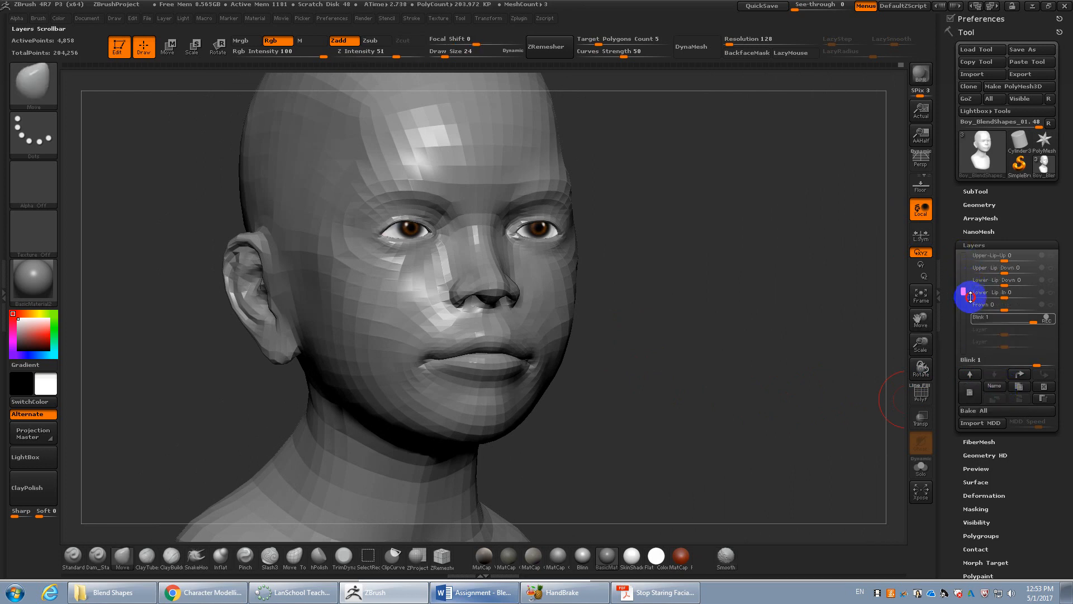
Frame both eyes in a close front view and show the polygroup colours and wireframe
{"action": "left_click_drag", "start_coordinate": [698, 319], "coordinate": [692, 316]}
{"action": "left_click_drag", "start_coordinate": [659, 242], "coordinate": [726, 283]}
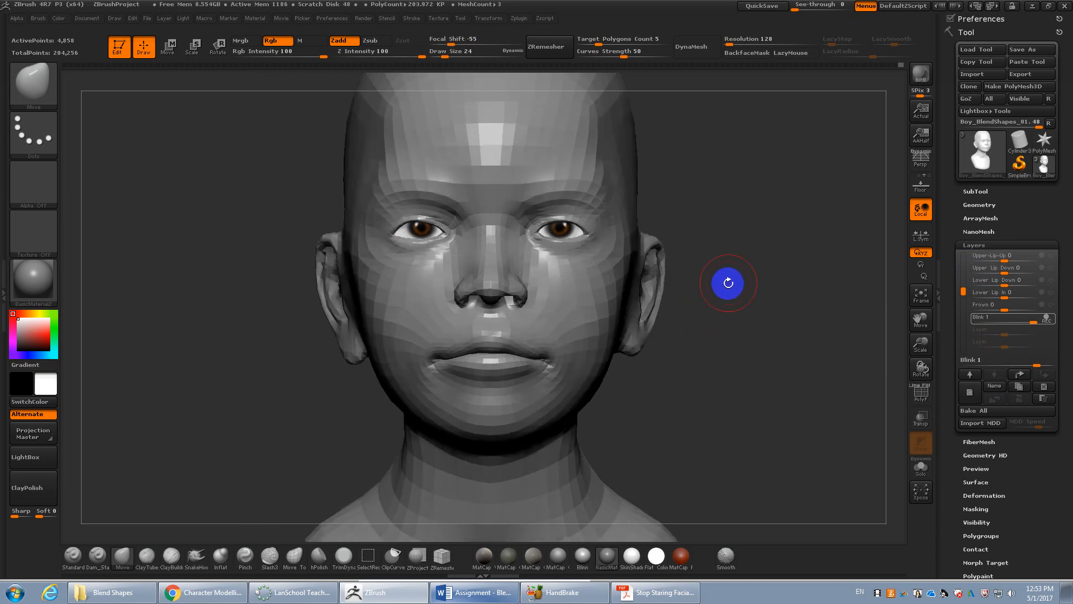
{"action": "left_click_drag", "start_coordinate": [664, 250], "coordinate": [820, 313], "text": "alt"}
{"action": "left_click_drag", "start_coordinate": [849, 416], "coordinate": [788, 461], "text": "alt"}
{"action": "key", "text": "shift+f"}
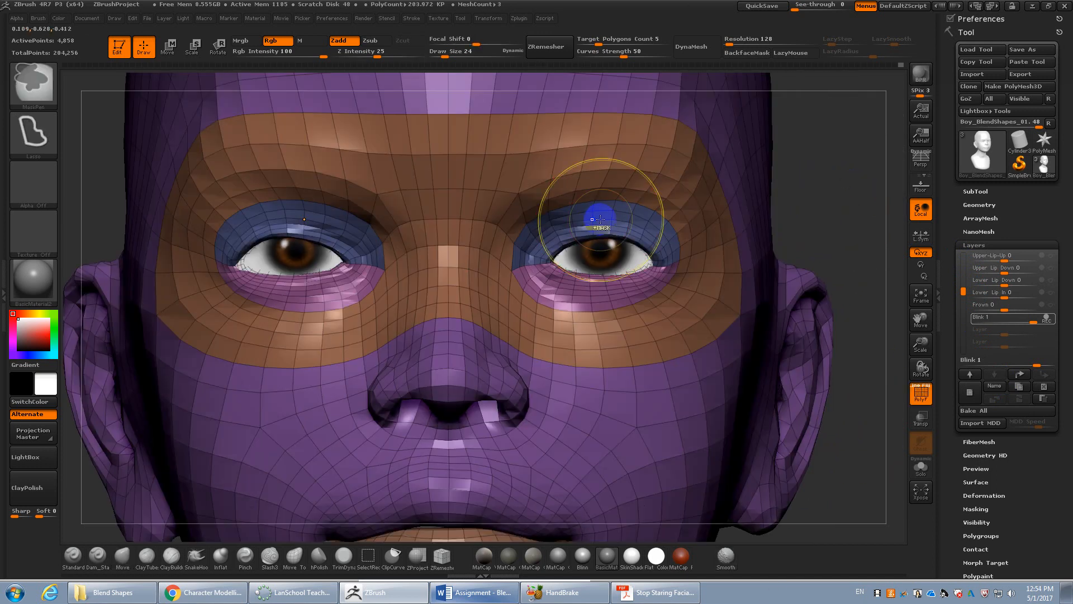
Hide the blue upper-eyelid polygroup and restore the visibility of the whole head
{"action": "left_click", "coordinate": [610, 218], "text": "ctrl+shift"}
{"action": "left_click", "coordinate": [610, 218], "text": "ctrl+shift"}
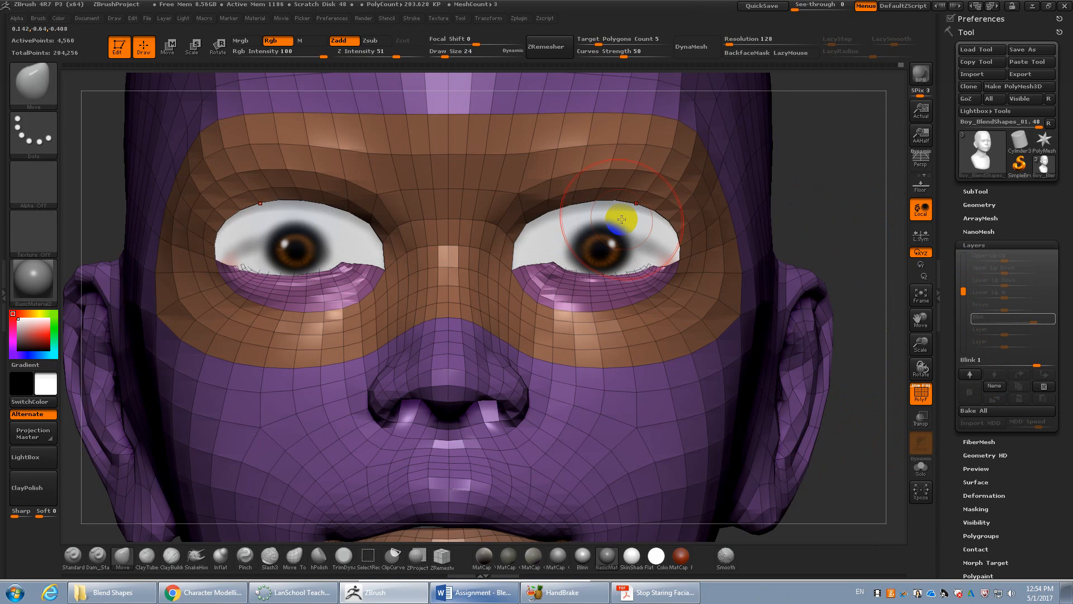
{"action": "left_click", "coordinate": [798, 204], "text": "ctrl+shift"}
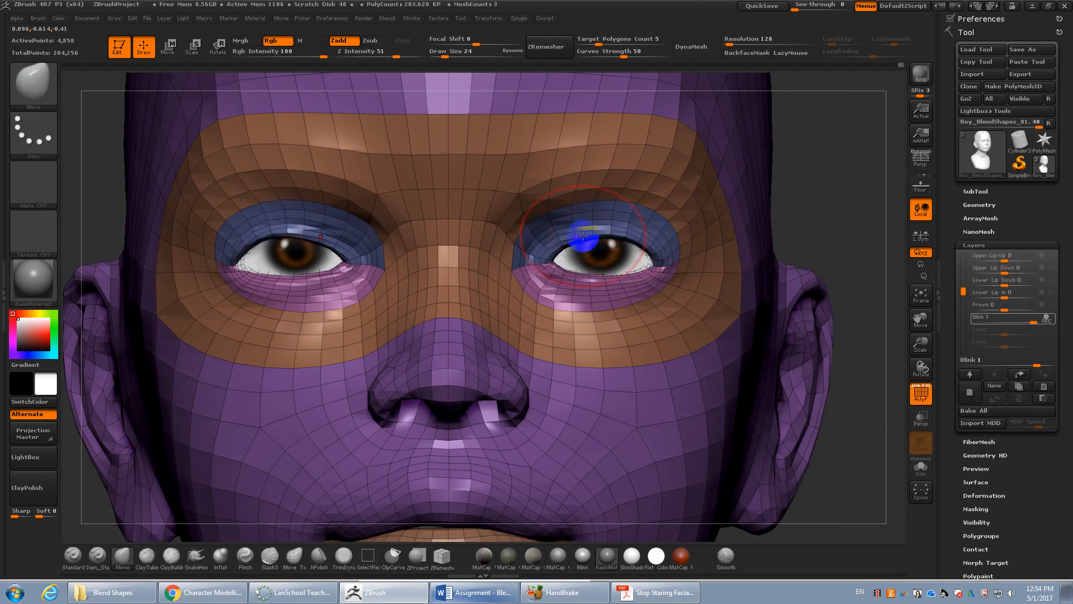
Mask everything except the blue upper-eyelid polygroup and return to Draw mode
{"action": "left_click", "coordinate": [218, 46]}
{"action": "left_click", "coordinate": [622, 231], "text": "ctrl"}
{"action": "left_click_drag", "start_coordinate": [839, 246], "coordinate": [807, 239], "text": "alt"}
{"action": "left_click_drag", "start_coordinate": [612, 326], "coordinate": [678, 297]}
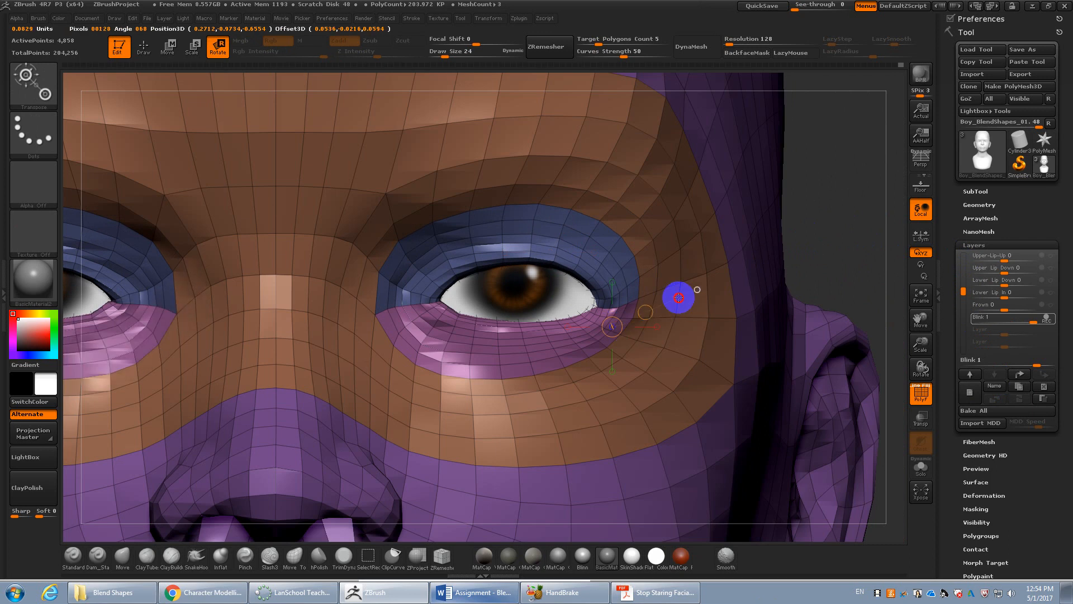
{"action": "key", "text": "q"}
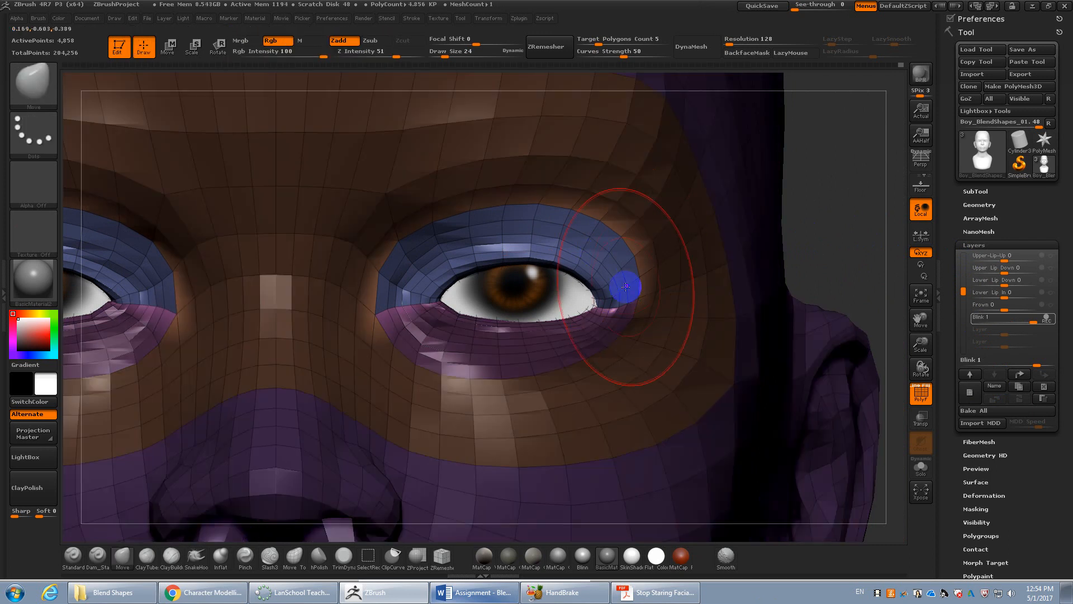
Hide the wireframe to inspect the mask around the upper eyelids
{"action": "mouse_move", "coordinate": [672, 316]}
{"action": "left_mouse_down", "text": "ctrl"}
{"action": "mouse_move", "coordinate": [676, 295]}
{"action": "mouse_move", "coordinate": [606, 307]}
{"action": "mouse_move", "coordinate": [564, 358]}
{"action": "mouse_move", "coordinate": [635, 283]}
{"action": "mouse_move", "coordinate": [555, 345]}
{"action": "left_mouse_up", "text": "ctrl"}
{"action": "mouse_move", "coordinate": [477, 318]}
{"action": "left_mouse_down", "text": "ctrl"}
{"action": "mouse_move", "coordinate": [331, 319]}
{"action": "mouse_move", "coordinate": [425, 390]}
{"action": "left_mouse_up", "text": "ctrl"}
{"action": "mouse_move", "coordinate": [809, 254]}
{"action": "left_mouse_down"}
{"action": "mouse_move", "coordinate": [814, 242]}
{"action": "mouse_move", "coordinate": [746, 242]}
{"action": "mouse_move", "coordinate": [292, 268]}
{"action": "mouse_move", "coordinate": [453, 256]}
{"action": "left_mouse_up"}
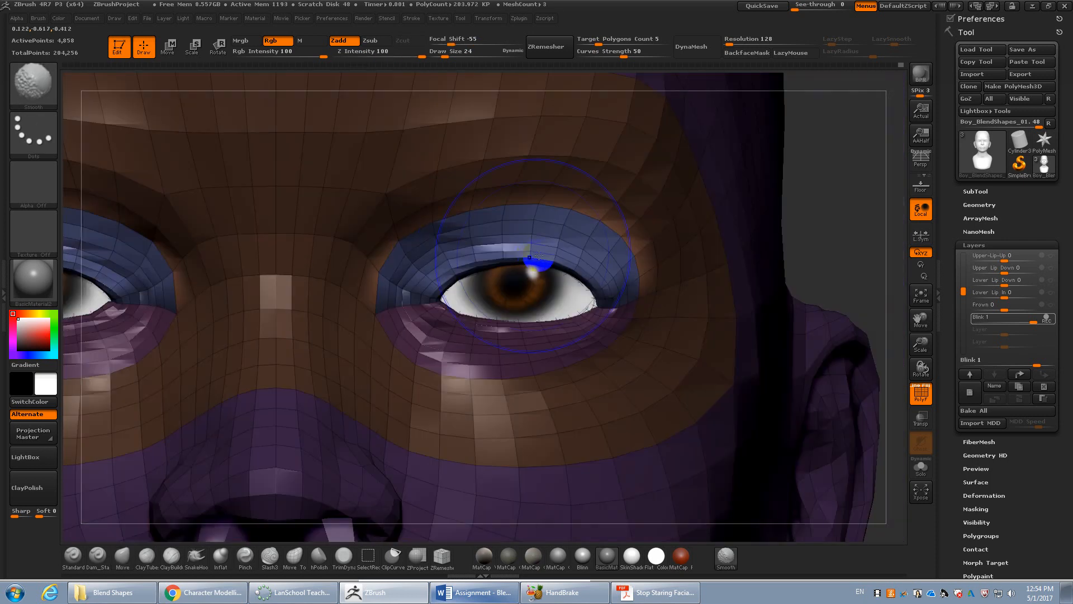
{"action": "key", "text": "shift+f"}
Undo the mask softening around the upper eyelids and open the Masking settings
{"action": "left_click_drag", "start_coordinate": [429, 162], "coordinate": [422, 195], "text": "ctrl"}
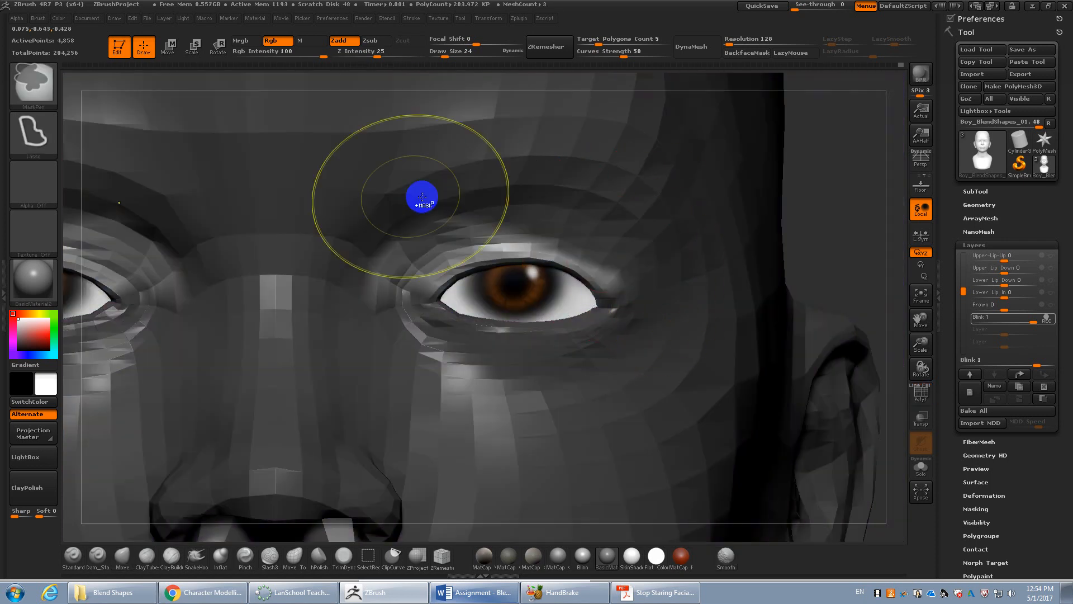
{"action": "key", "text": "ctrl+z"}
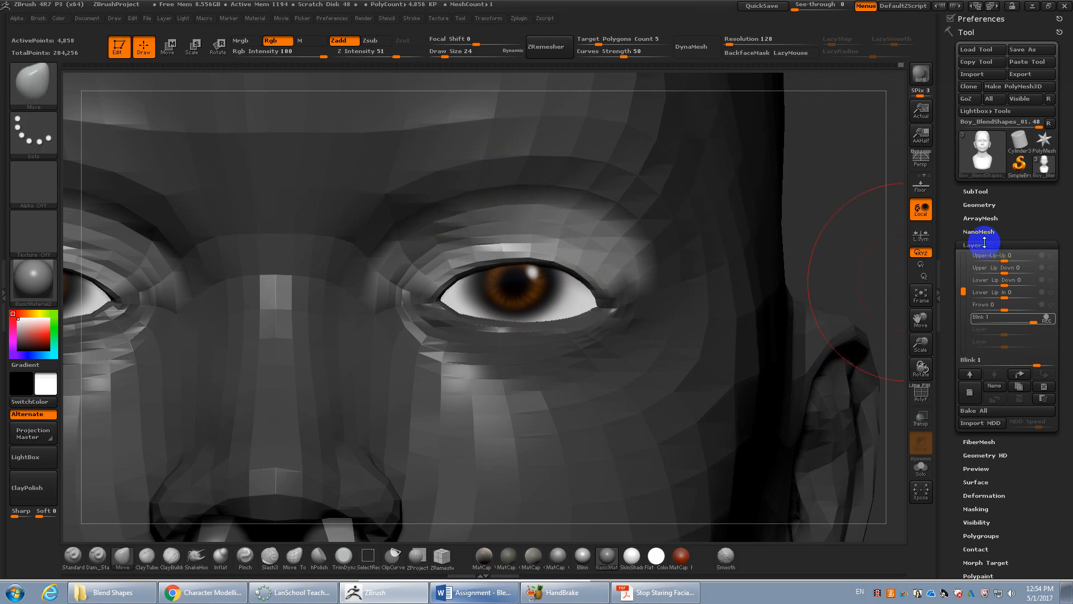
{"action": "key", "text": "ctrl+z"}
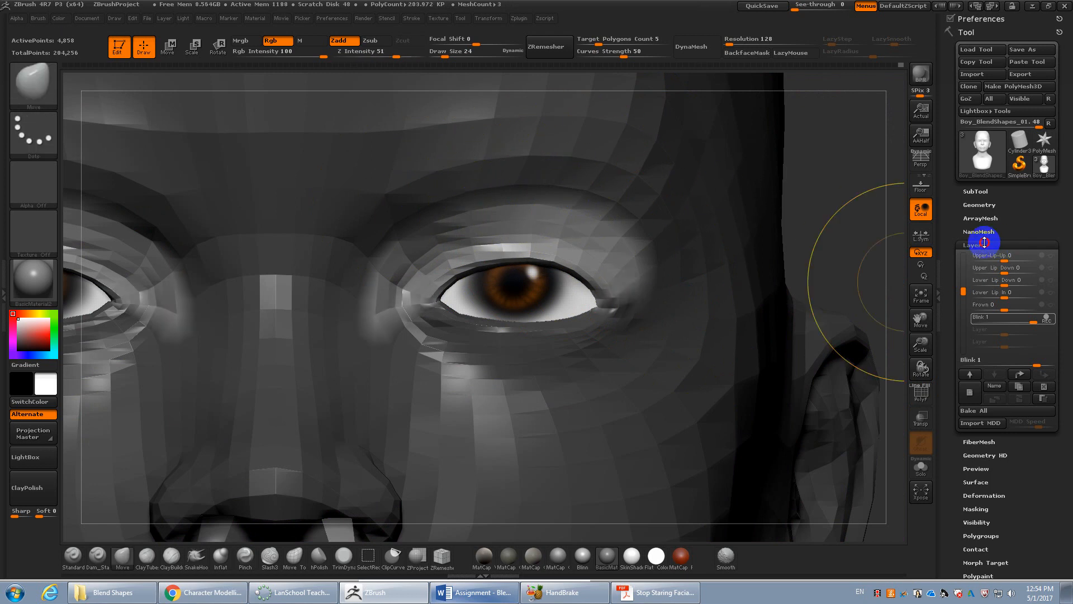
{"action": "left_click", "coordinate": [983, 243]}
{"action": "left_click", "coordinate": [977, 326]}
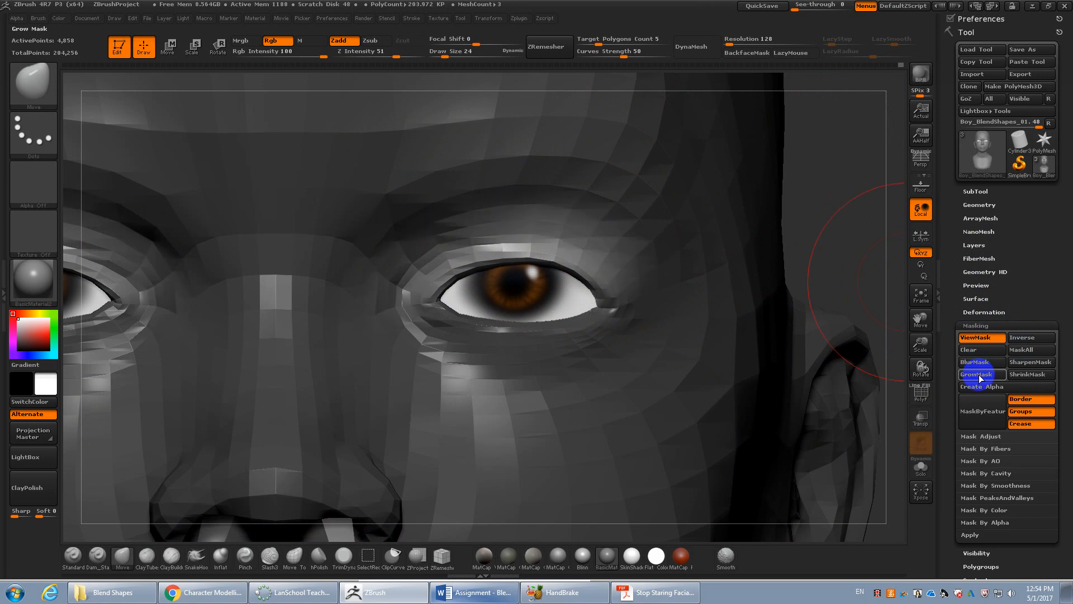
View the eye from the side in Rotate mode and make the head transparent so the eyeball shows through
{"action": "left_click_drag", "start_coordinate": [816, 234], "coordinate": [768, 234]}
{"action": "left_click_drag", "start_coordinate": [503, 244], "coordinate": [558, 191]}
{"action": "left_click", "coordinate": [218, 46]}
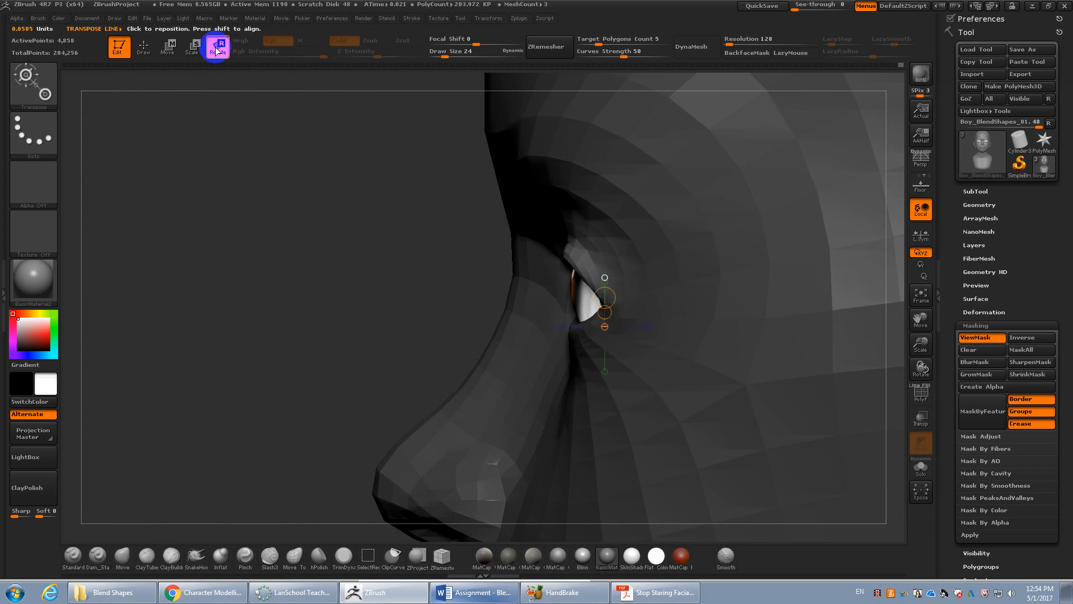
{"action": "left_click_drag", "start_coordinate": [400, 300], "coordinate": [307, 307], "text": "alt"}
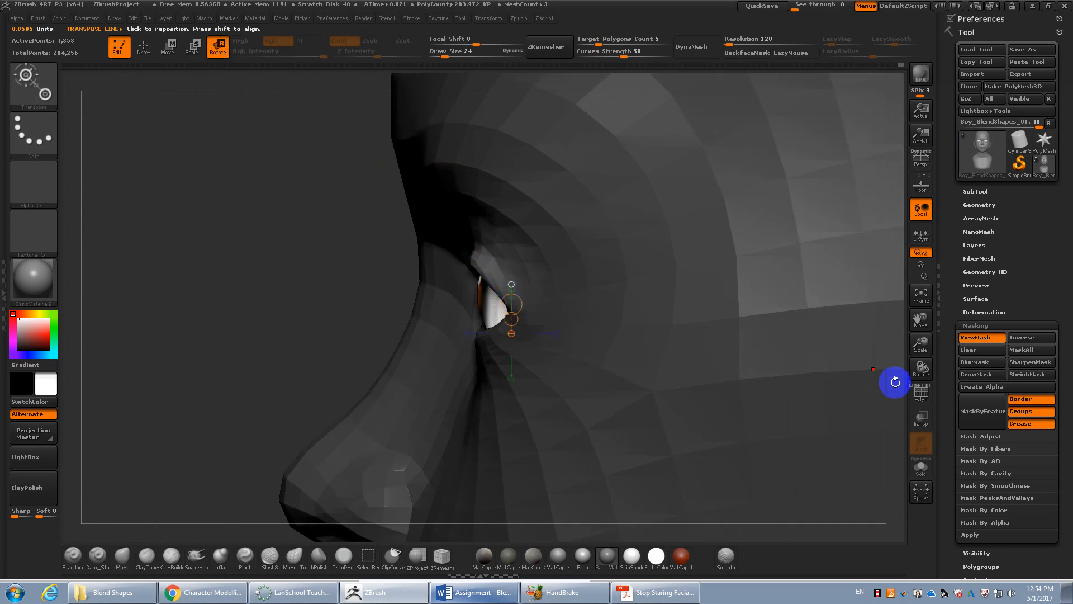
{"action": "left_click", "coordinate": [920, 420]}
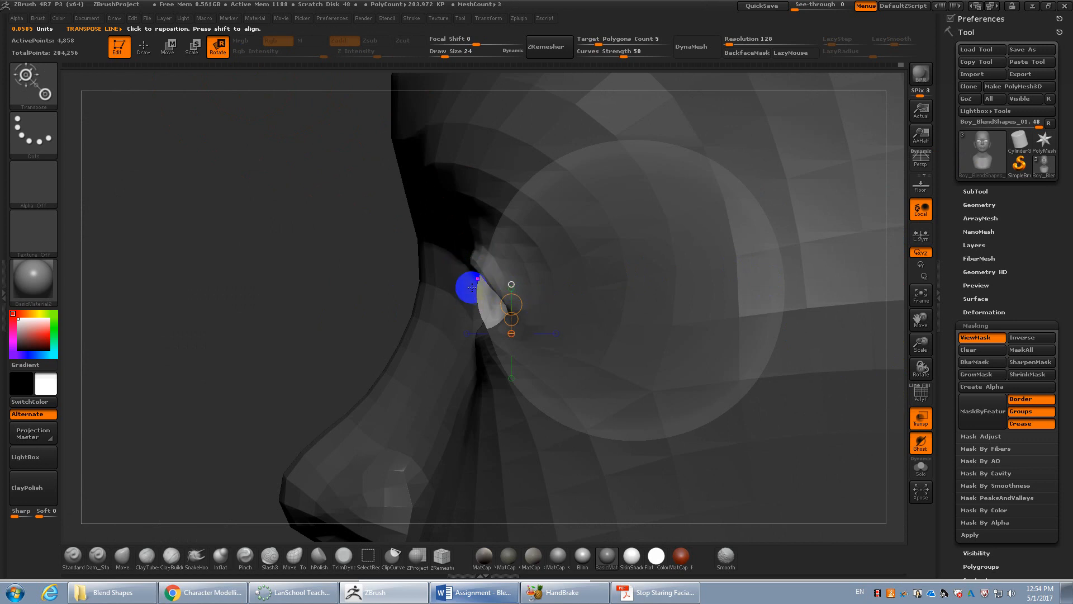
Try to rotate the upper eyelids downward with a transpose line from the outer eye corner toward the lid
{"action": "mouse_move", "coordinate": [530, 309]}
{"action": "left_mouse_down"}
{"action": "mouse_move", "coordinate": [460, 258]}
{"action": "mouse_move", "coordinate": [447, 264]}
{"action": "left_mouse_up"}
{"action": "left_click_drag", "start_coordinate": [512, 309], "coordinate": [496, 281]}
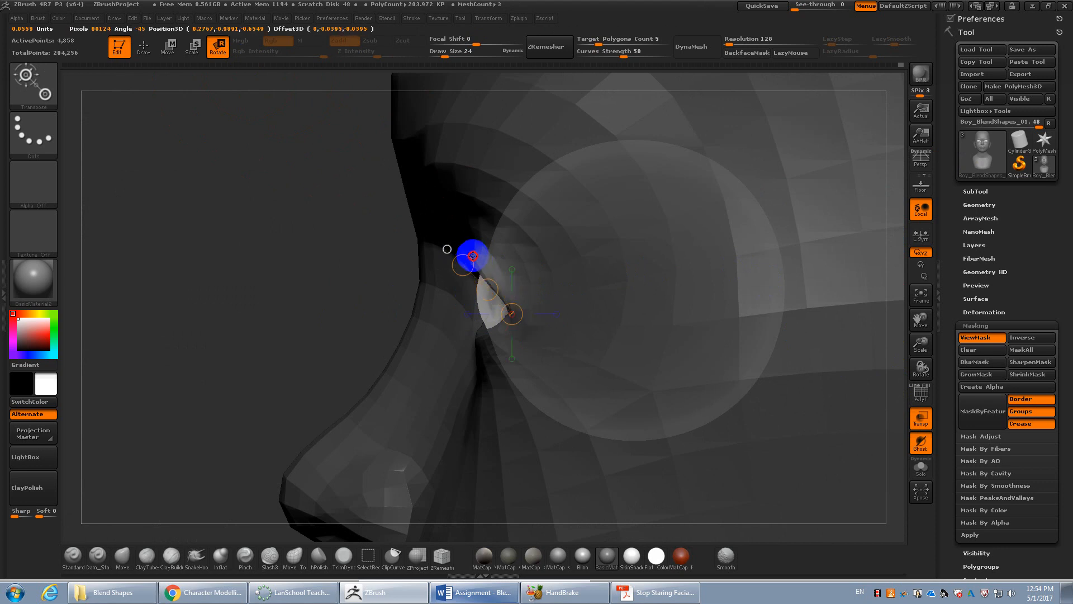
{"action": "left_click_drag", "start_coordinate": [462, 265], "coordinate": [453, 309]}
{"action": "key", "text": "ctrl+z"}
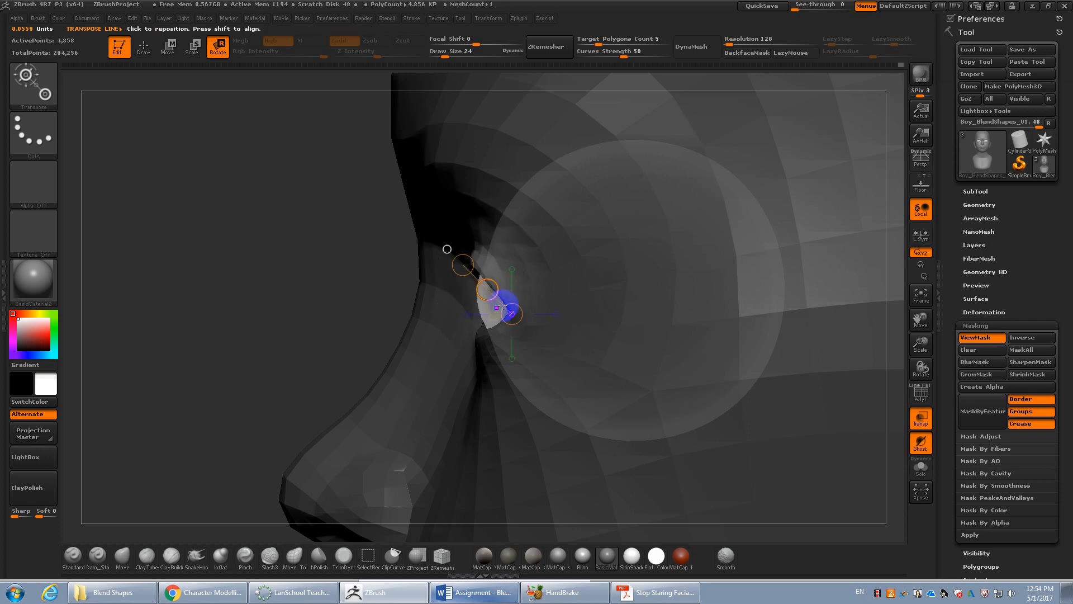
Turn off the head's transparency and grow the mask around the upper eyelids
{"action": "mouse_move", "coordinate": [532, 305]}
{"action": "left_mouse_down", "text": "shift"}
{"action": "mouse_move", "coordinate": [488, 262]}
{"action": "mouse_move", "coordinate": [476, 284]}
{"action": "mouse_move", "coordinate": [558, 291]}
{"action": "left_mouse_up", "text": "shift"}
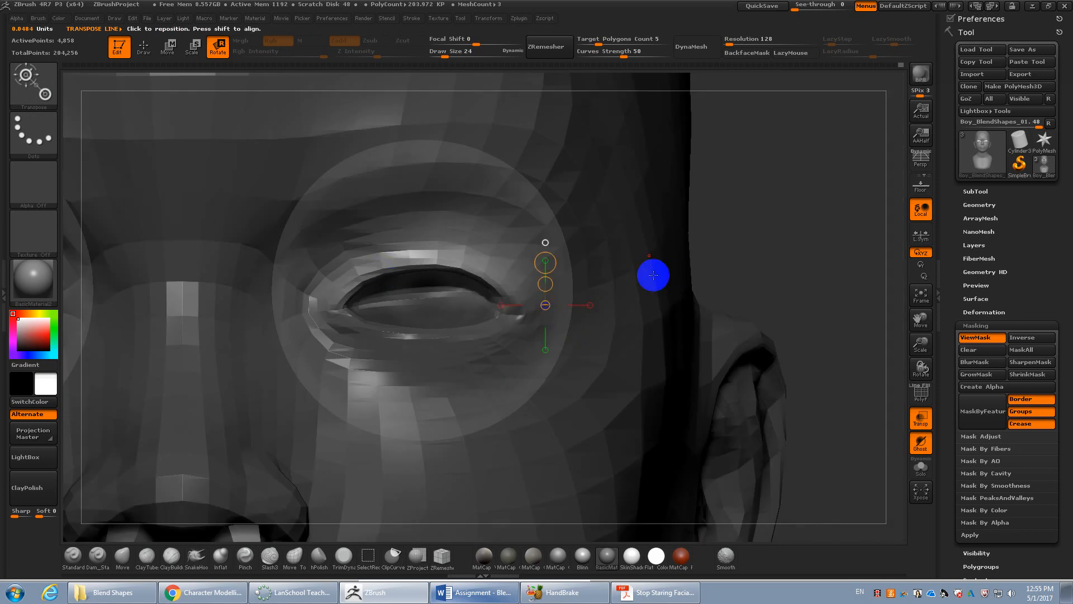
{"action": "left_click", "coordinate": [921, 418]}
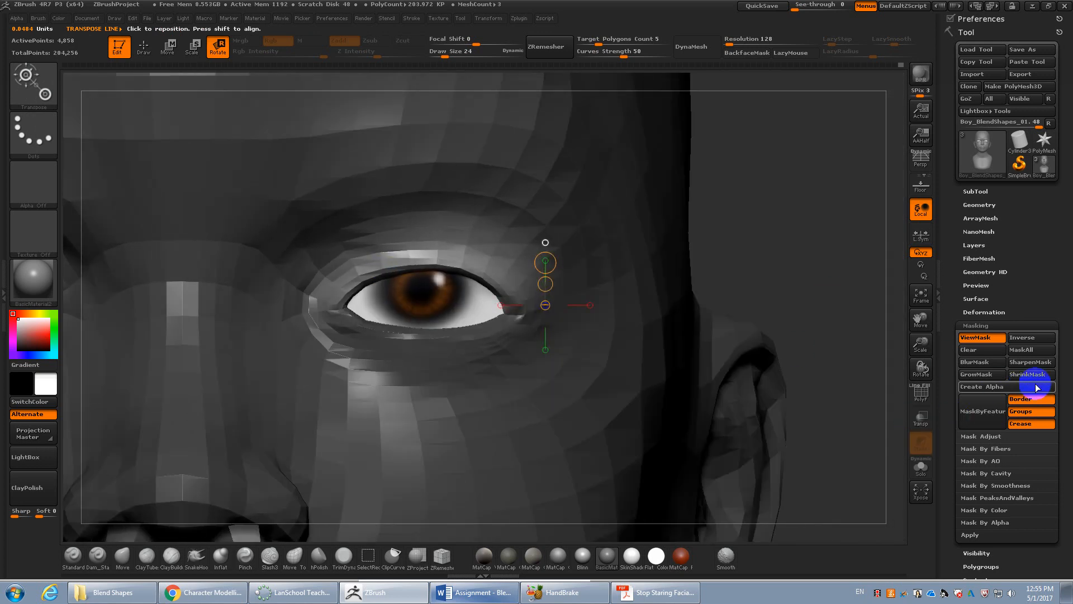
{"action": "left_click", "coordinate": [993, 375]}
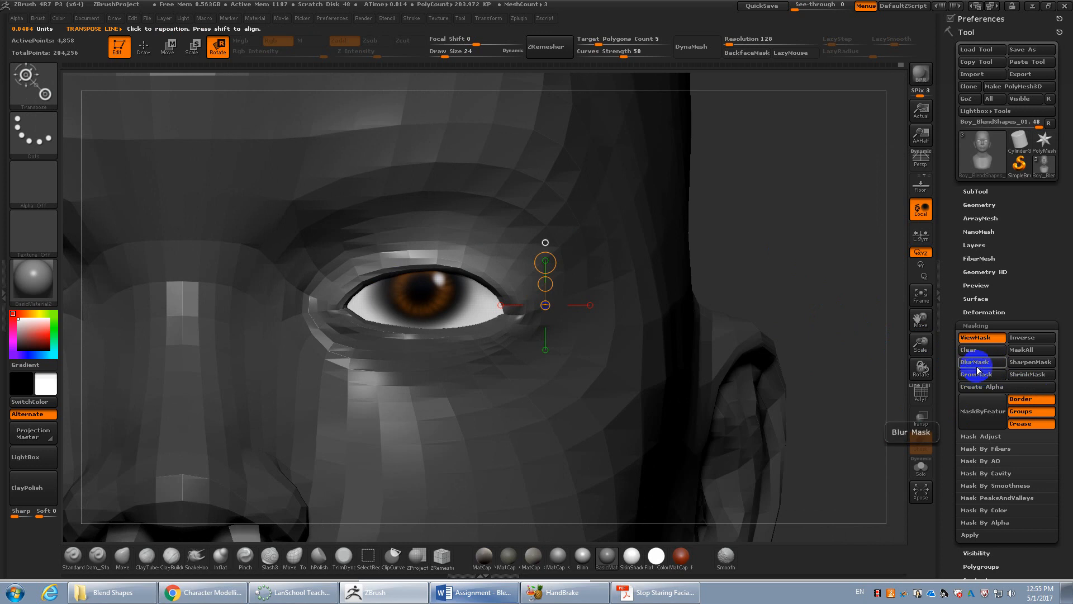
Try to rotate the upper eyelids closed in side view with a transpose line starting farther behind the eye corner
{"action": "mouse_move", "coordinate": [766, 270]}
{"action": "left_mouse_down"}
{"action": "mouse_move", "coordinate": [561, 288]}
{"action": "mouse_move", "coordinate": [501, 271]}
{"action": "mouse_move", "coordinate": [481, 246]}
{"action": "mouse_move", "coordinate": [488, 291]}
{"action": "left_mouse_up"}
{"action": "key", "text": "ctrl+z"}
{"action": "left_click_drag", "start_coordinate": [482, 247], "coordinate": [483, 275]}
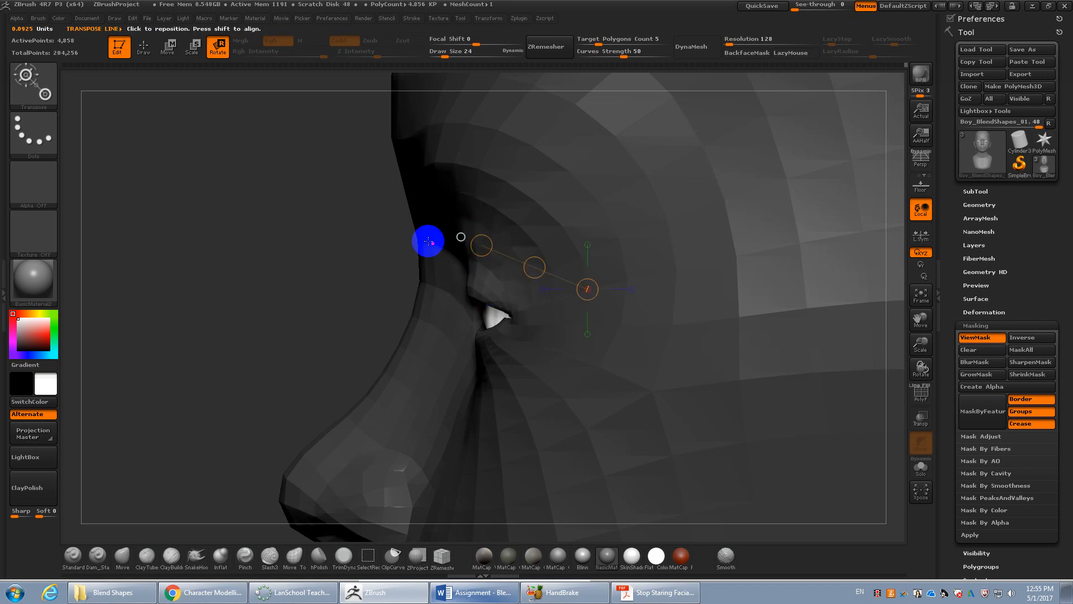
{"action": "left_click_drag", "start_coordinate": [350, 260], "coordinate": [388, 261]}
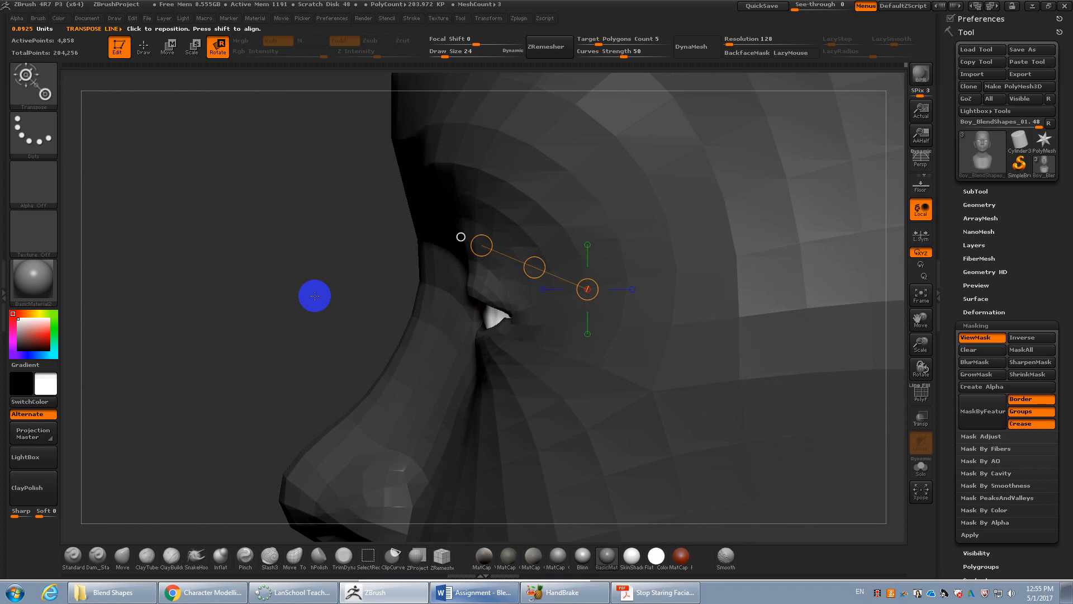
{"action": "left_click_drag", "start_coordinate": [313, 294], "coordinate": [367, 270]}
Try to swing the upper eyelids farther down over the eyeballs with the existing transpose line
{"action": "mouse_move", "coordinate": [728, 285]}
{"action": "left_mouse_down", "text": "alt"}
{"action": "mouse_move", "coordinate": [781, 256]}
{"action": "mouse_move", "coordinate": [745, 226]}
{"action": "mouse_move", "coordinate": [701, 228]}
{"action": "left_mouse_up", "text": "alt"}
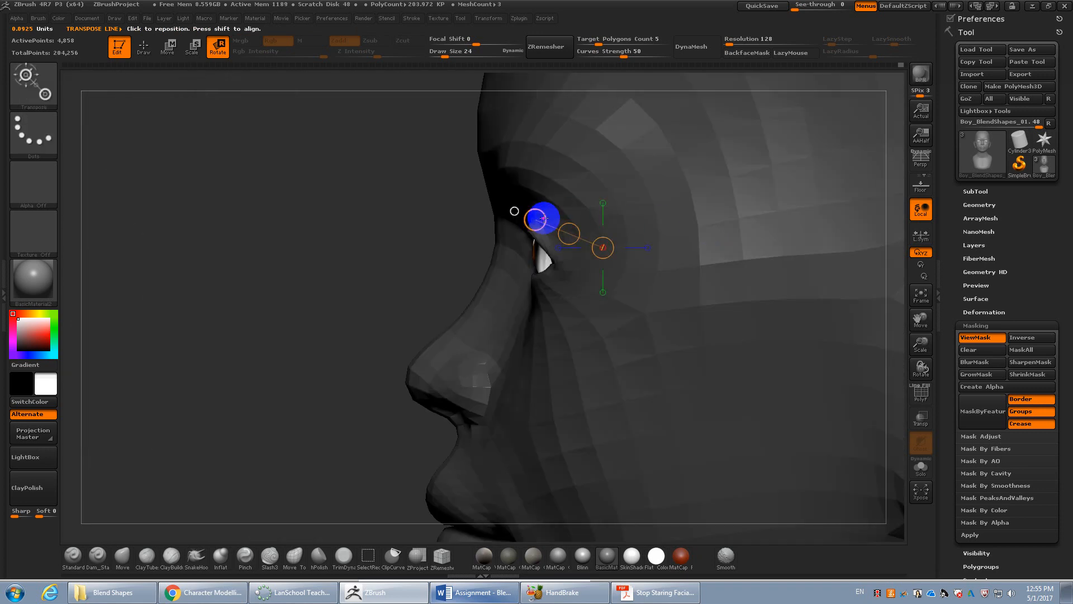
{"action": "left_click_drag", "start_coordinate": [538, 221], "coordinate": [539, 250]}
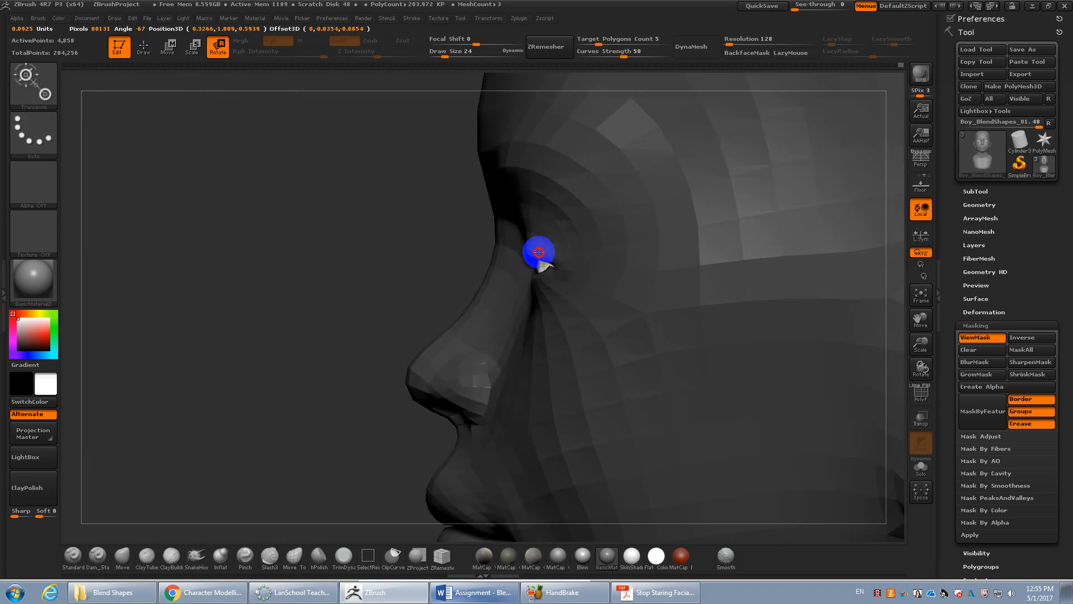
{"action": "left_click_drag", "start_coordinate": [537, 253], "coordinate": [540, 278]}
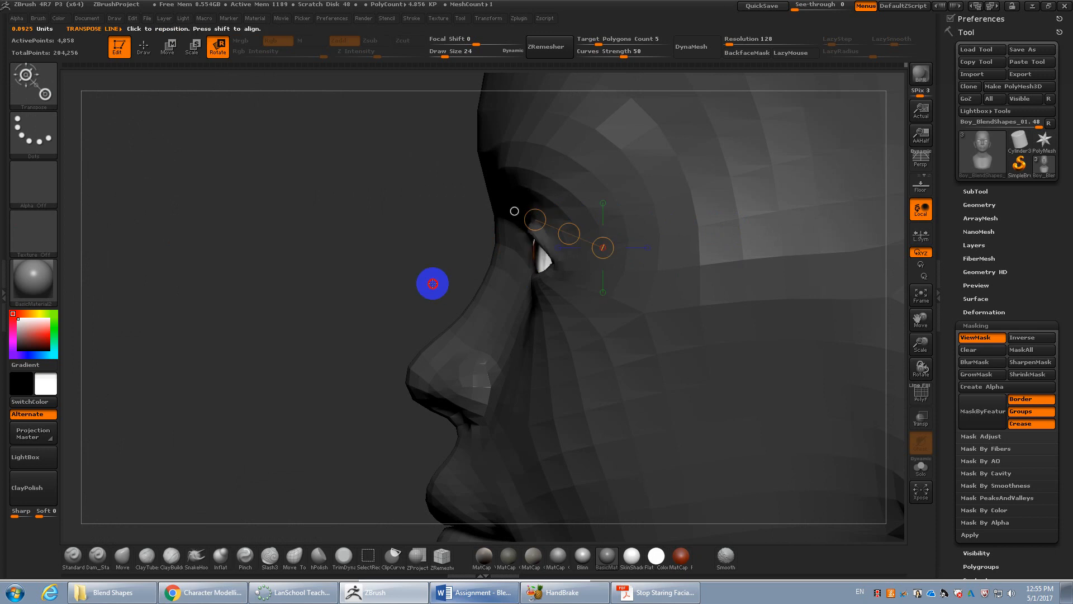
Return to Draw mode and paint additional mask beside the outer corner of the eye
{"action": "mouse_move", "coordinate": [431, 283]}
{"action": "left_mouse_down"}
{"action": "mouse_move", "coordinate": [588, 280]}
{"action": "mouse_move", "coordinate": [585, 263]}
{"action": "mouse_move", "coordinate": [479, 259]}
{"action": "mouse_move", "coordinate": [553, 292]}
{"action": "left_mouse_up"}
{"action": "key", "text": "q"}
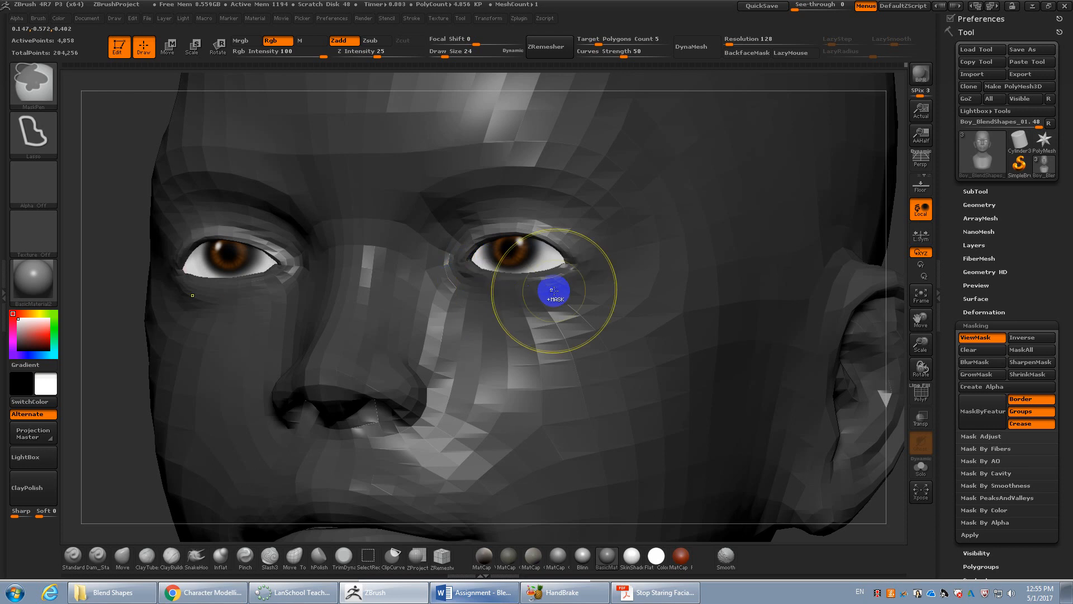
{"action": "mouse_move", "coordinate": [613, 278]}
{"action": "left_mouse_down", "text": "ctrl"}
{"action": "mouse_move", "coordinate": [603, 266]}
{"action": "mouse_move", "coordinate": [542, 263]}
{"action": "mouse_move", "coordinate": [584, 274]}
{"action": "left_mouse_up", "text": "ctrl"}
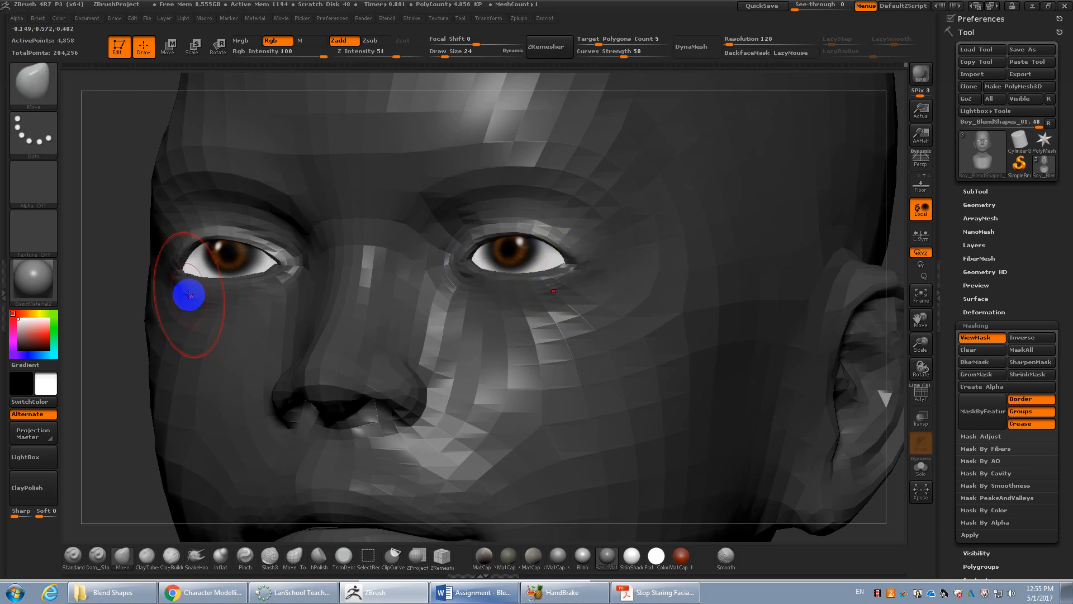
Draw a longer rotation line from behind the eye in side view and rotate the upper eyelids down over the eyeballs
{"action": "left_click_drag", "start_coordinate": [91, 312], "coordinate": [397, 315]}
{"action": "key", "text": "r"}
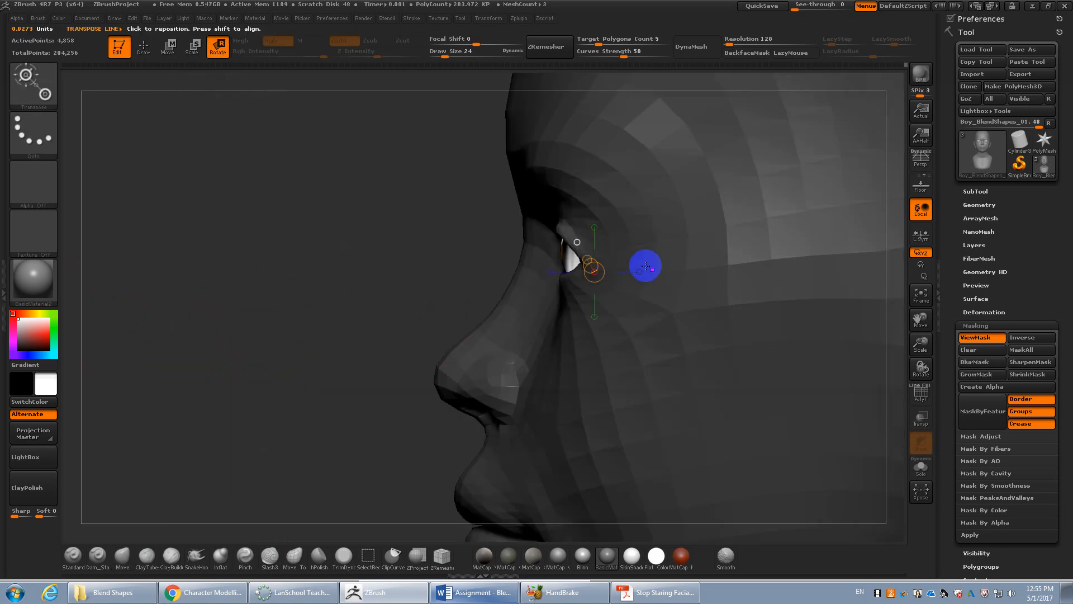
{"action": "mouse_move", "coordinate": [626, 270]}
{"action": "left_mouse_down"}
{"action": "mouse_move", "coordinate": [625, 259]}
{"action": "mouse_move", "coordinate": [555, 239]}
{"action": "left_mouse_up"}
{"action": "mouse_move", "coordinate": [664, 250]}
{"action": "left_mouse_down"}
{"action": "mouse_move", "coordinate": [566, 229]}
{"action": "mouse_move", "coordinate": [562, 238]}
{"action": "left_mouse_up"}
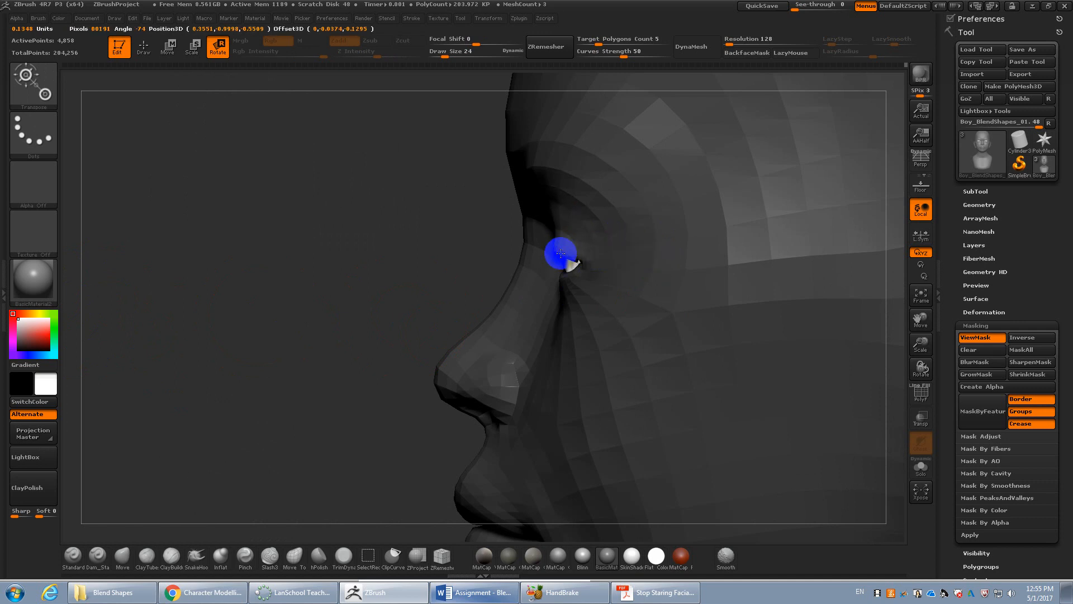
{"action": "left_click_drag", "start_coordinate": [431, 267], "coordinate": [482, 205]}
{"action": "left_click_drag", "start_coordinate": [790, 188], "coordinate": [747, 192], "text": "alt"}
{"action": "left_click_drag", "start_coordinate": [747, 240], "coordinate": [747, 280]}
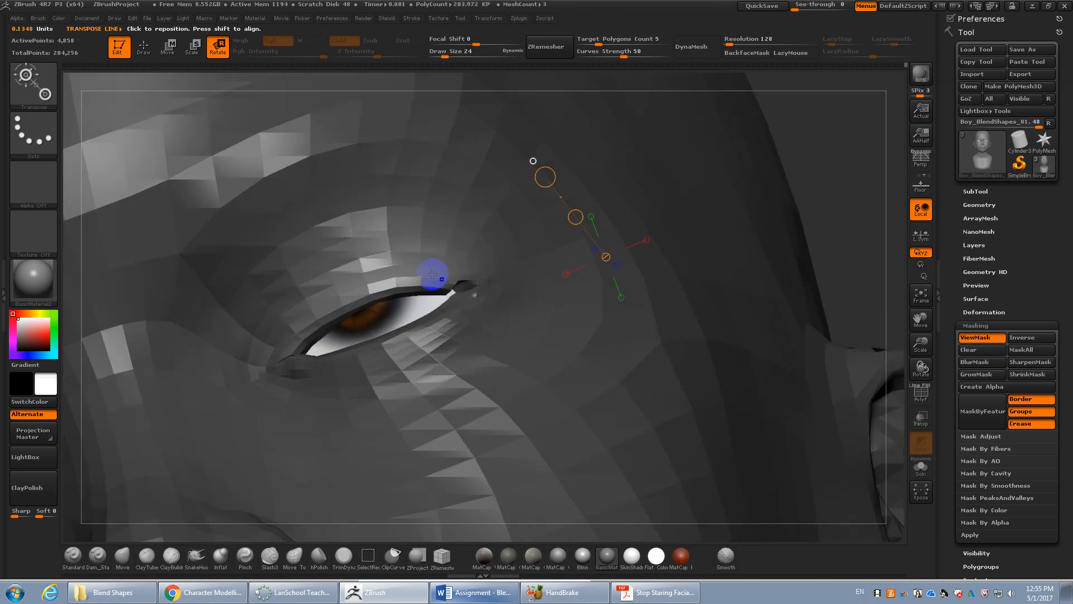
Undo the last upper eyelid rotation and mask more of the outer eye corner with the polygroup wireframe shown
{"action": "key", "text": "shift+f"}
{"action": "key", "text": "ctrl+z"}
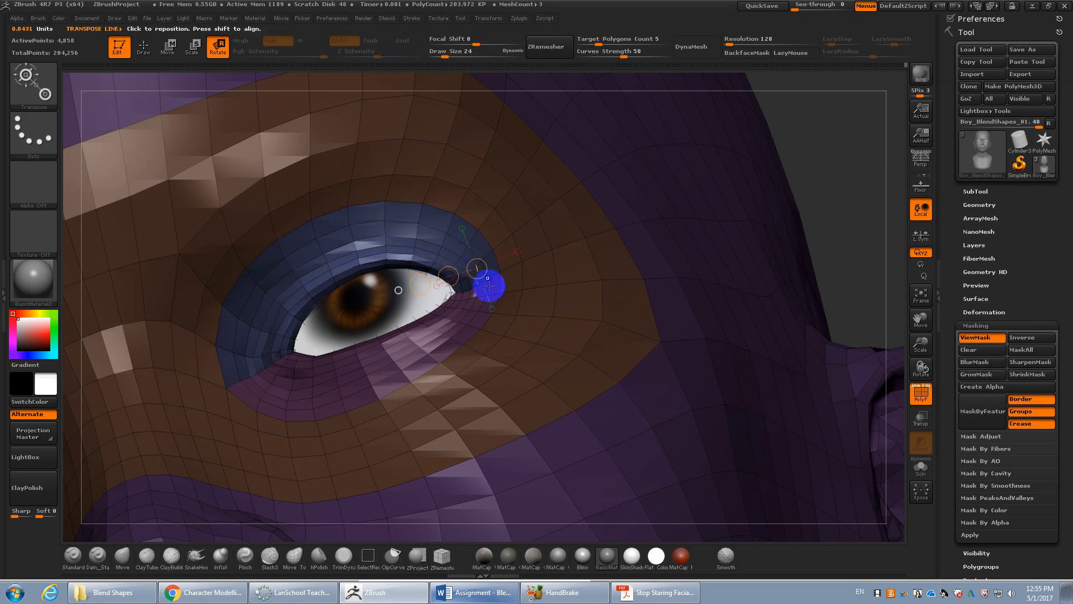
{"action": "key", "text": "q"}
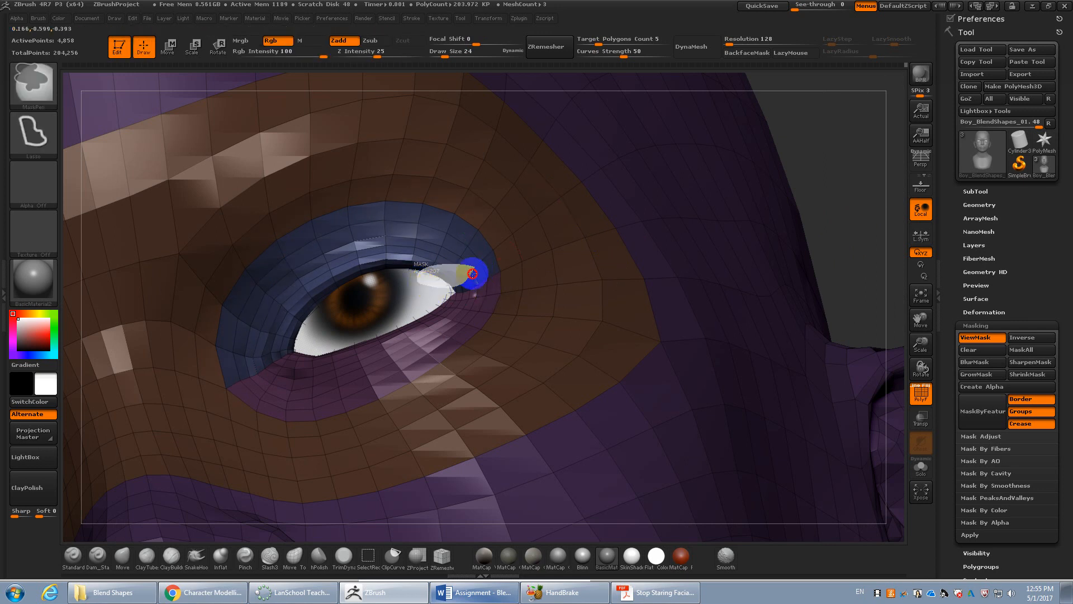
Try to rotate the upper eyelids down in side view with a transpose line starting well behind the eye
{"action": "left_click_drag", "start_coordinate": [839, 182], "coordinate": [294, 249]}
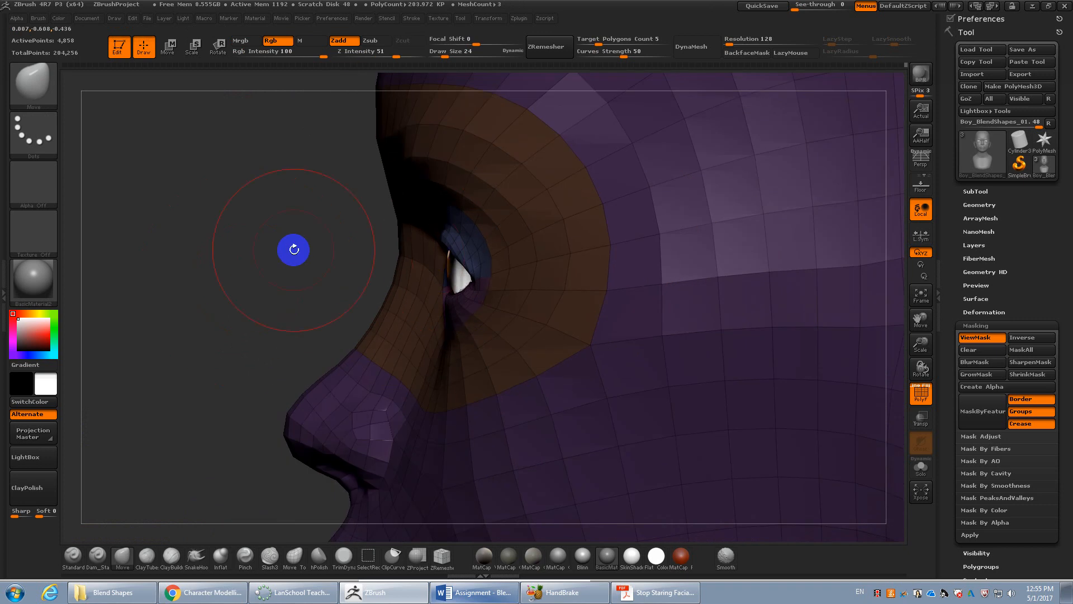
{"action": "left_click", "coordinate": [218, 46]}
{"action": "mouse_move", "coordinate": [580, 271]}
{"action": "left_mouse_down"}
{"action": "mouse_move", "coordinate": [460, 237]}
{"action": "mouse_move", "coordinate": [452, 220]}
{"action": "mouse_move", "coordinate": [451, 233]}
{"action": "left_mouse_up"}
{"action": "key", "text": "ctrl+z"}
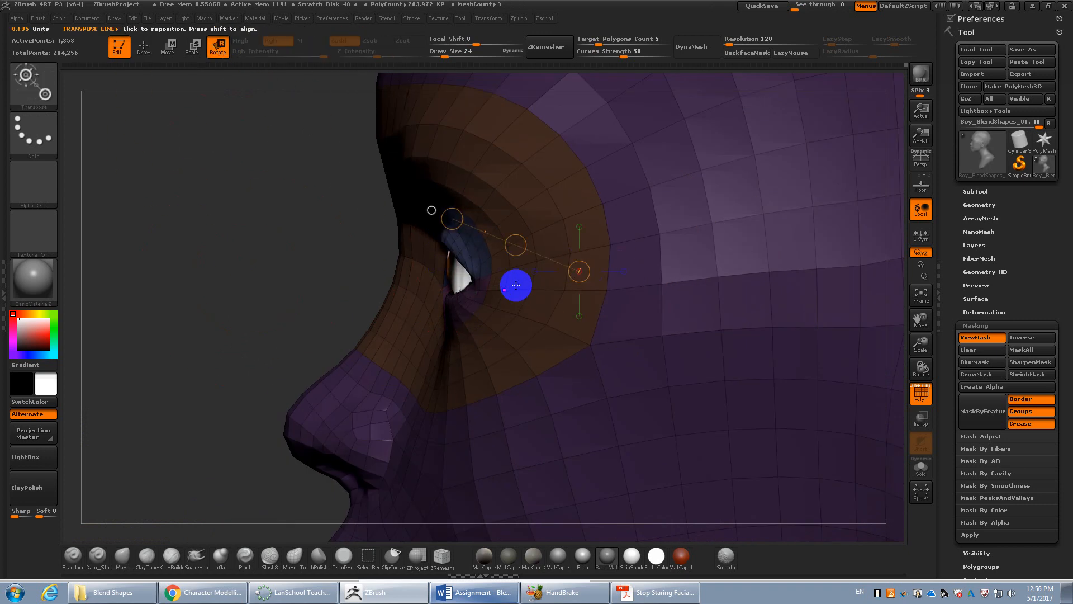
Redraw the rotation line in side view from behind the eye corner, rotate the upper eyelids down, and check the front view
{"action": "mouse_move", "coordinate": [531, 289]}
{"action": "left_mouse_down"}
{"action": "mouse_move", "coordinate": [495, 257]}
{"action": "mouse_move", "coordinate": [439, 251]}
{"action": "left_mouse_up"}
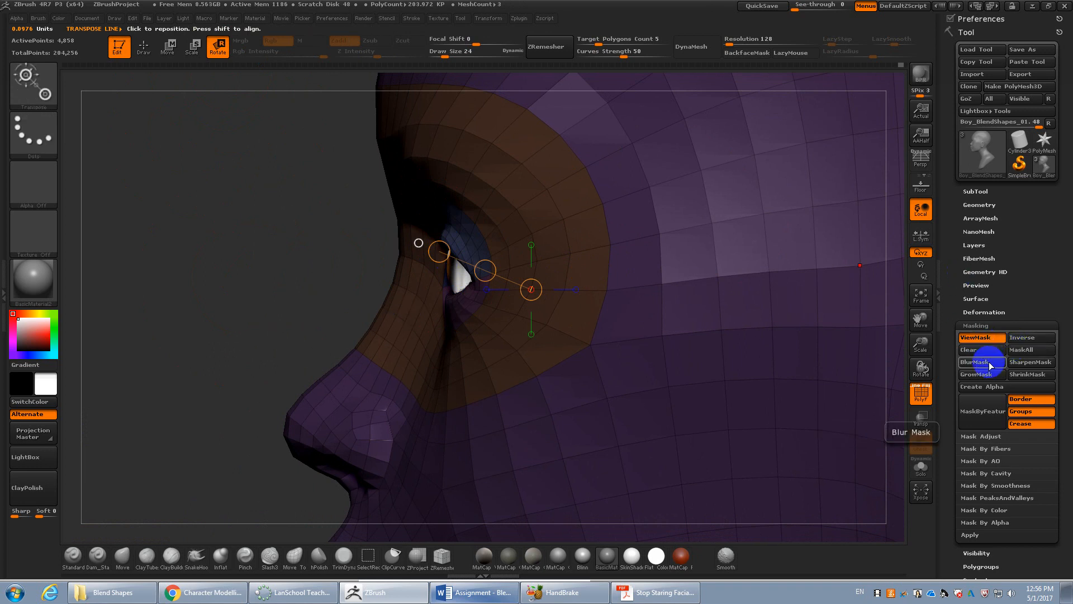
{"action": "left_click_drag", "start_coordinate": [564, 277], "coordinate": [449, 290]}
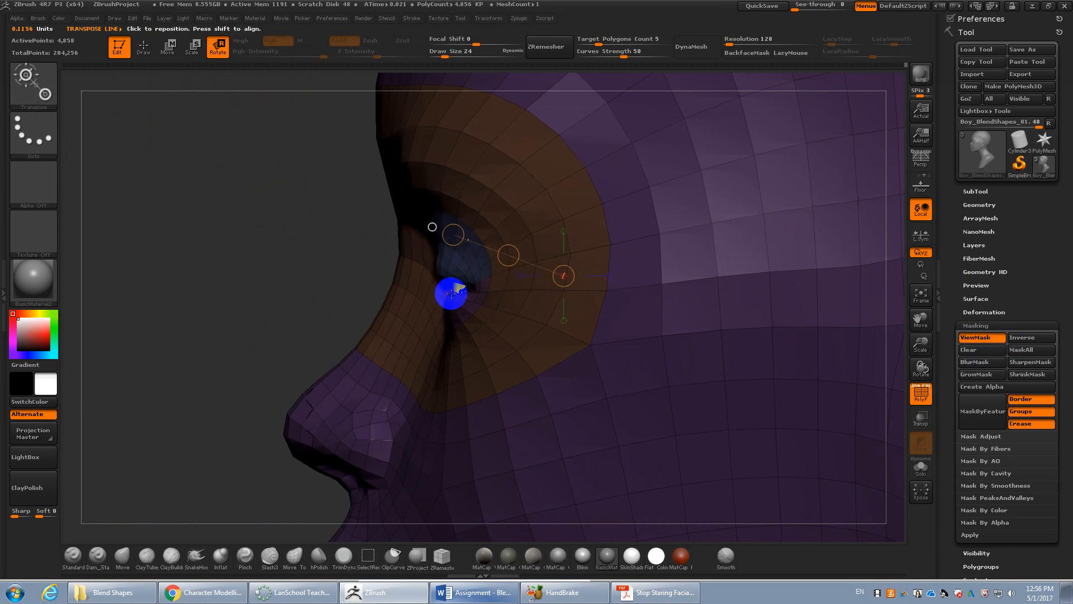
{"action": "key", "text": "shift+f"}
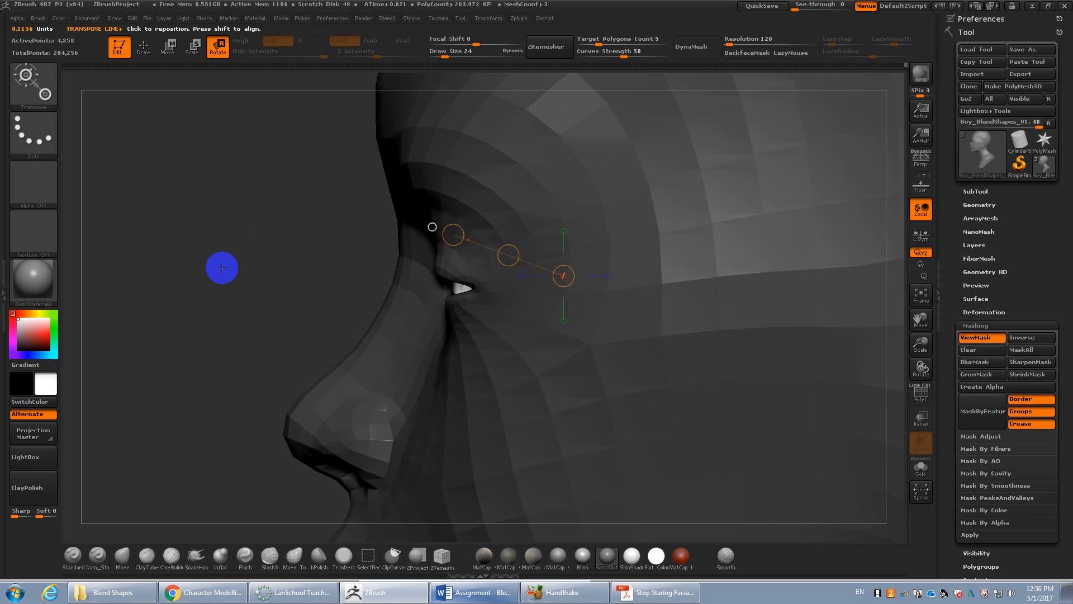
{"action": "left_click_drag", "start_coordinate": [213, 278], "coordinate": [273, 276], "text": "shift"}
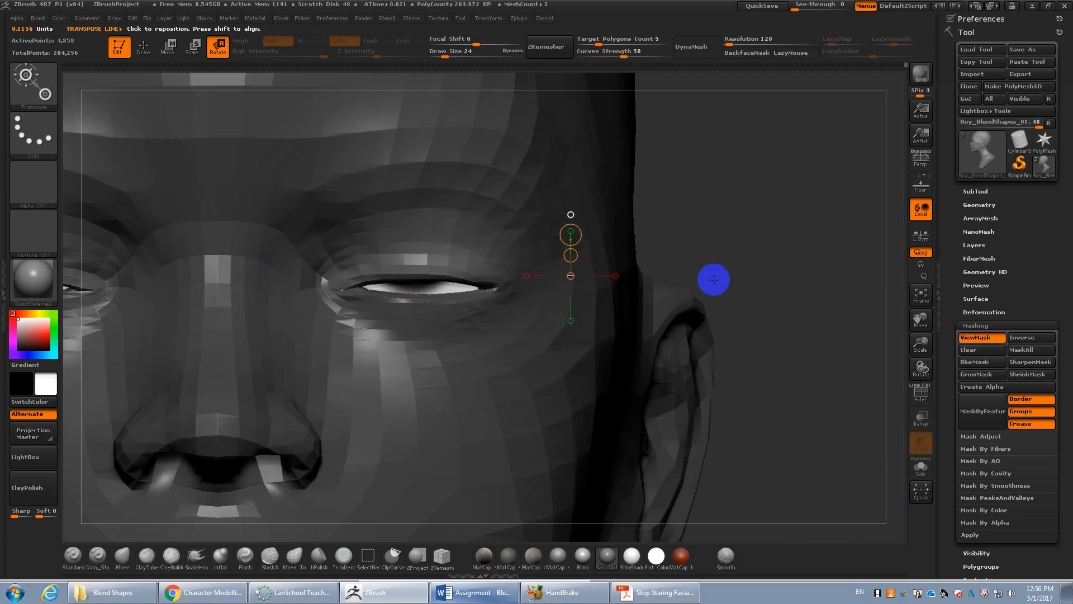
Clear the current mask and mask everything except the lower eyelid polygroups, with the polygroup wireframe shown
{"action": "key", "text": "w"}
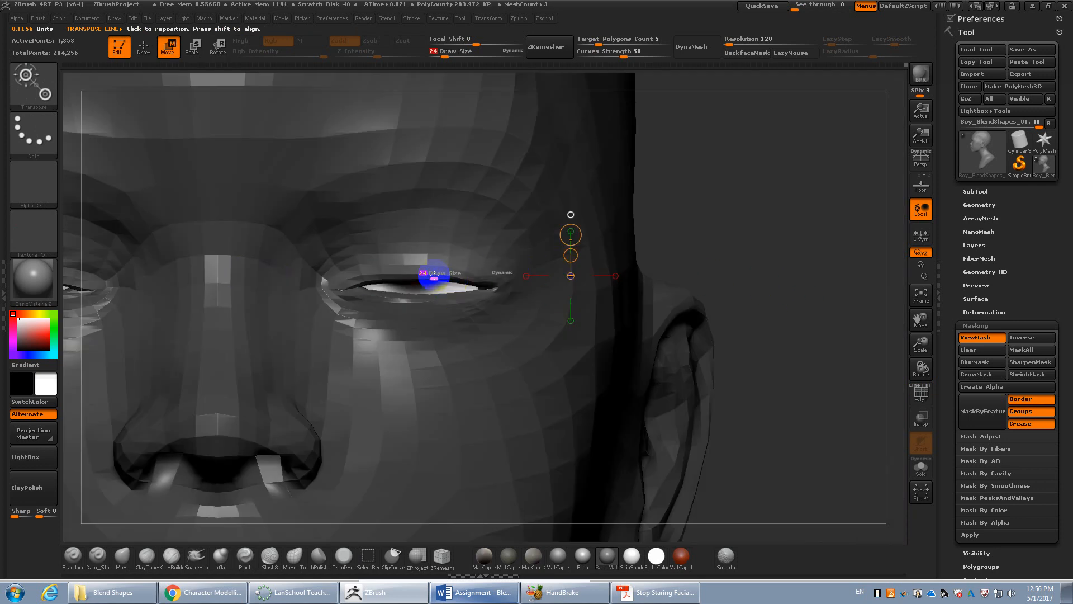
{"action": "left_click", "coordinate": [144, 46]}
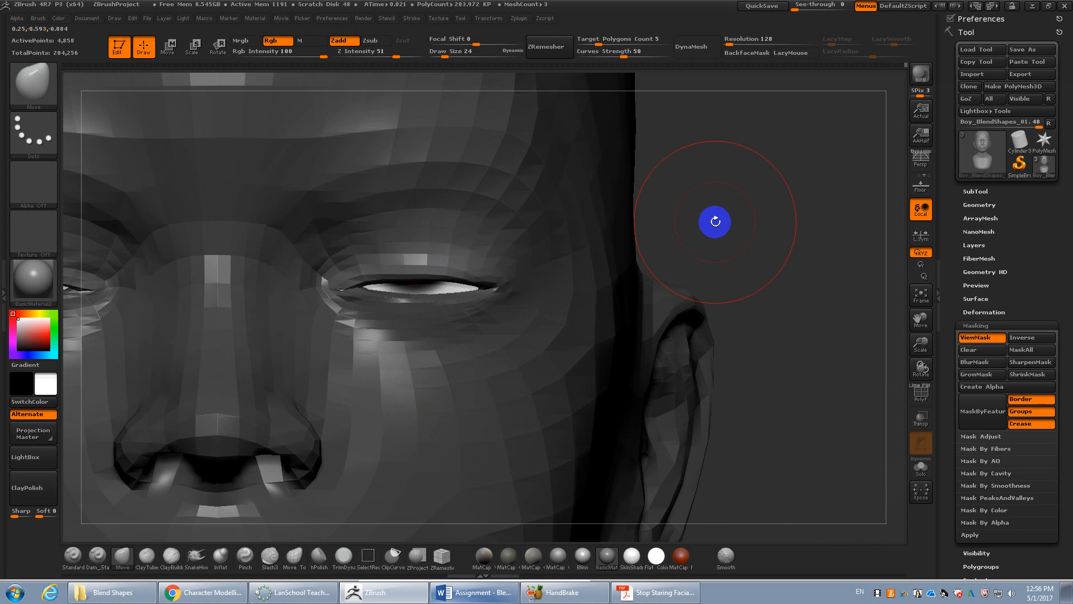
{"action": "key", "text": "ctrl"}
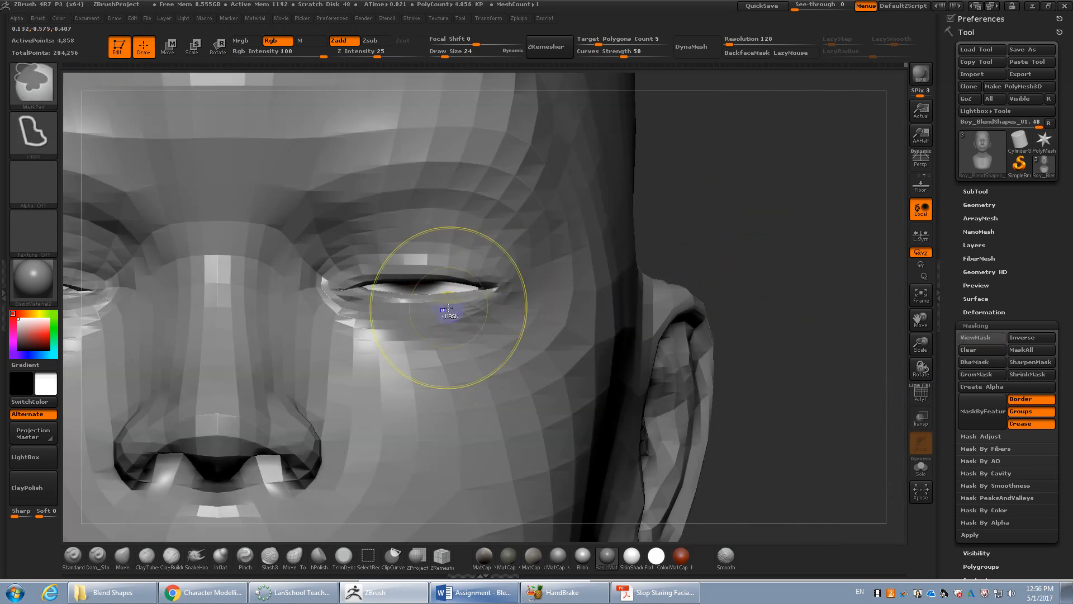
{"action": "left_click", "coordinate": [216, 45]}
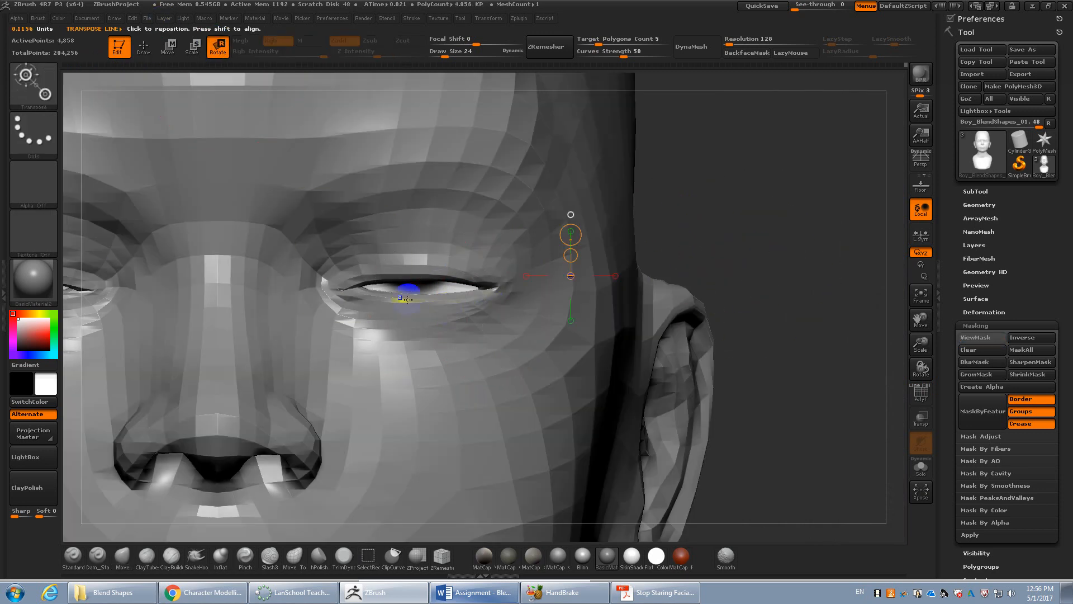
{"action": "left_click", "coordinate": [420, 312]}
{"action": "key", "text": "ctrl+h"}
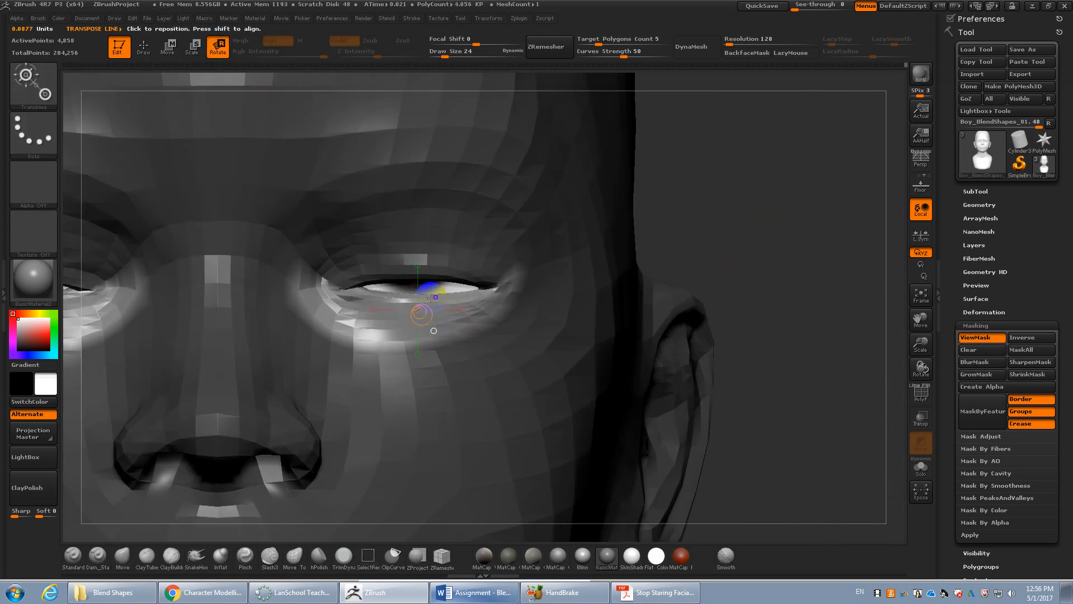
{"action": "key", "text": "shift+f"}
{"action": "key", "text": "shift+f"}
{"action": "key", "text": "shift+f"}
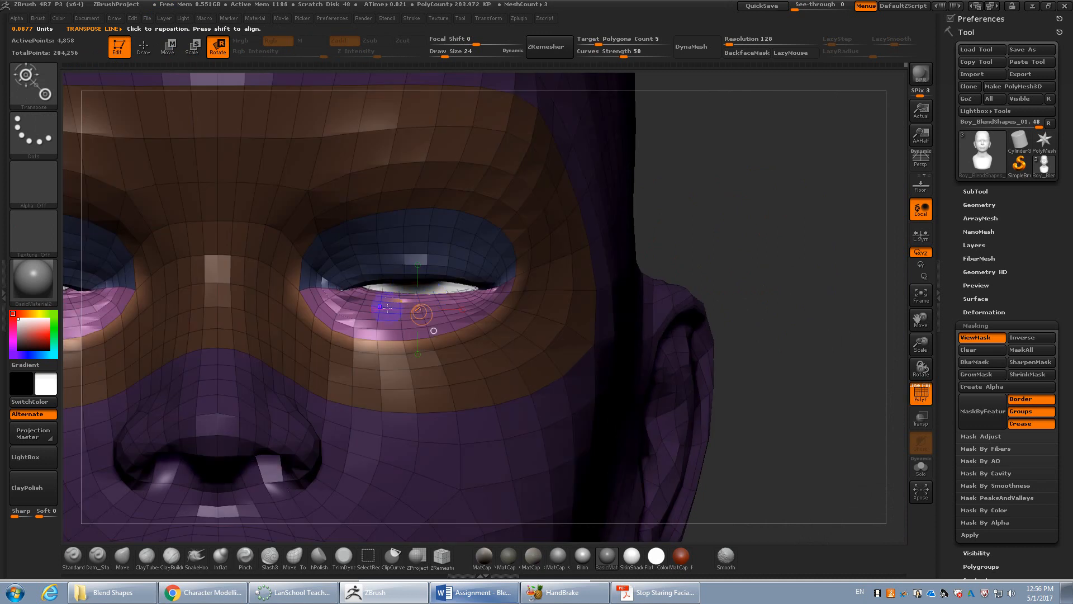
Paint mask around the inner and outer corners and lower edge of the lower eyelids, and blur the mask
{"action": "left_click_drag", "start_coordinate": [342, 240], "coordinate": [259, 359]}
{"action": "key", "text": "q"}
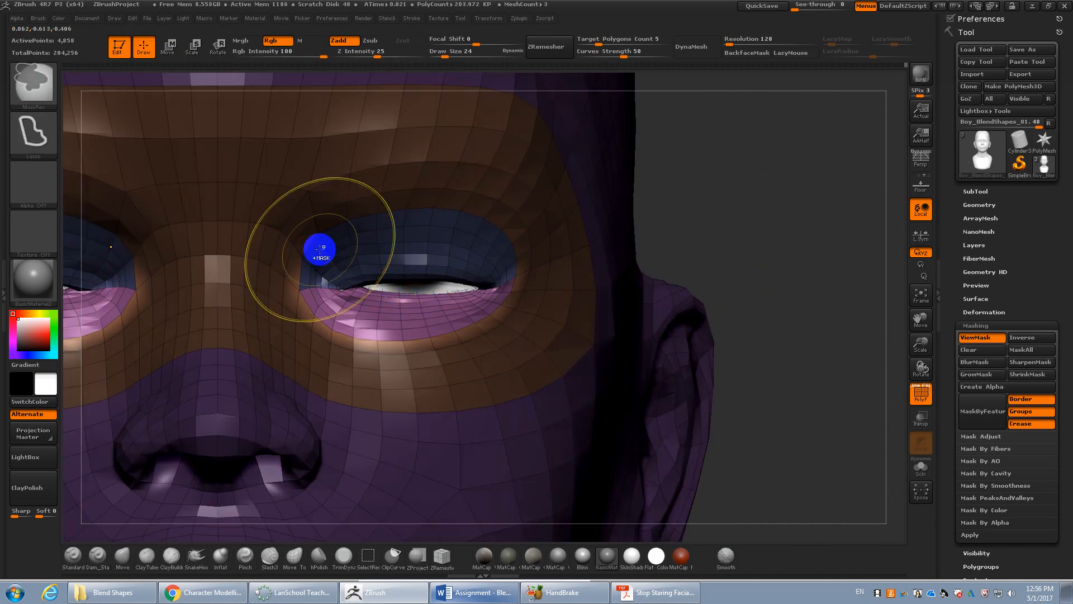
{"action": "mouse_move", "coordinate": [335, 240]}
{"action": "left_mouse_down", "text": "ctrl"}
{"action": "mouse_move", "coordinate": [244, 371]}
{"action": "mouse_move", "coordinate": [340, 400]}
{"action": "mouse_move", "coordinate": [319, 392]}
{"action": "left_mouse_up", "text": "ctrl"}
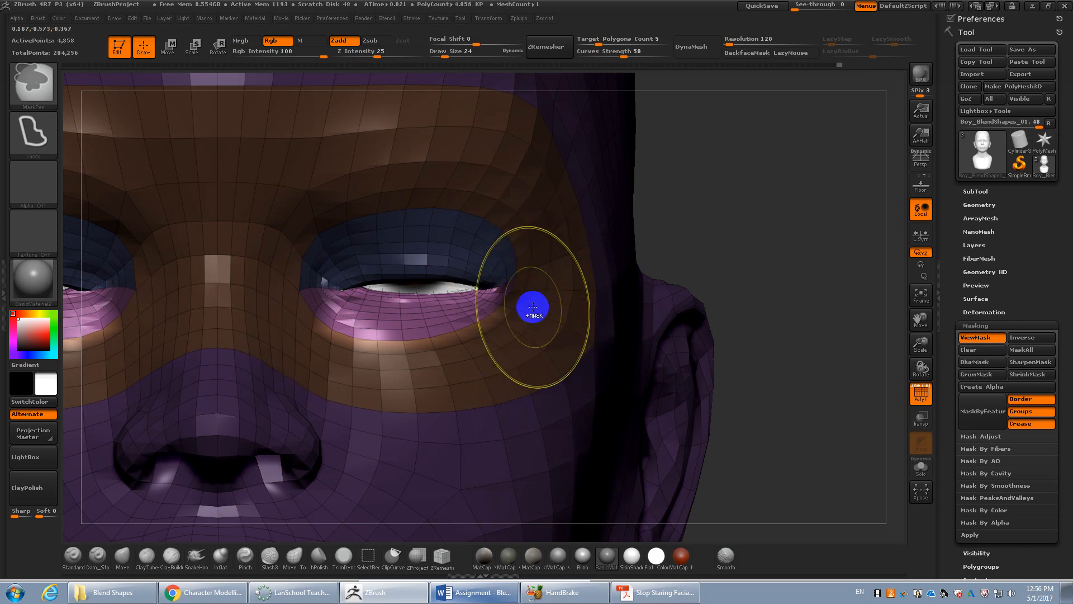
{"action": "left_click_drag", "start_coordinate": [530, 306], "coordinate": [269, 325], "text": "ctrl"}
{"action": "mouse_move", "coordinate": [510, 348]}
{"action": "left_mouse_down", "text": "ctrl"}
{"action": "mouse_move", "coordinate": [419, 342]}
{"action": "mouse_move", "coordinate": [270, 294]}
{"action": "mouse_move", "coordinate": [288, 289]}
{"action": "mouse_move", "coordinate": [290, 319]}
{"action": "mouse_move", "coordinate": [330, 346]}
{"action": "left_mouse_up", "text": "ctrl"}
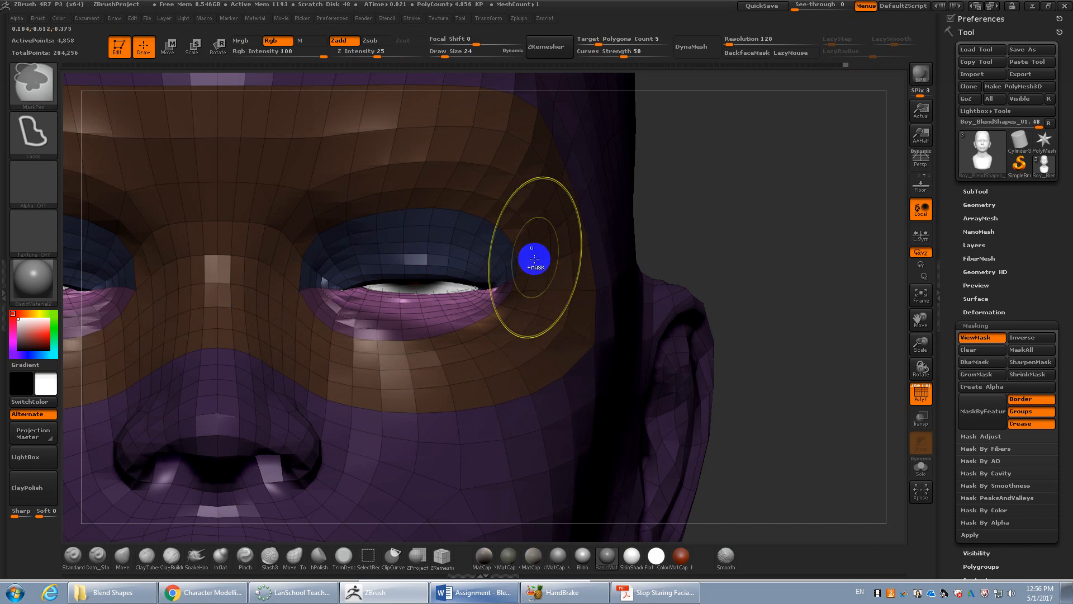
{"action": "mouse_move", "coordinate": [531, 264]}
{"action": "left_mouse_down", "text": "ctrl"}
{"action": "mouse_move", "coordinate": [389, 362]}
{"action": "mouse_move", "coordinate": [412, 355]}
{"action": "mouse_move", "coordinate": [404, 347]}
{"action": "left_mouse_up", "text": "ctrl"}
{"action": "mouse_move", "coordinate": [491, 342]}
{"action": "left_mouse_down", "text": "ctrl"}
{"action": "mouse_move", "coordinate": [360, 334]}
{"action": "mouse_move", "coordinate": [431, 345]}
{"action": "left_mouse_up", "text": "ctrl"}
{"action": "mouse_move", "coordinate": [492, 317]}
{"action": "left_mouse_down", "text": "ctrl"}
{"action": "mouse_move", "coordinate": [321, 343]}
{"action": "mouse_move", "coordinate": [405, 398]}
{"action": "left_mouse_up", "text": "ctrl"}
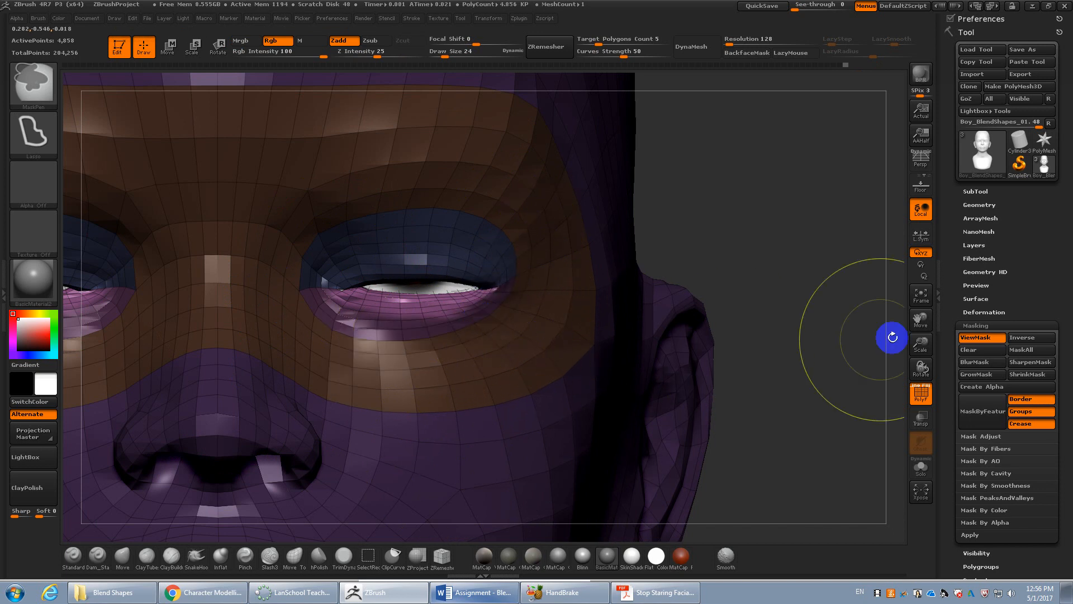
{"action": "left_click", "coordinate": [982, 362]}
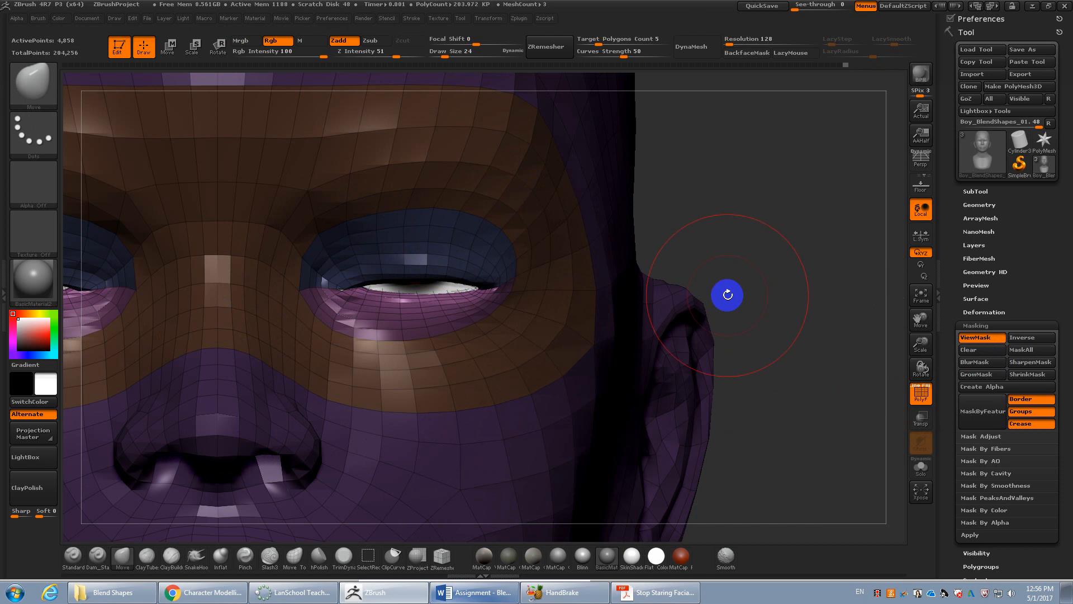
Pull the lower eyelid edge up to meet the upper eyelid with the Move Topological brush, and hide the polygroup wireframe
{"action": "mouse_move", "coordinate": [728, 295]}
{"action": "left_mouse_down"}
{"action": "mouse_move", "coordinate": [724, 273]}
{"action": "mouse_move", "coordinate": [710, 273]}
{"action": "mouse_move", "coordinate": [764, 271]}
{"action": "mouse_move", "coordinate": [733, 282]}
{"action": "mouse_move", "coordinate": [759, 287]}
{"action": "mouse_move", "coordinate": [779, 230]}
{"action": "mouse_move", "coordinate": [798, 201]}
{"action": "mouse_move", "coordinate": [802, 209]}
{"action": "mouse_move", "coordinate": [762, 210]}
{"action": "mouse_move", "coordinate": [811, 222]}
{"action": "left_mouse_up"}
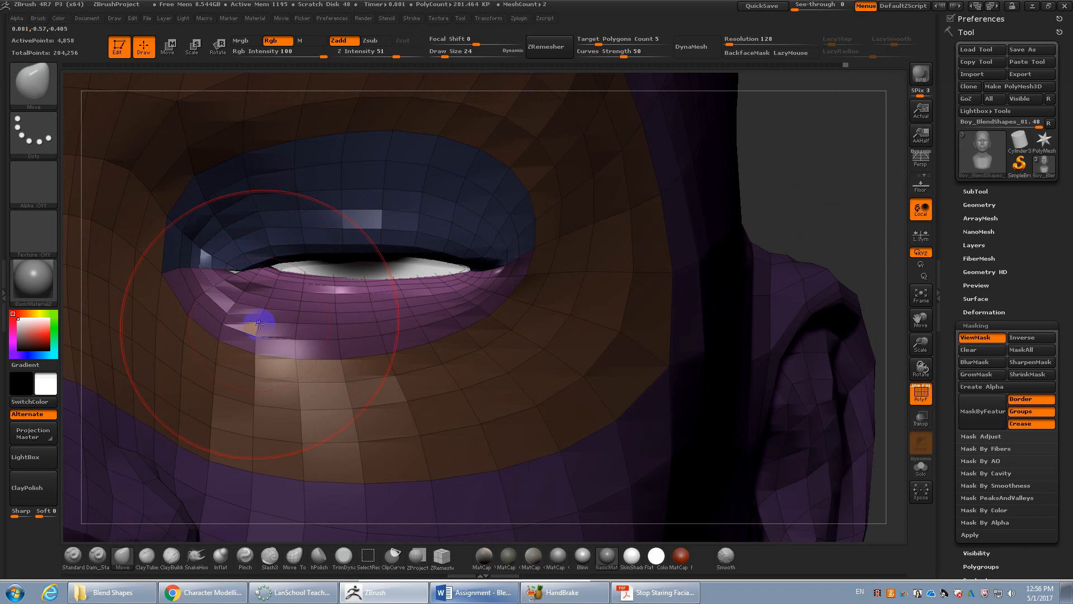
{"action": "left_click", "coordinate": [295, 555]}
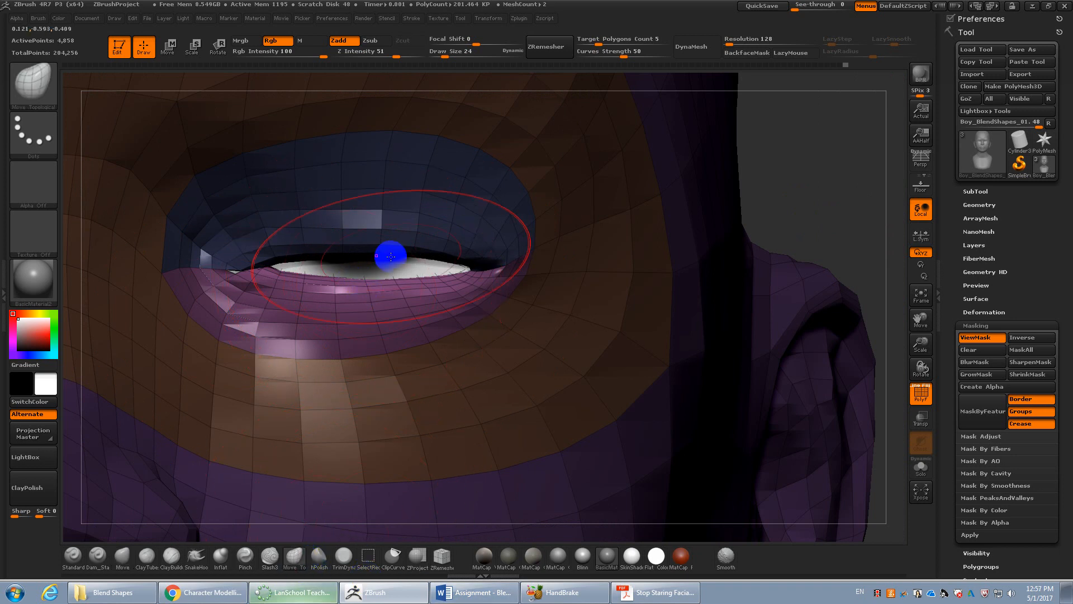
{"action": "key", "text": "s"}
{"action": "left_click_drag", "start_coordinate": [362, 280], "coordinate": [364, 251]}
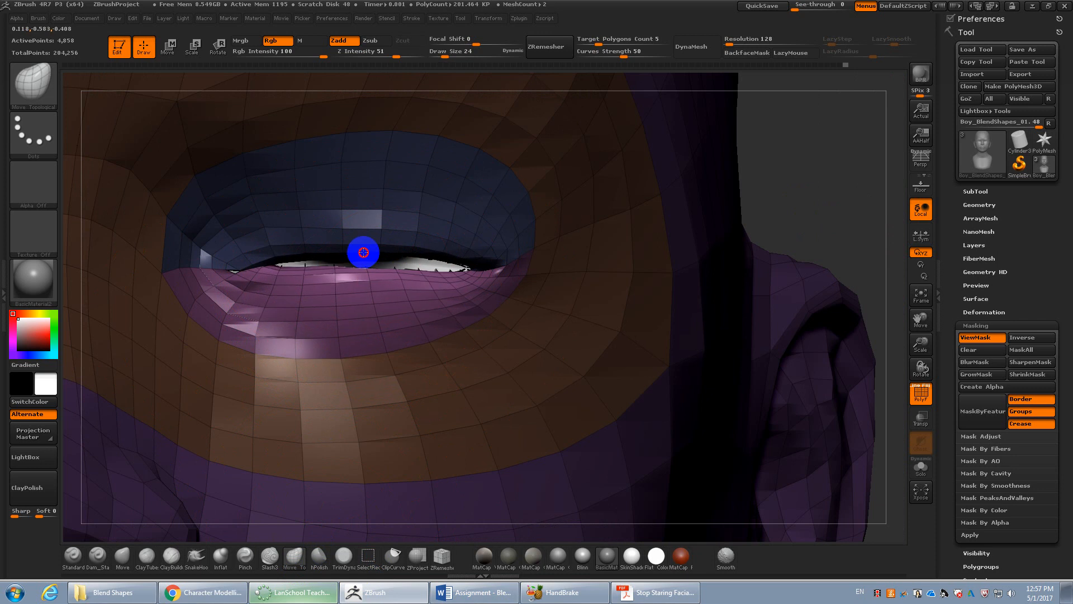
{"action": "left_click_drag", "start_coordinate": [442, 289], "coordinate": [446, 227]}
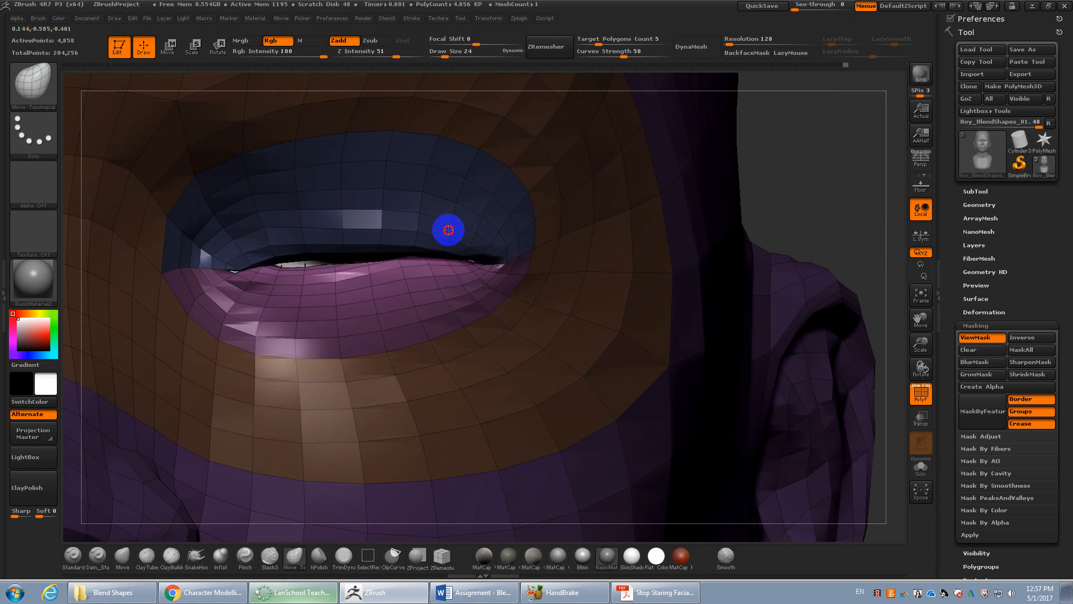
{"action": "left_click_drag", "start_coordinate": [473, 273], "coordinate": [480, 259]}
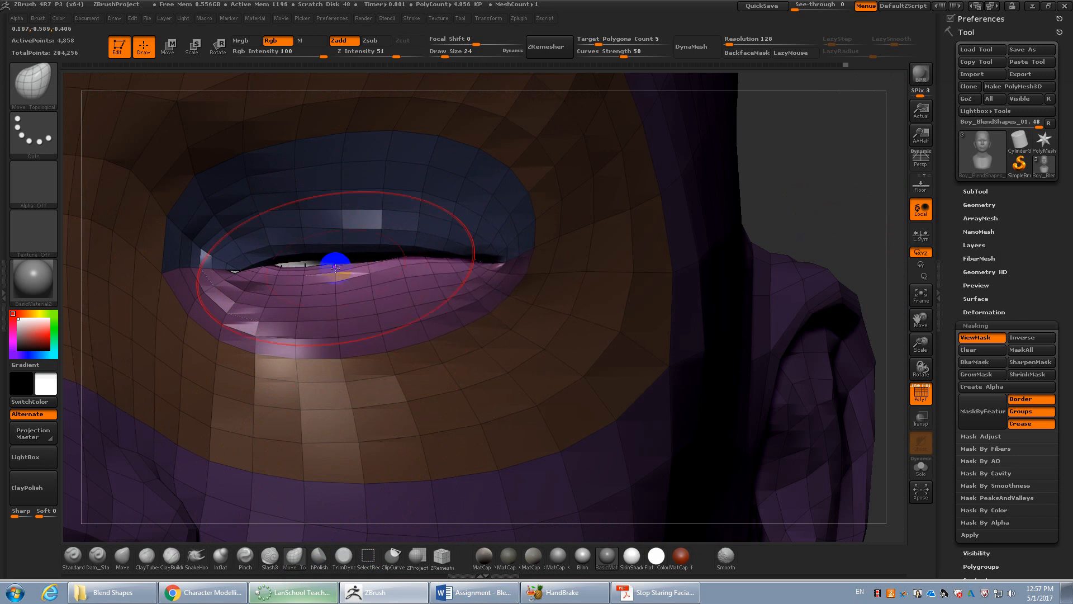
{"action": "left_click_drag", "start_coordinate": [337, 259], "coordinate": [331, 241]}
{"action": "key", "text": "shift+f"}
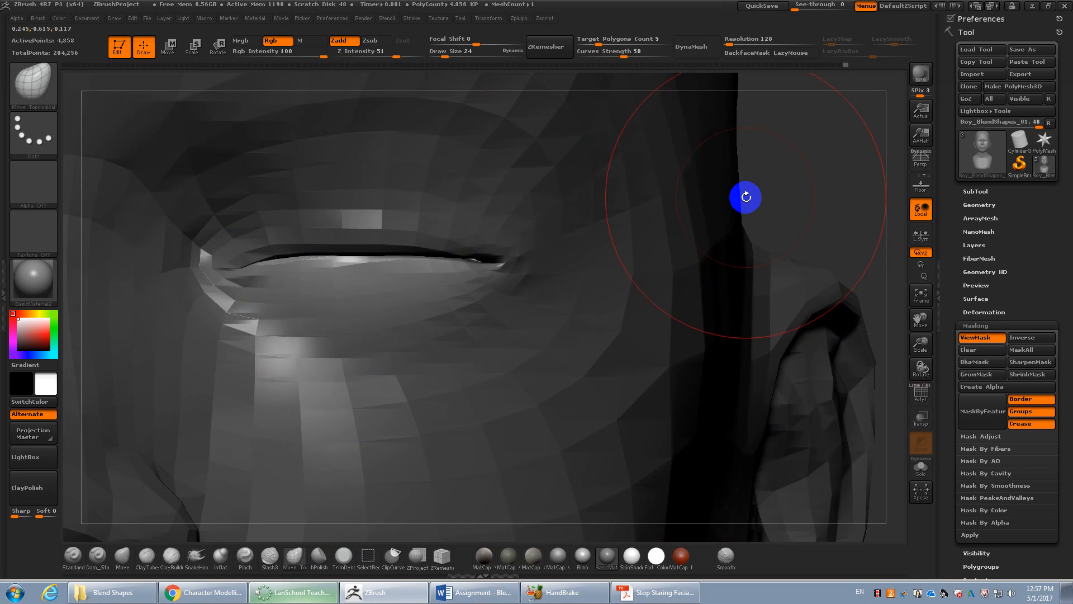
Adjust the middle of the lower eyelid edge from an angled view to narrow the gap under the upper eyelid
{"action": "left_click_drag", "start_coordinate": [772, 232], "coordinate": [578, 254]}
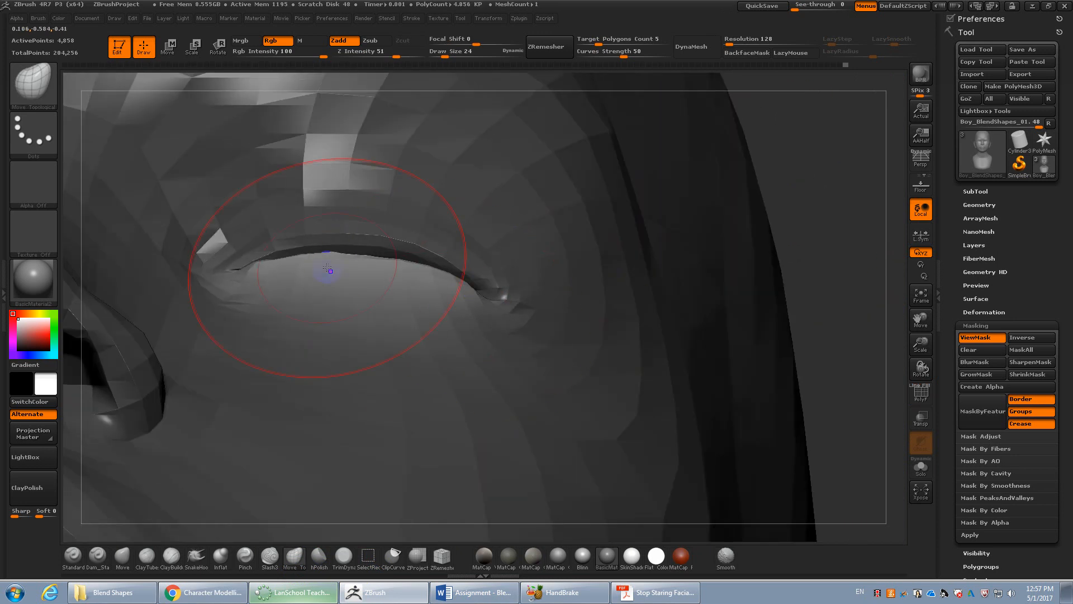
{"action": "left_click_drag", "start_coordinate": [328, 268], "coordinate": [362, 253]}
{"action": "left_click_drag", "start_coordinate": [783, 222], "coordinate": [743, 285]}
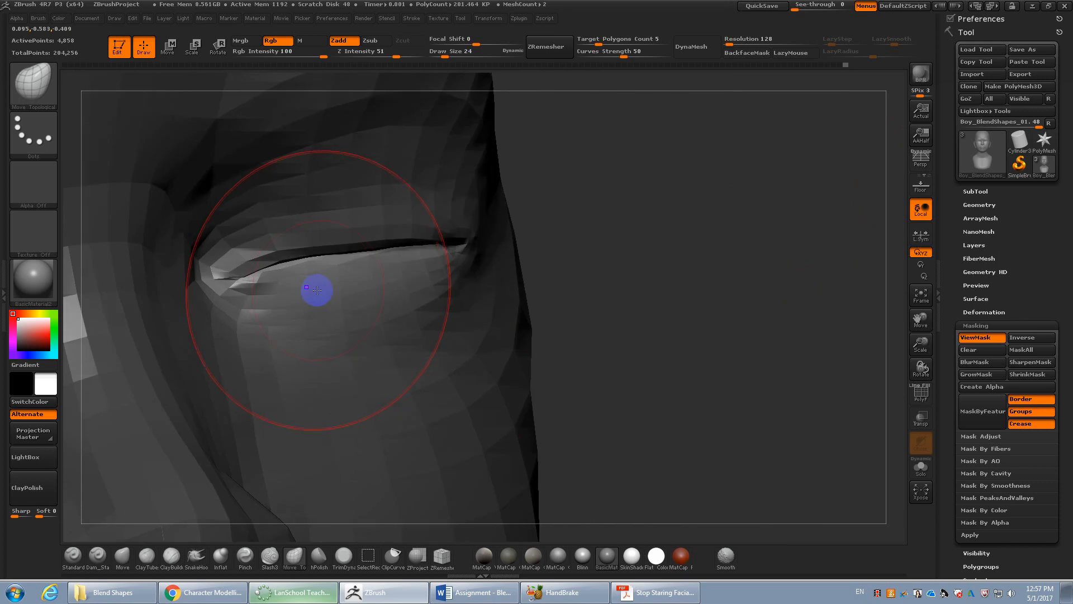
Reduce the draw size to 10, close the gap near the inner eye corner, and review the whole face from the front
{"action": "key", "text": "s"}
{"action": "left_click_drag", "start_coordinate": [274, 282], "coordinate": [266, 283]}
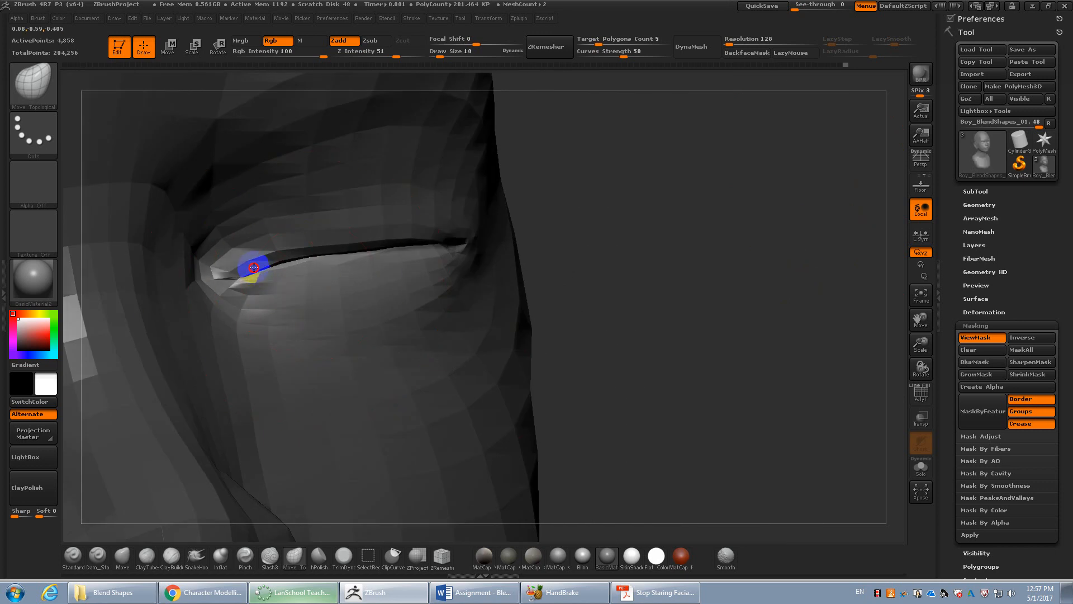
{"action": "left_click_drag", "start_coordinate": [586, 305], "coordinate": [587, 283]}
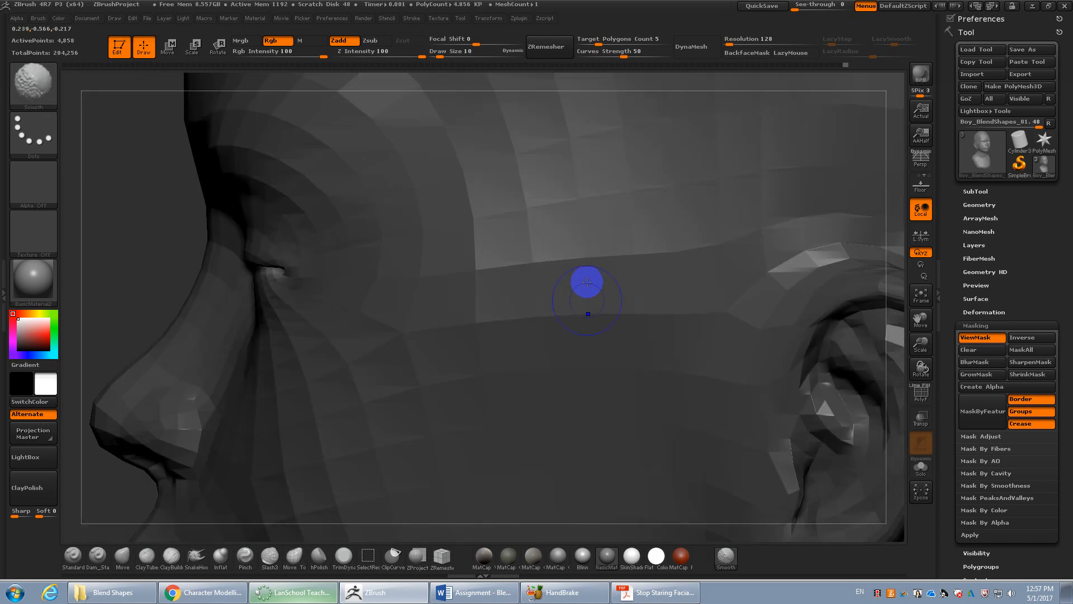
{"action": "left_click_drag", "start_coordinate": [109, 223], "coordinate": [193, 255], "text": "shift"}
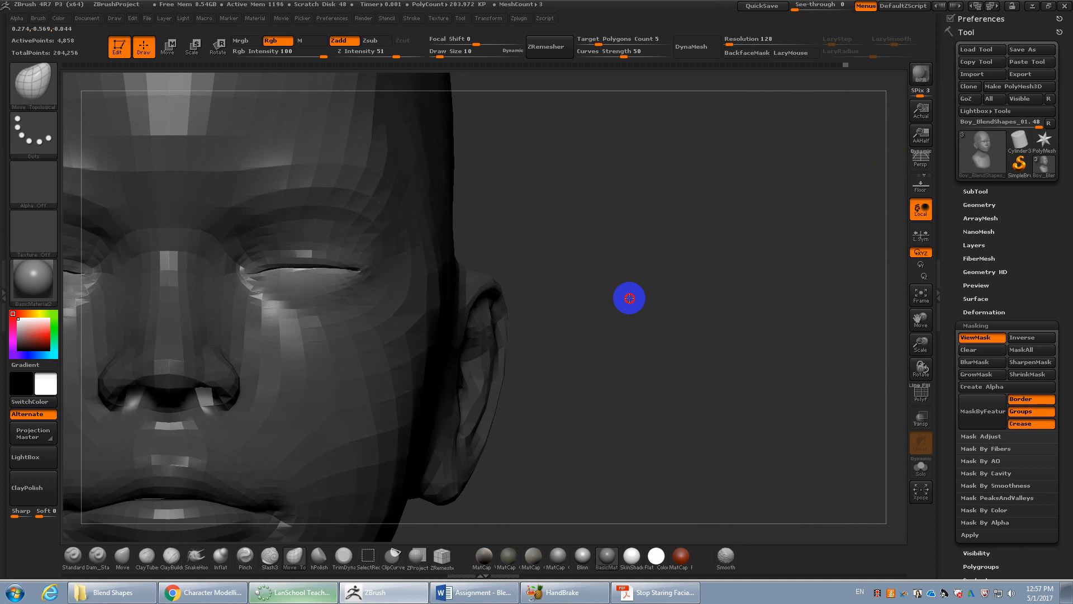
{"action": "left_click_drag", "start_coordinate": [629, 297], "coordinate": [749, 314], "text": "alt"}
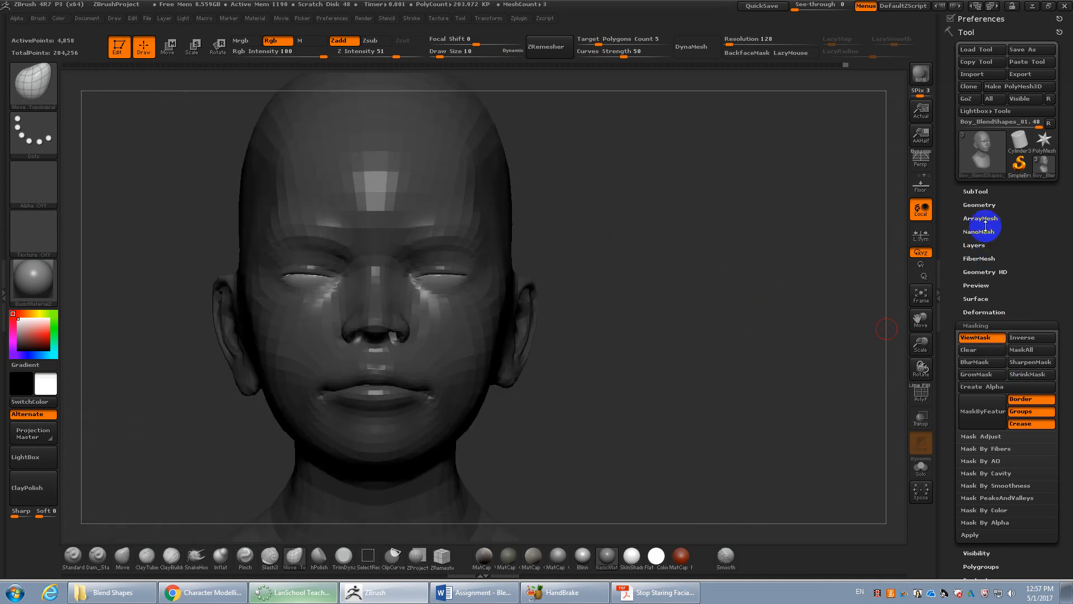
Clear the mask and scrub the Blink layer's intensity to preview the eyelids opening and closing
{"action": "left_click", "coordinate": [982, 204]}
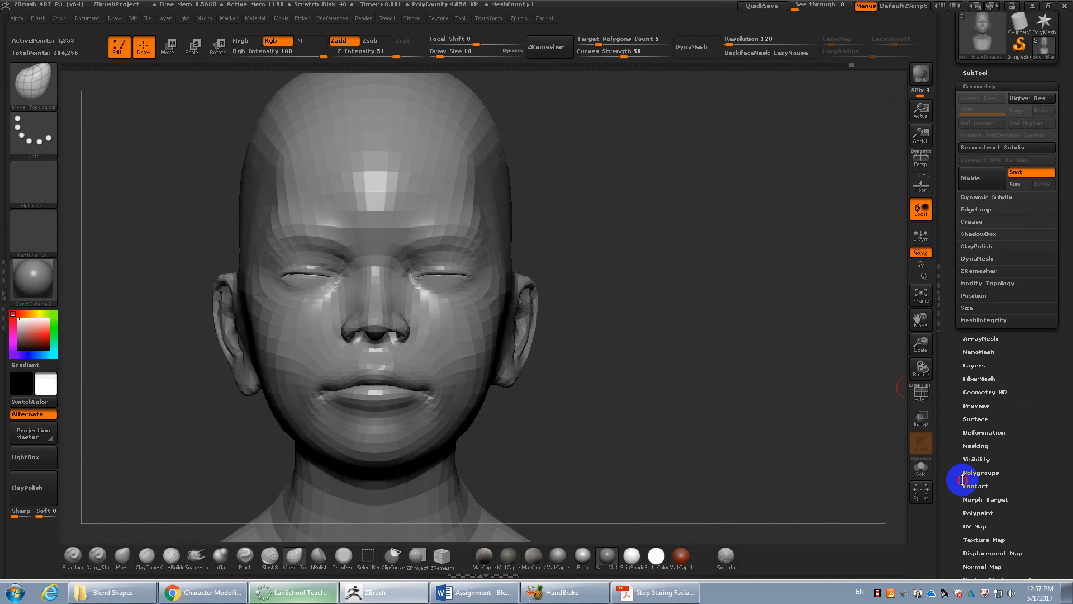
{"action": "scroll", "coordinate": [960, 503], "scroll_direction": "down", "scroll_amount": 3}
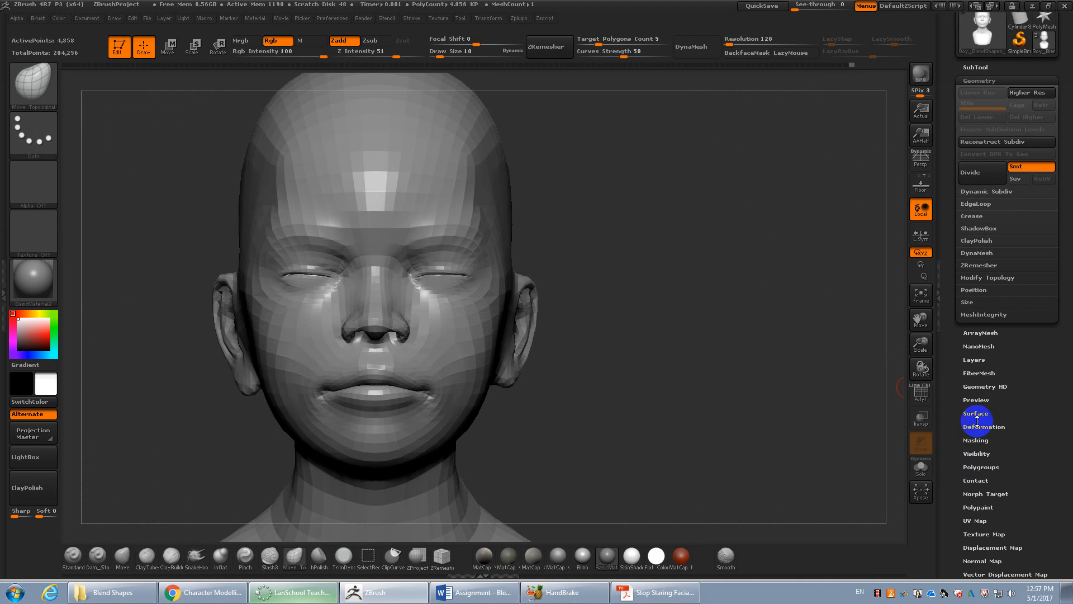
{"action": "left_click", "coordinate": [974, 360]}
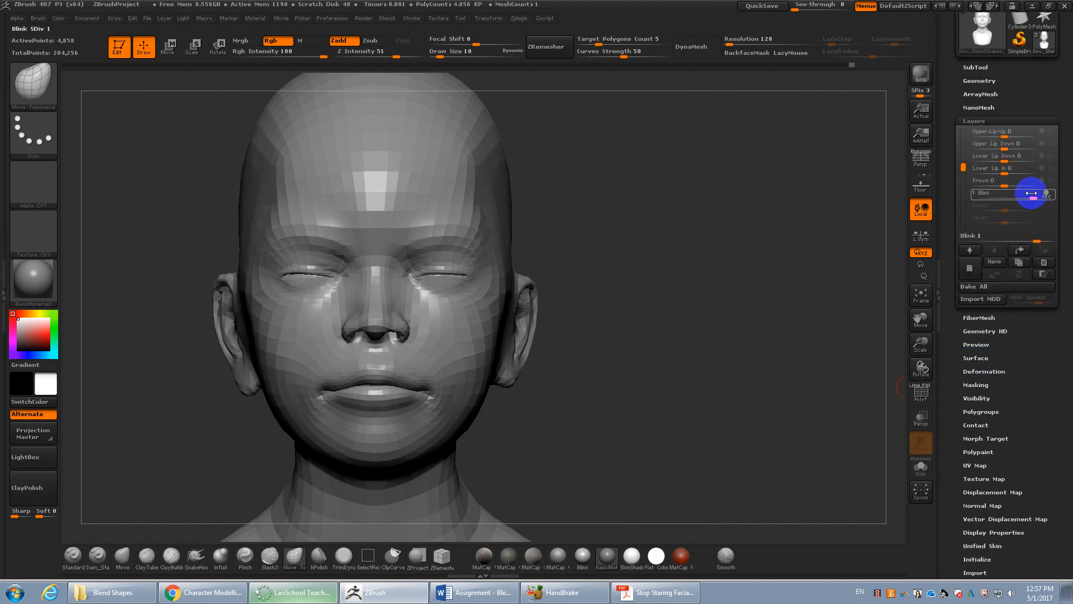
{"action": "left_click_drag", "start_coordinate": [1032, 193], "coordinate": [1043, 224]}
{"action": "left_click_drag", "start_coordinate": [729, 336], "coordinate": [792, 369], "text": "alt"}
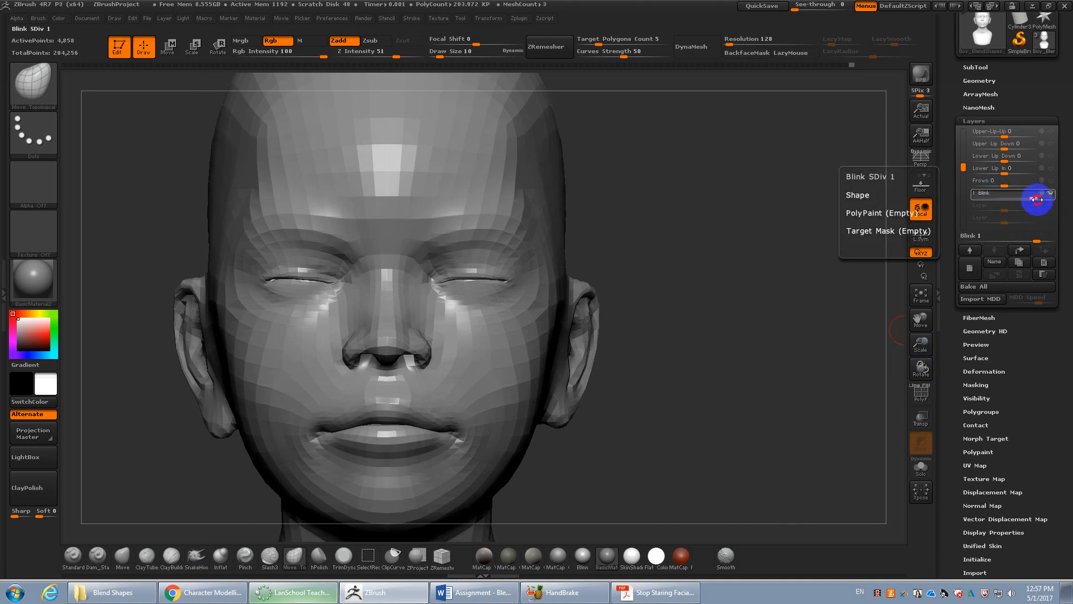
Check in the Morph Target settings whether a morph target is stored for the head
{"action": "scroll", "coordinate": [954, 438], "scroll_direction": "down", "scroll_amount": 2}
{"action": "left_click_drag", "start_coordinate": [953, 437], "coordinate": [967, 402]}
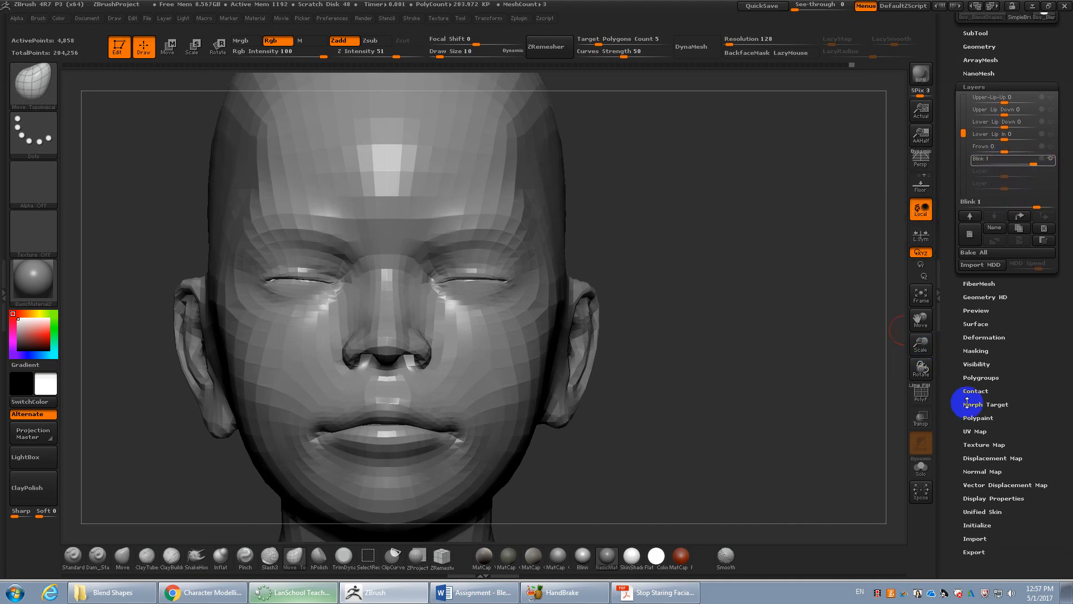
{"action": "left_click", "coordinate": [970, 404]}
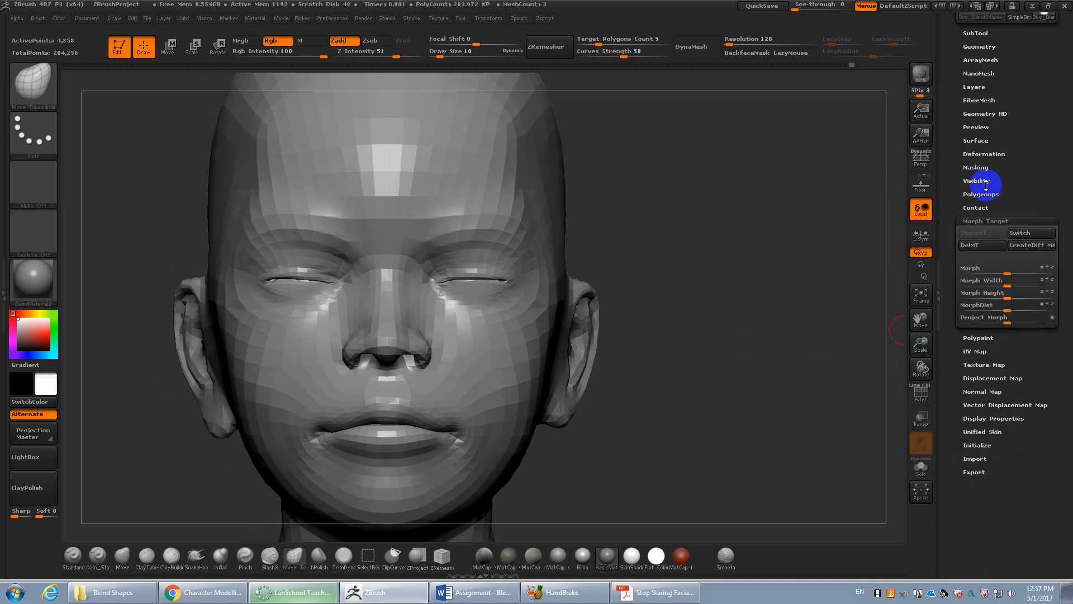
{"action": "left_click", "coordinate": [979, 251]}
{"action": "left_click", "coordinate": [982, 236]}
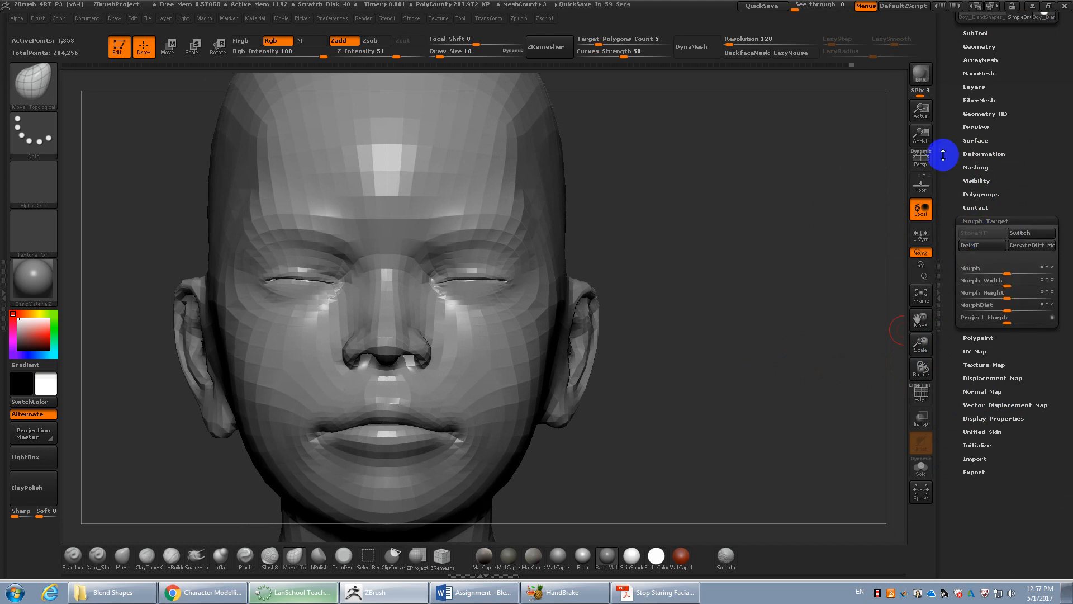
Return to the layer list and set the Blink layer's intensity to 0
{"action": "left_click_drag", "start_coordinate": [952, 78], "coordinate": [990, 173]}
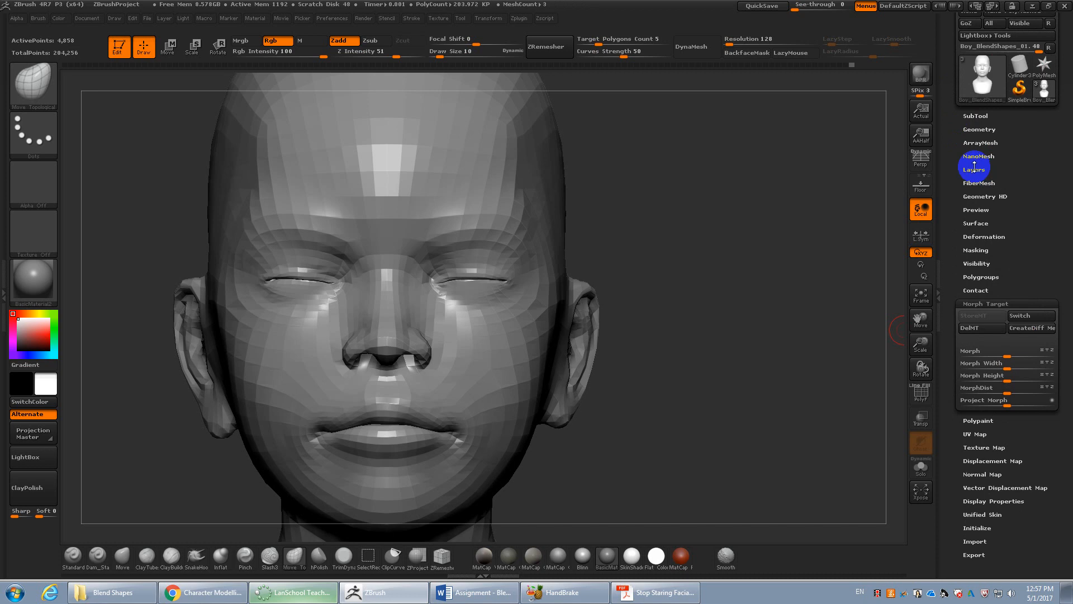
{"action": "left_click", "coordinate": [976, 169]}
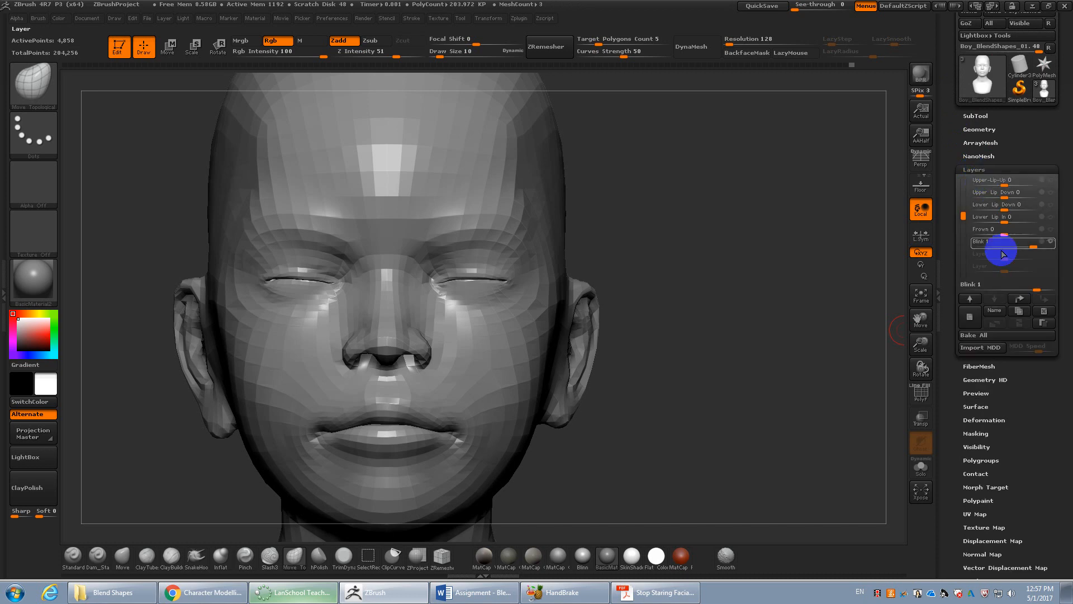
{"action": "mouse_move", "coordinate": [995, 246]}
{"action": "left_mouse_down"}
{"action": "mouse_move", "coordinate": [1030, 250]}
{"action": "mouse_move", "coordinate": [1001, 243]}
{"action": "left_mouse_up"}
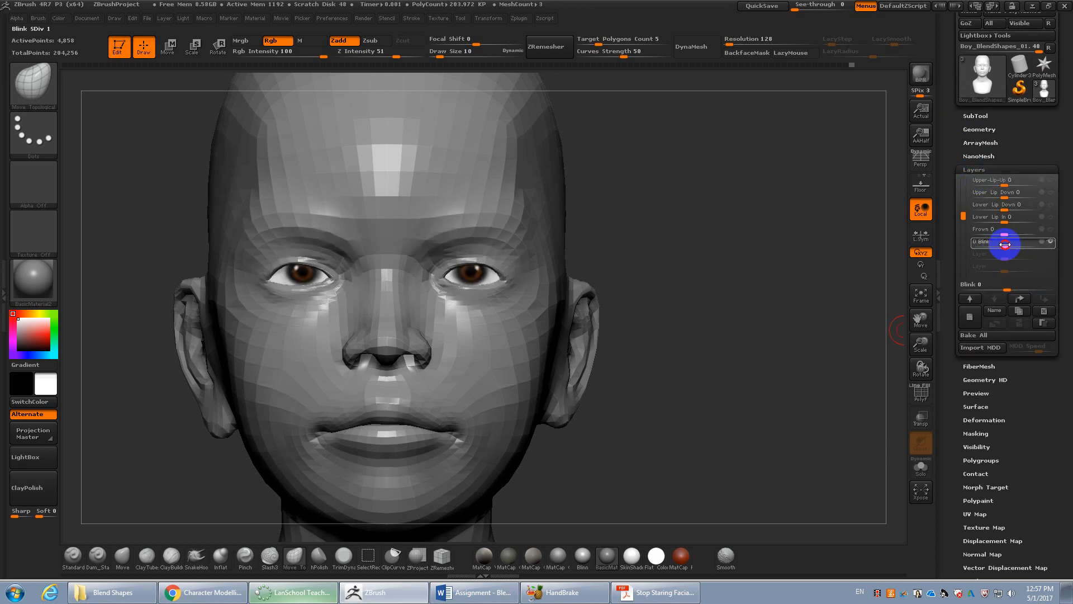
Add a new layer above the Blink shape and name it Blink-L
{"action": "left_click", "coordinate": [971, 316]}
{"action": "left_click", "coordinate": [994, 312]}
{"action": "type", "text": "B"}
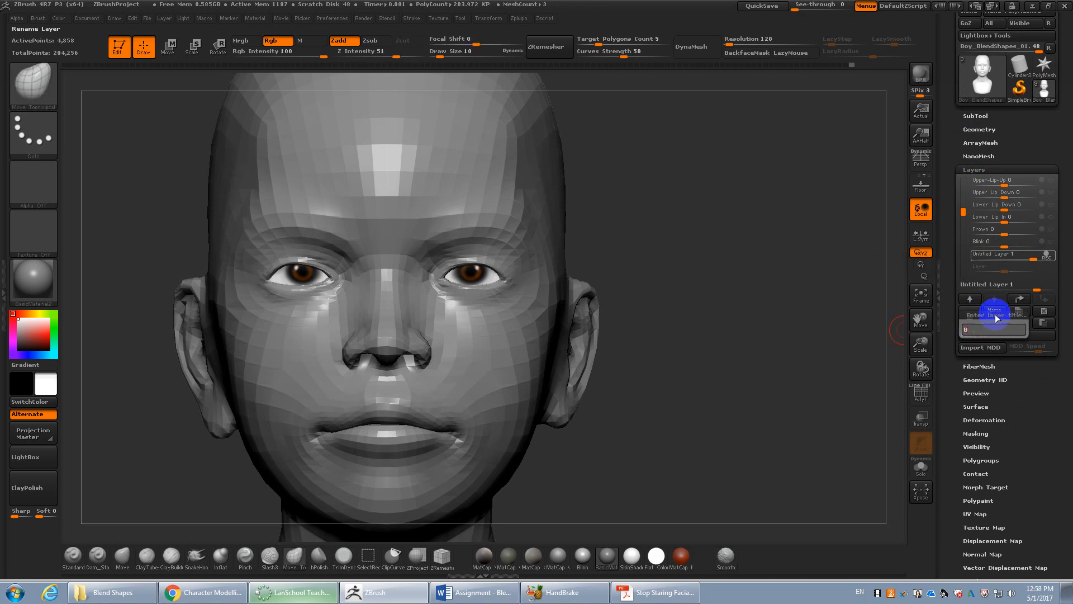
{"action": "type", "text": "link"}
{"action": "key", "text": "shift"}
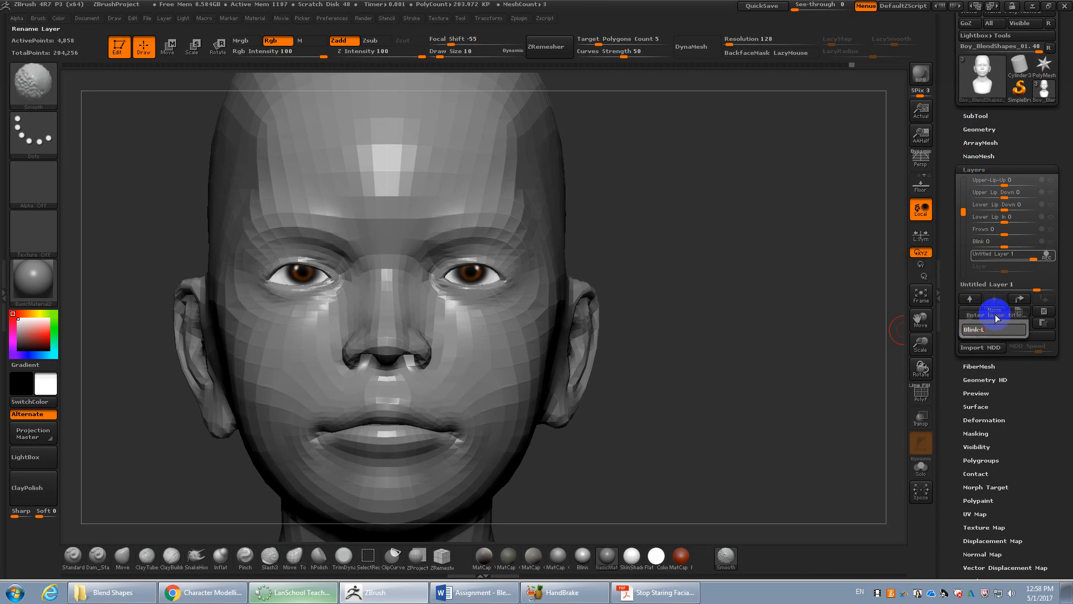
{"action": "key", "text": "Return"}
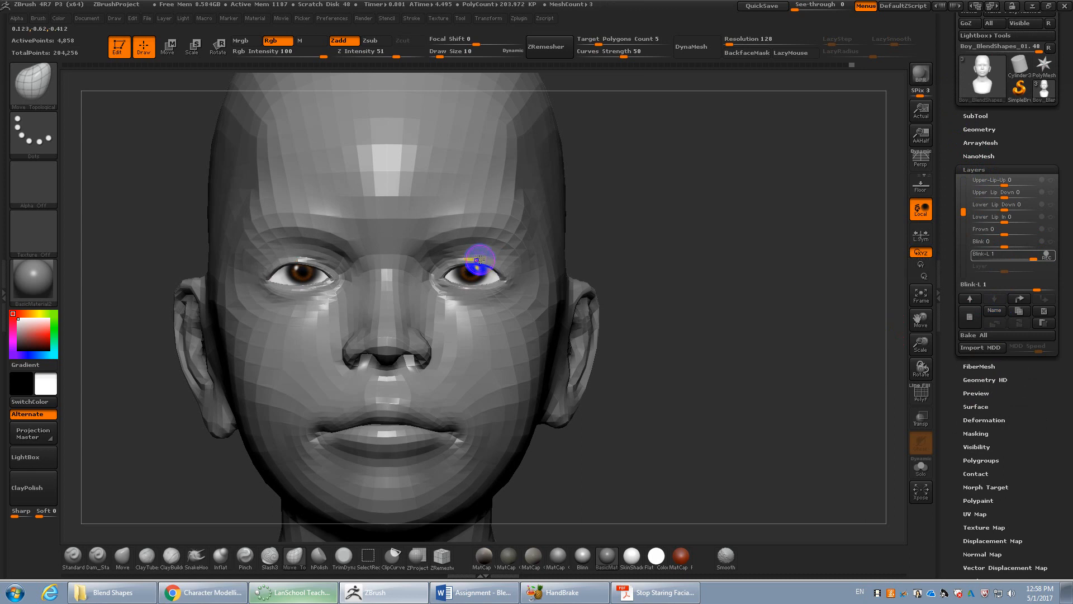
Set the draw size to 32 and select the Morph brush
{"action": "key", "text": "s"}
{"action": "left_click_drag", "start_coordinate": [480, 258], "coordinate": [488, 260]}
{"action": "key", "text": "b"}
{"action": "key", "text": "m"}
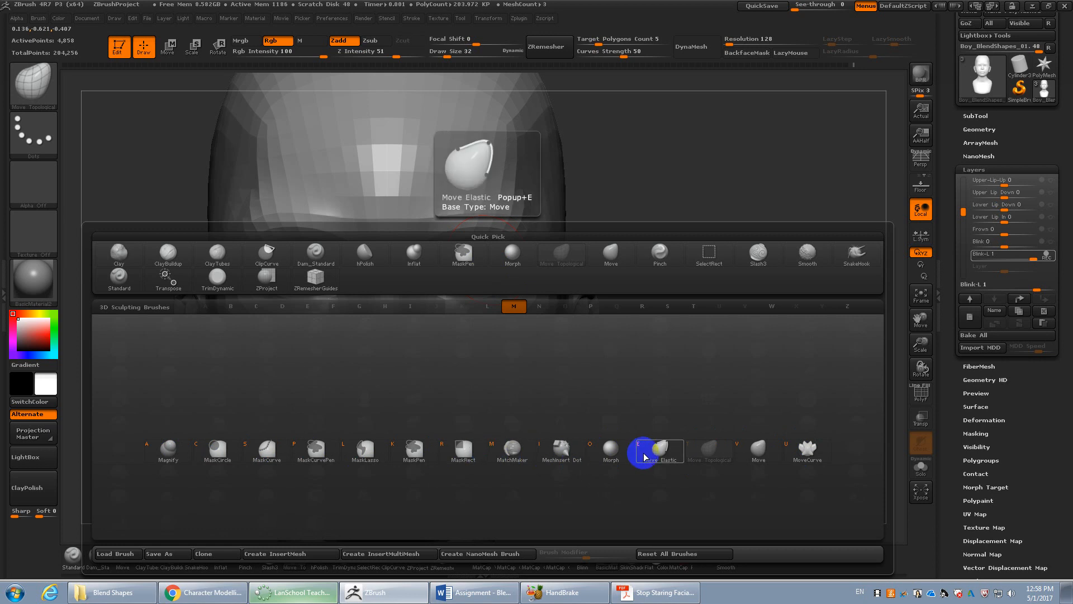
{"action": "left_click", "coordinate": [599, 450]}
{"action": "key", "text": "b"}
{"action": "key", "text": "Escape"}
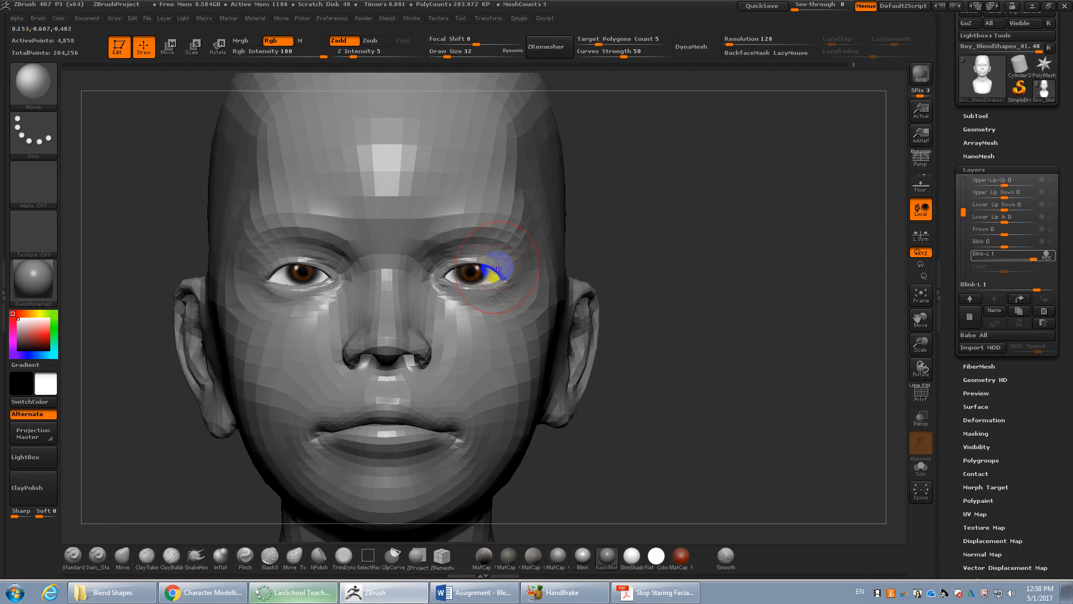
Brush the boy's left eye closed with the Morph brush, end the Blink-L recording and set its intensity to 0
{"action": "left_click_drag", "start_coordinate": [498, 267], "coordinate": [449, 282]}
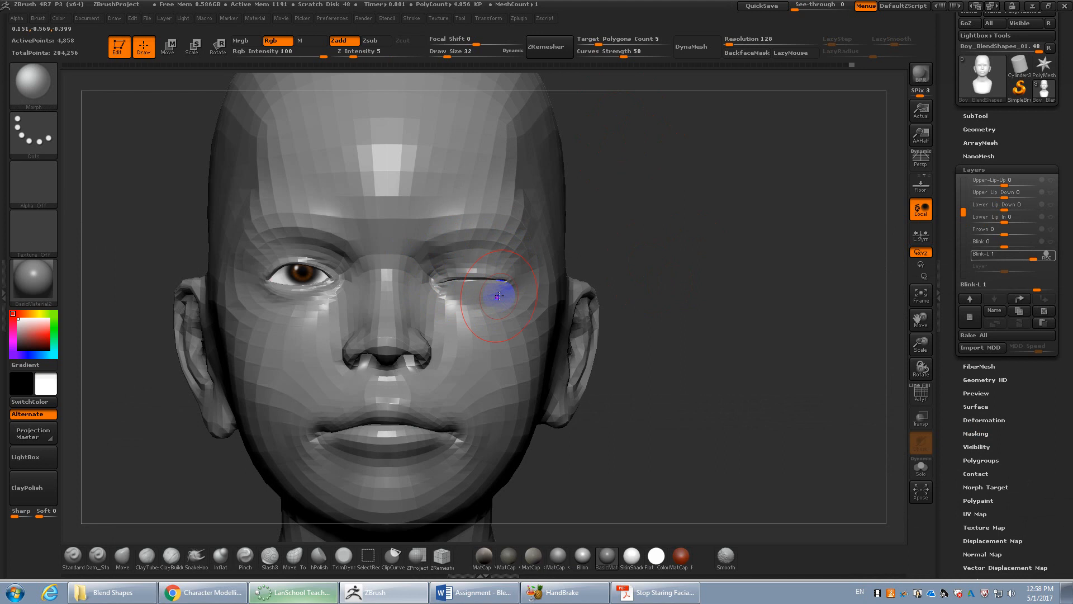
{"action": "left_click", "coordinate": [1047, 261]}
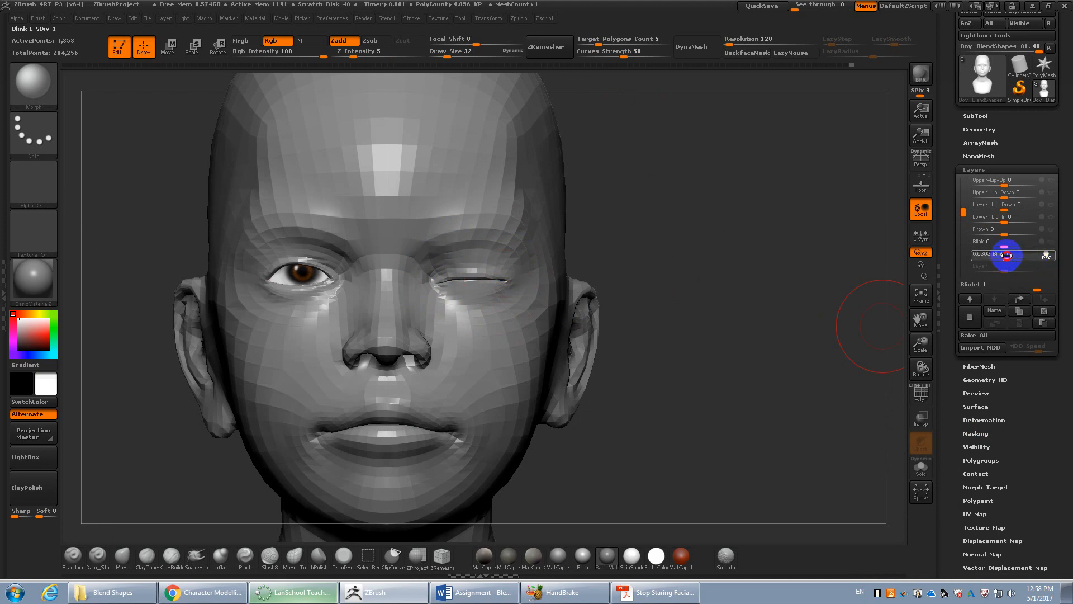
{"action": "mouse_move", "coordinate": [1006, 255]}
{"action": "left_mouse_down"}
{"action": "mouse_move", "coordinate": [1049, 256]}
{"action": "mouse_move", "coordinate": [1011, 262]}
{"action": "left_mouse_up"}
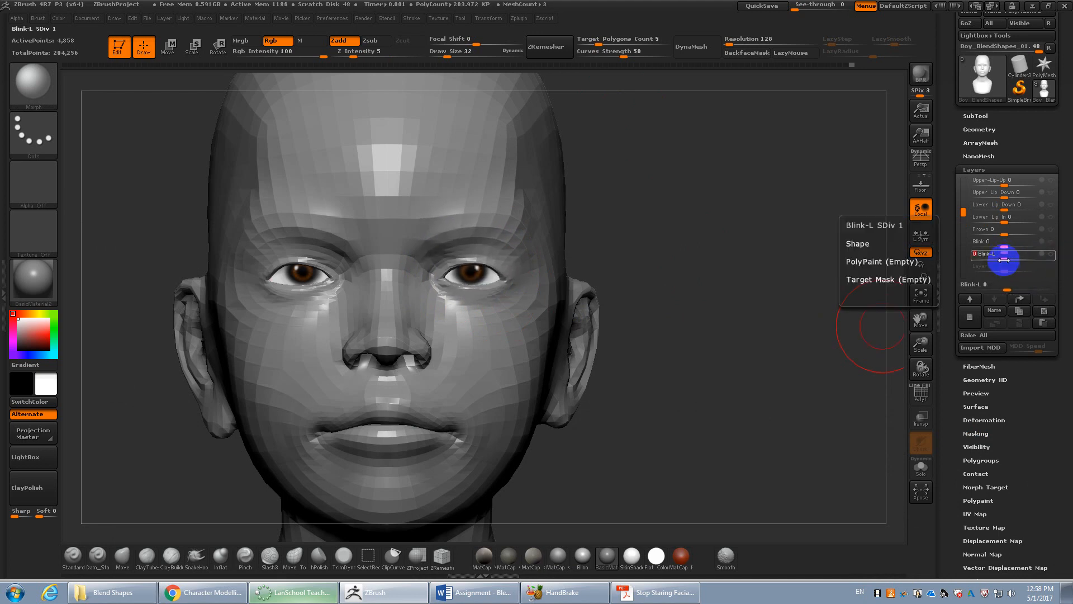
Add another new layer and name it Blink R
{"action": "left_click", "coordinate": [973, 318]}
{"action": "left_click", "coordinate": [994, 310]}
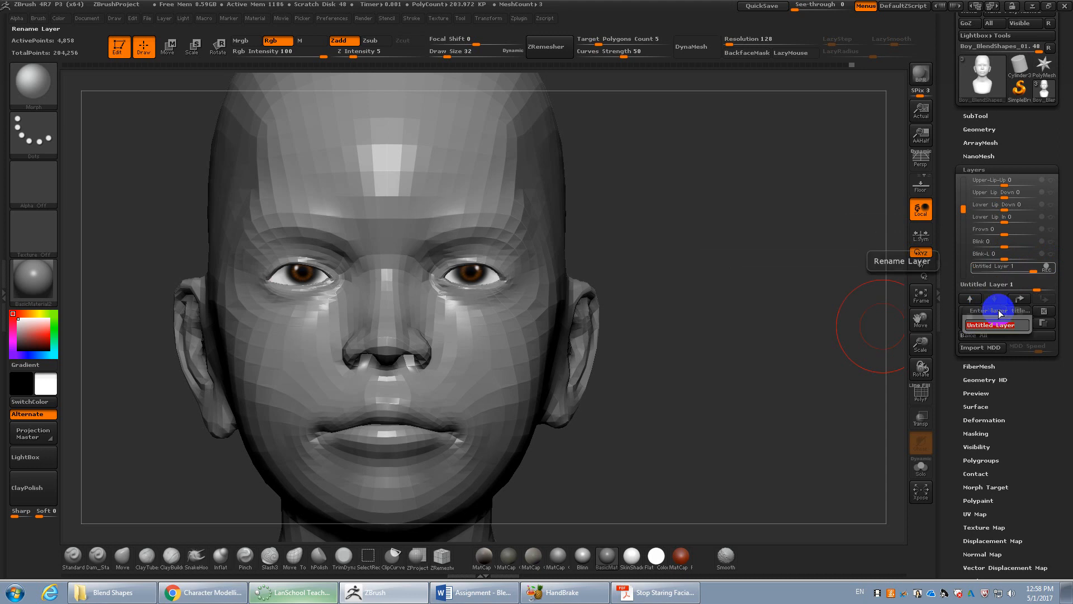
{"action": "type", "text": "Blink"}
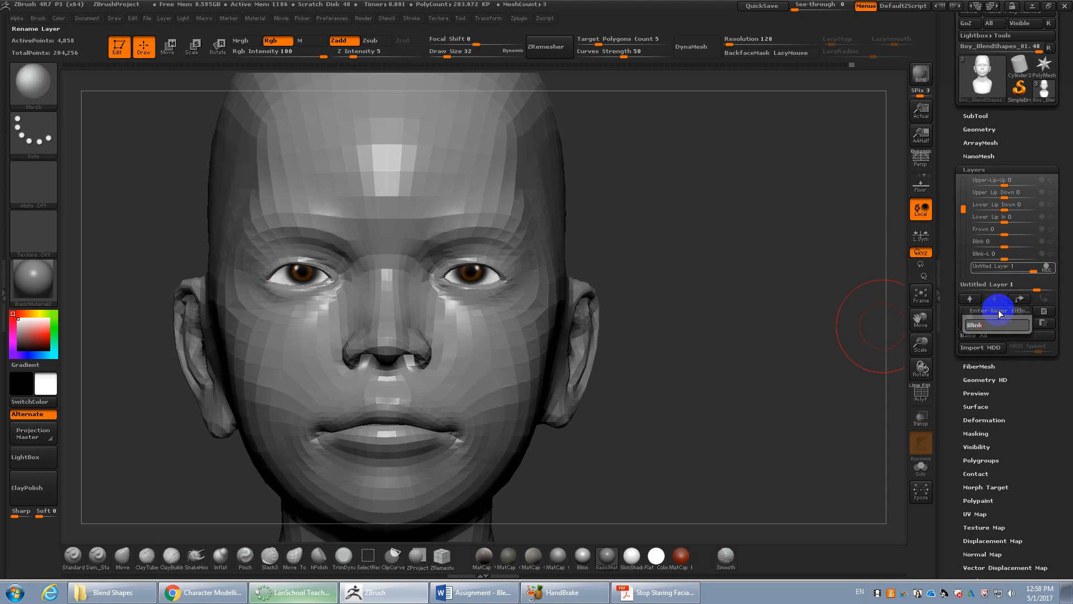
{"action": "type", "text": " R"}
{"action": "key", "text": "Return"}
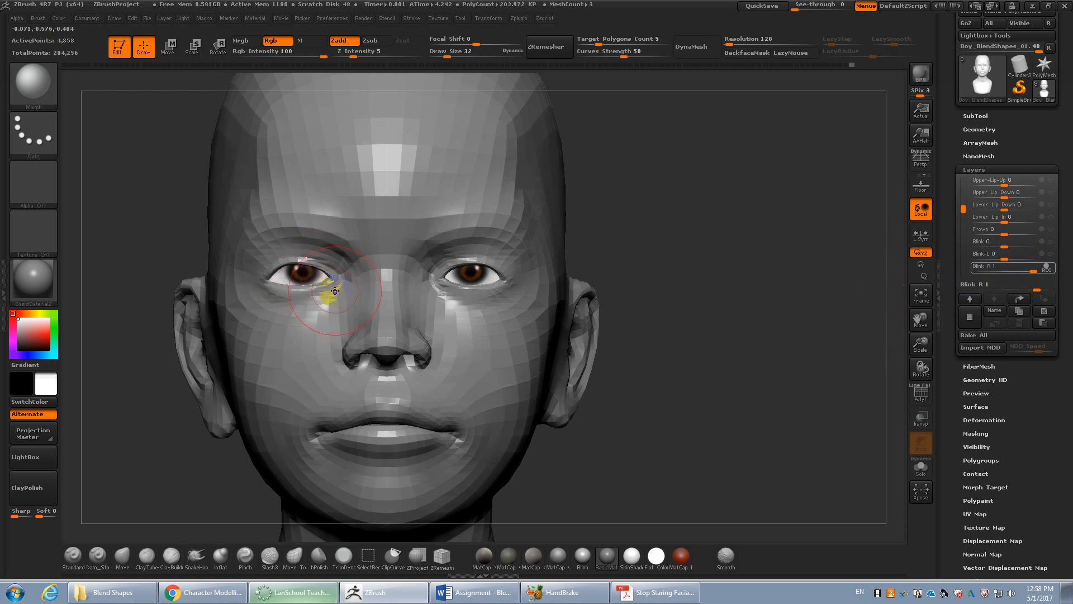
Brush the boy's right eye closed with the Morph brush and inspect the eyelids up close from an angle
{"action": "mouse_move", "coordinate": [335, 290]}
{"action": "left_mouse_down"}
{"action": "mouse_move", "coordinate": [227, 268]}
{"action": "mouse_move", "coordinate": [317, 285]}
{"action": "left_mouse_up"}
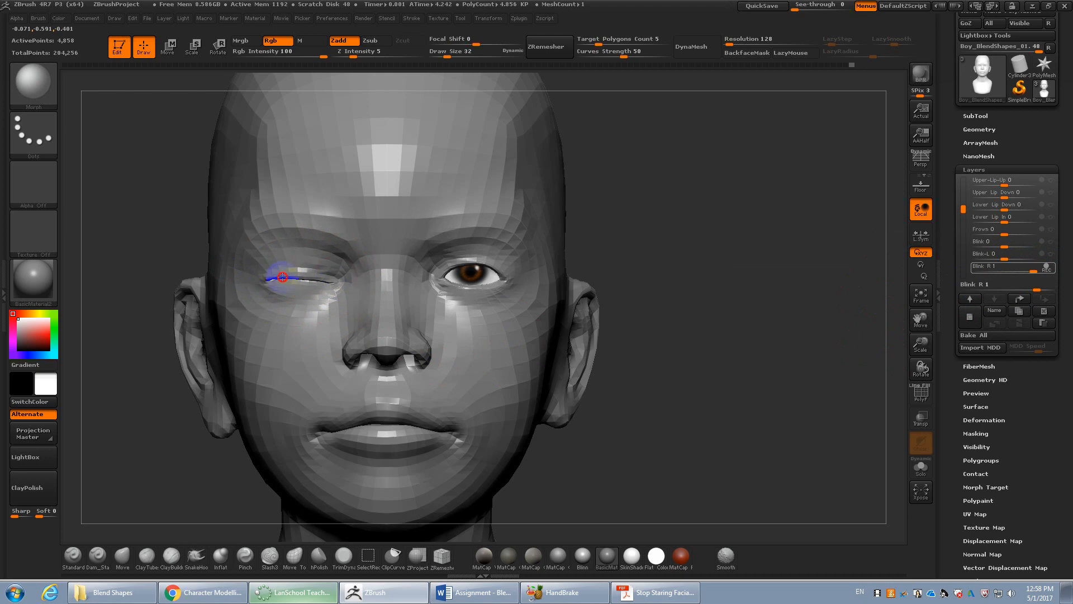
{"action": "left_click_drag", "start_coordinate": [743, 284], "coordinate": [754, 434]}
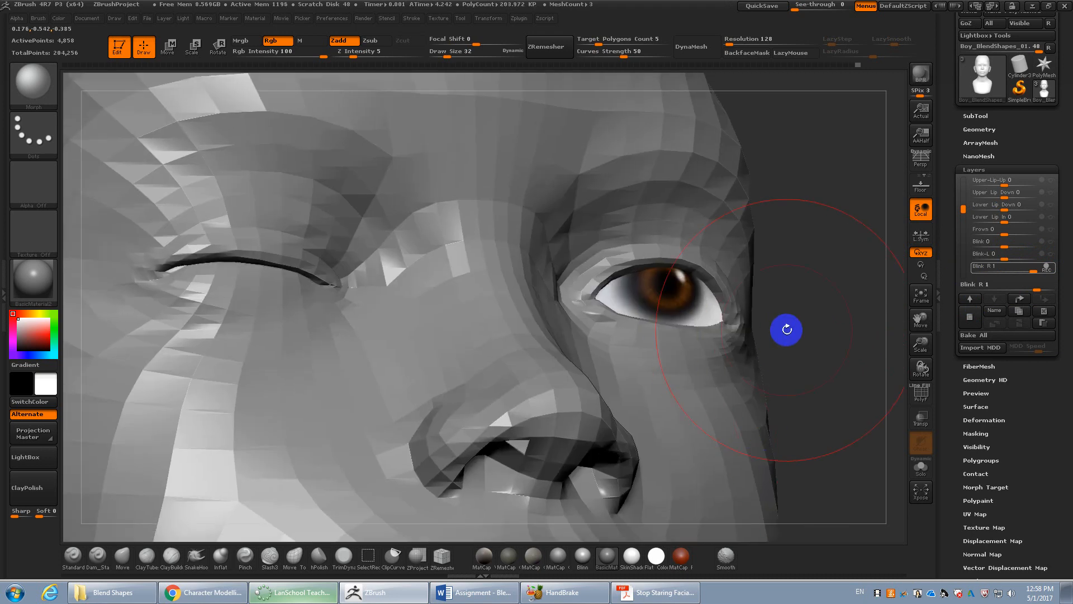
{"action": "mouse_move", "coordinate": [786, 328]}
{"action": "left_mouse_down"}
{"action": "mouse_move", "coordinate": [840, 346]}
{"action": "mouse_move", "coordinate": [829, 350]}
{"action": "mouse_move", "coordinate": [1035, 350]}
{"action": "left_mouse_up"}
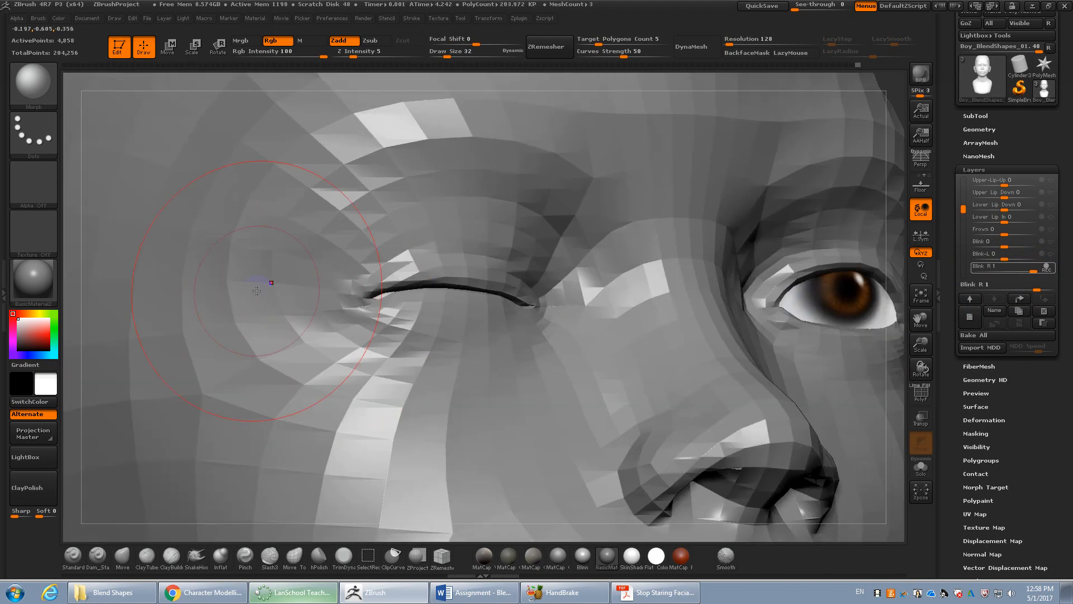
Try to adjust the closed right eyelid's outer edge with the Move Topological brush at draw size 14
{"action": "left_click", "coordinate": [295, 555]}
{"action": "key", "text": "s"}
{"action": "left_click_drag", "start_coordinate": [399, 282], "coordinate": [385, 291]}
{"action": "key", "text": "ctrl+z"}
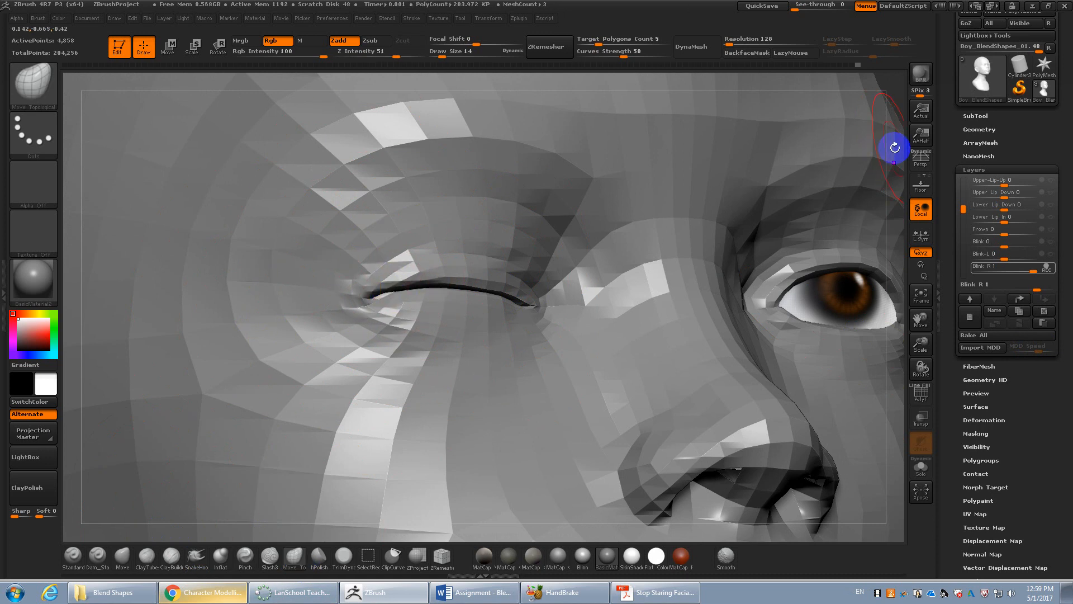
Preview other materials such as Blinn and SkinShade on the closed eyelid, and return to BasicMaterial
{"action": "mouse_move", "coordinate": [894, 147]}
{"action": "left_mouse_down"}
{"action": "mouse_move", "coordinate": [909, 168]}
{"action": "mouse_move", "coordinate": [889, 168]}
{"action": "left_mouse_up"}
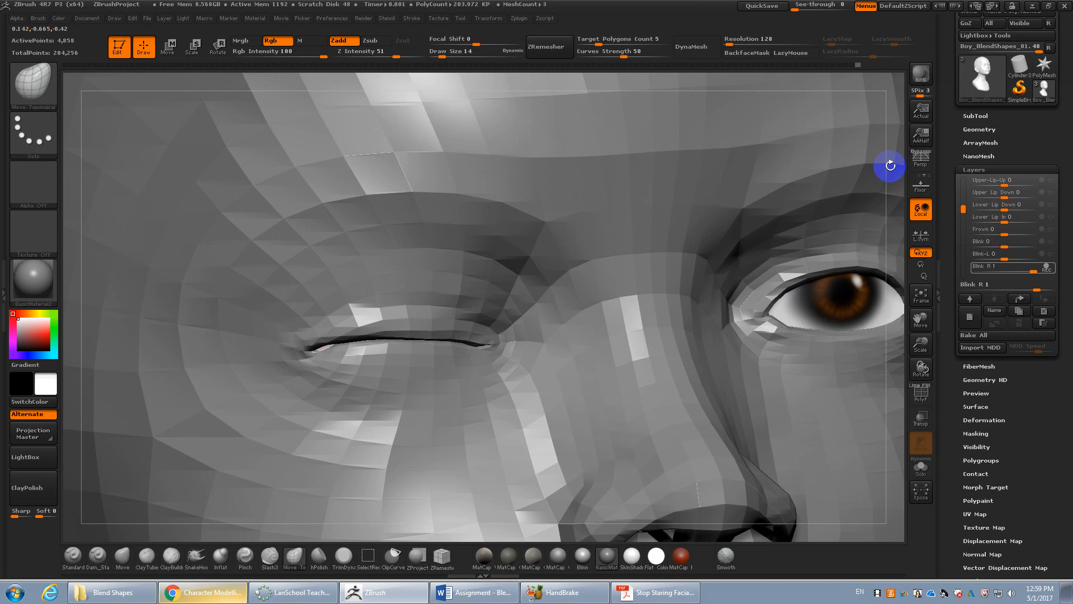
{"action": "left_click", "coordinate": [556, 557]}
{"action": "left_click", "coordinate": [581, 557]}
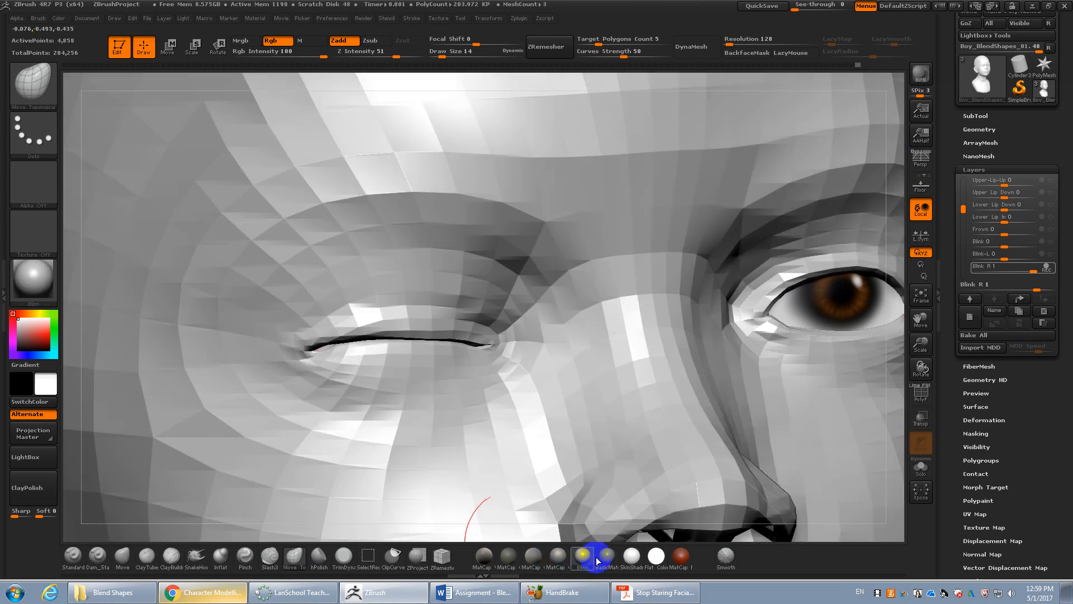
{"action": "left_click", "coordinate": [631, 556]}
{"action": "left_click", "coordinate": [607, 556]}
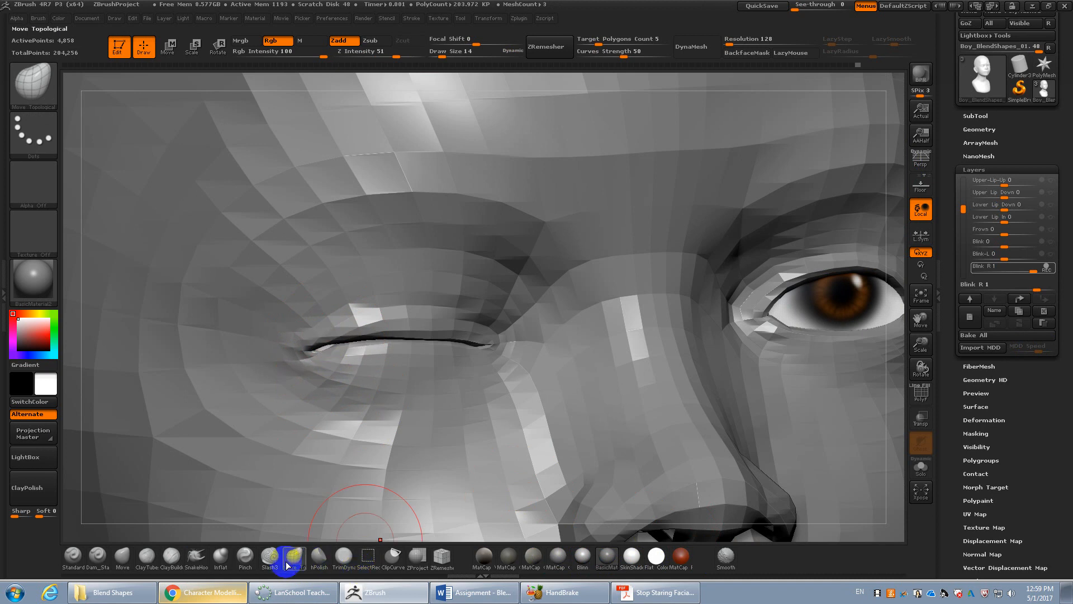
Try to tighten the outer corner of the closed right eye with the Pinch brush, and undo the strokes
{"action": "left_click", "coordinate": [245, 556]}
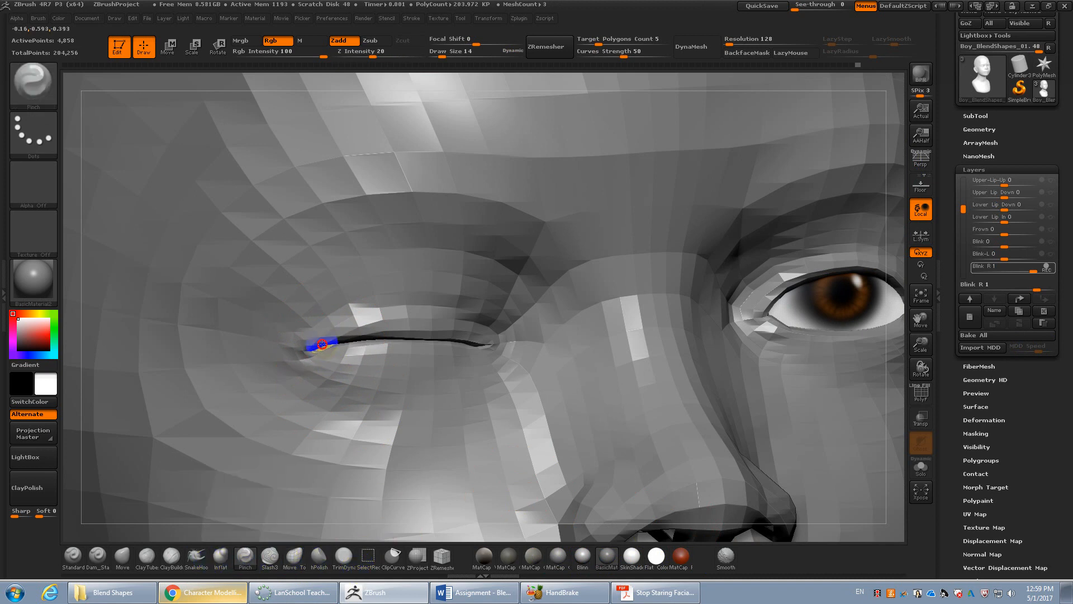
{"action": "left_click_drag", "start_coordinate": [322, 344], "coordinate": [315, 348]}
{"action": "key", "text": "ctrl+z"}
{"action": "key", "text": "ctrl+z"}
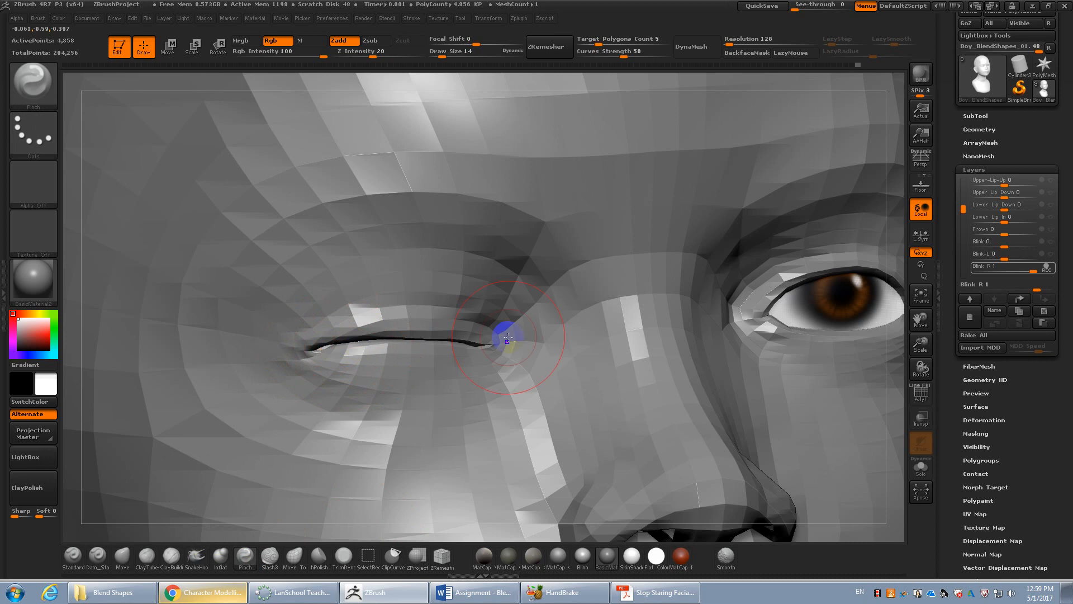
Frame the head from the front, end the Blink R recording and set the layer's intensity to 0
{"action": "key", "text": "f"}
{"action": "left_click_drag", "start_coordinate": [690, 301], "coordinate": [690, 297], "text": "shift"}
{"action": "left_click_drag", "start_coordinate": [716, 264], "coordinate": [664, 391], "text": "alt"}
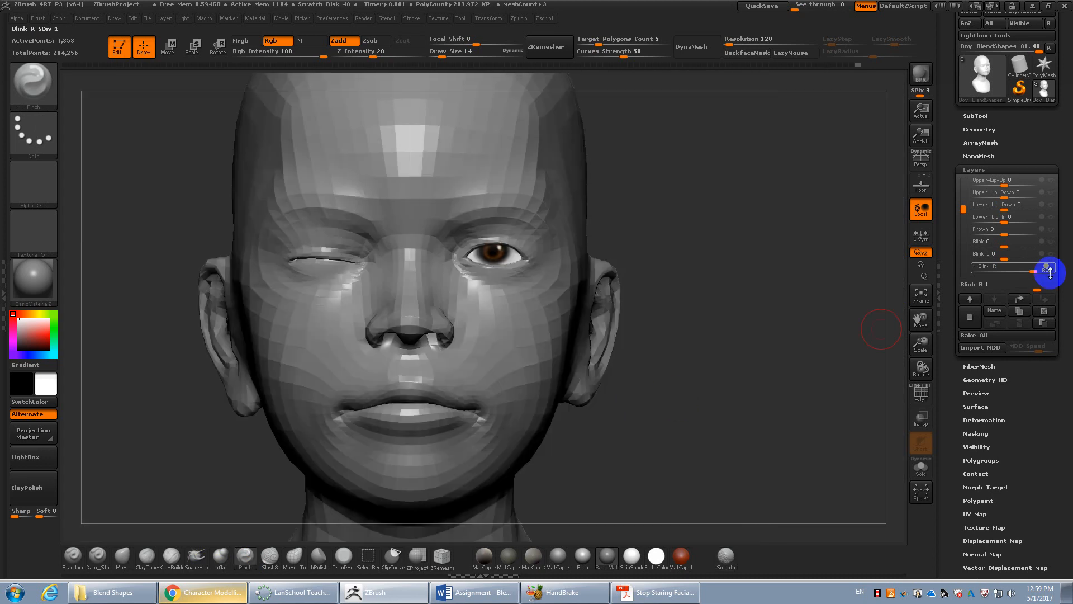
{"action": "left_click_drag", "start_coordinate": [1032, 269], "coordinate": [1008, 275]}
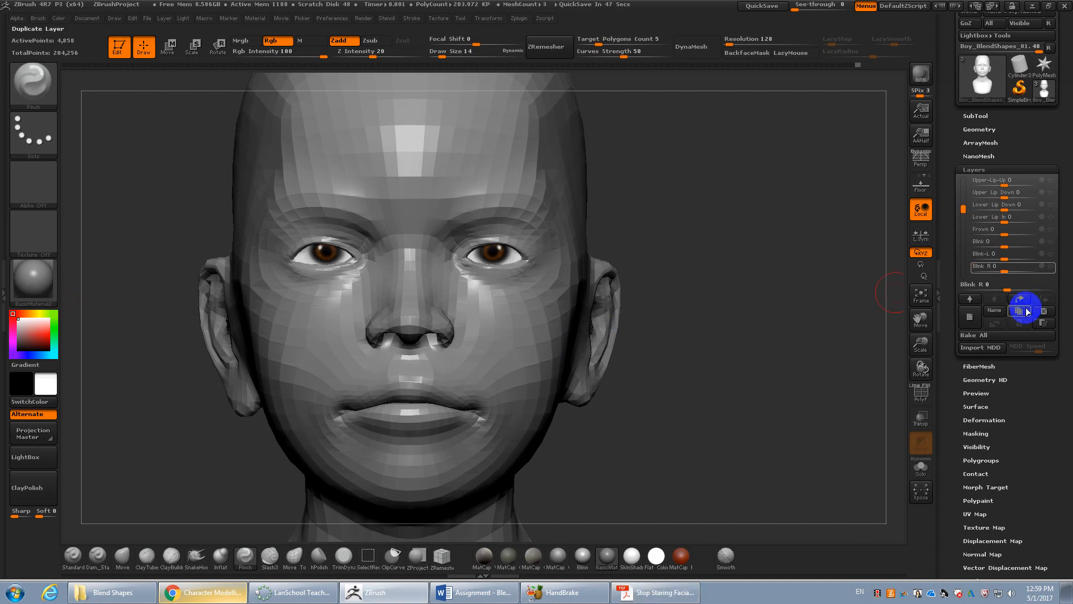
Add a new layer named Squint and bring it into view in the layer list
{"action": "left_click", "coordinate": [970, 316]}
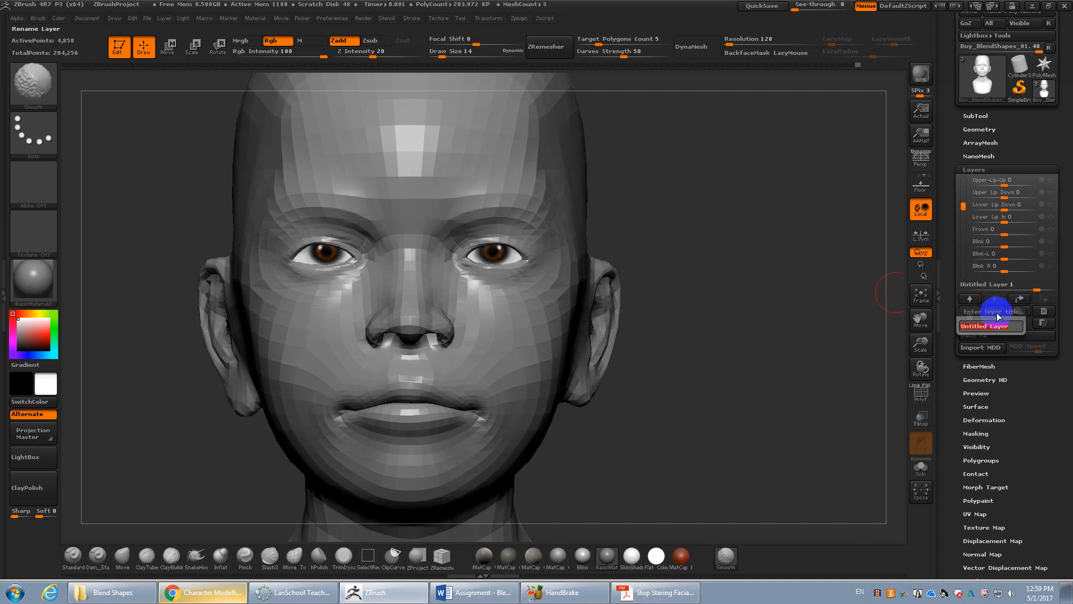
{"action": "type", "text": "Squint"}
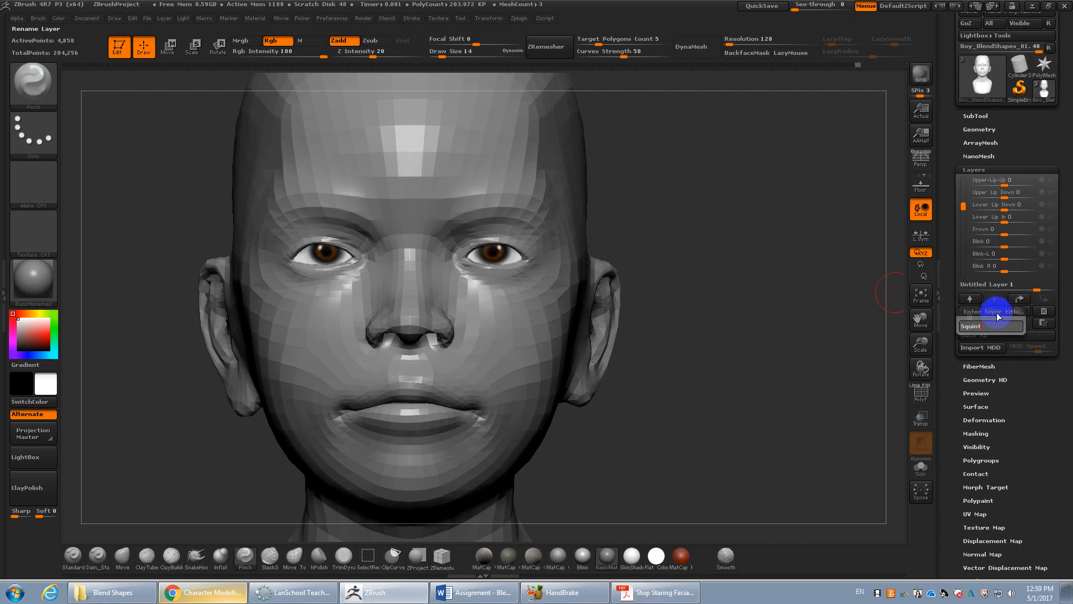
{"action": "key", "text": "Return"}
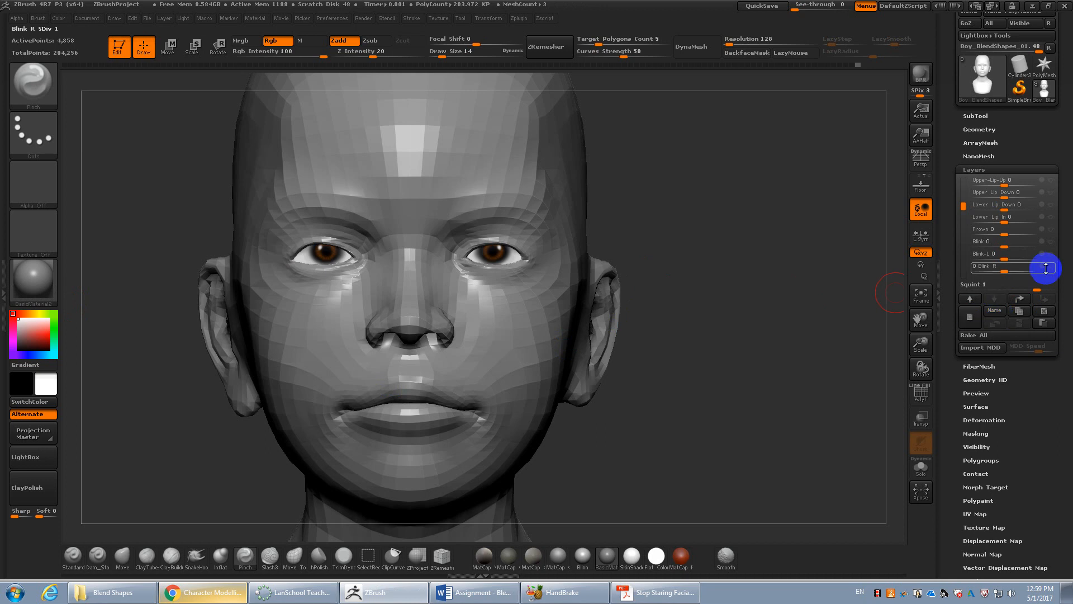
{"action": "left_click_drag", "start_coordinate": [963, 209], "coordinate": [967, 230]}
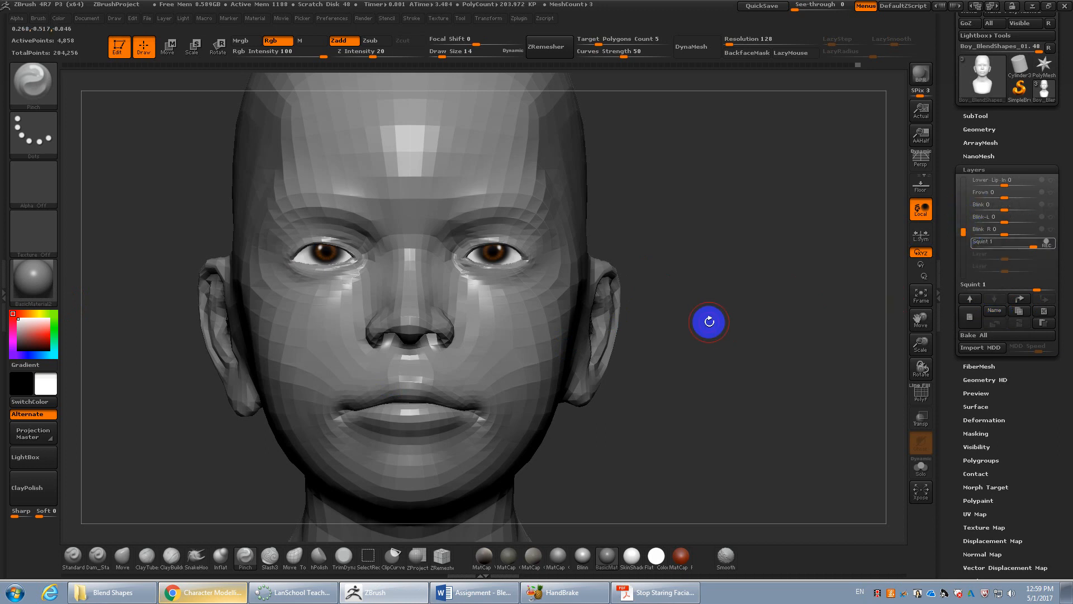
Try a lasso mask around the boy's left eye, and clear it from the head
{"action": "key", "text": "ctrl"}
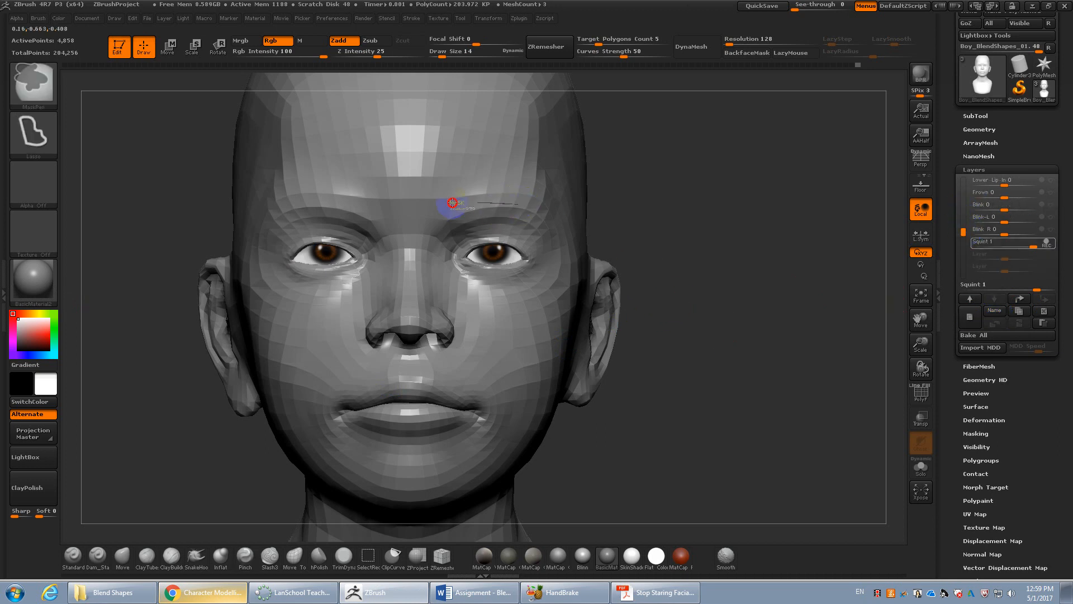
{"action": "mouse_move", "coordinate": [452, 202]}
{"action": "left_mouse_down", "text": "ctrl"}
{"action": "mouse_move", "coordinate": [441, 250]}
{"action": "mouse_move", "coordinate": [475, 294]}
{"action": "mouse_move", "coordinate": [556, 276]}
{"action": "mouse_move", "coordinate": [522, 205]}
{"action": "left_mouse_up", "text": "ctrl"}
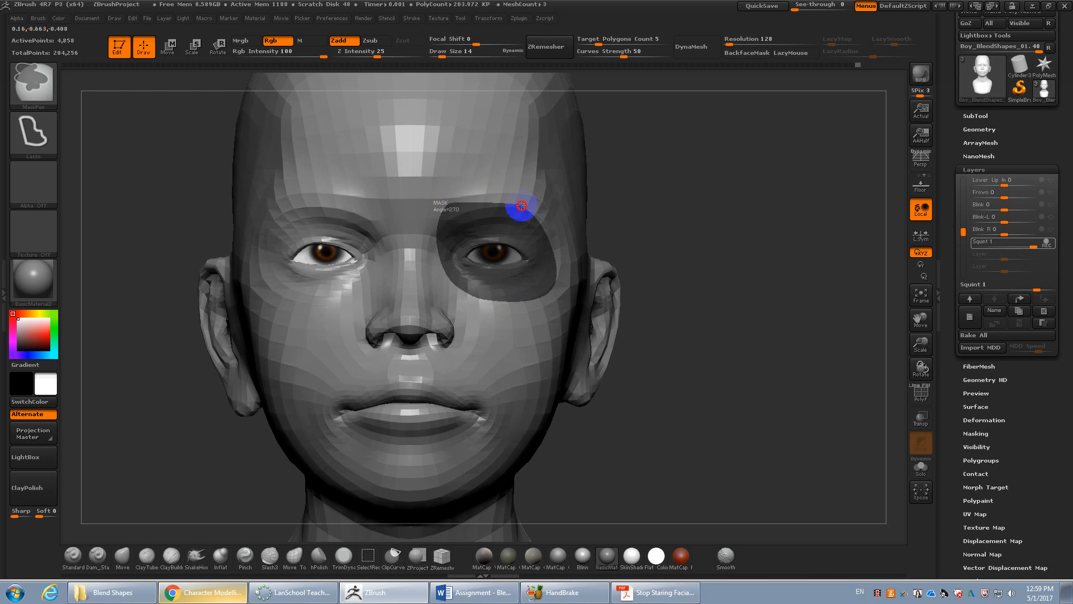
{"action": "left_click_drag", "start_coordinate": [678, 232], "coordinate": [642, 231], "text": "ctrl"}
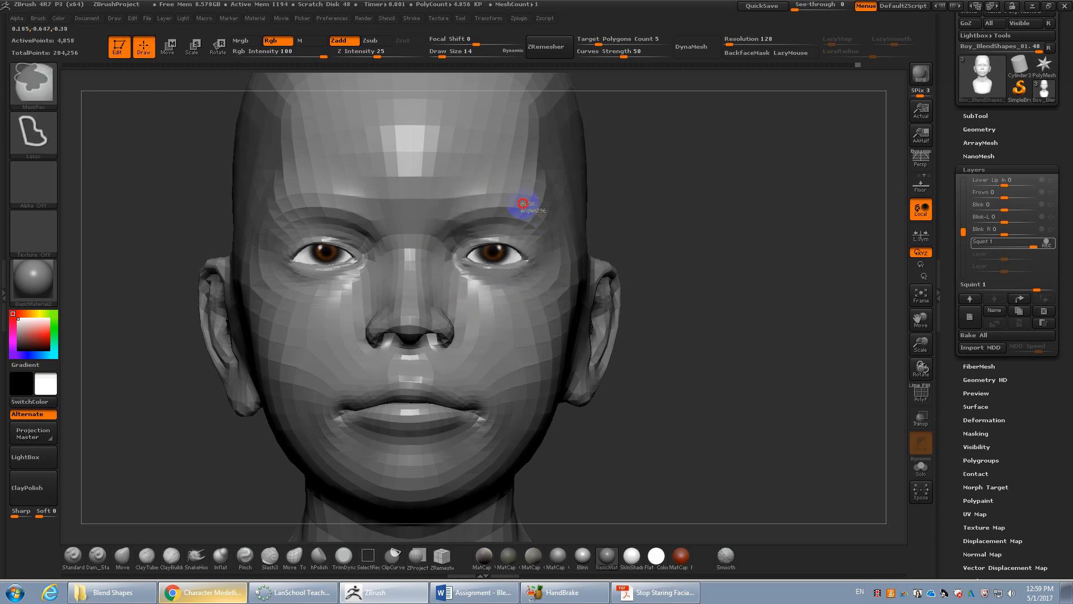
Lasso-mask the areas around both eyes, then invert and soften the mask so only the eye regions stay editable
{"action": "mouse_move", "coordinate": [522, 203]}
{"action": "left_mouse_down", "text": "ctrl"}
{"action": "mouse_move", "coordinate": [438, 223]}
{"action": "mouse_move", "coordinate": [453, 275]}
{"action": "mouse_move", "coordinate": [502, 310]}
{"action": "mouse_move", "coordinate": [559, 300]}
{"action": "mouse_move", "coordinate": [568, 234]}
{"action": "mouse_move", "coordinate": [533, 199]}
{"action": "left_mouse_up", "text": "ctrl"}
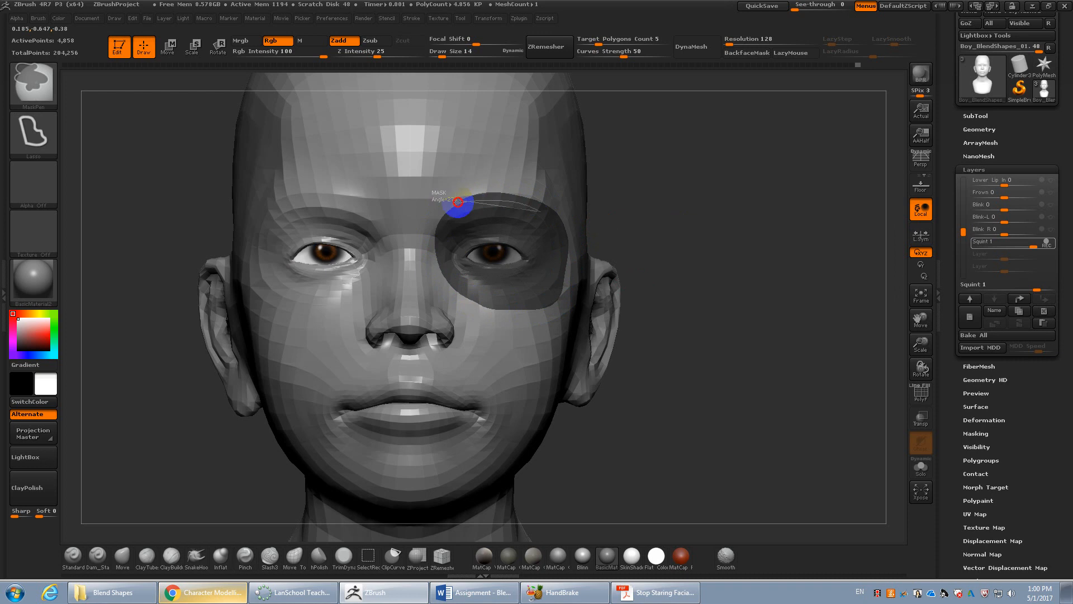
{"action": "left_click_drag", "start_coordinate": [438, 243], "coordinate": [447, 246], "text": "ctrl"}
{"action": "mouse_move", "coordinate": [649, 307]}
{"action": "left_mouse_down"}
{"action": "mouse_move", "coordinate": [714, 283]}
{"action": "mouse_move", "coordinate": [757, 297]}
{"action": "left_mouse_up"}
{"action": "left_click", "coordinate": [714, 283], "text": "ctrl"}
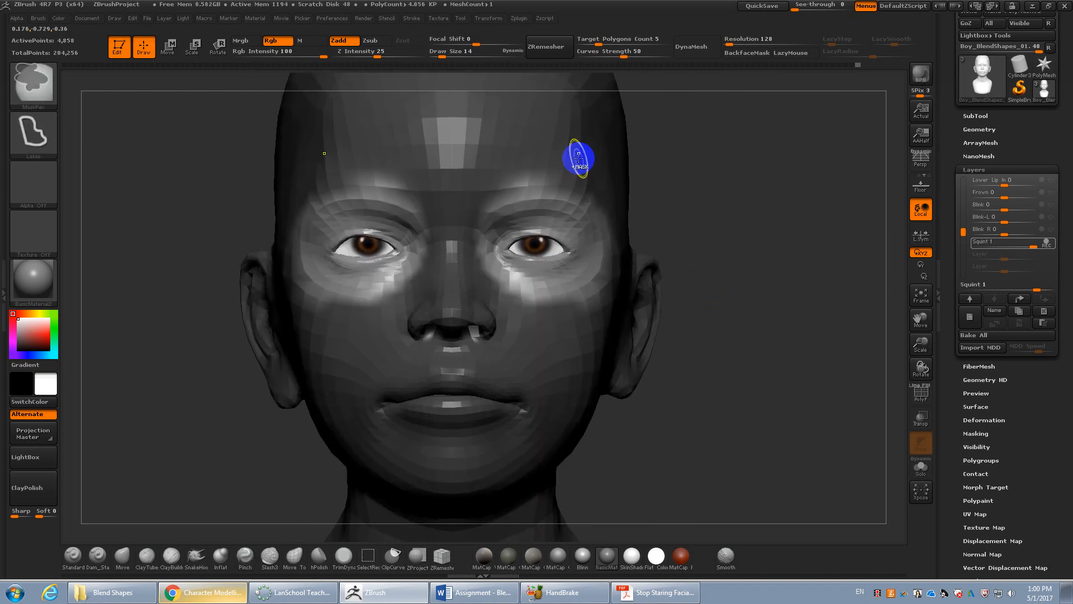
{"action": "mouse_move", "coordinate": [558, 158]}
{"action": "left_mouse_down", "text": "ctrl"}
{"action": "mouse_move", "coordinate": [479, 167]}
{"action": "mouse_move", "coordinate": [498, 181]}
{"action": "mouse_move", "coordinate": [570, 169]}
{"action": "mouse_move", "coordinate": [470, 178]}
{"action": "mouse_move", "coordinate": [514, 191]}
{"action": "mouse_move", "coordinate": [580, 181]}
{"action": "left_mouse_up", "text": "ctrl"}
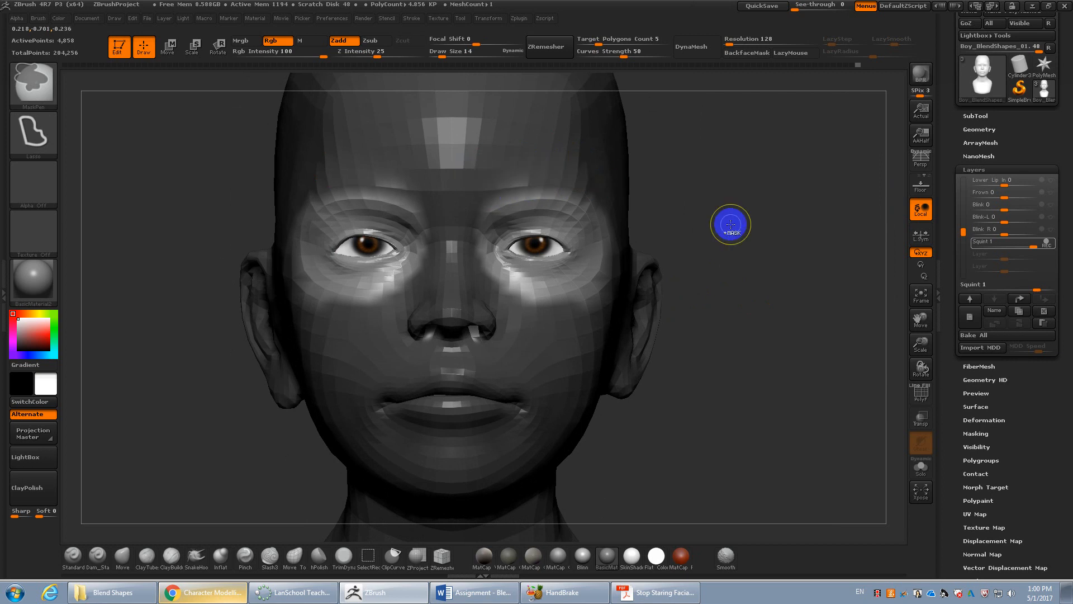
{"action": "left_click_drag", "start_coordinate": [734, 233], "coordinate": [713, 231]}
{"action": "mouse_move", "coordinate": [634, 283]}
{"action": "left_mouse_down", "text": "ctrl"}
{"action": "mouse_move", "coordinate": [576, 333]}
{"action": "mouse_move", "coordinate": [622, 351]}
{"action": "left_mouse_up", "text": "ctrl"}
{"action": "left_click_drag", "start_coordinate": [722, 343], "coordinate": [705, 318]}
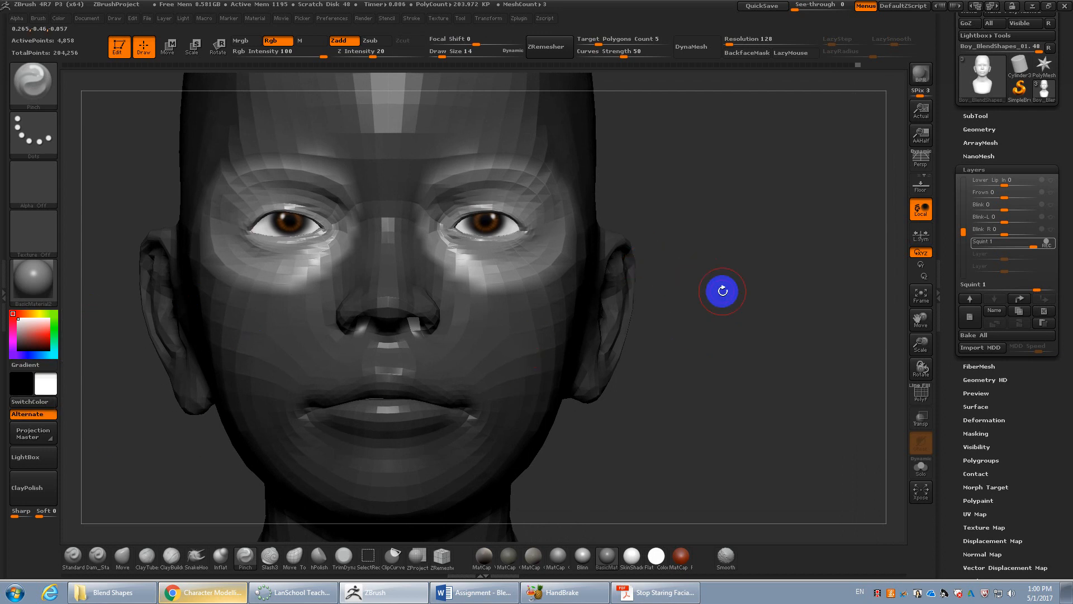
Pull the outer eye corners into a squint with the Move Topological brush at draw size 22
{"action": "left_click_drag", "start_coordinate": [721, 290], "coordinate": [709, 334]}
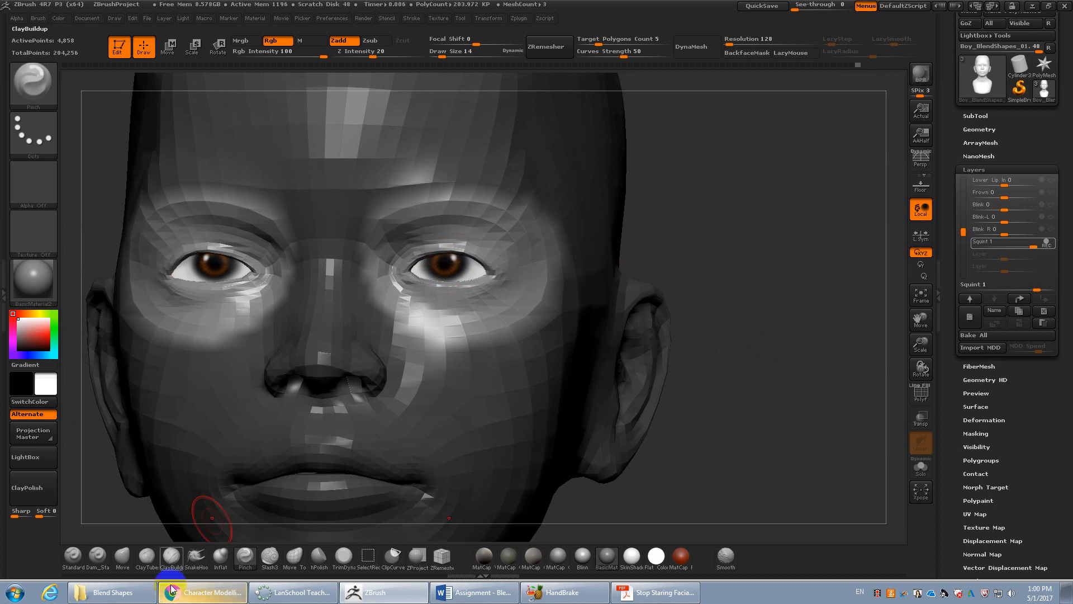
{"action": "left_click", "coordinate": [122, 555]}
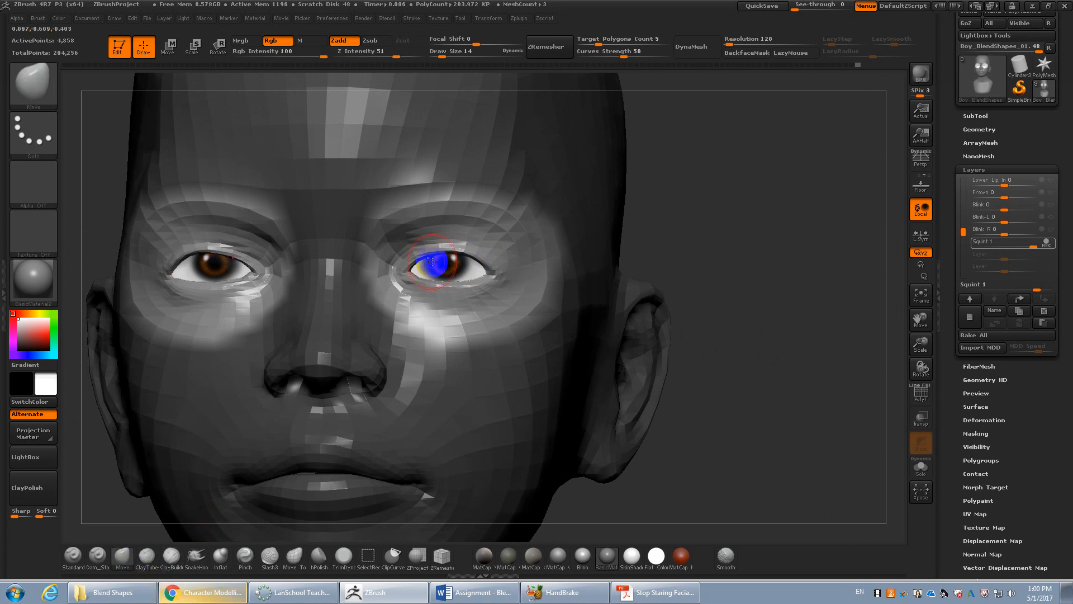
{"action": "left_click", "coordinate": [291, 555]}
{"action": "key", "text": "s"}
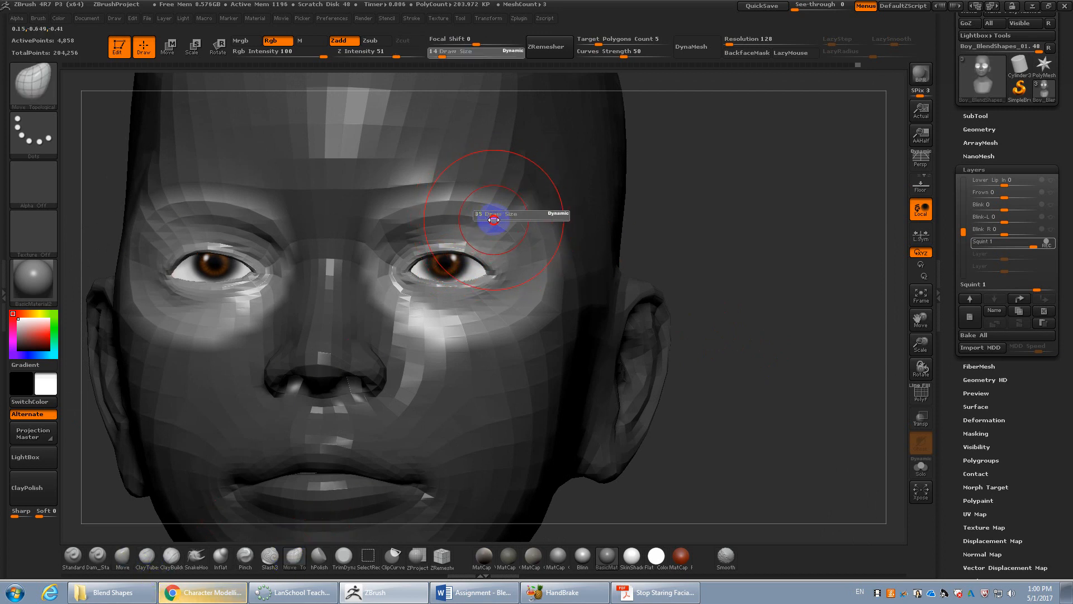
{"action": "left_click_drag", "start_coordinate": [490, 221], "coordinate": [491, 221]}
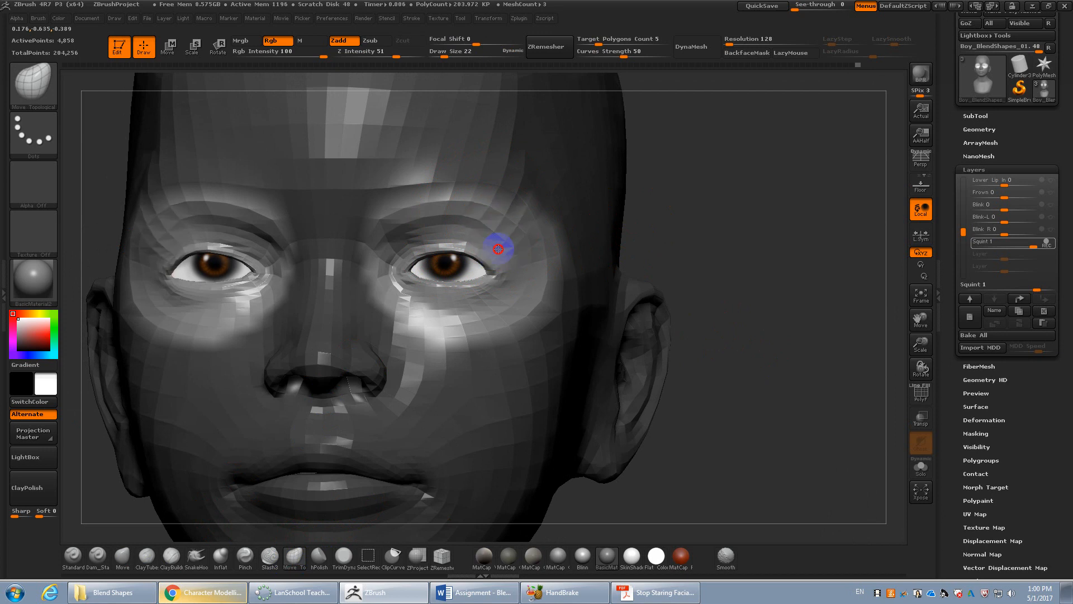
{"action": "left_click_drag", "start_coordinate": [497, 270], "coordinate": [509, 261]}
Refine the squint around the outer eye corners and lids with Move Topological, working from the side and the front
{"action": "left_click_drag", "start_coordinate": [817, 247], "coordinate": [496, 224]}
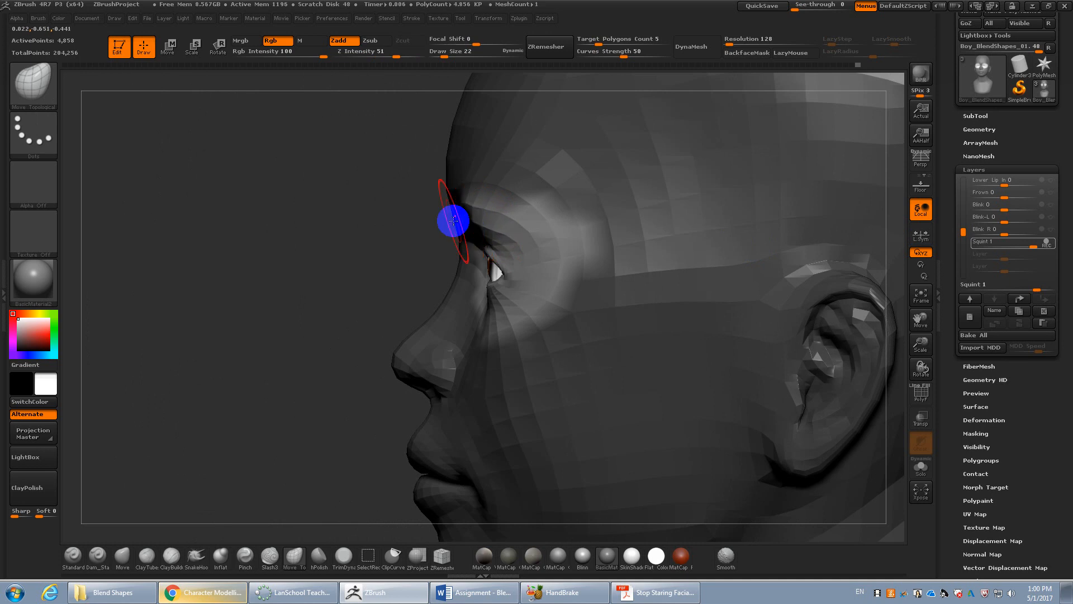
{"action": "left_click_drag", "start_coordinate": [168, 246], "coordinate": [196, 257]}
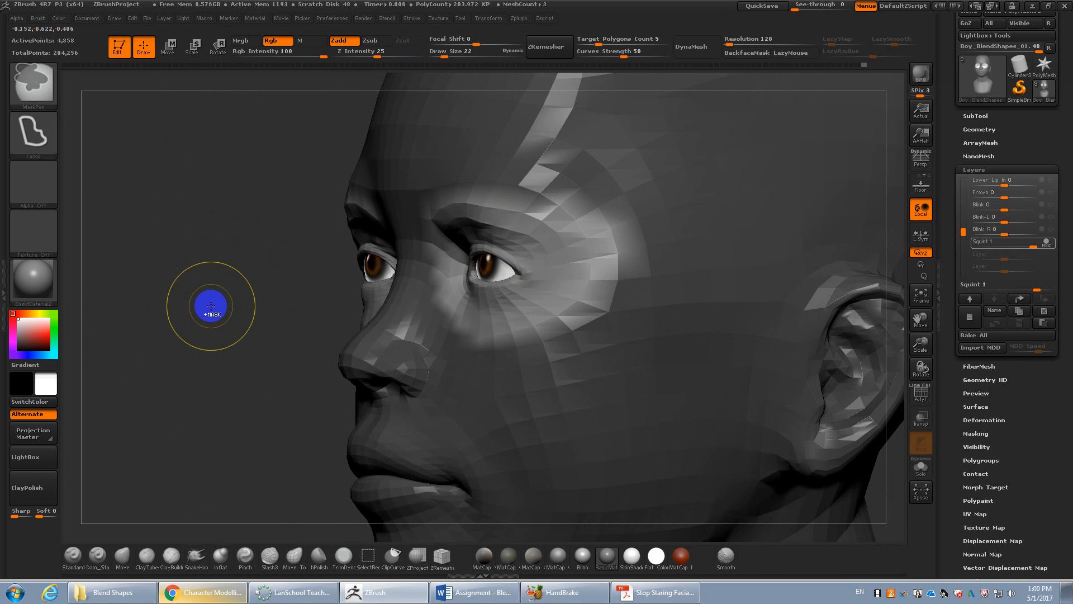
{"action": "left_click_drag", "start_coordinate": [210, 306], "coordinate": [268, 307], "text": "shift"}
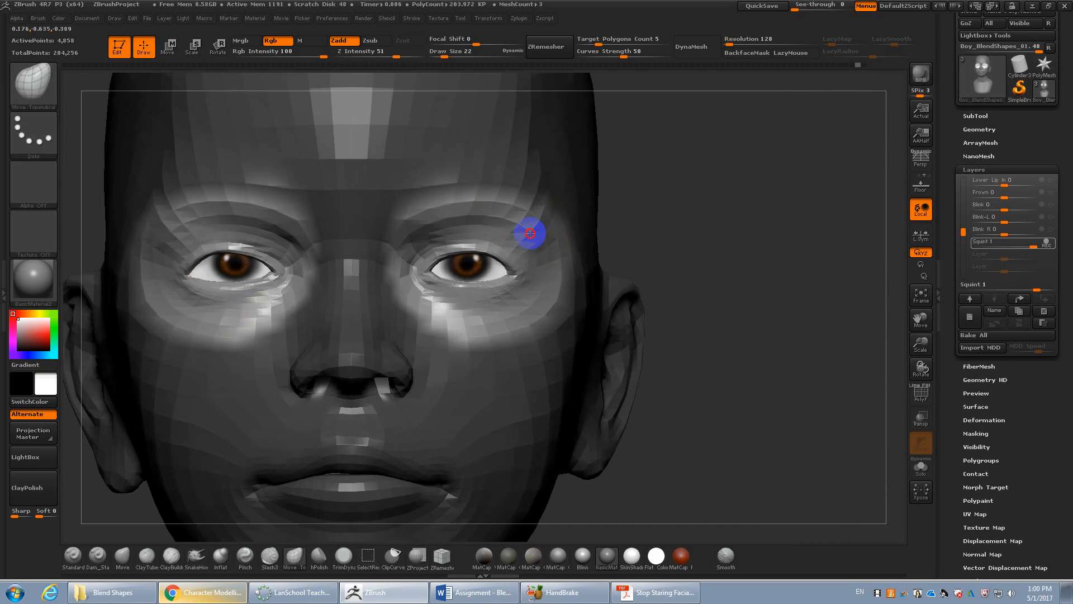
{"action": "left_click_drag", "start_coordinate": [525, 233], "coordinate": [534, 237]}
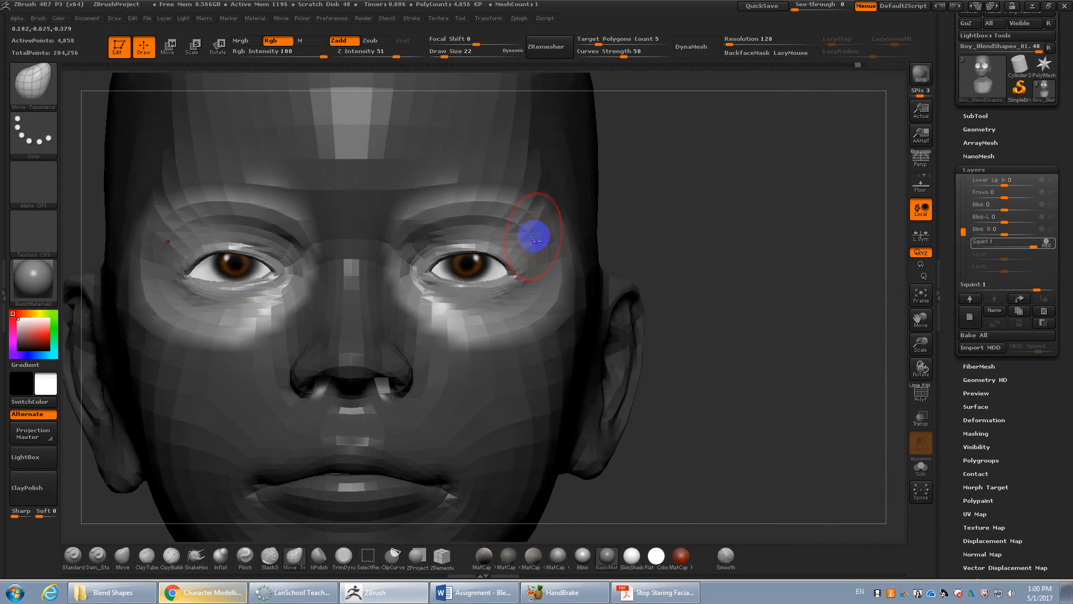
{"action": "mouse_move", "coordinate": [640, 247]}
{"action": "left_mouse_down"}
{"action": "mouse_move", "coordinate": [676, 211]}
{"action": "mouse_move", "coordinate": [692, 246]}
{"action": "mouse_move", "coordinate": [643, 250]}
{"action": "left_mouse_up"}
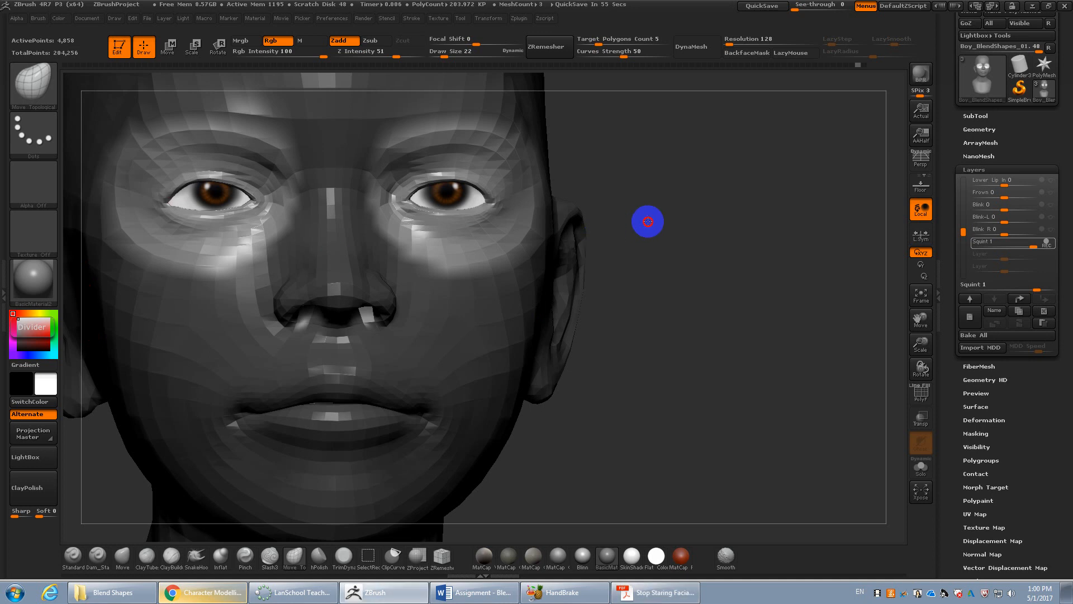
{"action": "left_click_drag", "start_coordinate": [647, 223], "coordinate": [642, 253]}
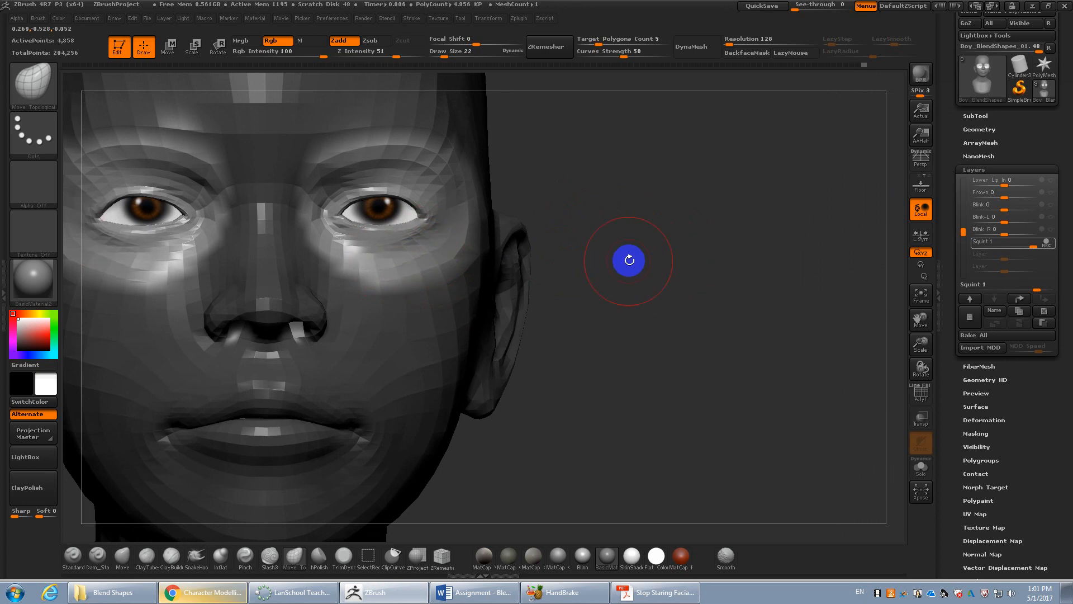
{"action": "mouse_move", "coordinate": [628, 259]}
{"action": "left_mouse_down", "text": "alt"}
{"action": "mouse_move", "coordinate": [803, 311]}
{"action": "mouse_move", "coordinate": [598, 257]}
{"action": "left_mouse_up", "text": "alt"}
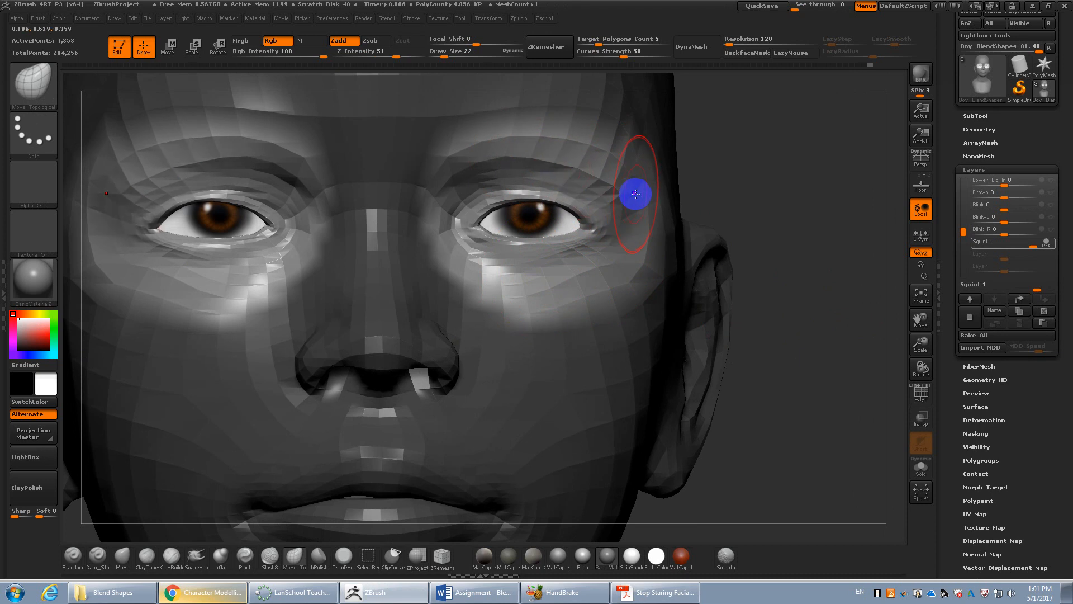
{"action": "mouse_move", "coordinate": [709, 230]}
{"action": "left_mouse_down"}
{"action": "mouse_move", "coordinate": [719, 245]}
{"action": "mouse_move", "coordinate": [657, 218]}
{"action": "left_mouse_up"}
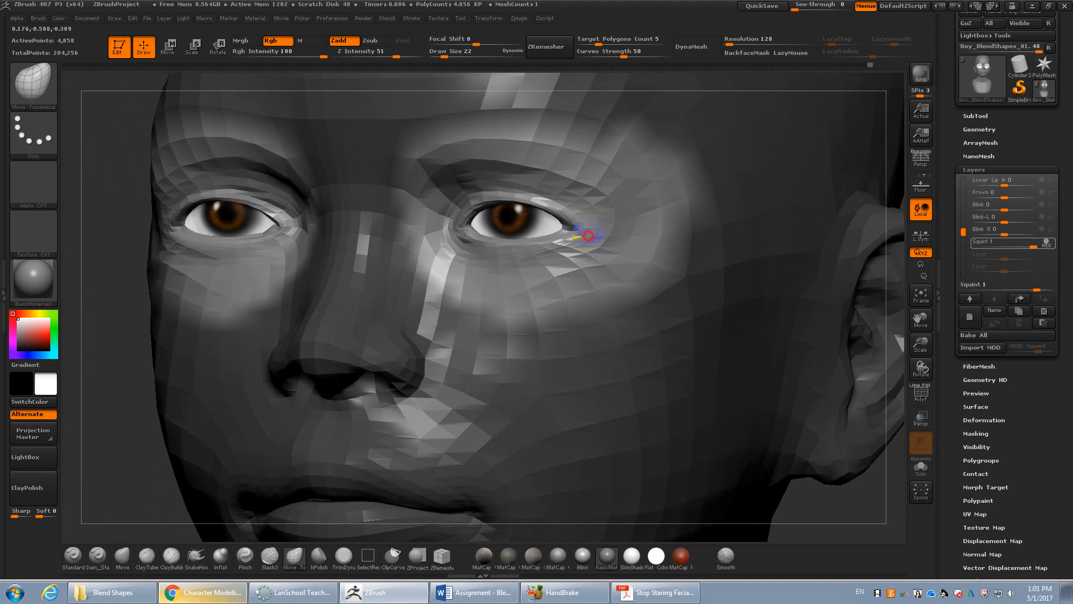
Carve creases beside the outer eye corners with Dam_Standard, and puff the skin between them with Inflat at draw size 15 and intensity 5
{"action": "left_click", "coordinate": [143, 556]}
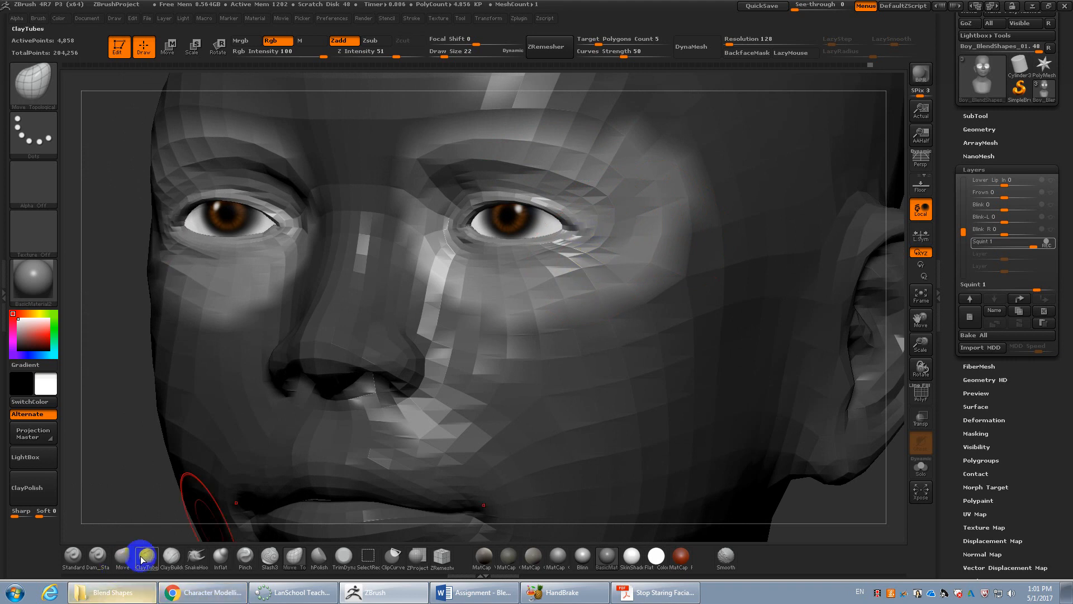
{"action": "left_click", "coordinate": [97, 555]}
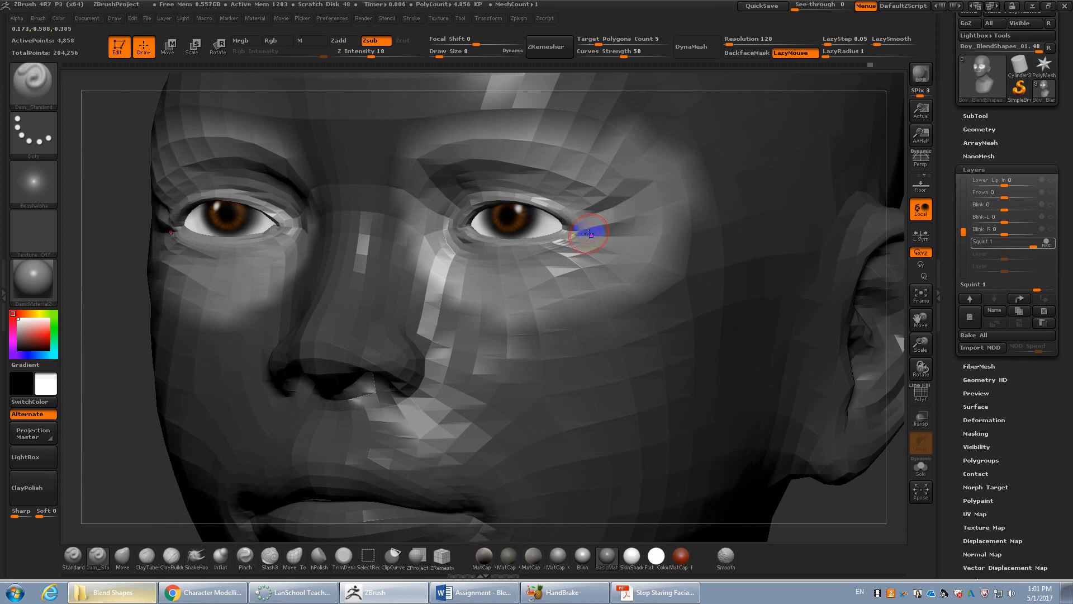
{"action": "left_click", "coordinate": [222, 555]}
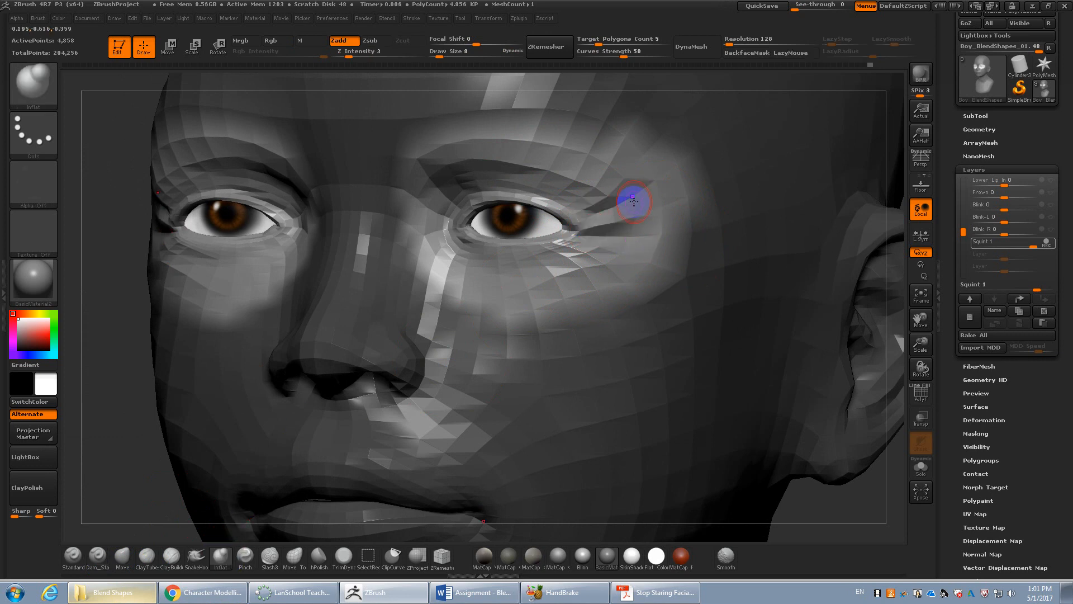
{"action": "key", "text": "s"}
{"action": "left_click", "coordinate": [612, 207]}
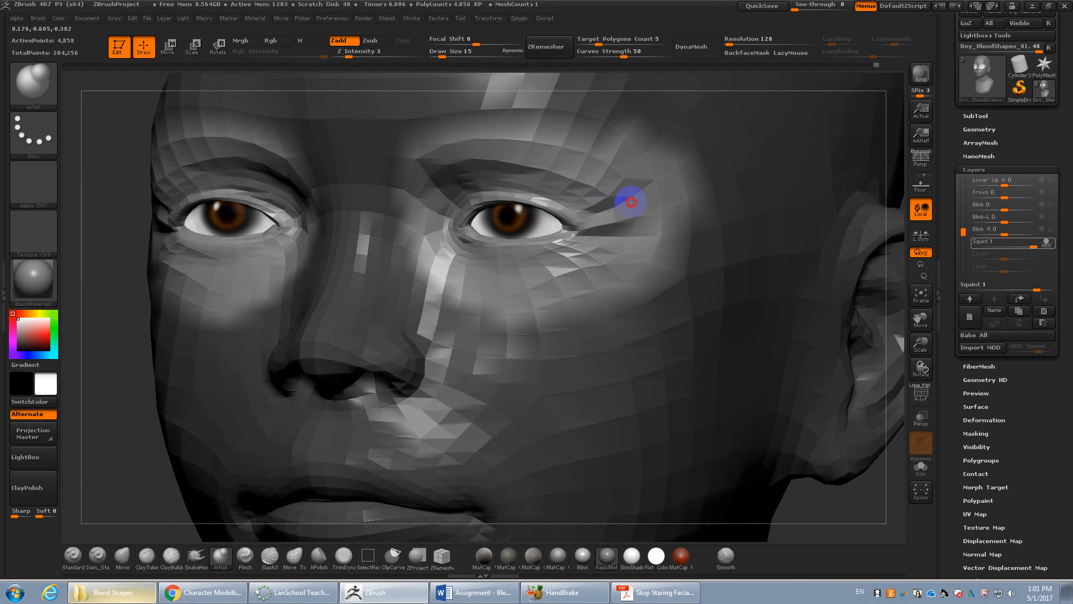
{"action": "left_click", "coordinate": [352, 56]}
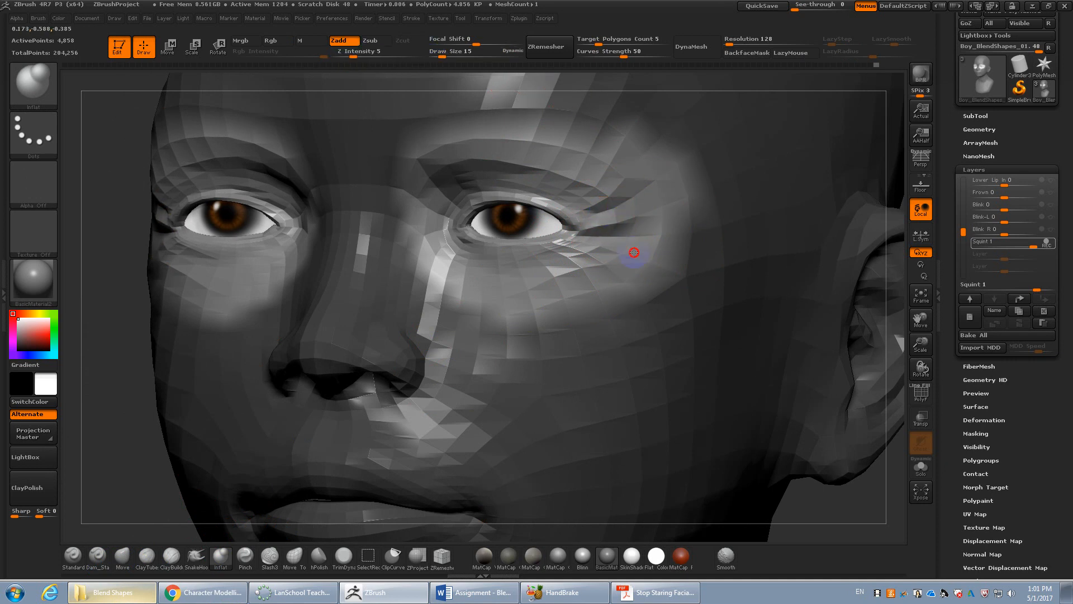
{"action": "left_click_drag", "start_coordinate": [65, 348], "coordinate": [142, 326], "text": "alt"}
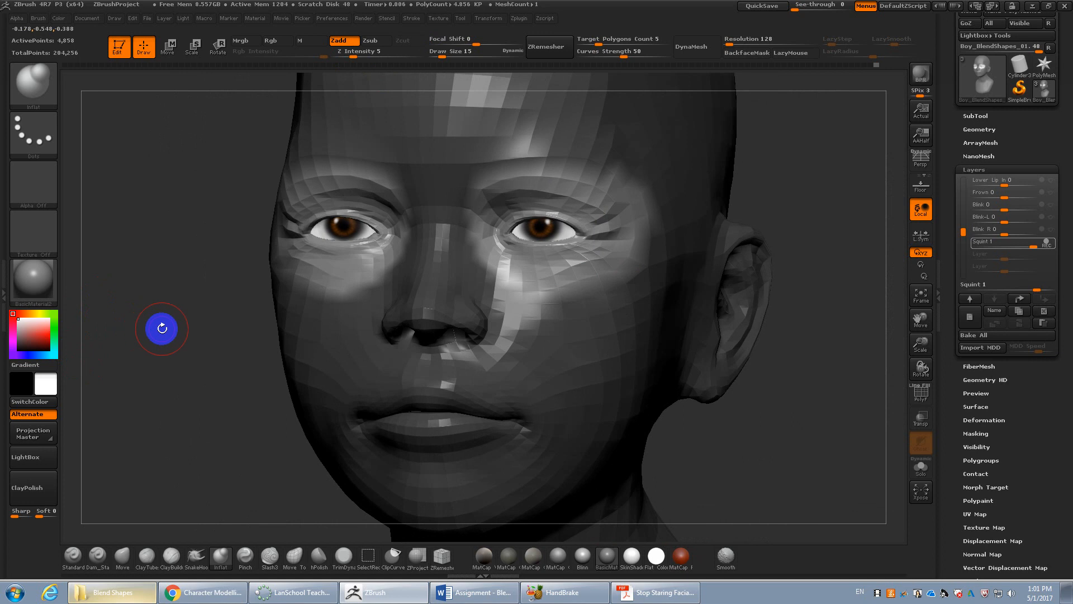
Clear the mask and end the Squint layer's recording, testing its intensity and returning it to 1
{"action": "left_click_drag", "start_coordinate": [807, 283], "coordinate": [892, 275]}
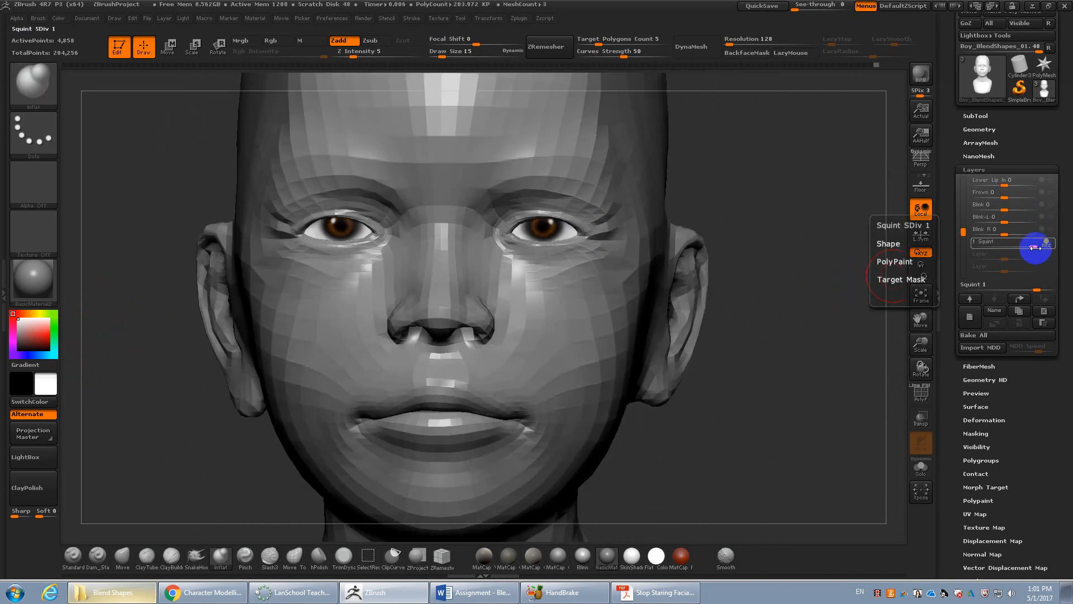
{"action": "mouse_move", "coordinate": [1025, 244]}
{"action": "left_mouse_down"}
{"action": "mouse_move", "coordinate": [1009, 248]}
{"action": "mouse_move", "coordinate": [1036, 245]}
{"action": "left_mouse_up"}
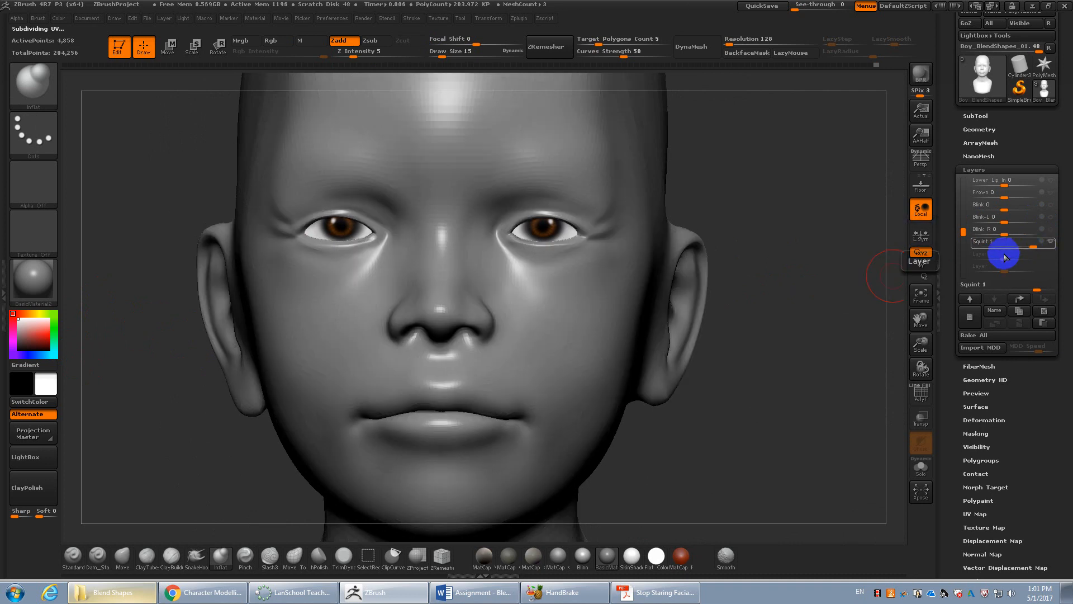
{"action": "mouse_move", "coordinate": [1032, 247]}
{"action": "left_mouse_down"}
{"action": "mouse_move", "coordinate": [1006, 248]}
{"action": "mouse_move", "coordinate": [1035, 247]}
{"action": "left_mouse_up"}
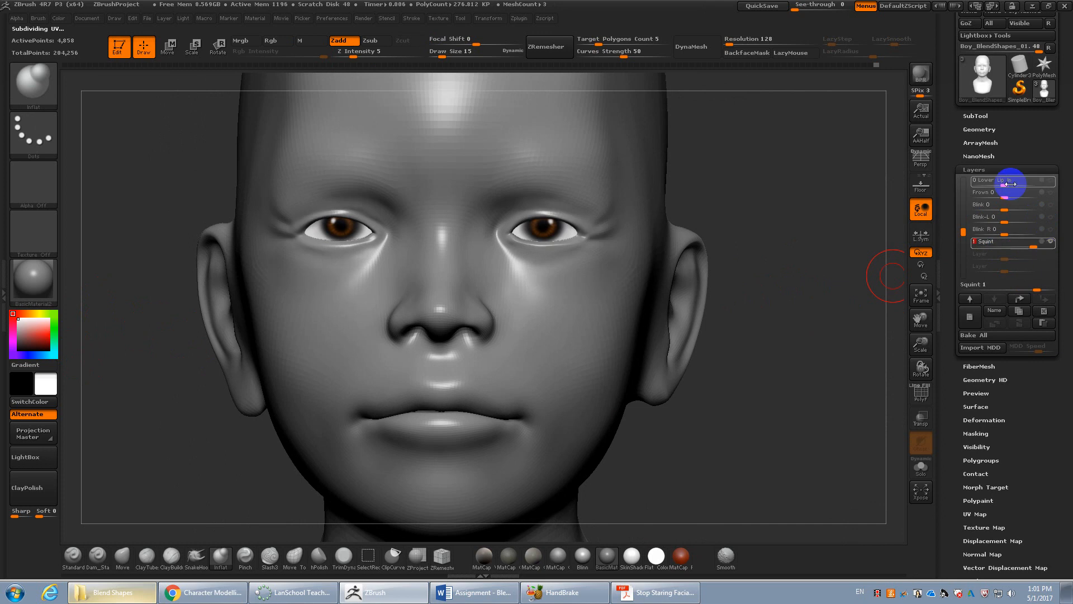
Compare the head with Dynamic Subdiv off and on, leaving the smooth preview on
{"action": "left_click", "coordinate": [982, 127]}
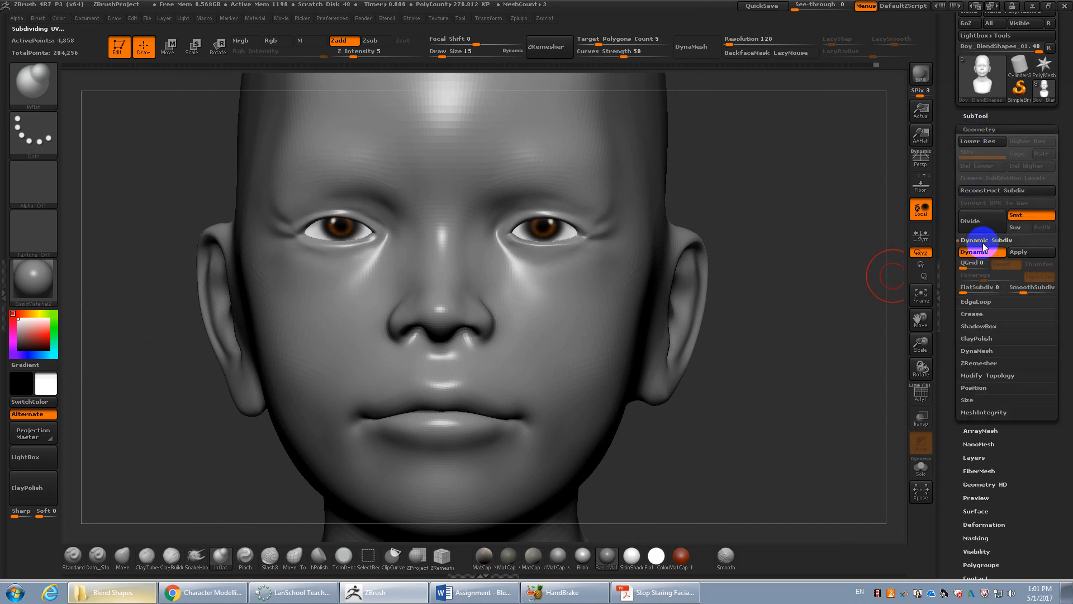
{"action": "left_click", "coordinate": [973, 252]}
{"action": "left_click", "coordinate": [981, 240]}
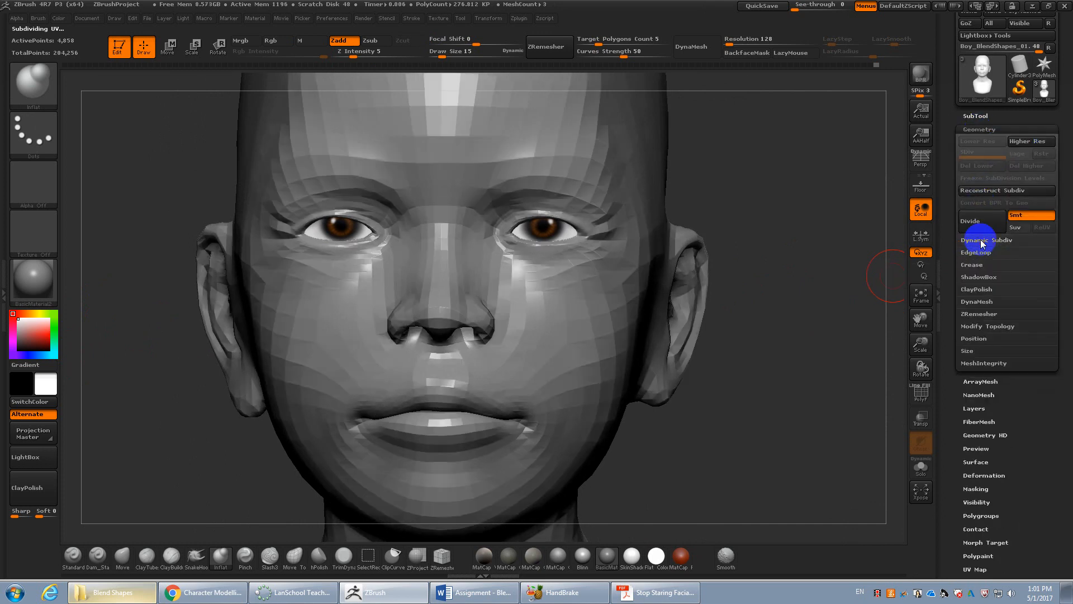
{"action": "left_click", "coordinate": [982, 240]}
{"action": "left_click", "coordinate": [975, 254]}
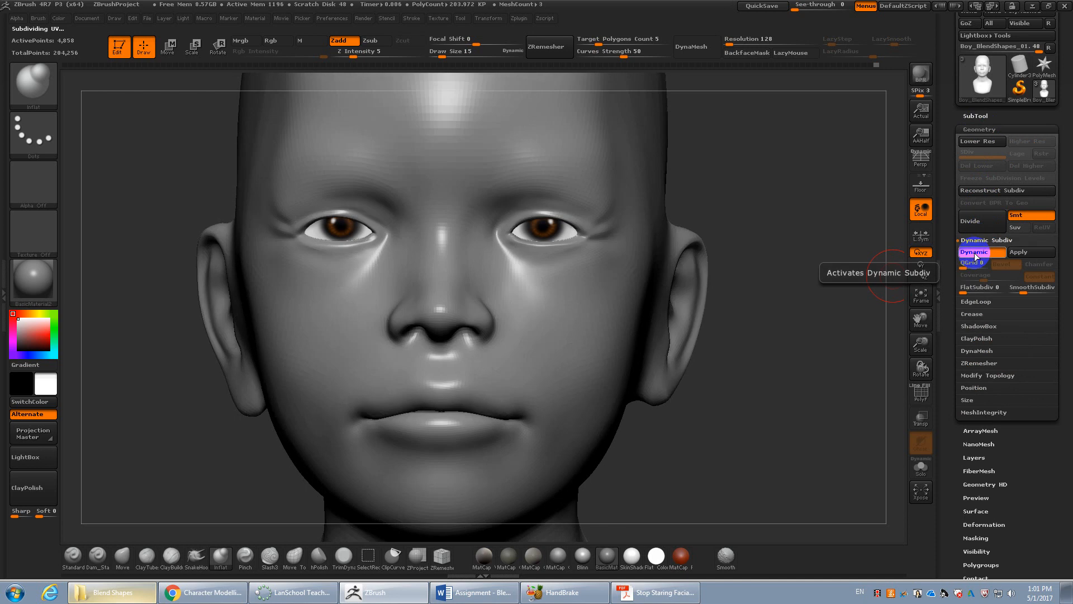
{"action": "left_click", "coordinate": [975, 254]}
{"action": "left_click", "coordinate": [976, 255]}
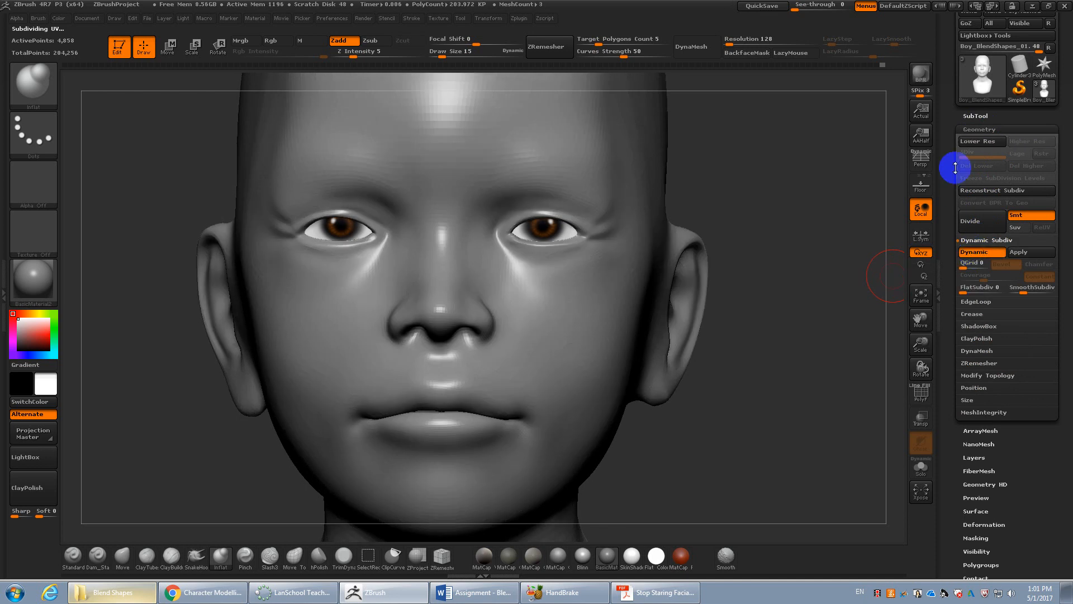
Test the Squint layer's intensity, leave it at 1, and add Blink at 0.37373
{"action": "left_click", "coordinate": [979, 129]}
{"action": "left_click", "coordinate": [975, 170]}
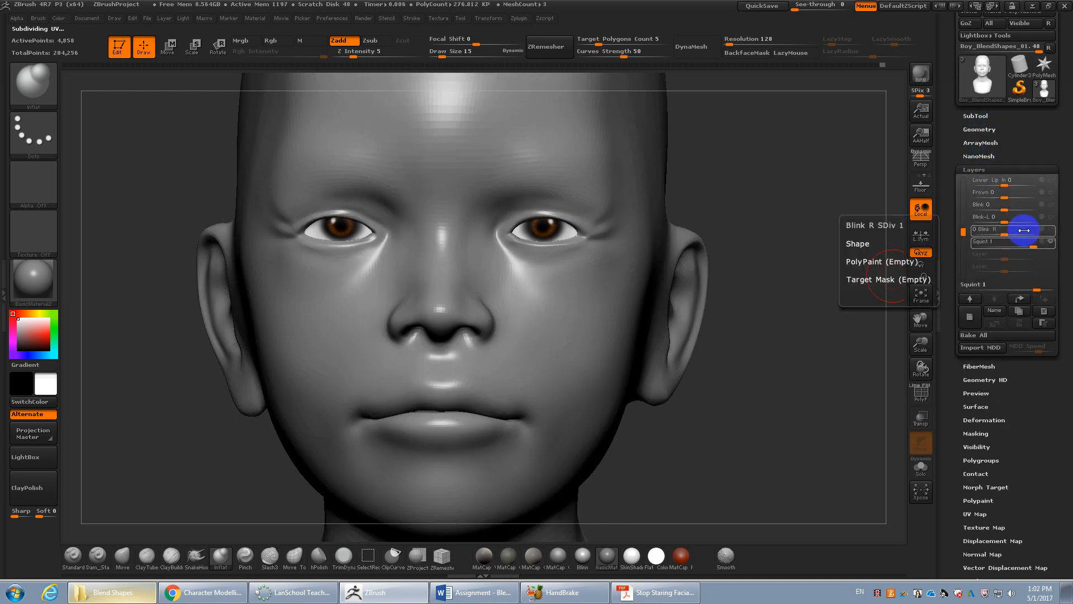
{"action": "mouse_move", "coordinate": [1029, 247]}
{"action": "left_mouse_down"}
{"action": "mouse_move", "coordinate": [1013, 246]}
{"action": "mouse_move", "coordinate": [1040, 247]}
{"action": "left_mouse_up"}
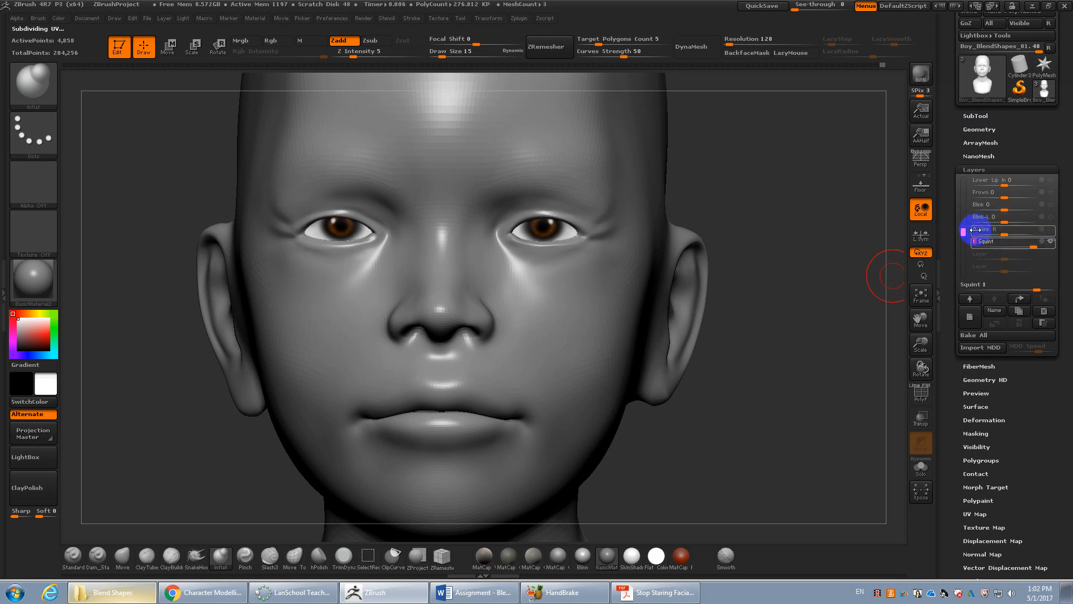
{"action": "left_click_drag", "start_coordinate": [1007, 211], "coordinate": [1015, 209]}
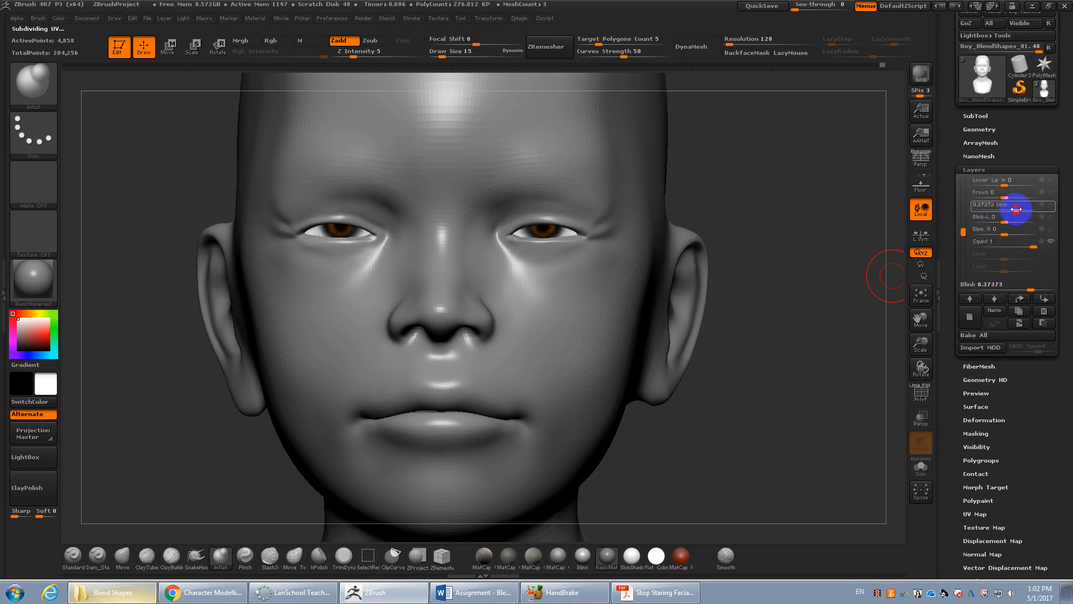
Blend a smile into the squint by setting Smile-Wide to 0.57575 and Jaw Open to 0.21212
{"action": "left_click_drag", "start_coordinate": [962, 231], "coordinate": [1010, 185]}
{"action": "mouse_move", "coordinate": [1006, 197]}
{"action": "left_click", "coordinate": [441, 419]}
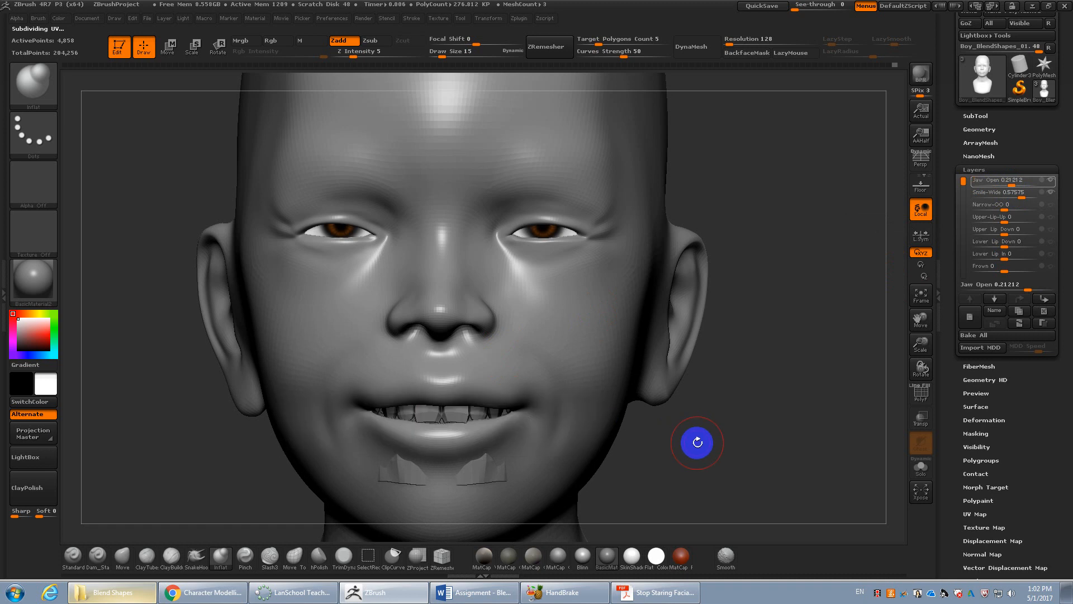
Select the upper teeth and set their Teeth Open layer to 0.33333 to match the opened jaw
{"action": "left_click_drag", "start_coordinate": [695, 443], "coordinate": [724, 441]}
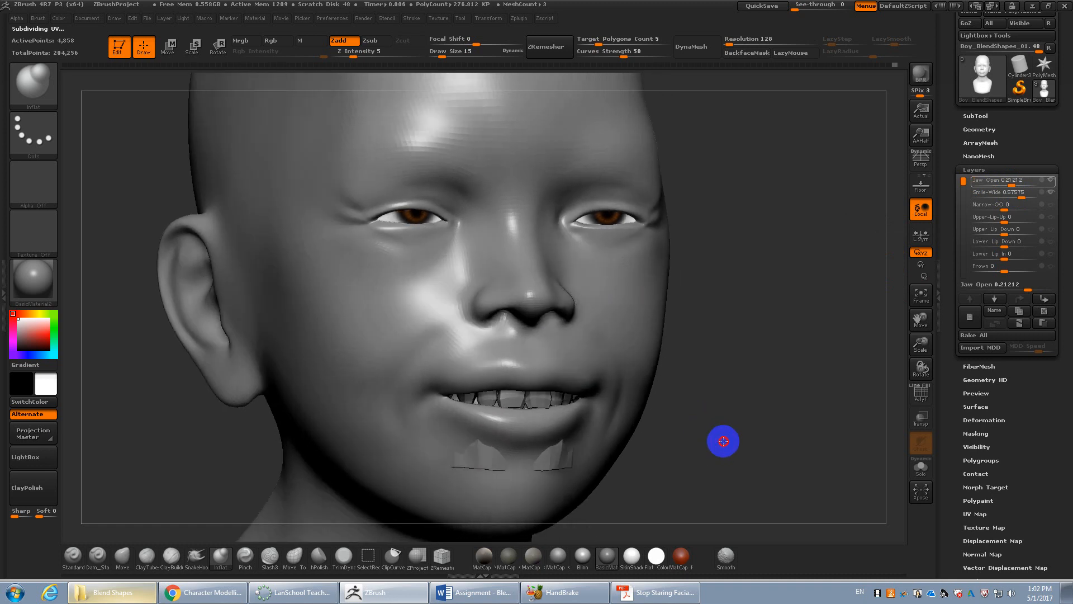
{"action": "left_click", "coordinate": [532, 397]}
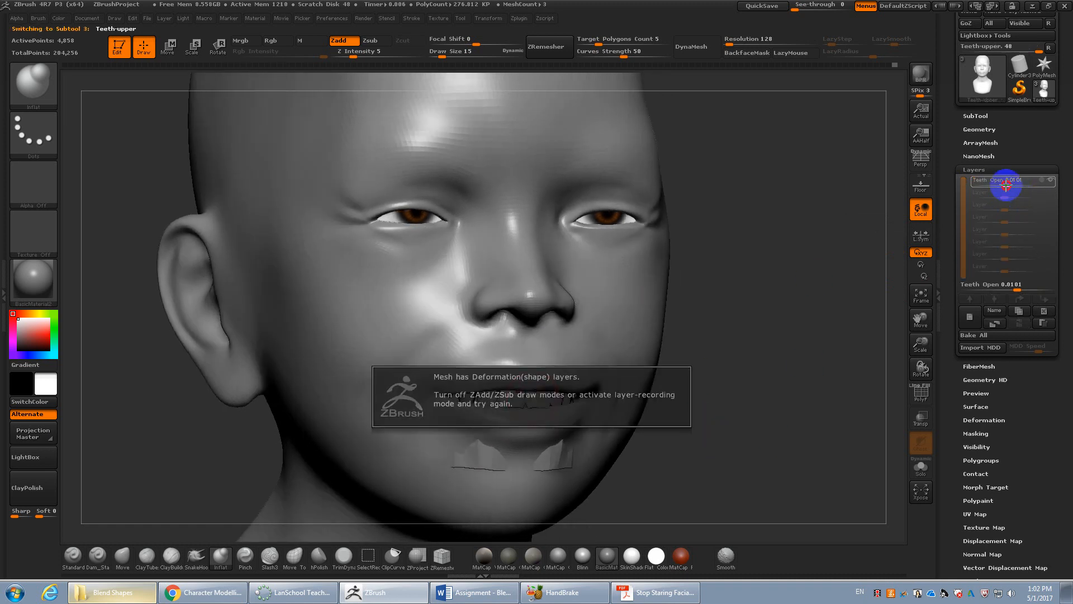
{"action": "left_click_drag", "start_coordinate": [1007, 185], "coordinate": [1016, 185]}
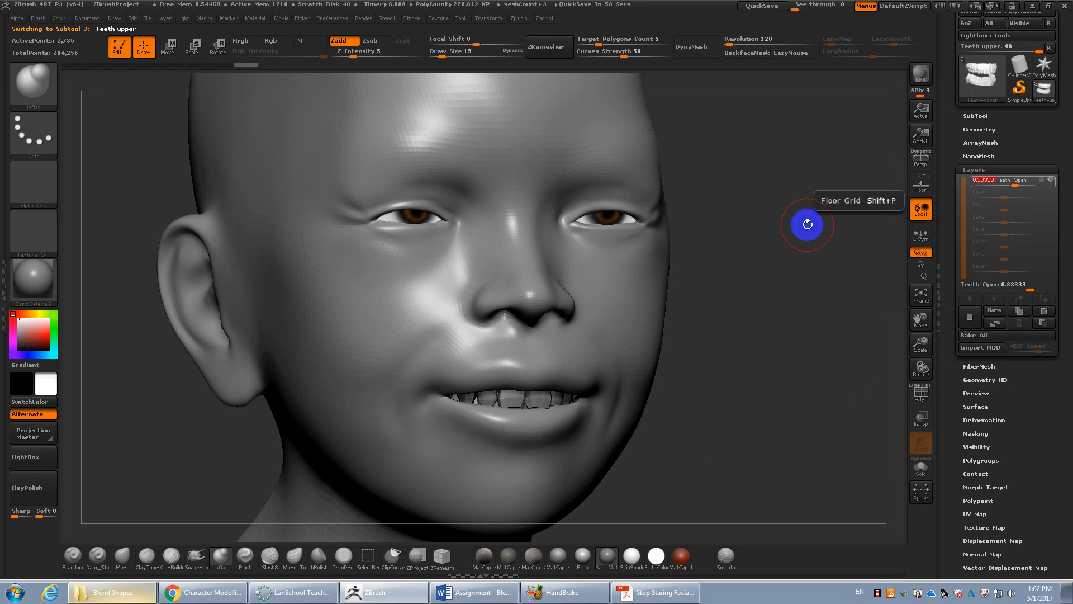
Reselect the head and lower its Squint layer to 0.67676, checking the expression from the front
{"action": "left_click", "coordinate": [562, 288]}
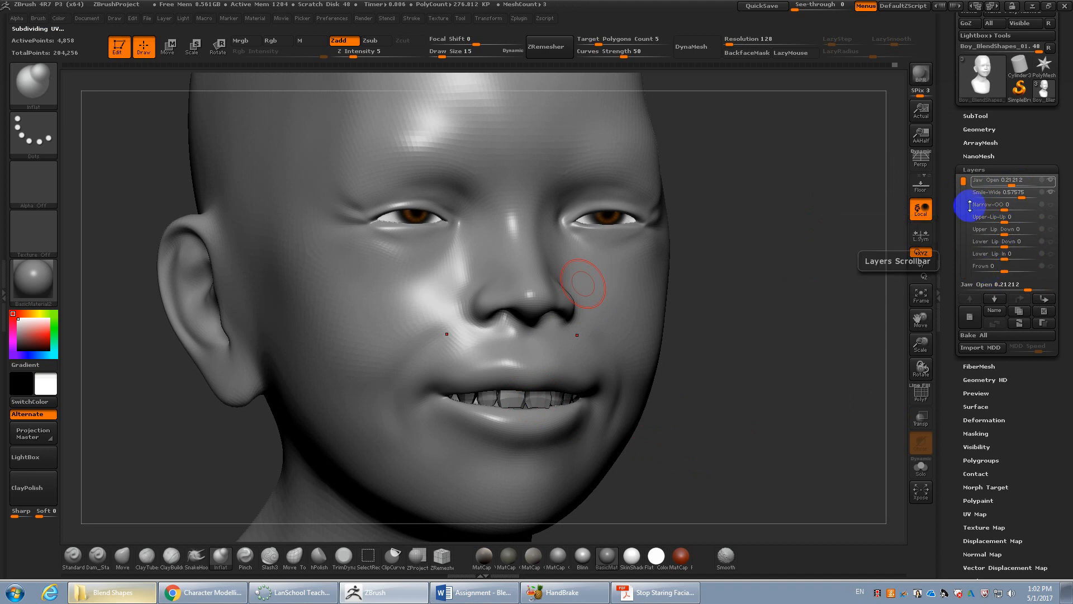
{"action": "left_click_drag", "start_coordinate": [964, 192], "coordinate": [964, 217]}
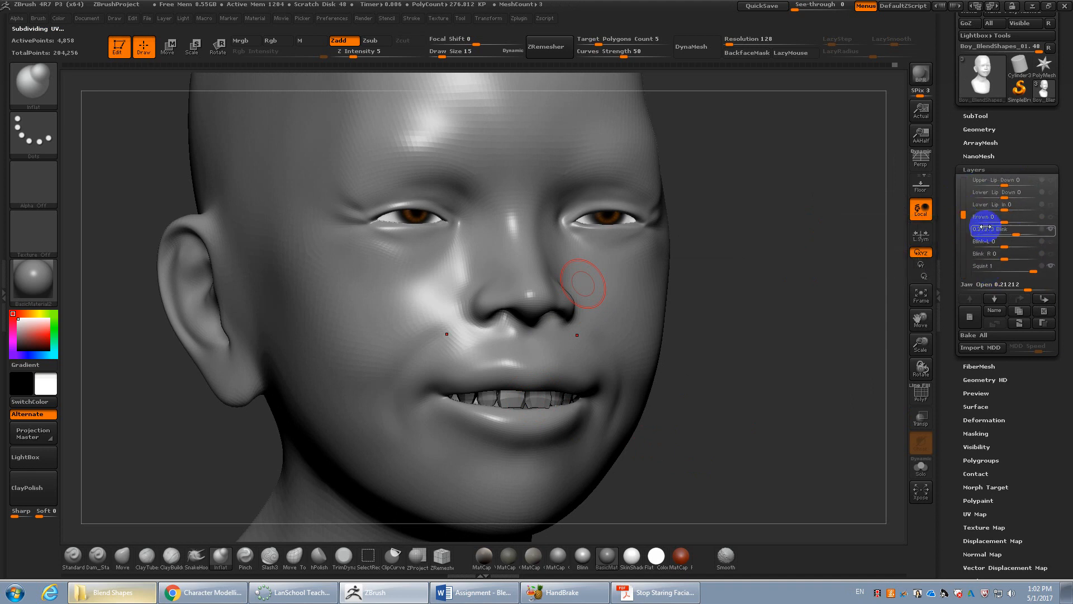
{"action": "mouse_move", "coordinate": [1036, 271]}
{"action": "left_mouse_down"}
{"action": "mouse_move", "coordinate": [1007, 273]}
{"action": "mouse_move", "coordinate": [1026, 278]}
{"action": "left_mouse_up"}
{"action": "left_click_drag", "start_coordinate": [774, 263], "coordinate": [680, 239]}
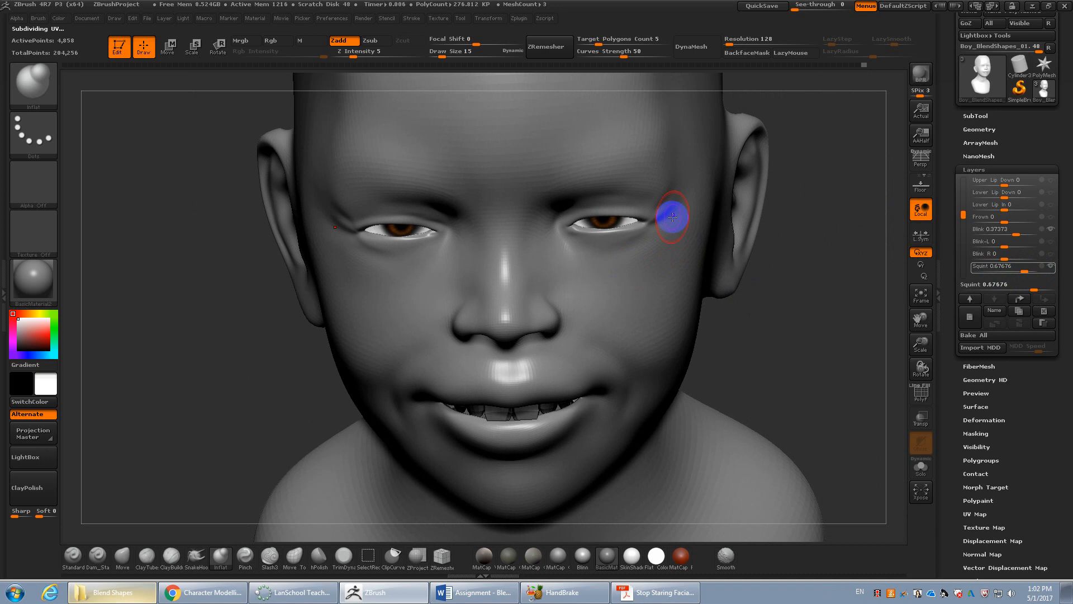
Back out of recording the Squint layer and turn off the head's Dynamic Subdiv preview
{"action": "left_click", "coordinate": [1027, 267]}
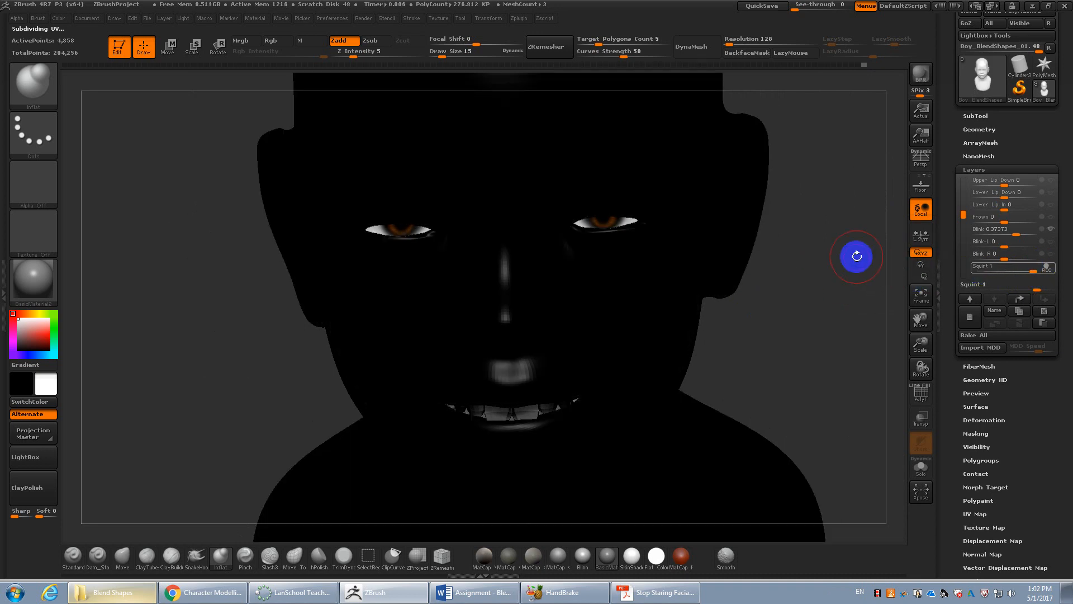
{"action": "key", "text": "ctrl+z"}
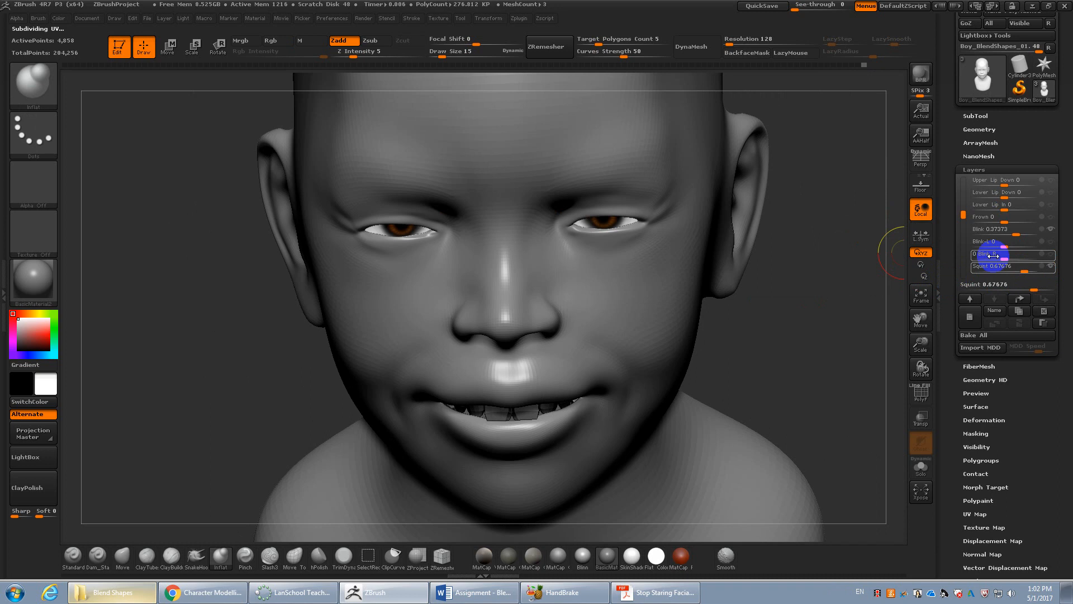
{"action": "left_click", "coordinate": [979, 129]}
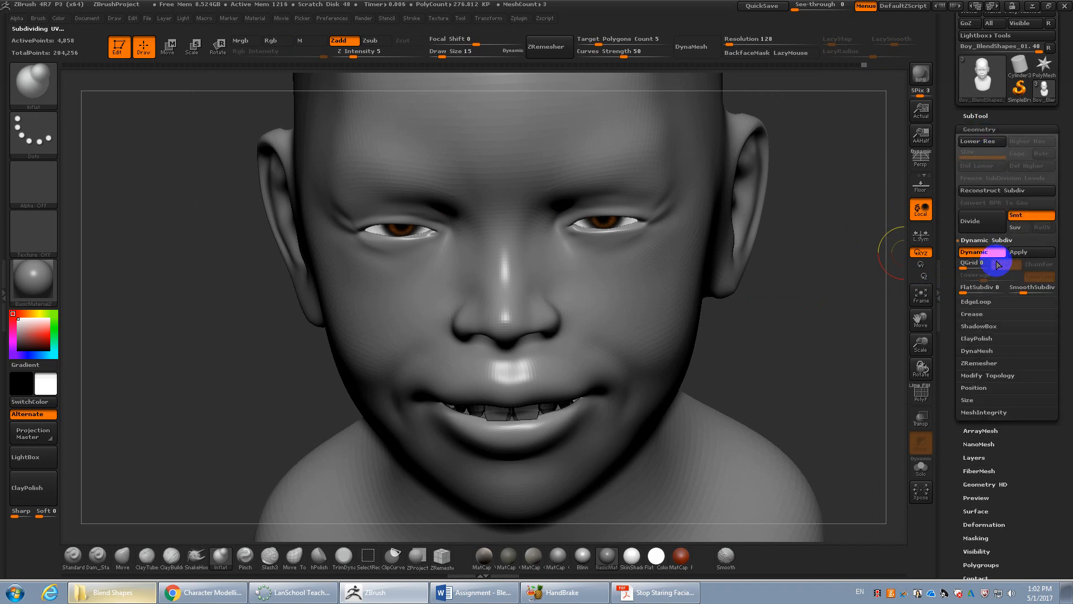
{"action": "left_click", "coordinate": [985, 252]}
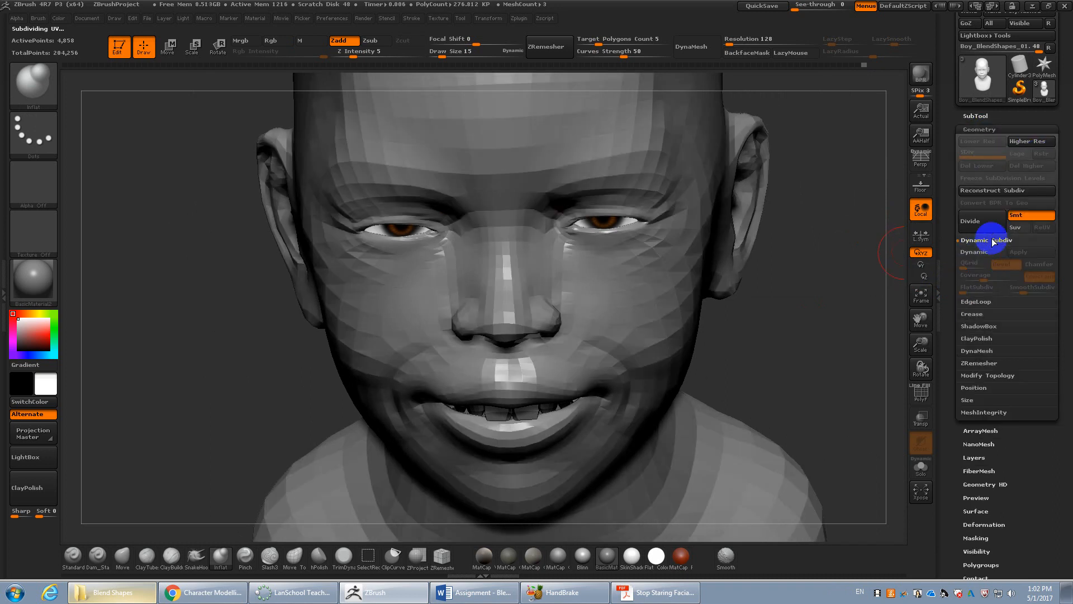
{"action": "left_click", "coordinate": [992, 240]}
{"action": "left_click", "coordinate": [975, 129]}
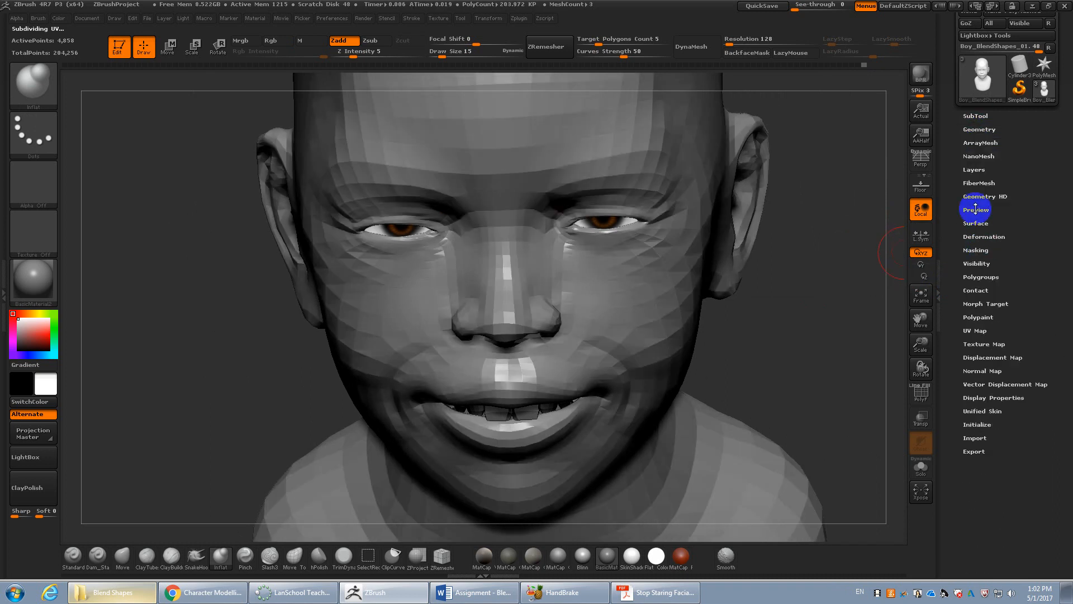
Return the Squint layer to 1 and set the Inflat brush's Draw Size to 26
{"action": "left_click", "coordinate": [974, 169]}
{"action": "left_click_drag", "start_coordinate": [1022, 270], "coordinate": [1045, 270]}
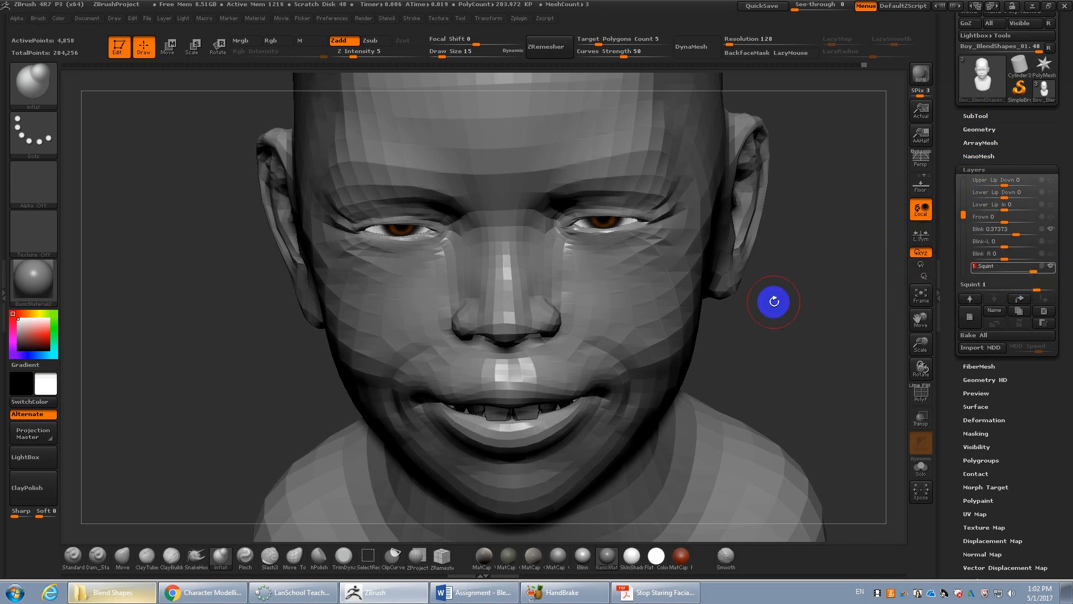
{"action": "left_click", "coordinate": [223, 562]}
{"action": "key", "text": "s"}
{"action": "left_click_drag", "start_coordinate": [671, 272], "coordinate": [675, 273]}
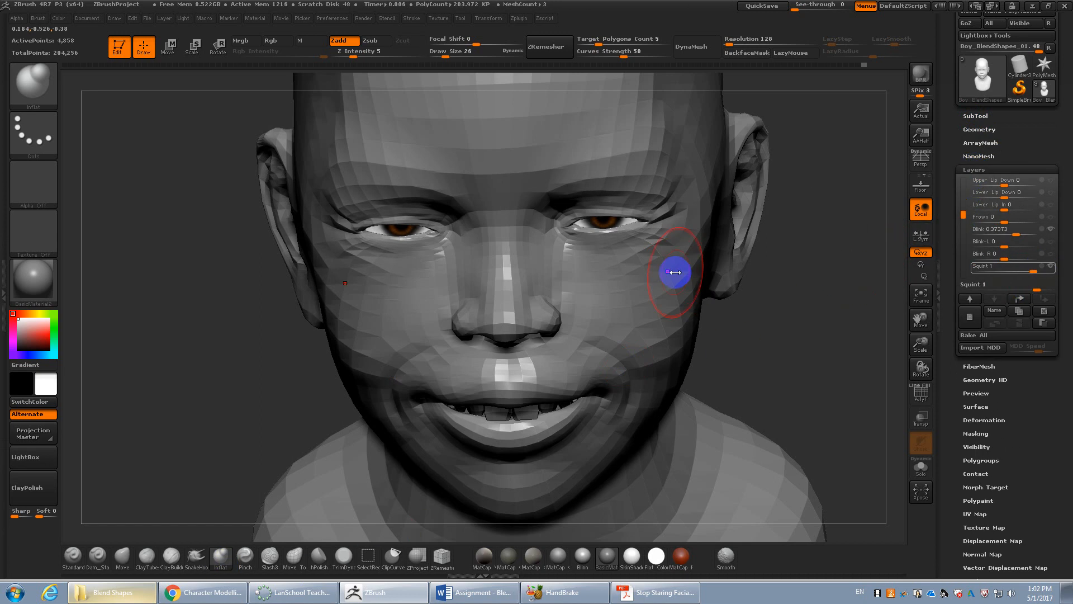
Put the Squint layer into recording mode, inspect the outer eye corners, and end the recording
{"action": "left_click", "coordinate": [1043, 269]}
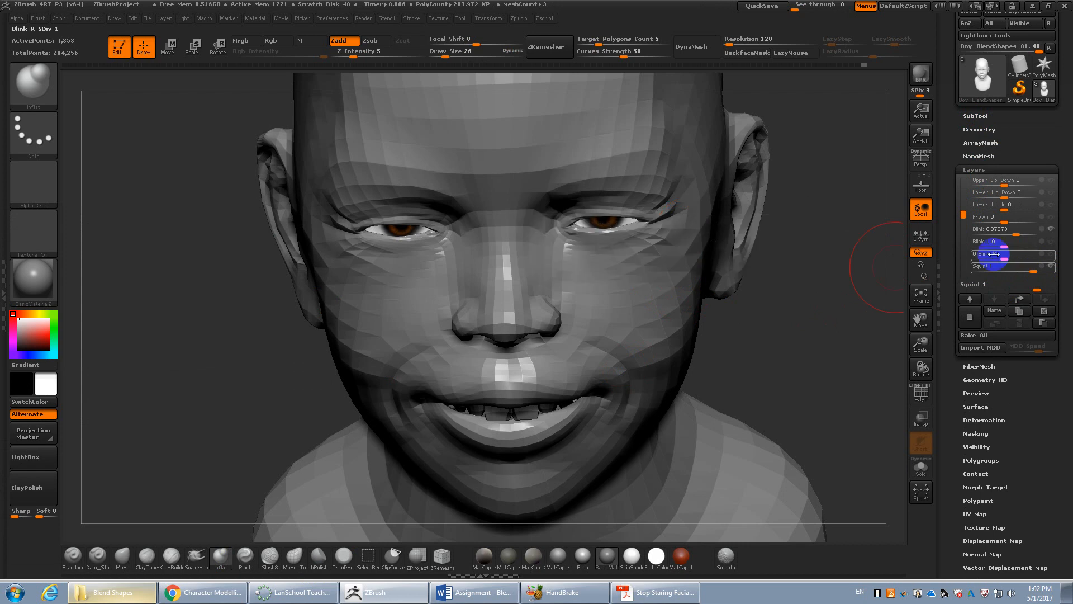
{"action": "left_click", "coordinate": [1045, 266]}
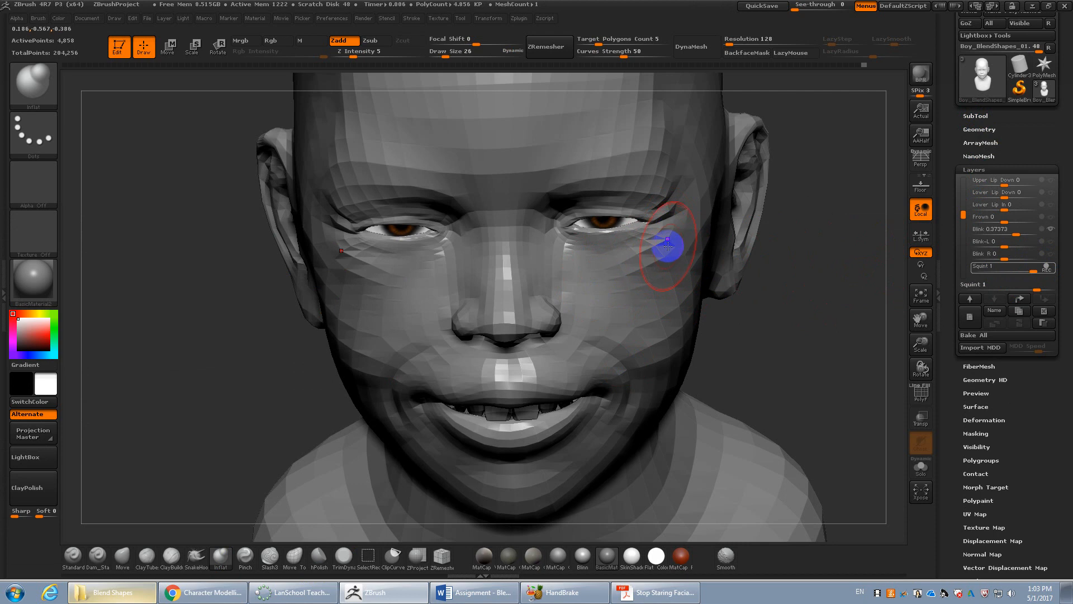
{"action": "left_click_drag", "start_coordinate": [795, 335], "coordinate": [800, 333]}
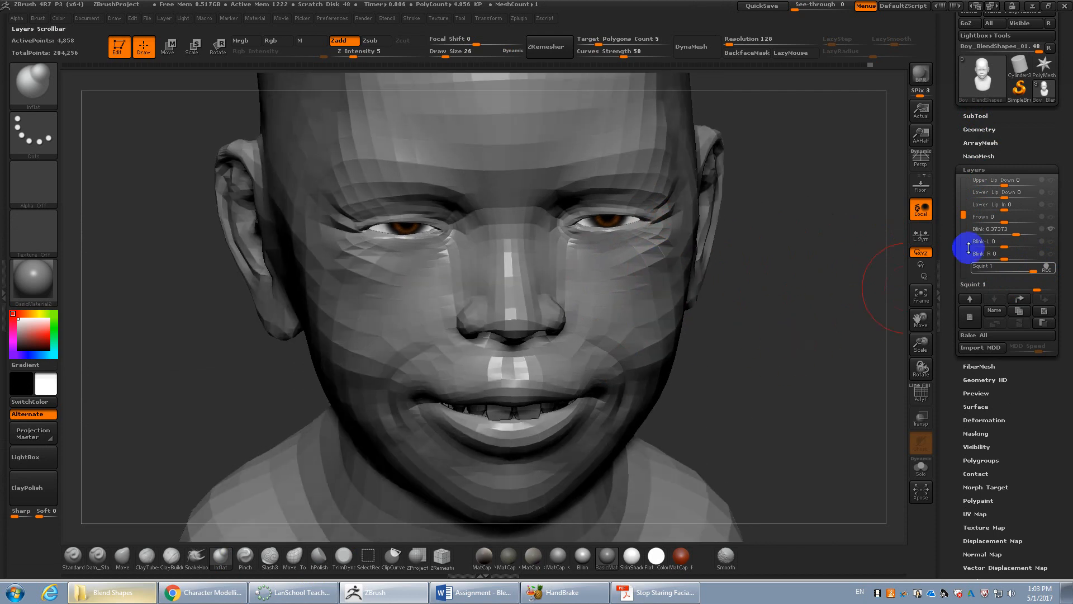
{"action": "mouse_move", "coordinate": [1042, 268]}
{"action": "left_mouse_down"}
{"action": "mouse_move", "coordinate": [1006, 271]}
{"action": "mouse_move", "coordinate": [1038, 274]}
{"action": "left_mouse_up"}
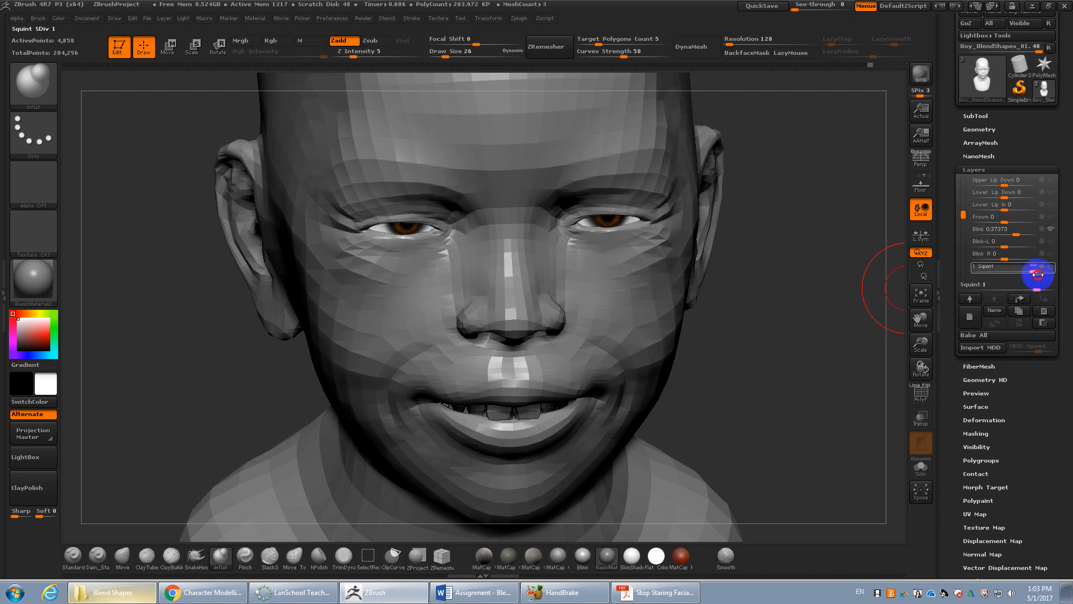
Turn Dynamic Subdiv smoothing back on and test the Squint layer's intensity, leaving it at 0.41414
{"action": "left_click_drag", "start_coordinate": [815, 270], "coordinate": [814, 326]}
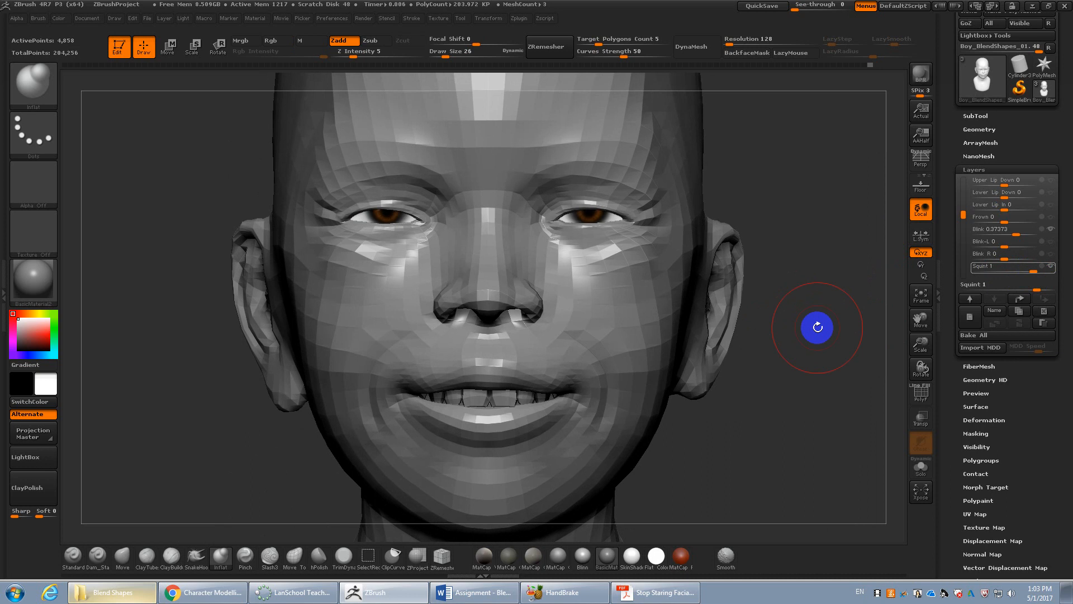
{"action": "left_click", "coordinate": [988, 216]}
{"action": "mouse_move", "coordinate": [1031, 265]}
{"action": "left_mouse_down"}
{"action": "mouse_move", "coordinate": [1009, 272]}
{"action": "mouse_move", "coordinate": [1023, 272]}
{"action": "left_mouse_up"}
{"action": "key", "text": "f"}
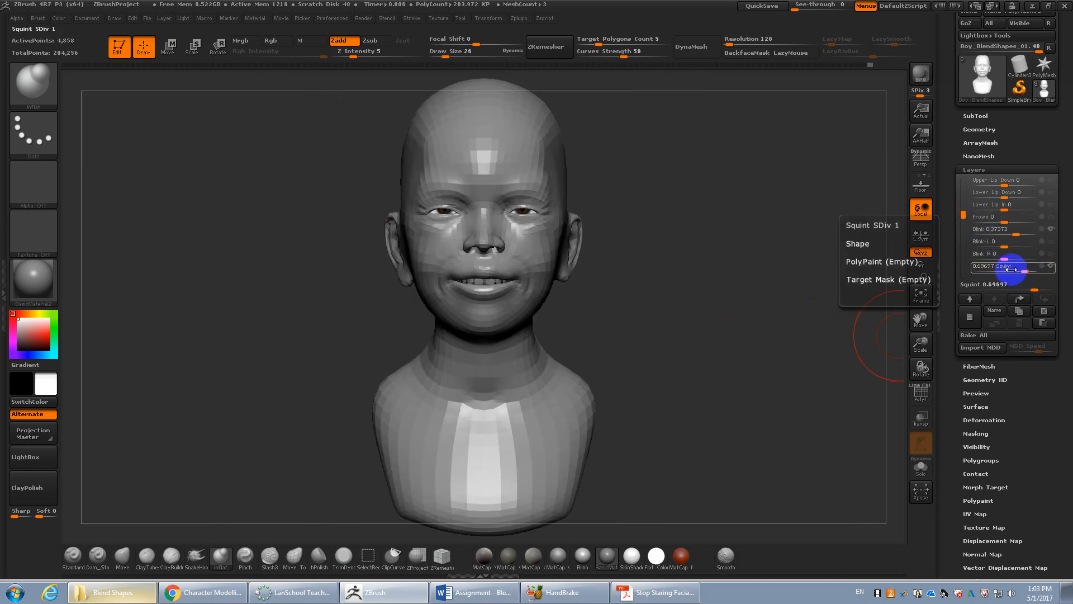
{"action": "key", "text": "d"}
{"action": "key", "text": "d"}
{"action": "left_click_drag", "start_coordinate": [738, 259], "coordinate": [757, 398], "text": "alt"}
{"action": "left_click_drag", "start_coordinate": [1028, 271], "coordinate": [1017, 272]}
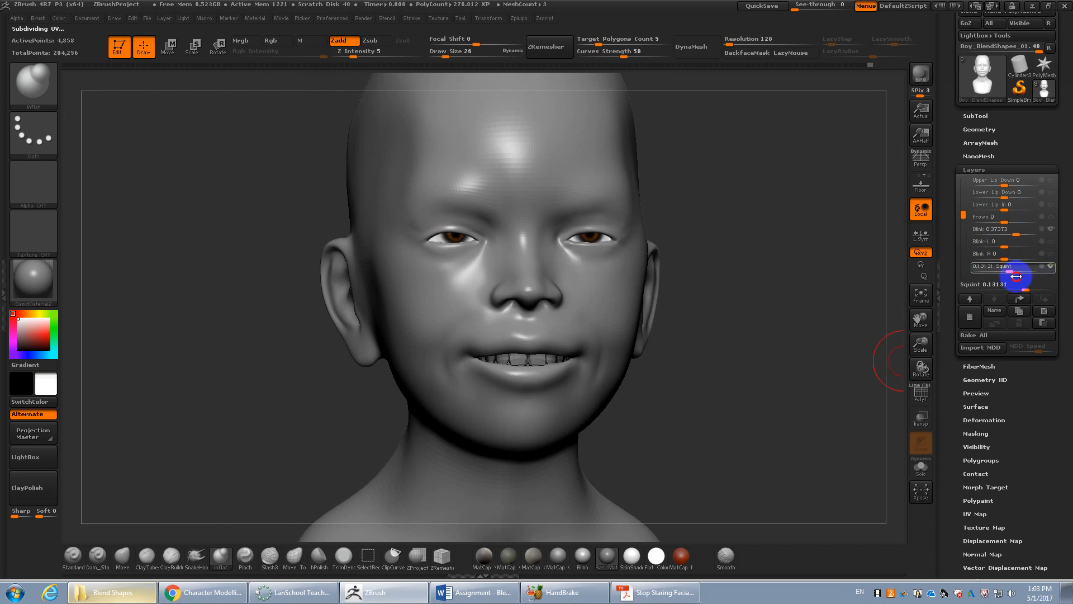
{"action": "left_click_drag", "start_coordinate": [1018, 277], "coordinate": [1016, 275]}
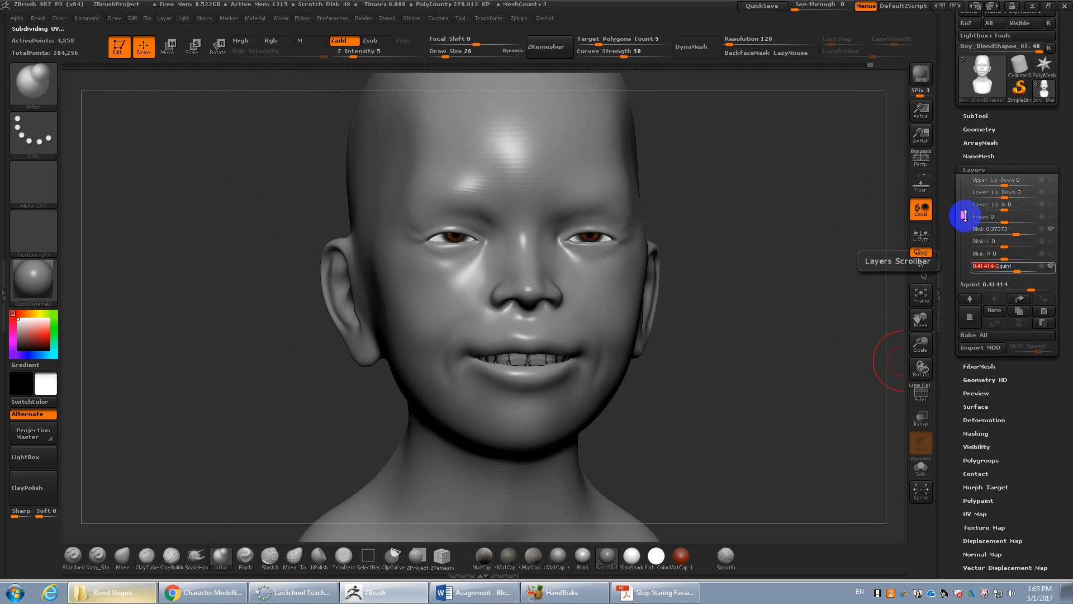
Return the Squint, Blink, Smile-Wide and Jaw Open layers to 0 for a neutral face
{"action": "left_click_drag", "start_coordinate": [1013, 232], "coordinate": [1006, 270]}
{"action": "left_click_drag", "start_coordinate": [1033, 234], "coordinate": [958, 168]}
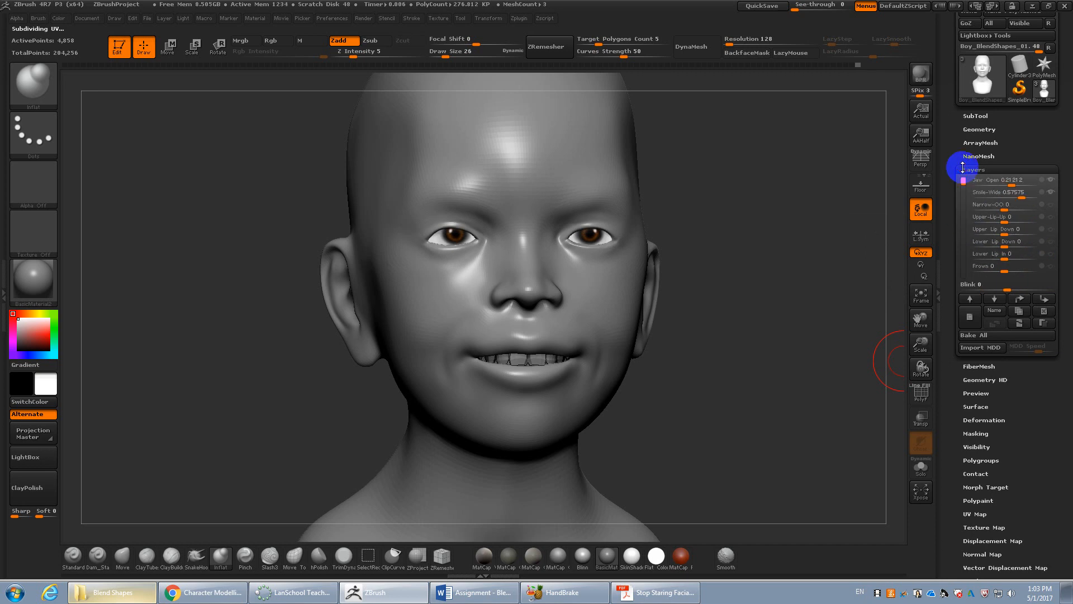
{"action": "left_click_drag", "start_coordinate": [1023, 196], "coordinate": [963, 254]}
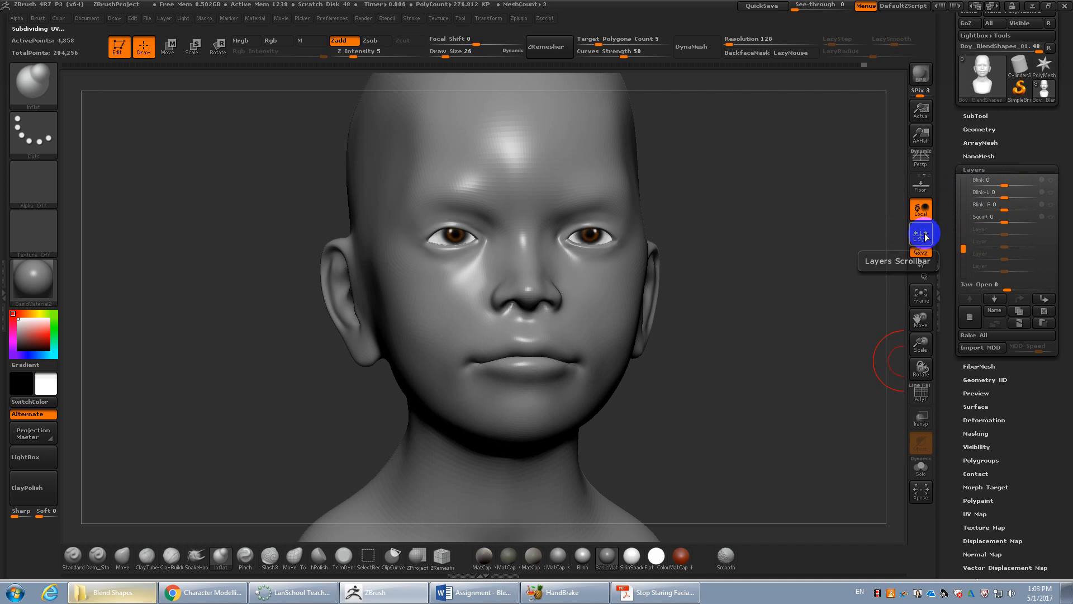
Turn off Dynamic Subdiv on the head and toggle the polygon wireframe on and off
{"action": "left_click", "coordinate": [981, 129]}
{"action": "left_click", "coordinate": [976, 253]}
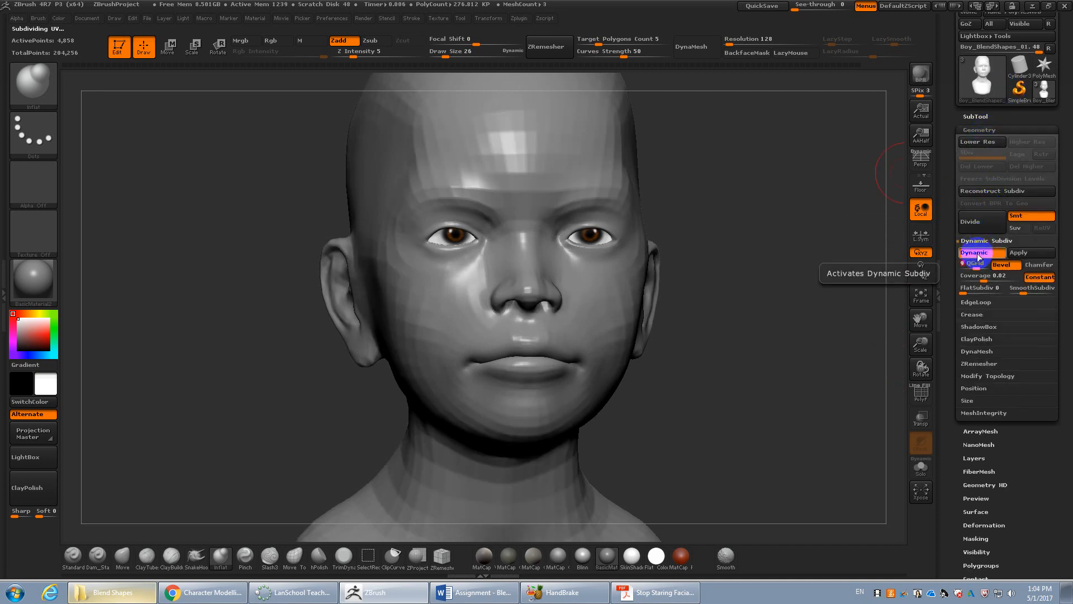
{"action": "left_click", "coordinate": [975, 253]}
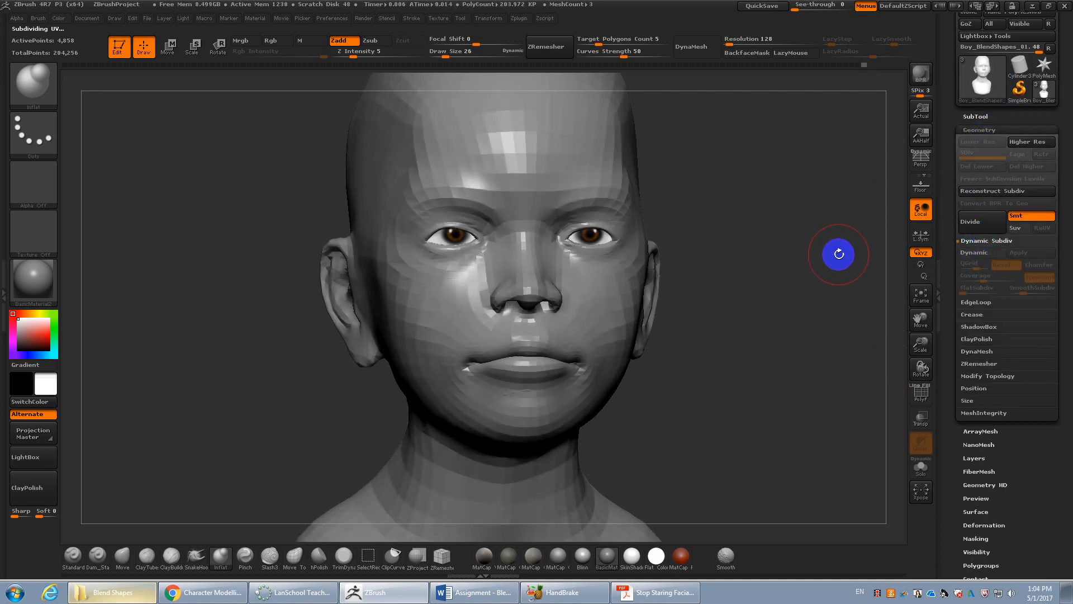
{"action": "key", "text": "shift+f"}
{"action": "key", "text": "shift+f"}
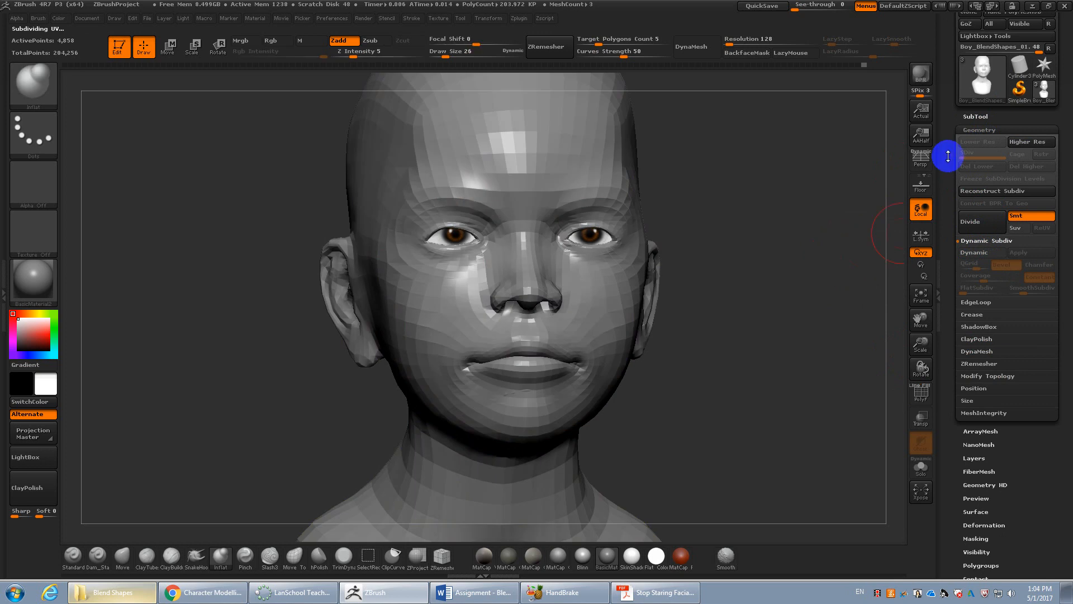
Step back through the head's undo history to the earlier state with the smile and squint blended in
{"action": "left_click", "coordinate": [979, 130]}
{"action": "left_click", "coordinate": [977, 170]}
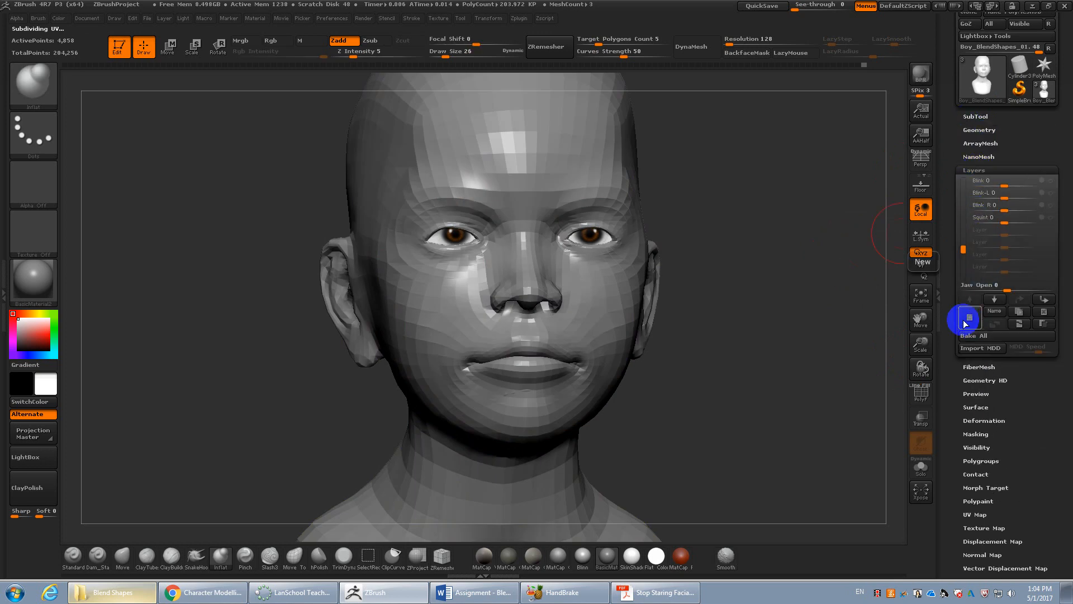
{"action": "left_click", "coordinate": [858, 67]}
{"action": "left_click", "coordinate": [846, 64]}
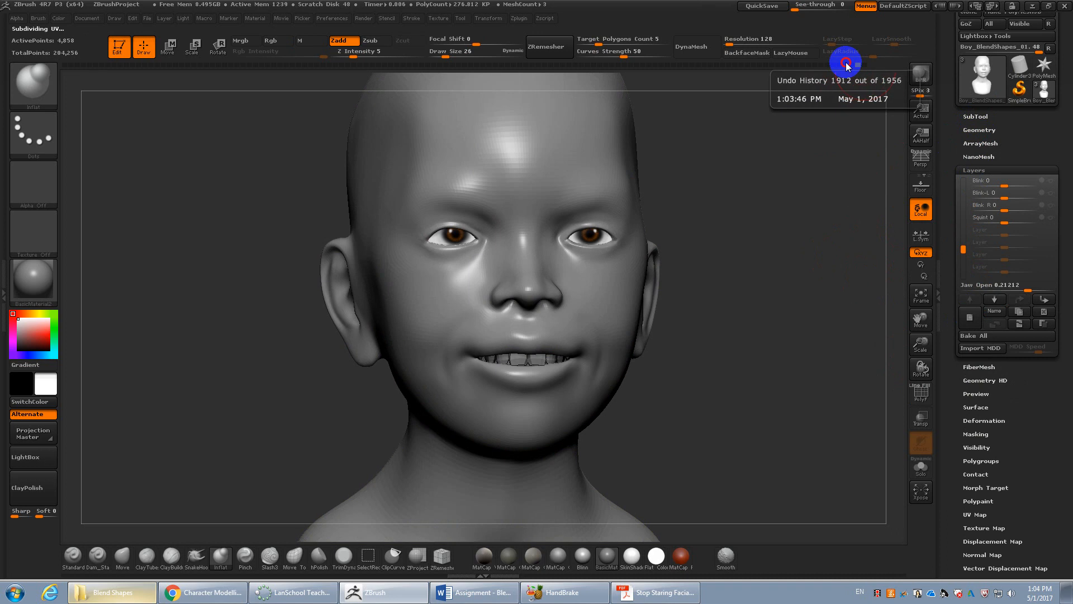
{"action": "left_click_drag", "start_coordinate": [837, 67], "coordinate": [822, 69]}
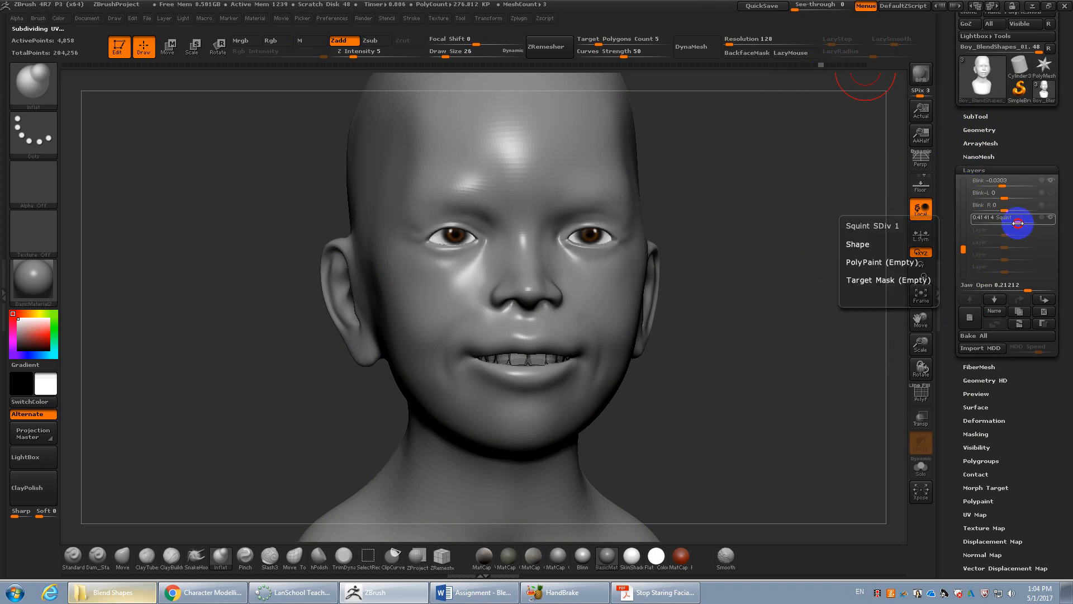
Reset the Squint and Blink layers to 0, along with Smile-Wide and Jaw Open
{"action": "left_click", "coordinate": [1005, 222]}
{"action": "left_click_drag", "start_coordinate": [962, 241], "coordinate": [962, 229]}
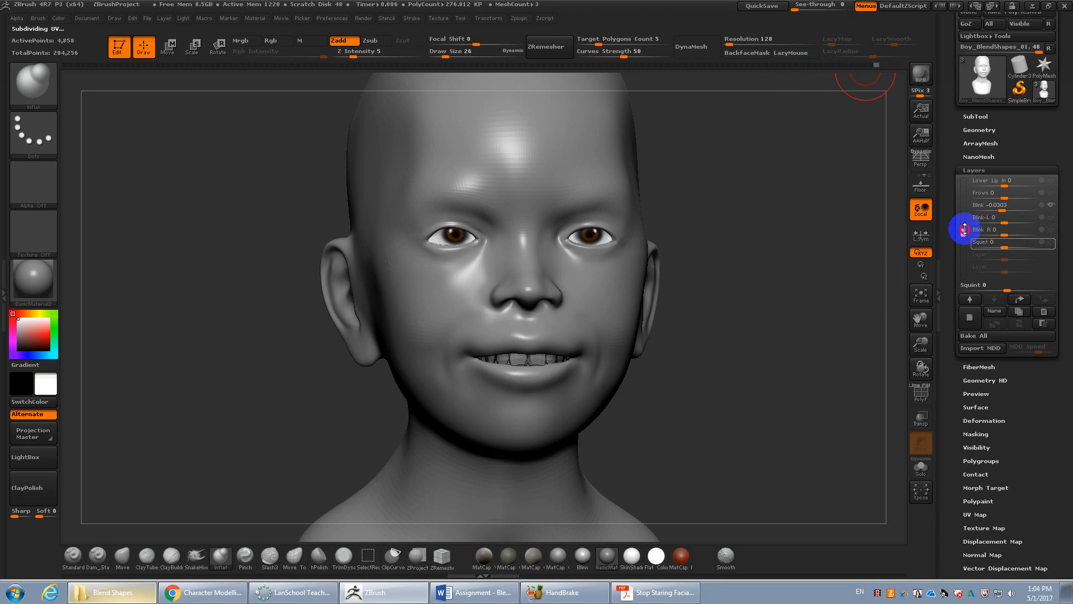
{"action": "left_click", "coordinate": [1004, 219]}
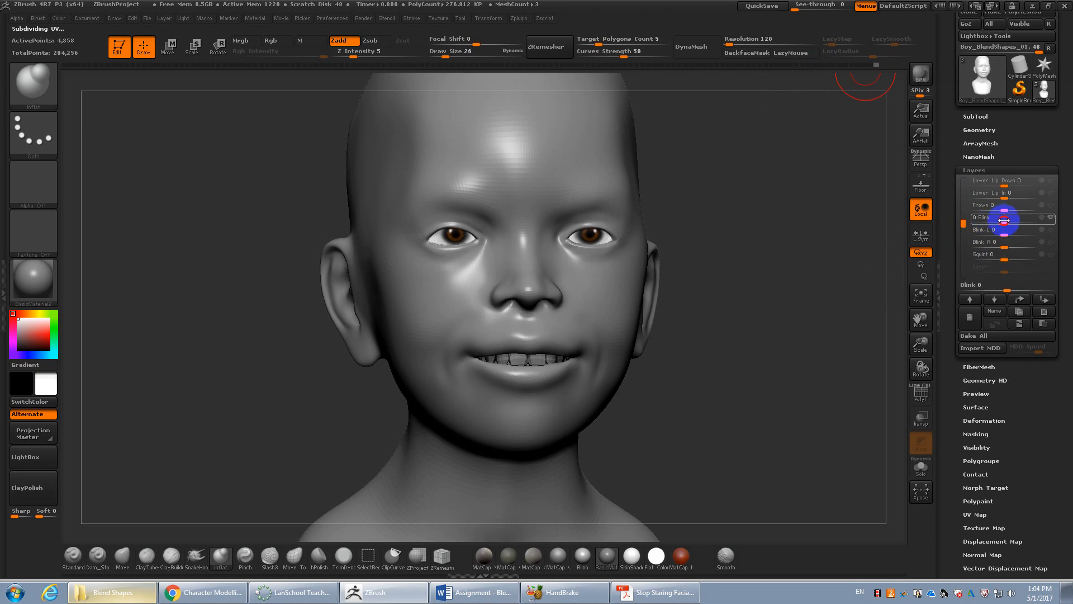
{"action": "left_click_drag", "start_coordinate": [963, 223], "coordinate": [963, 177]}
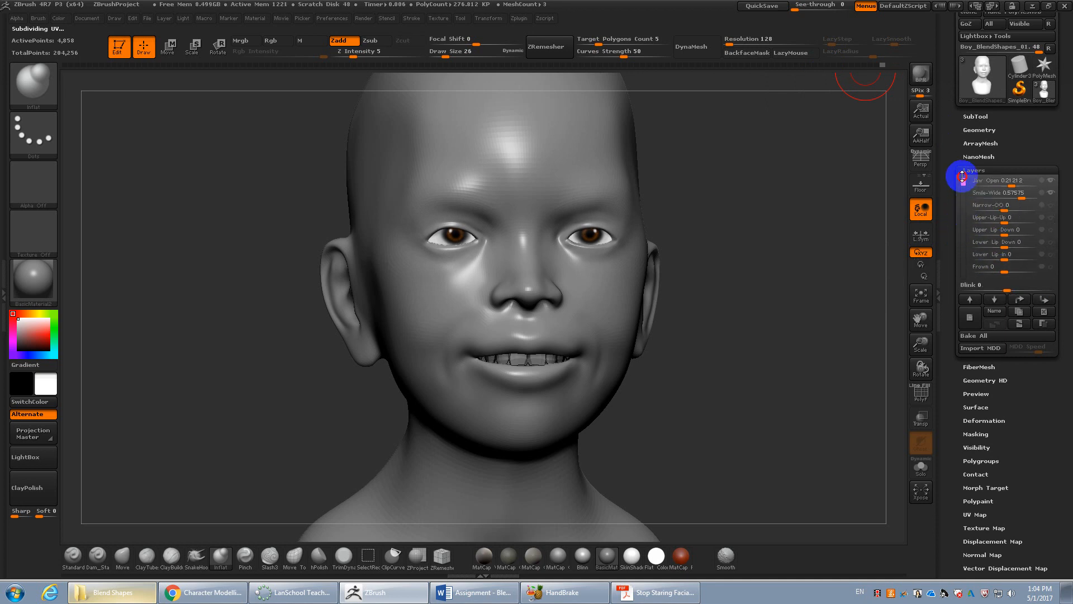
{"action": "mouse_move", "coordinate": [1023, 197]}
{"action": "left_mouse_down"}
{"action": "mouse_move", "coordinate": [1005, 198]}
{"action": "mouse_move", "coordinate": [1007, 185]}
{"action": "left_mouse_up"}
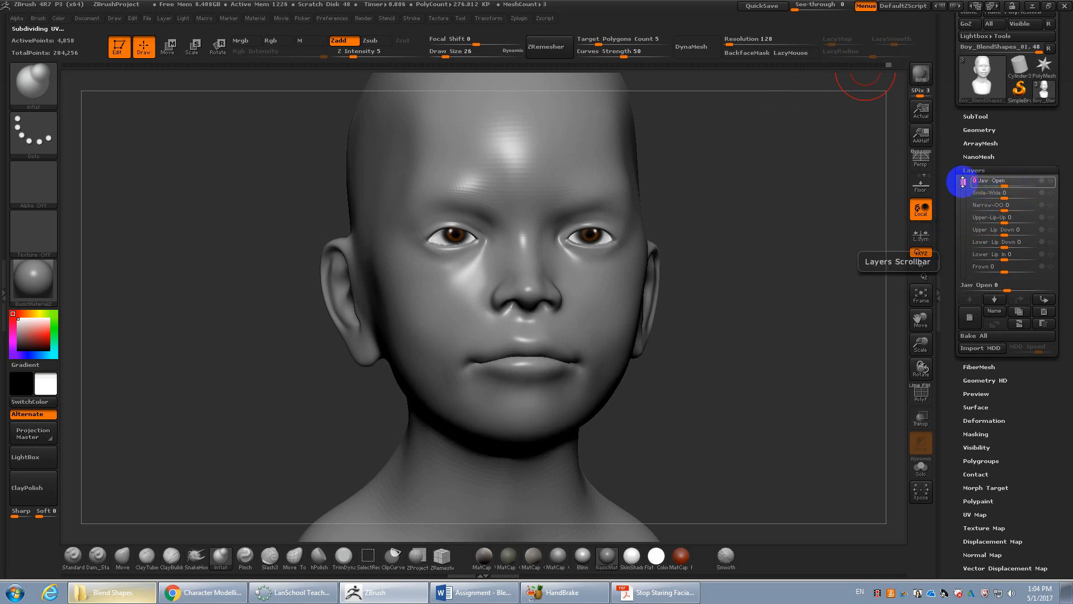
Mask the area between the eyebrows in front view and invert the mask so only that area stays editable
{"action": "left_click_drag", "start_coordinate": [965, 186], "coordinate": [966, 246]}
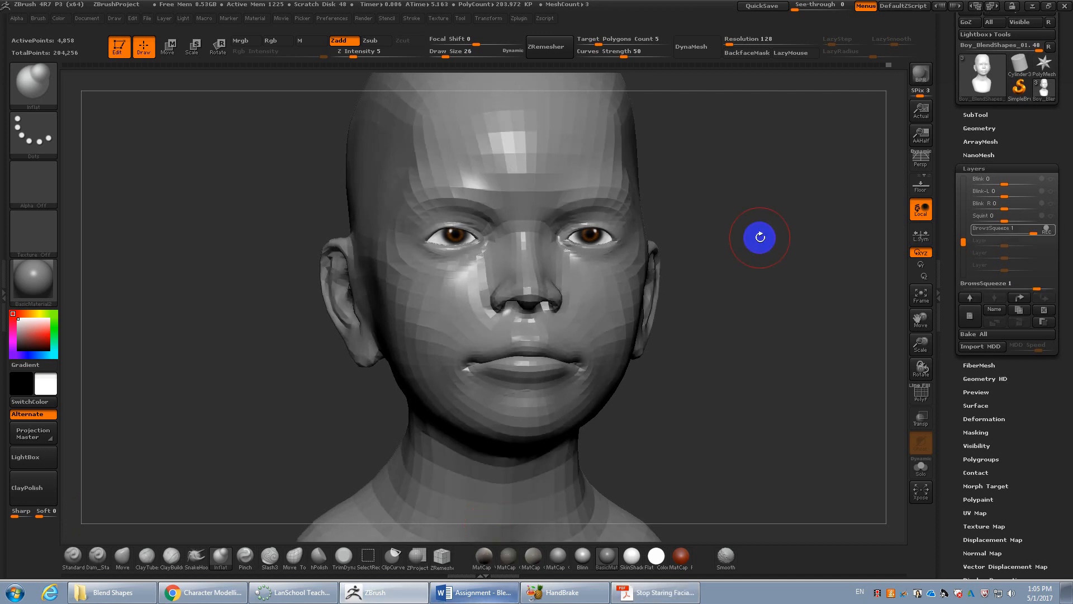
{"action": "left_click_drag", "start_coordinate": [757, 236], "coordinate": [758, 237], "text": "shift"}
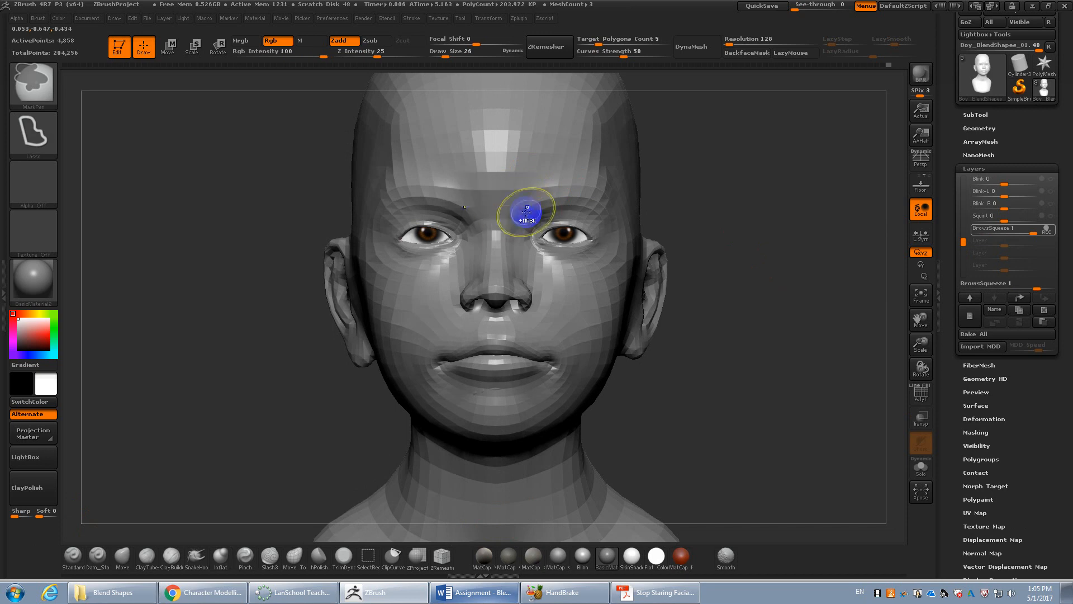
{"action": "mouse_move", "coordinate": [513, 240]}
{"action": "left_mouse_down", "text": "ctrl"}
{"action": "mouse_move", "coordinate": [531, 223]}
{"action": "mouse_move", "coordinate": [472, 175]}
{"action": "mouse_move", "coordinate": [486, 167]}
{"action": "left_mouse_up", "text": "ctrl"}
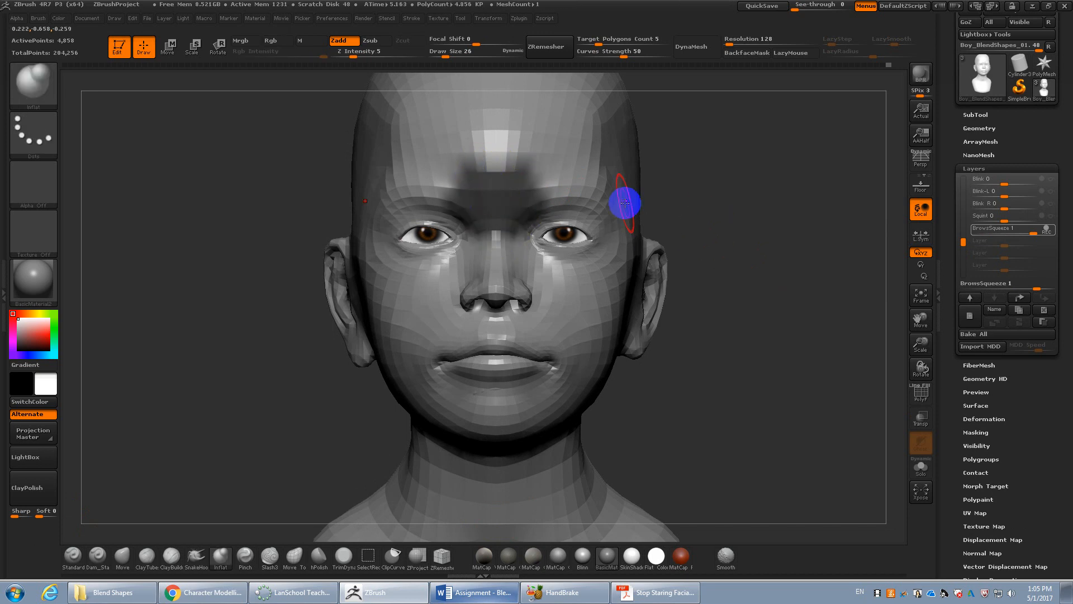
{"action": "left_click", "coordinate": [735, 235], "text": "ctrl"}
{"action": "mouse_move", "coordinate": [762, 257]}
{"action": "left_mouse_down", "text": "alt"}
{"action": "mouse_move", "coordinate": [771, 307]}
{"action": "mouse_move", "coordinate": [826, 355]}
{"action": "mouse_move", "coordinate": [825, 373]}
{"action": "left_mouse_up", "text": "alt"}
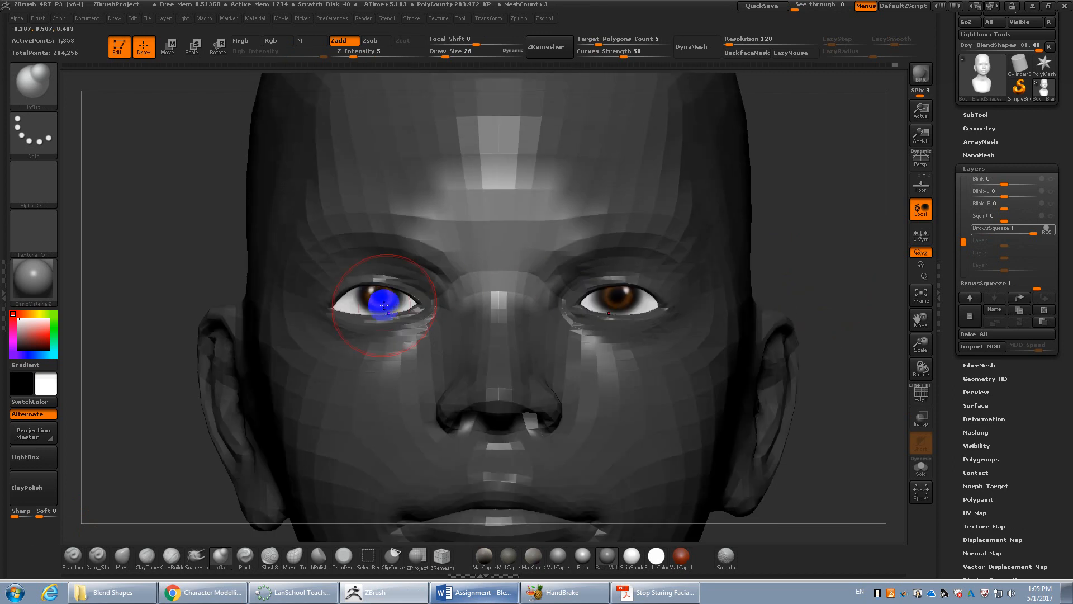
Squeeze the inner eyebrows together with the Move brush at draw size 32, and build up the brow area with the Inflat brush
{"action": "left_click", "coordinate": [121, 556]}
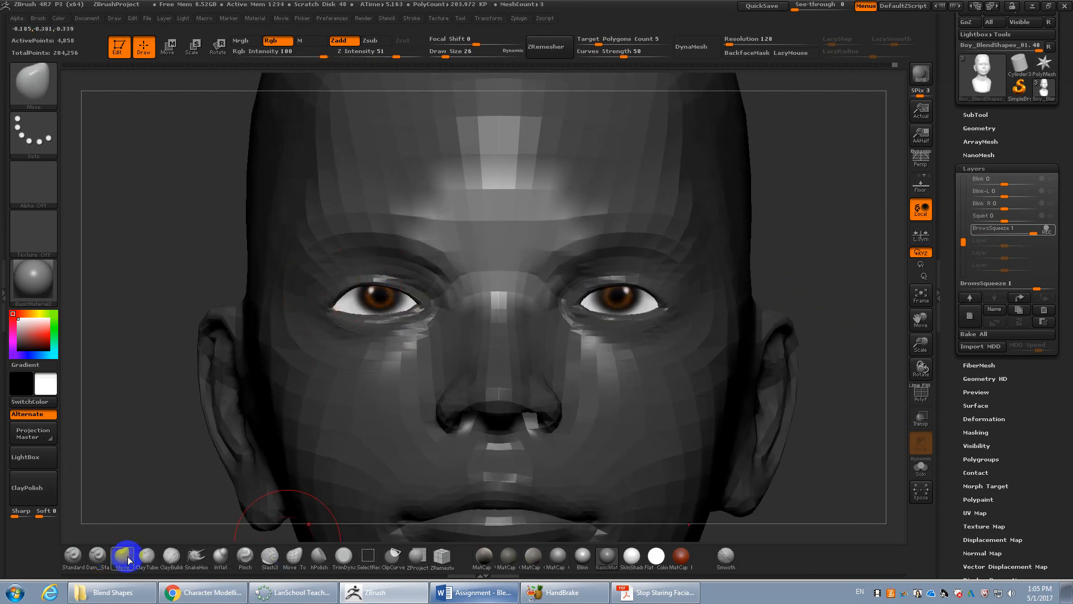
{"action": "key", "text": "s"}
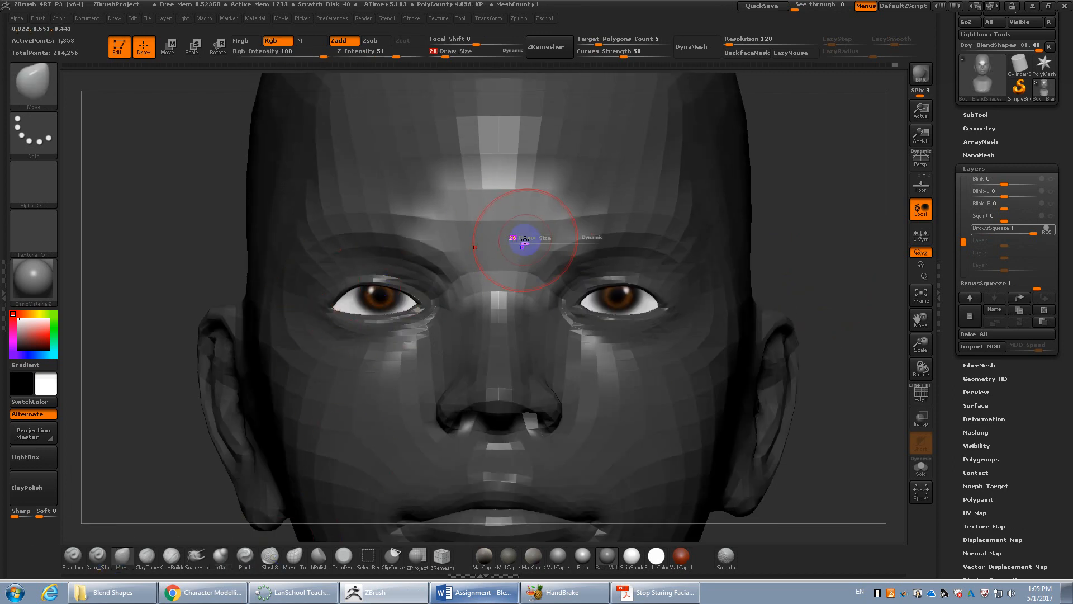
{"action": "mouse_move", "coordinate": [524, 238]}
{"action": "left_mouse_down"}
{"action": "mouse_move", "coordinate": [534, 251]}
{"action": "mouse_move", "coordinate": [518, 249]}
{"action": "left_mouse_up"}
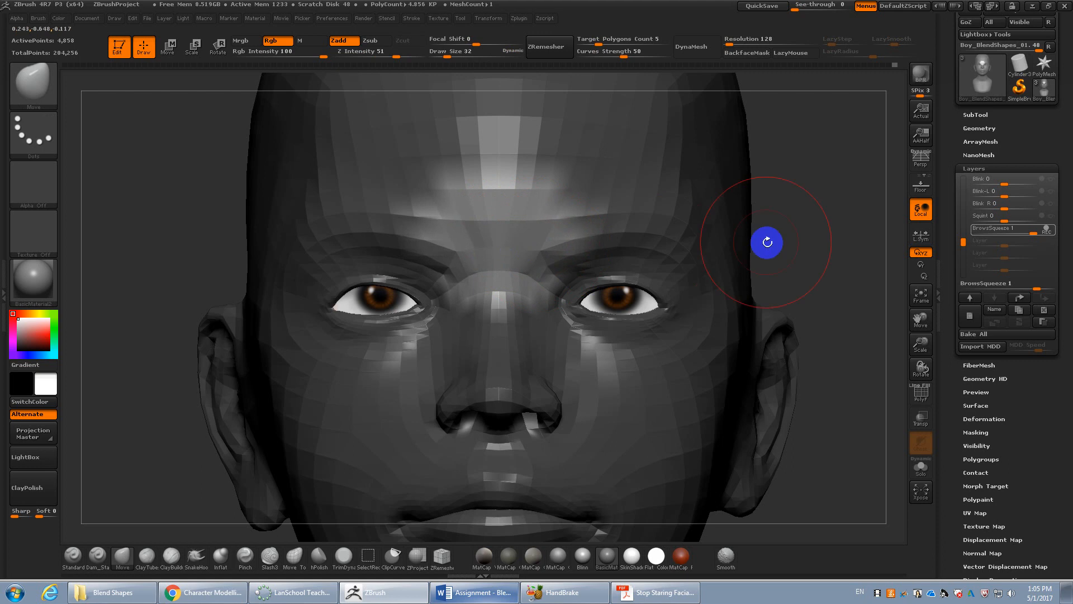
{"action": "mouse_move", "coordinate": [766, 242]}
{"action": "left_mouse_down"}
{"action": "mouse_move", "coordinate": [803, 285]}
{"action": "mouse_move", "coordinate": [766, 253]}
{"action": "mouse_move", "coordinate": [527, 259]}
{"action": "left_mouse_up"}
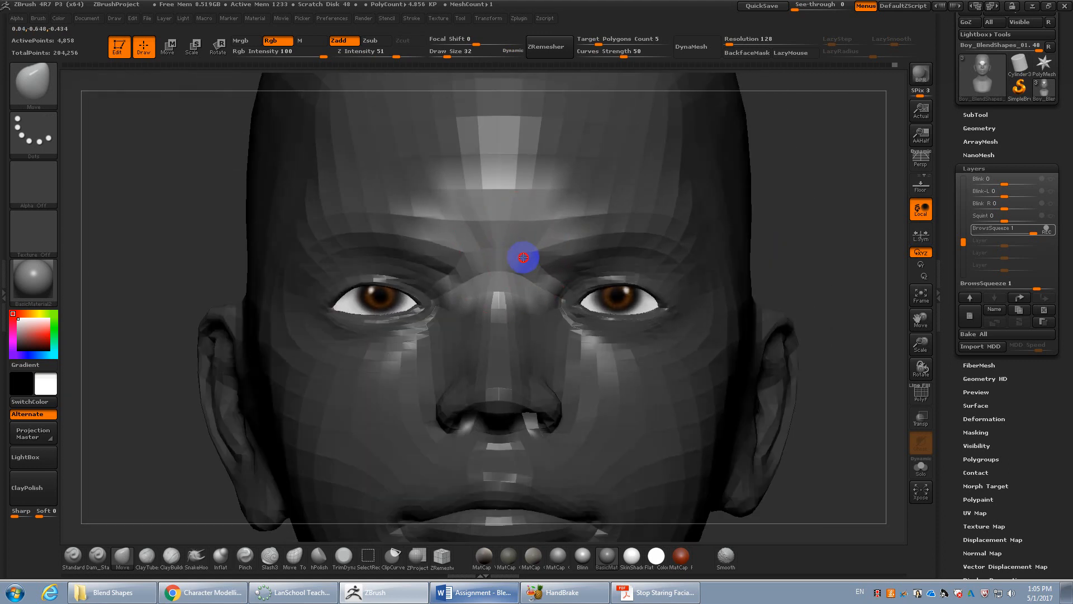
{"action": "mouse_move", "coordinate": [786, 231]}
{"action": "left_mouse_down"}
{"action": "mouse_move", "coordinate": [820, 244]}
{"action": "mouse_move", "coordinate": [799, 263]}
{"action": "left_mouse_up"}
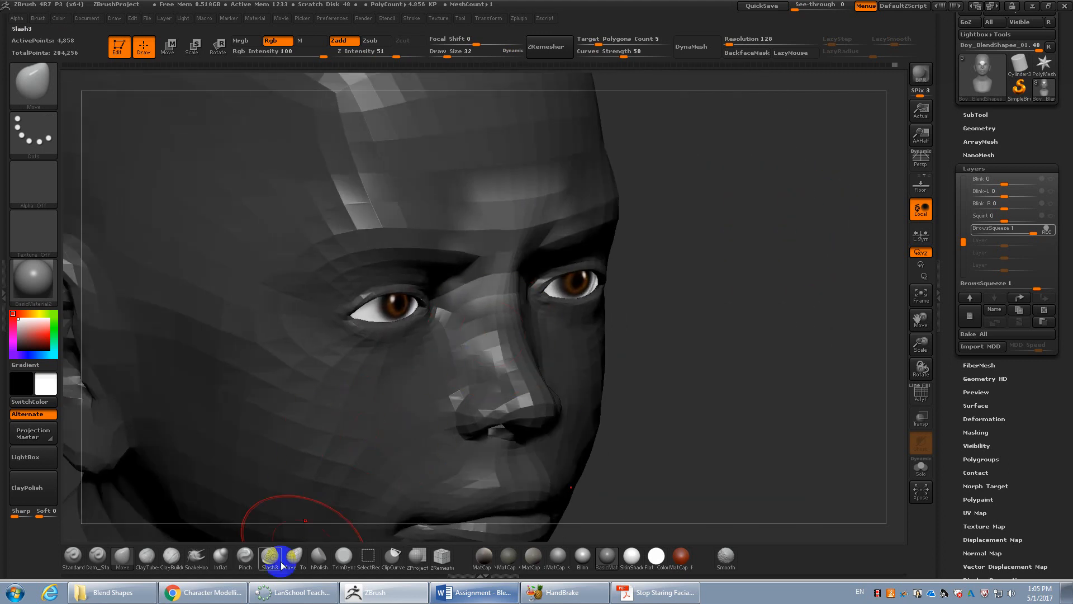
{"action": "left_click", "coordinate": [219, 559]}
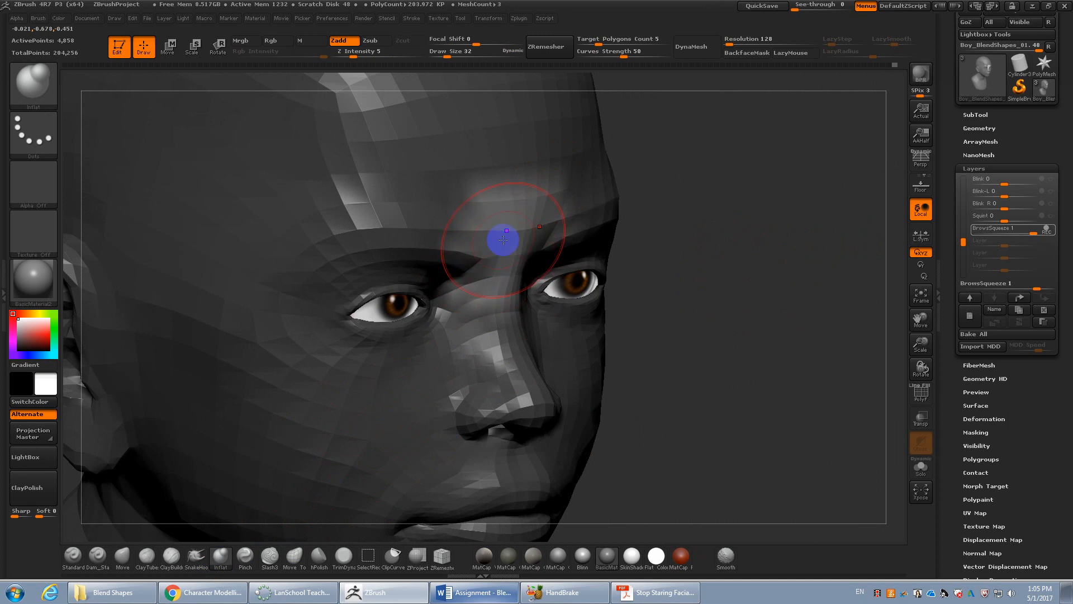
{"action": "left_click_drag", "start_coordinate": [713, 246], "coordinate": [680, 226]}
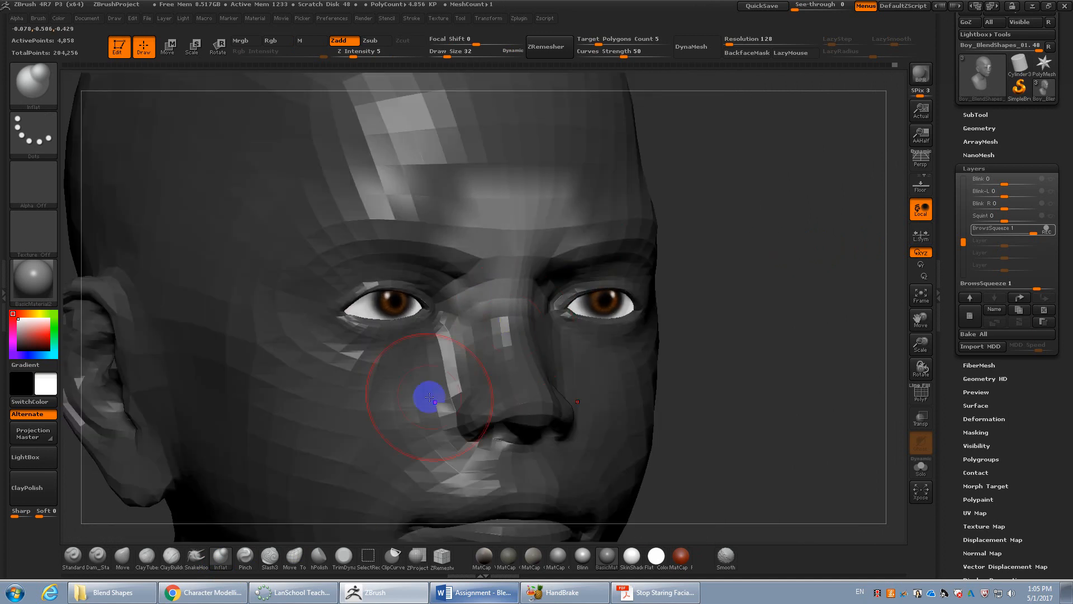
Carve vertical frown creases between the eyebrows with the Dam_Standard brush at draw size 5, and plump the folds with the Inflat brush
{"action": "left_click", "coordinate": [98, 556]}
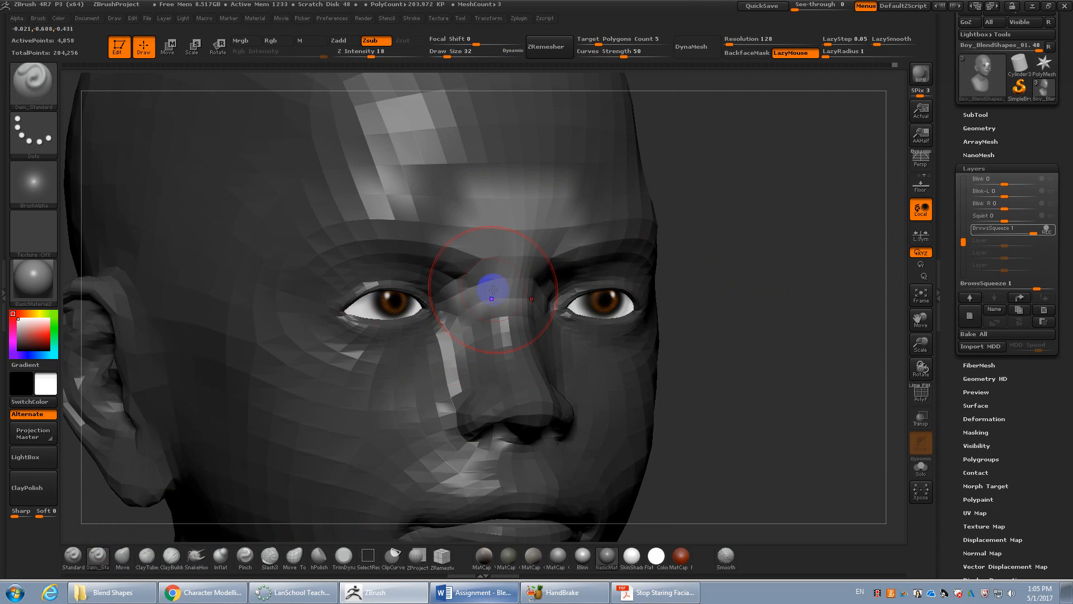
{"action": "key", "text": "s"}
{"action": "left_click_drag", "start_coordinate": [497, 284], "coordinate": [494, 284]}
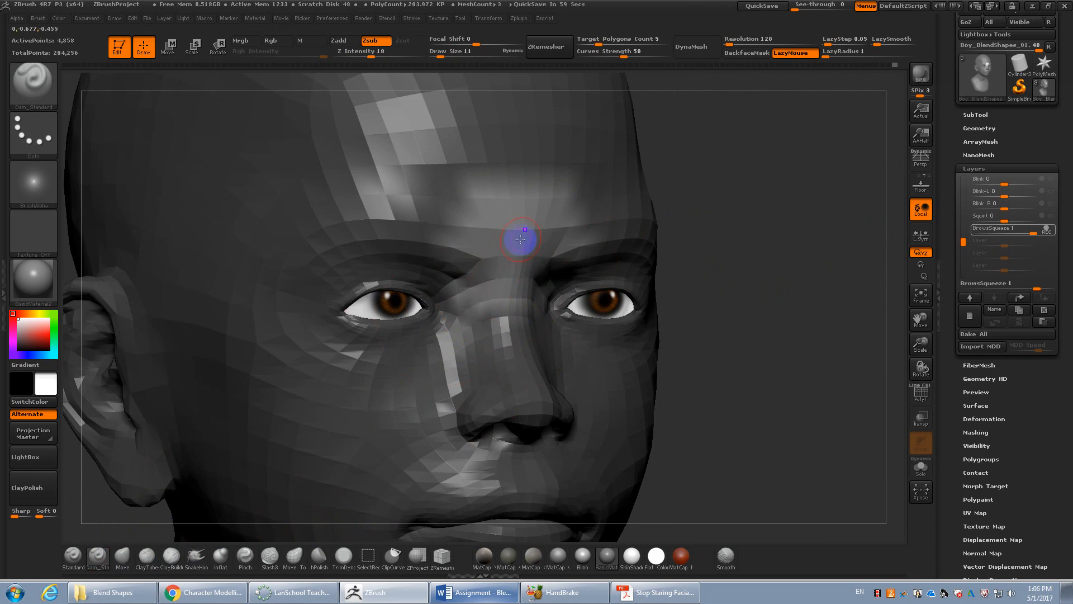
{"action": "left_click_drag", "start_coordinate": [732, 263], "coordinate": [774, 291], "text": "alt"}
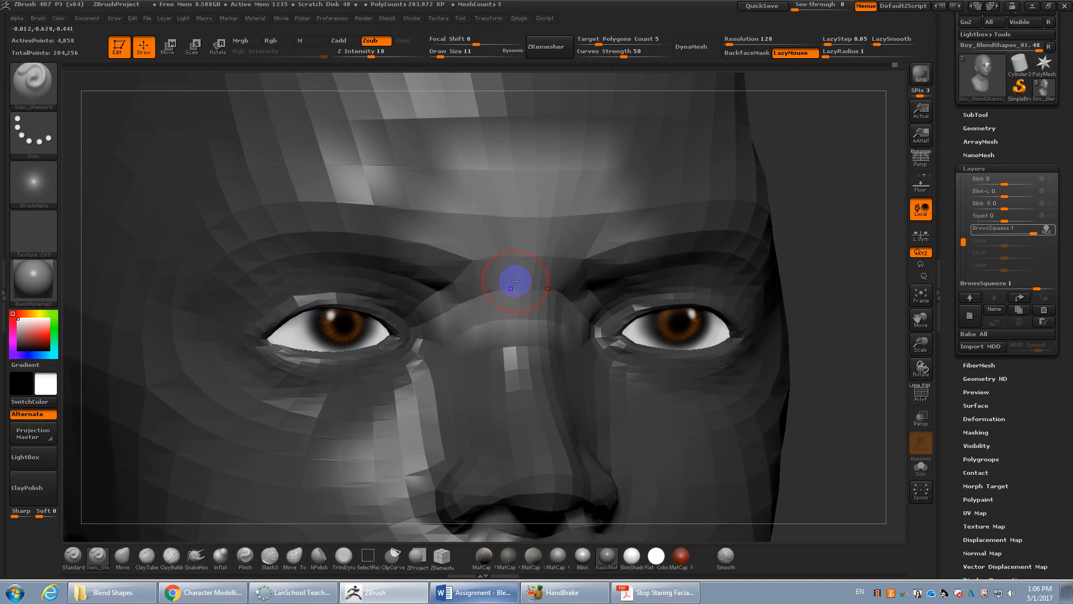
{"action": "key", "text": "s"}
{"action": "left_click_drag", "start_coordinate": [510, 273], "coordinate": [507, 274]}
{"action": "left_click_drag", "start_coordinate": [493, 234], "coordinate": [501, 268]}
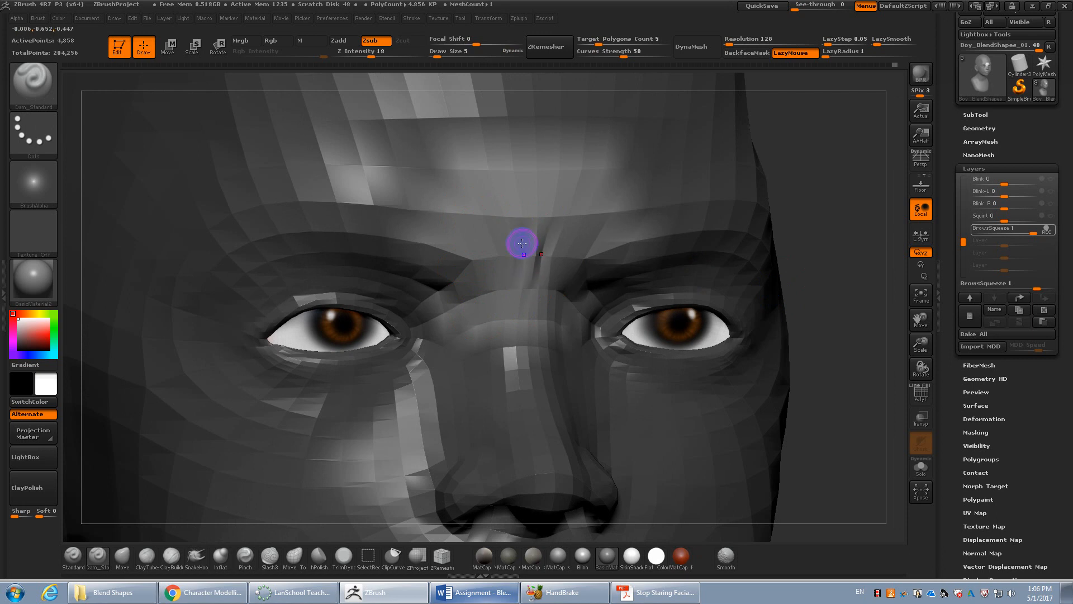
{"action": "key", "text": "shift+f"}
{"action": "left_click_drag", "start_coordinate": [488, 235], "coordinate": [501, 276]}
{"action": "key", "text": "shift+f"}
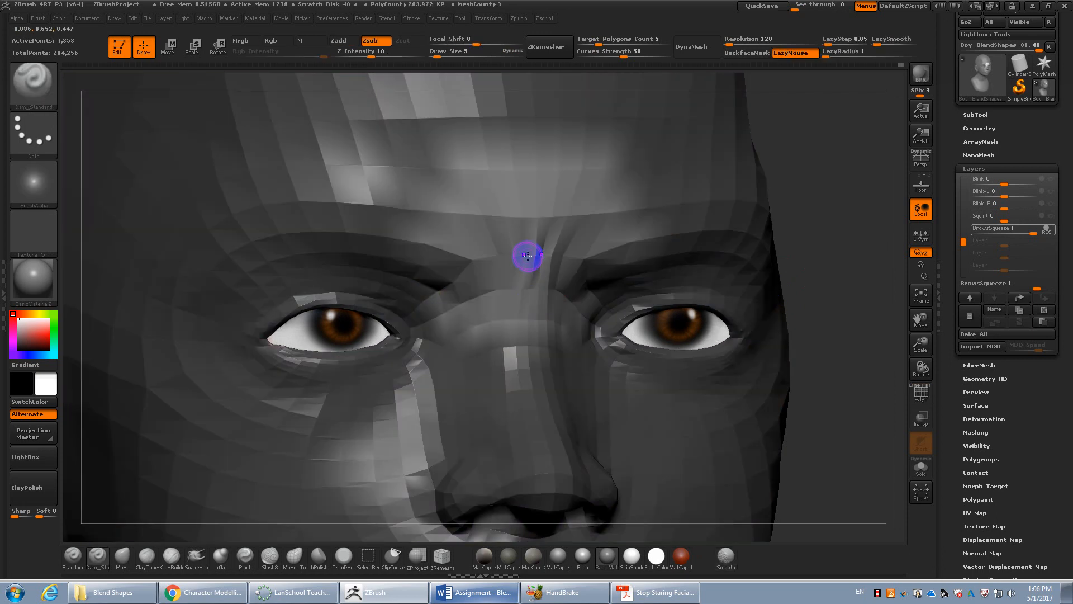
{"action": "left_click_drag", "start_coordinate": [826, 316], "coordinate": [573, 269]}
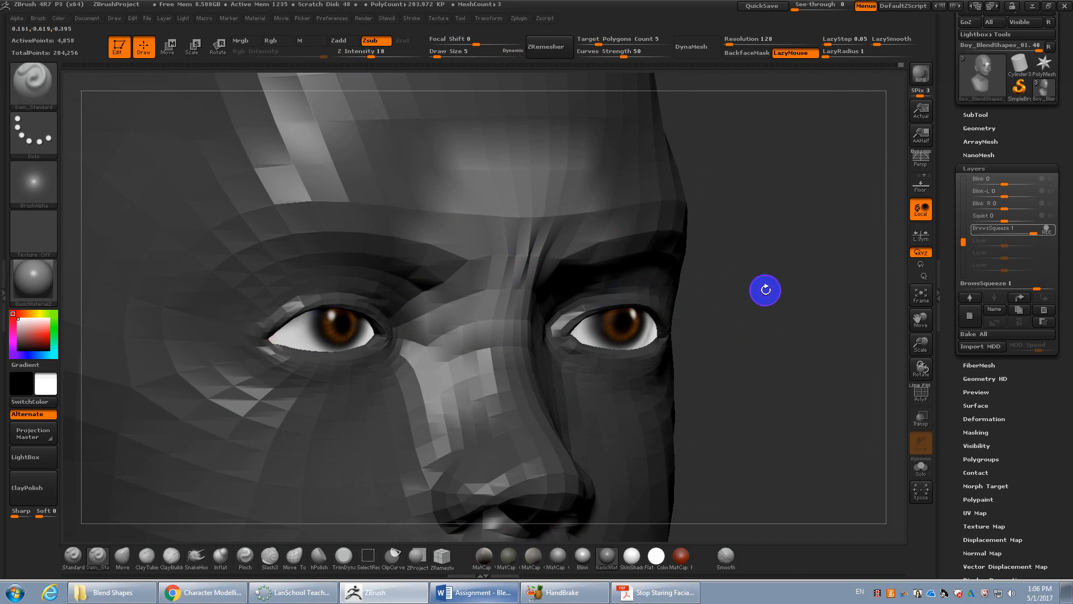
{"action": "left_click_drag", "start_coordinate": [764, 287], "coordinate": [751, 291]}
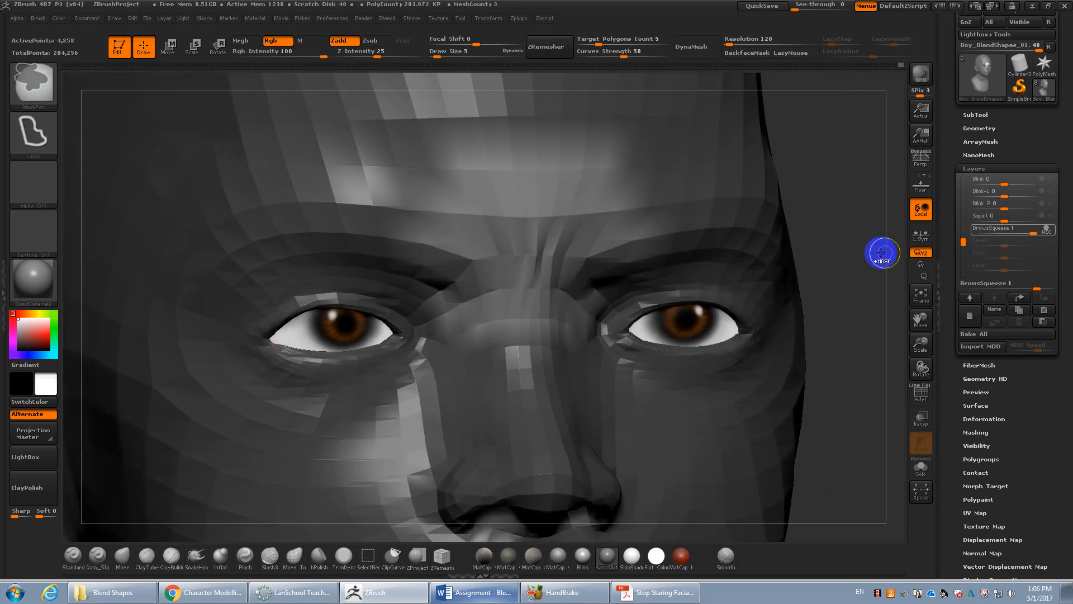
{"action": "left_click", "coordinate": [220, 555]}
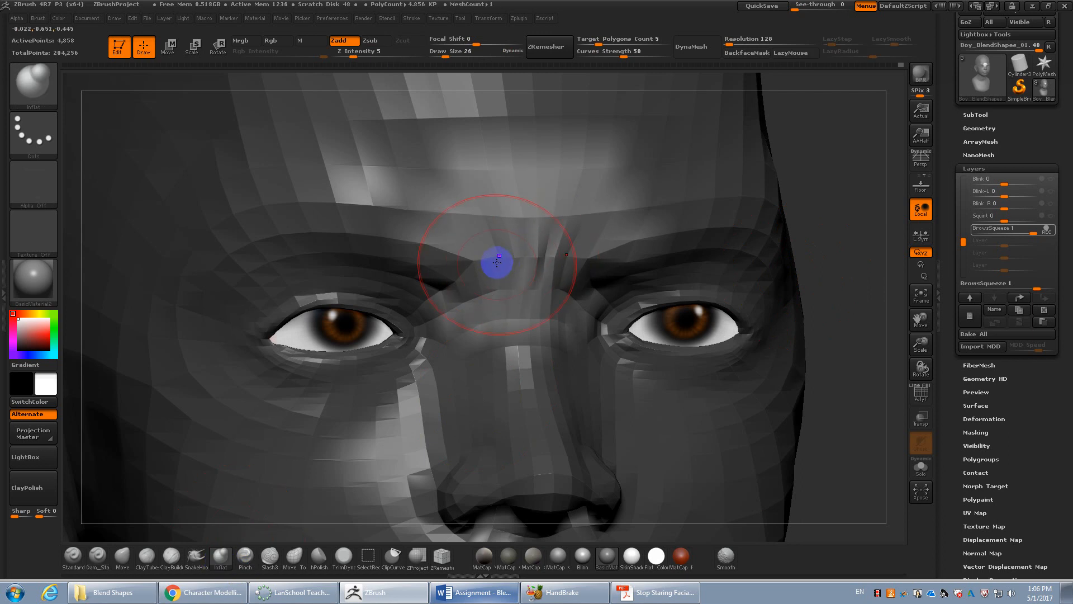
Stop recording the BrowsSqueeze layer and turn on Dynamic Subdiv for the head
{"action": "left_click_drag", "start_coordinate": [868, 241], "coordinate": [782, 253], "text": "alt"}
{"action": "left_click", "coordinate": [1048, 228]}
{"action": "key", "text": "d"}
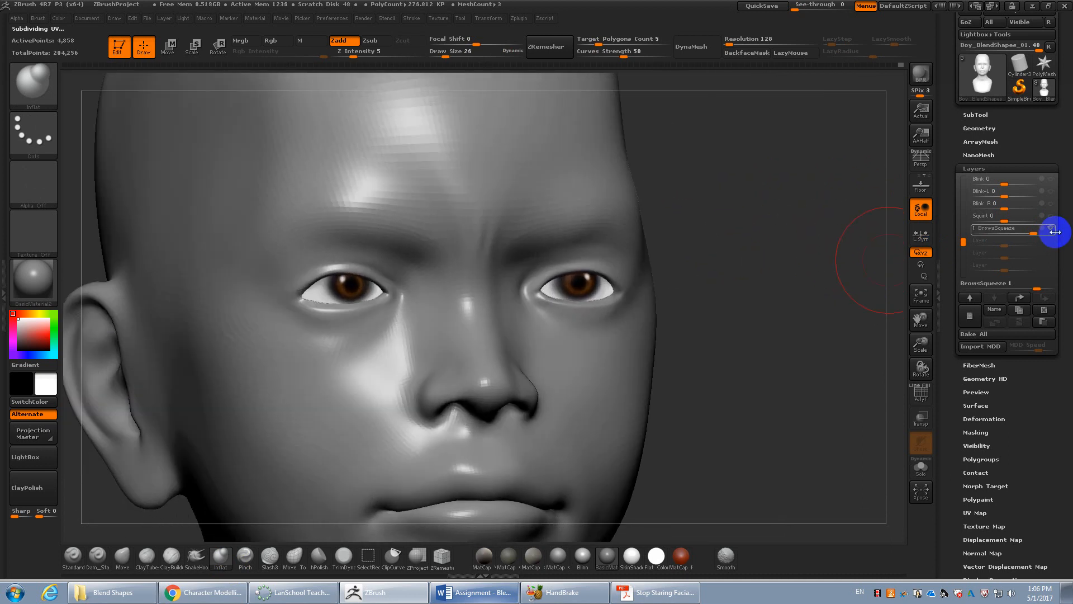
Vary the BrowsSqueeze layer intensity and examine the brow creases from several angles
{"action": "mouse_move", "coordinate": [1027, 235]}
{"action": "left_mouse_down"}
{"action": "mouse_move", "coordinate": [1005, 233]}
{"action": "mouse_move", "coordinate": [1035, 230]}
{"action": "left_mouse_up"}
{"action": "left_click_drag", "start_coordinate": [714, 246], "coordinate": [752, 274]}
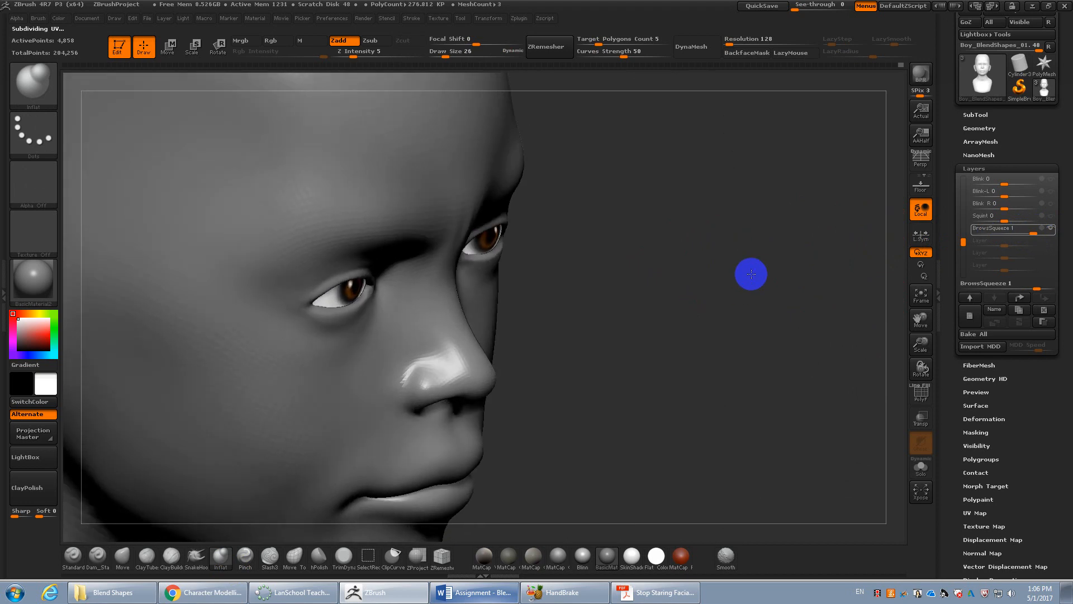
{"action": "mouse_move", "coordinate": [1038, 228]}
{"action": "left_mouse_down"}
{"action": "mouse_move", "coordinate": [992, 233]}
{"action": "mouse_move", "coordinate": [1029, 234]}
{"action": "left_mouse_up"}
{"action": "left_click_drag", "start_coordinate": [706, 227], "coordinate": [785, 263], "text": "alt"}
{"action": "key", "text": "shift+f"}
{"action": "key", "text": "shift+f"}
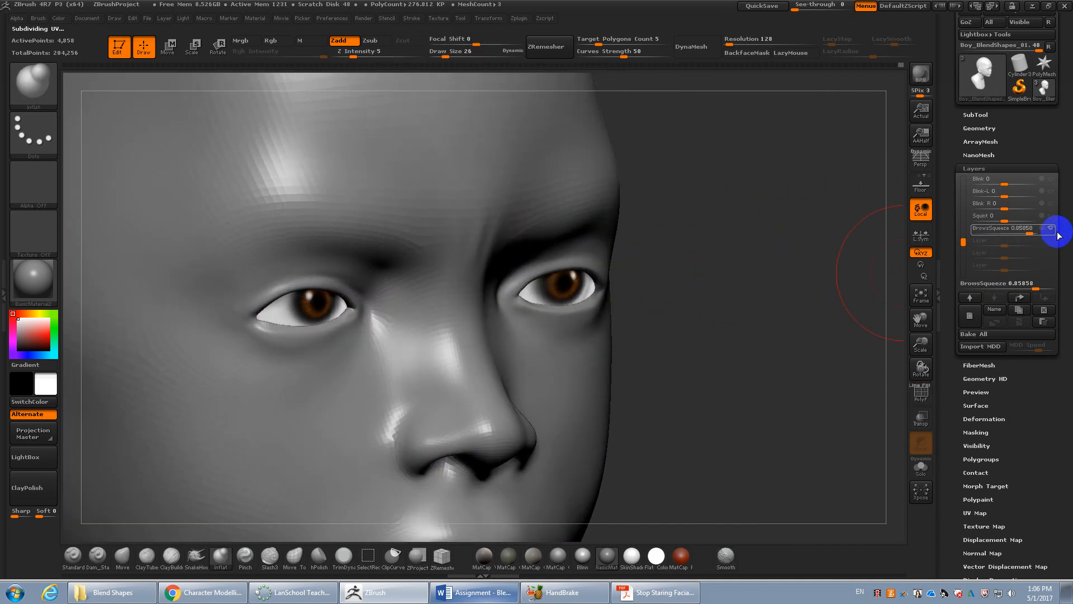
{"action": "mouse_move", "coordinate": [1030, 233]}
{"action": "left_mouse_down"}
{"action": "mouse_move", "coordinate": [1007, 235]}
{"action": "mouse_move", "coordinate": [1030, 236]}
{"action": "left_mouse_up"}
{"action": "left_click_drag", "start_coordinate": [651, 241], "coordinate": [778, 311]}
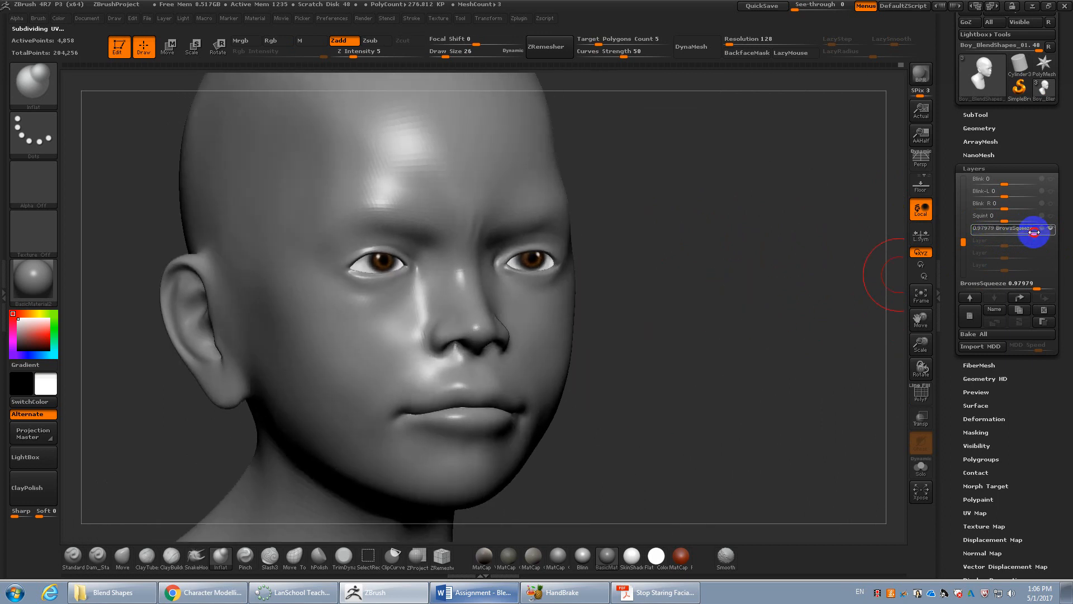
Turn on perspective view and blend the BrowsSqueeze layer between full strength and 0, ending at 0
{"action": "left_click_drag", "start_coordinate": [1034, 231], "coordinate": [938, 156]}
{"action": "left_click", "coordinate": [927, 166]}
{"action": "left_click_drag", "start_coordinate": [761, 258], "coordinate": [756, 287]}
{"action": "mouse_move", "coordinate": [1035, 233]}
{"action": "left_mouse_down"}
{"action": "mouse_move", "coordinate": [1009, 233]}
{"action": "mouse_move", "coordinate": [1026, 231]}
{"action": "left_mouse_up"}
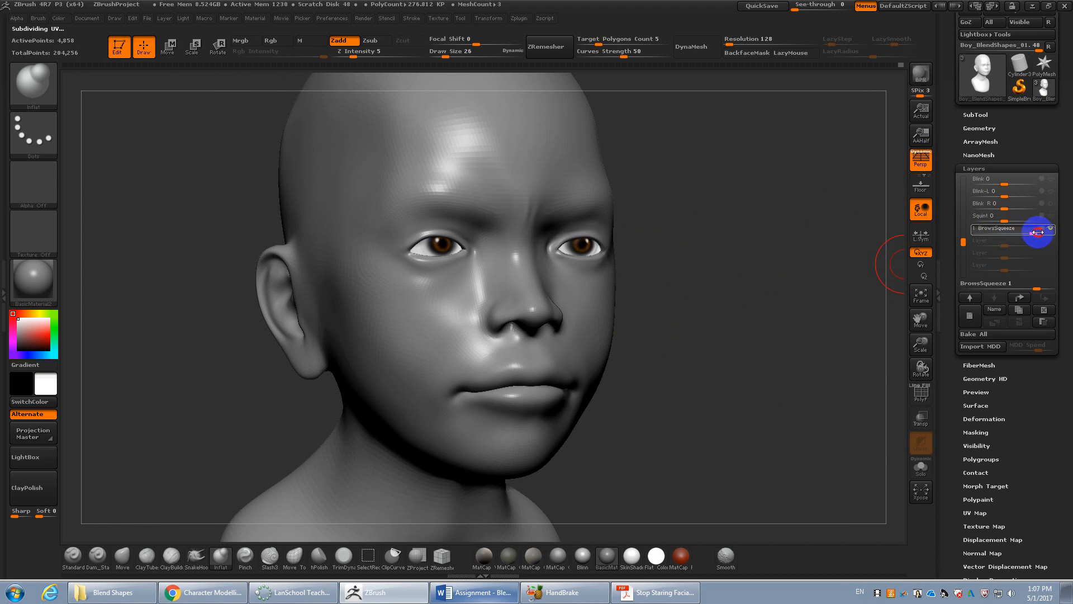
{"action": "left_click_drag", "start_coordinate": [1035, 232], "coordinate": [1005, 228]}
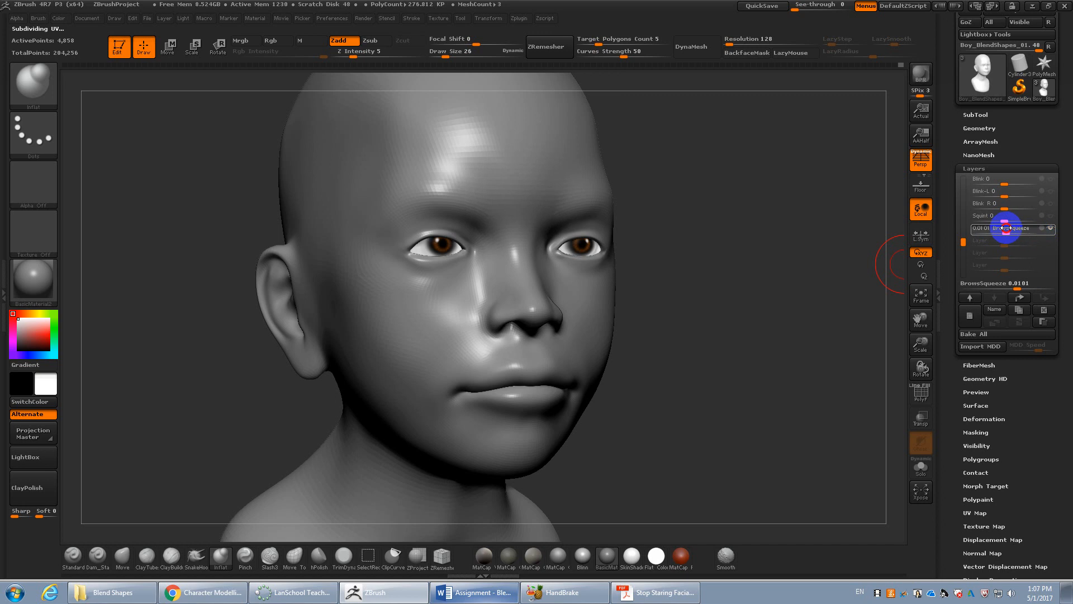
{"action": "left_click_drag", "start_coordinate": [757, 249], "coordinate": [727, 282], "text": "alt"}
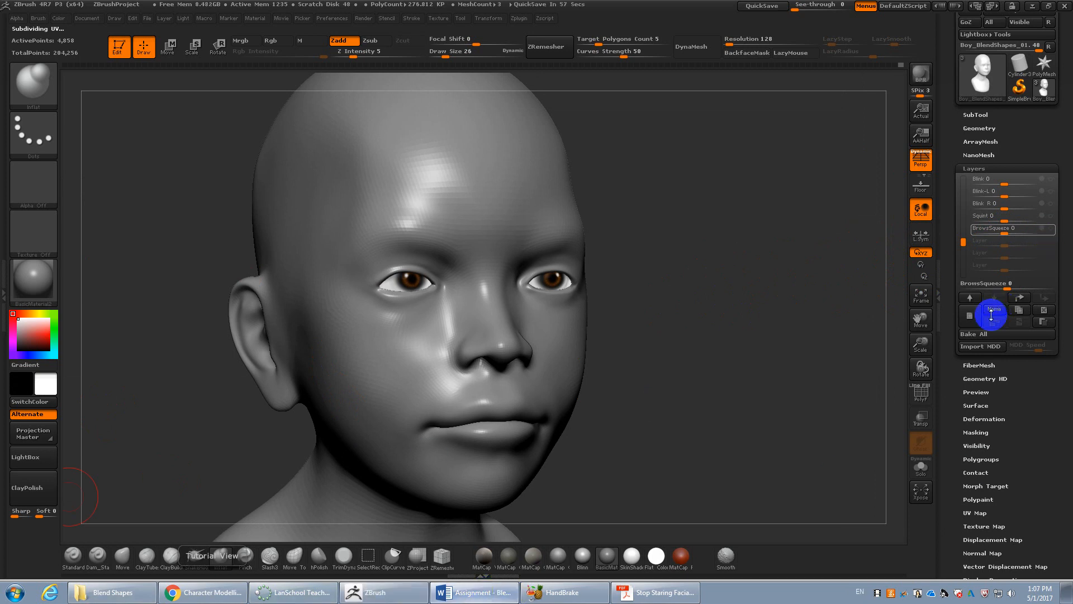
Try adding a new layer, and toggle Dynamic Subdiv on and off for the head
{"action": "left_click", "coordinate": [968, 314]}
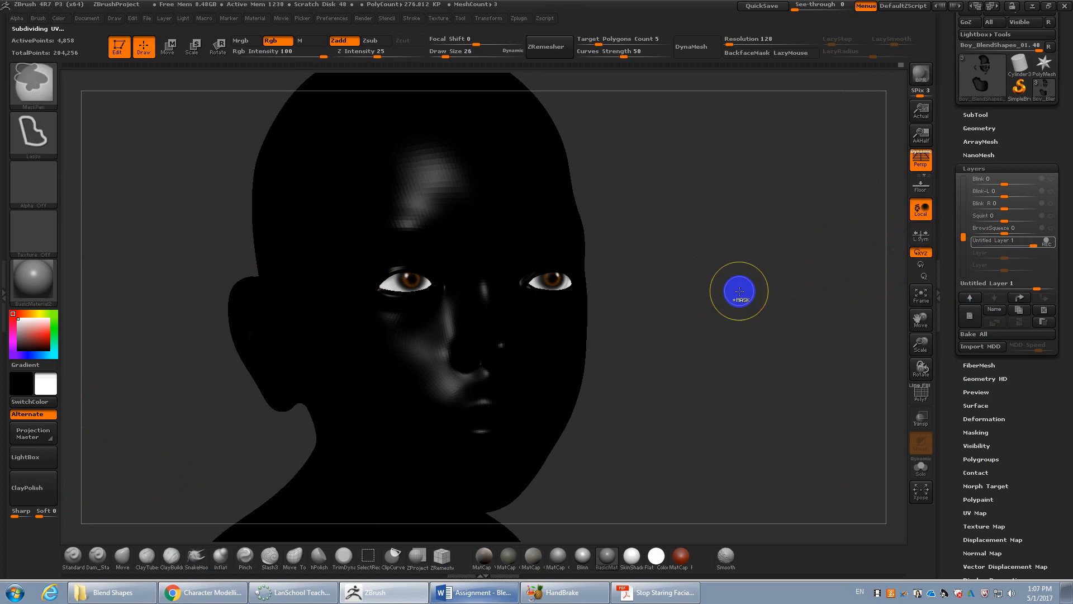
{"action": "left_click", "coordinate": [980, 128]}
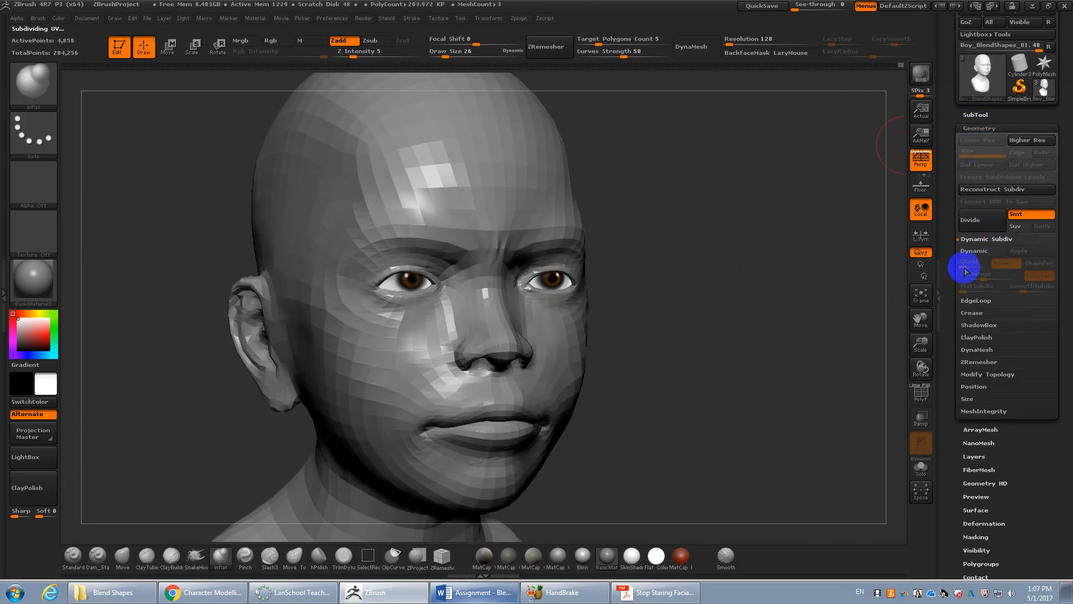
{"action": "left_click", "coordinate": [974, 252]}
{"action": "left_click", "coordinate": [977, 251]}
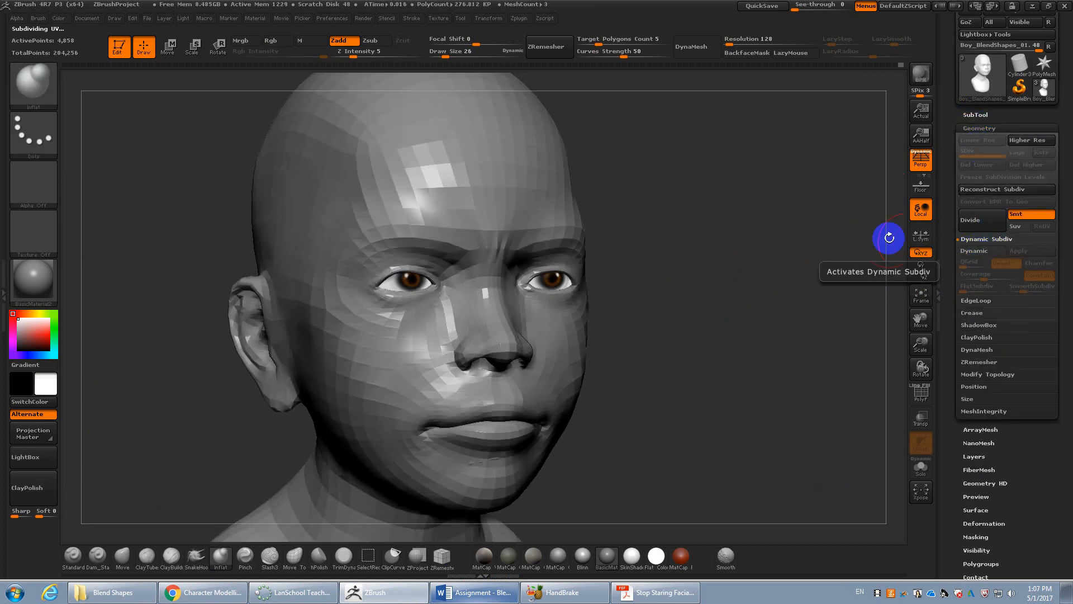
{"action": "left_click", "coordinate": [974, 127]}
{"action": "left_click", "coordinate": [974, 169]}
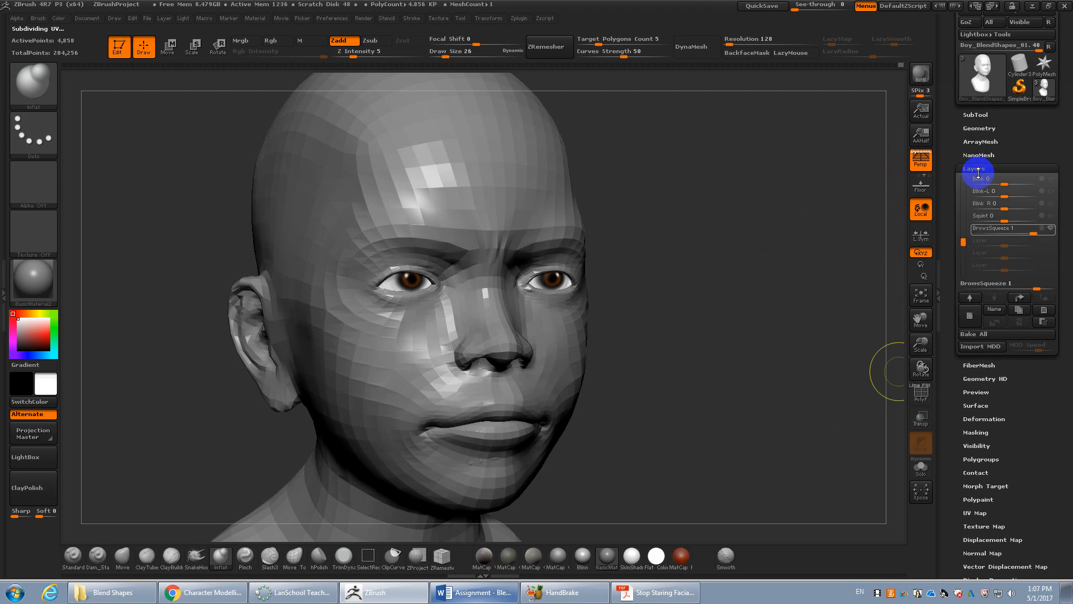
Add a new layer and name it BrowsMidUp
{"action": "left_click", "coordinate": [972, 316]}
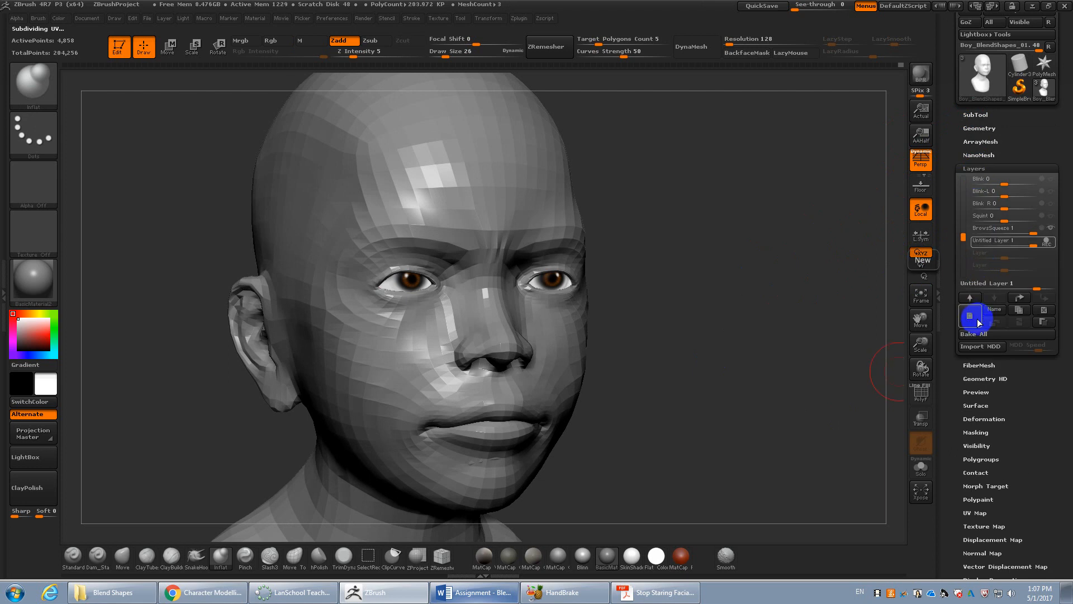
{"action": "left_click", "coordinate": [990, 311]}
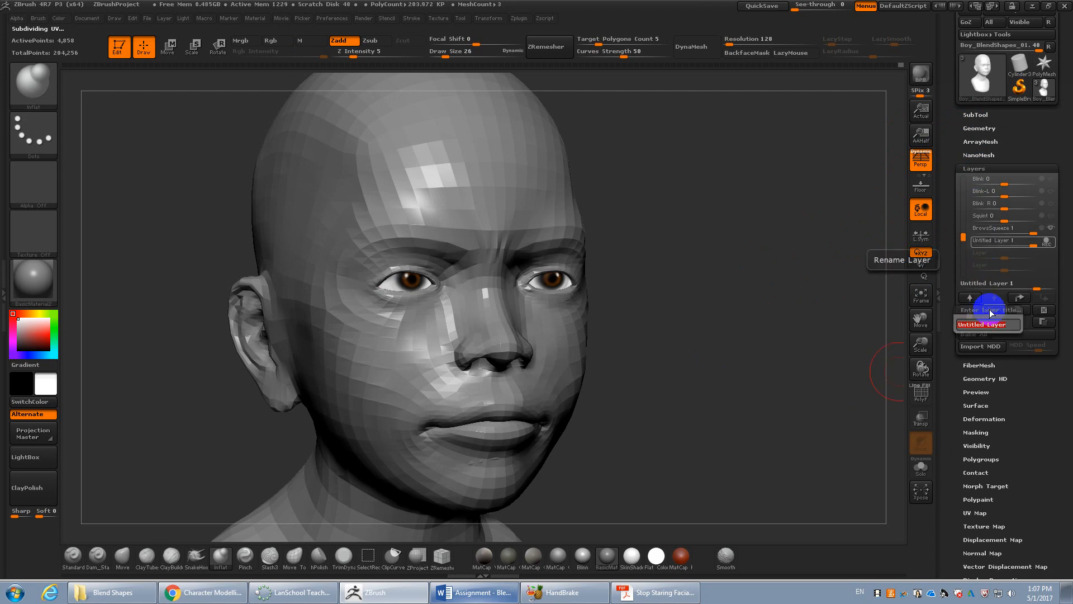
{"action": "type", "text": "Bro"}
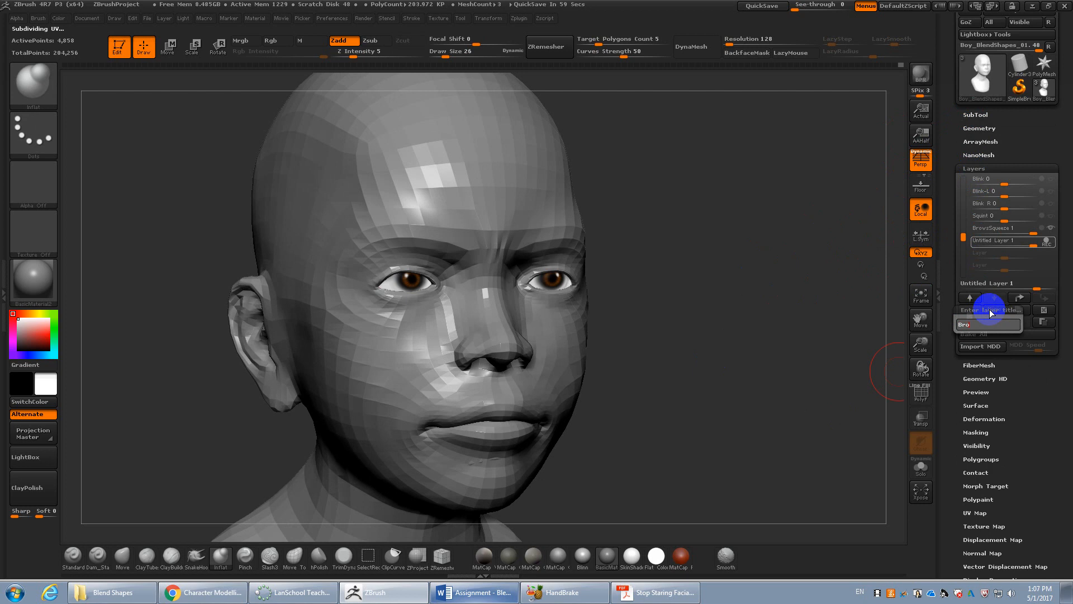
{"action": "type", "text": "wsMidUp"}
{"action": "key", "text": "Return"}
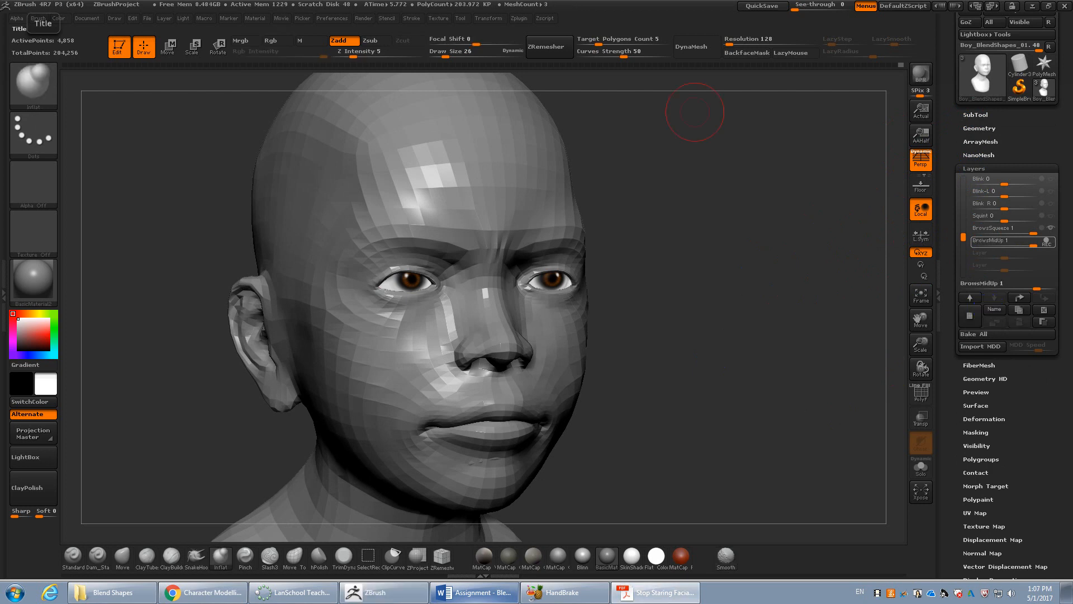
Snap the head to front view, set the BrowsSqueeze layer to 0 and select the BrowsMidUp layer
{"action": "left_click_drag", "start_coordinate": [683, 282], "coordinate": [669, 282], "text": "shift"}
{"action": "left_click_drag", "start_coordinate": [1030, 240], "coordinate": [1007, 236]}
{"action": "left_click", "coordinate": [990, 242]}
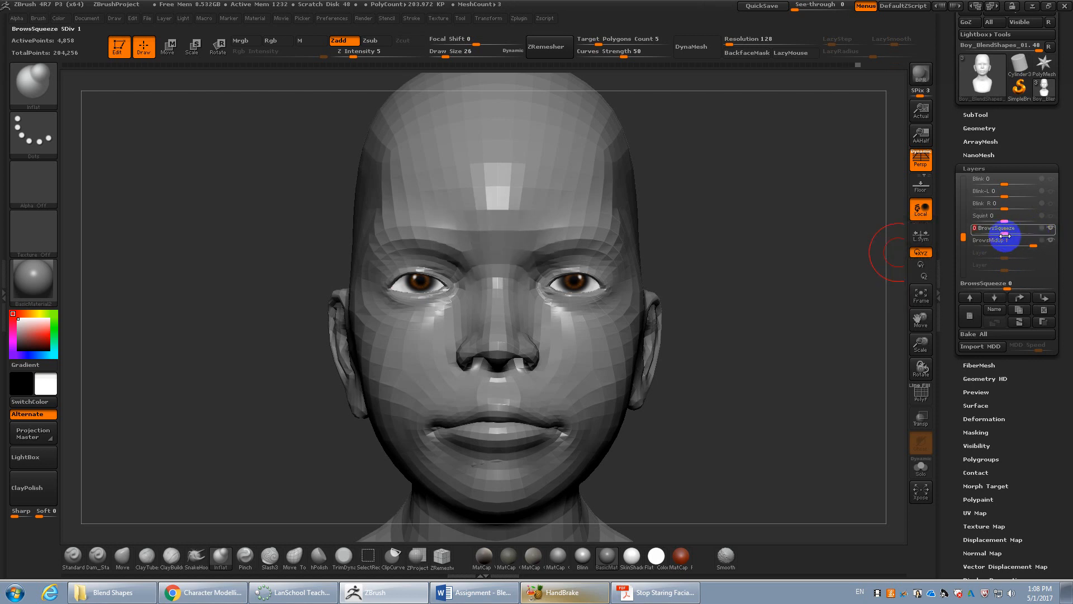
Turn on recording for the BrowsMidUp layer, lasso-mask the area between the eyebrows and invert the mask
{"action": "left_click", "coordinate": [997, 241]}
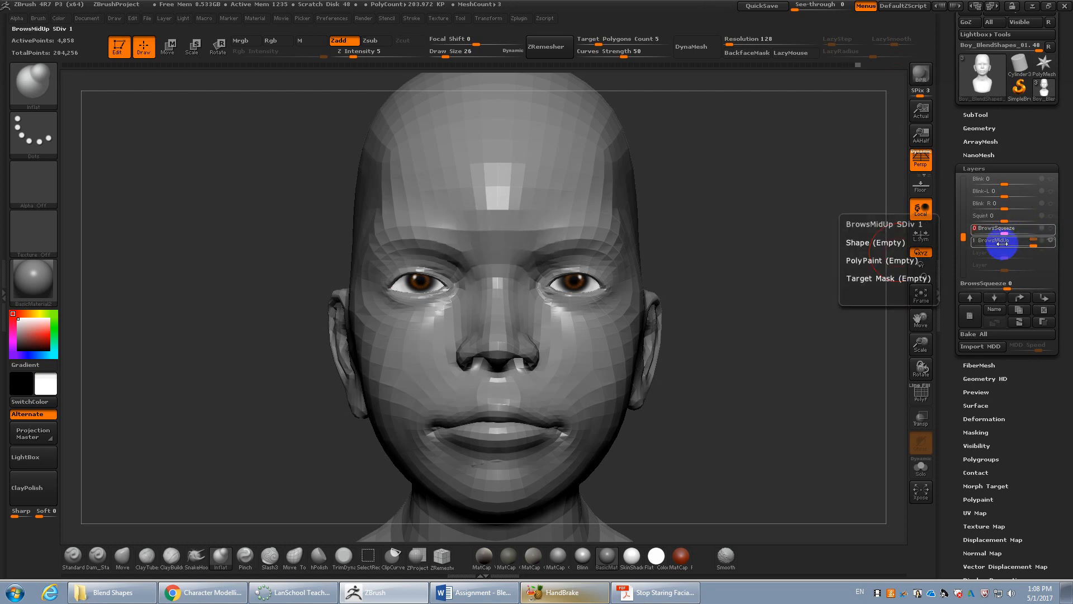
{"action": "left_click", "coordinate": [1047, 242]}
{"action": "key", "text": "ctrl"}
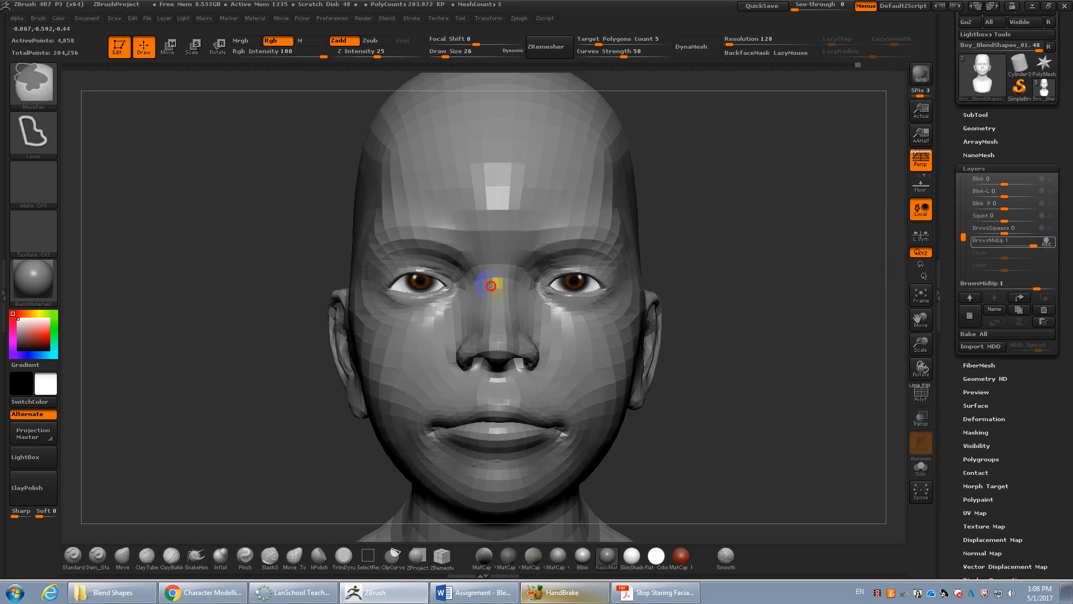
{"action": "mouse_move", "coordinate": [537, 272]}
{"action": "left_mouse_down", "text": "ctrl"}
{"action": "mouse_move", "coordinate": [538, 222]}
{"action": "mouse_move", "coordinate": [496, 199]}
{"action": "mouse_move", "coordinate": [515, 222]}
{"action": "left_mouse_up", "text": "ctrl"}
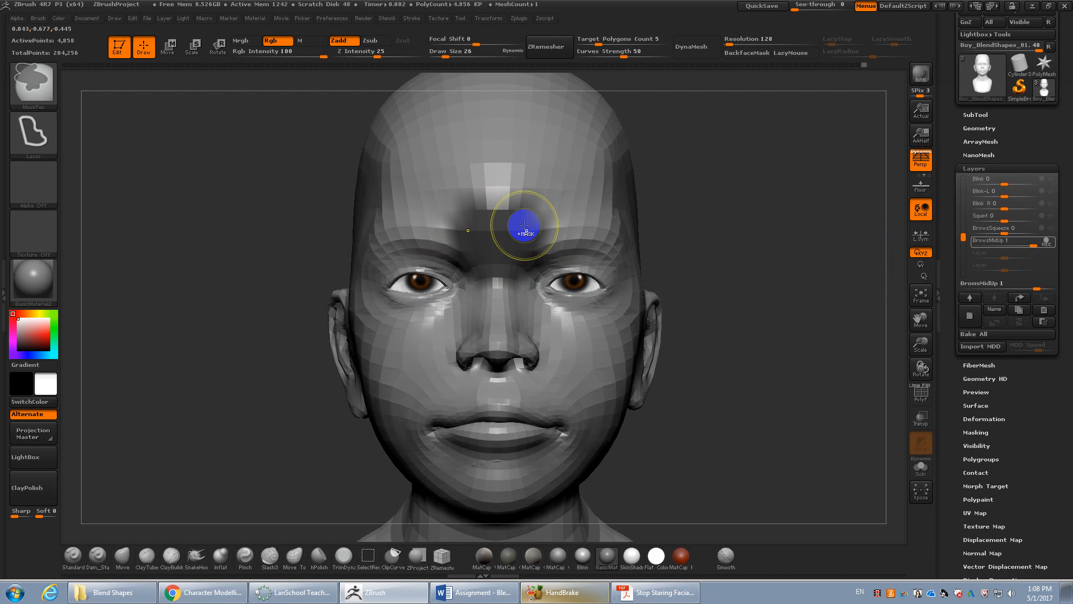
{"action": "left_click", "coordinate": [715, 244], "text": "ctrl"}
{"action": "left_click_drag", "start_coordinate": [714, 253], "coordinate": [728, 270]}
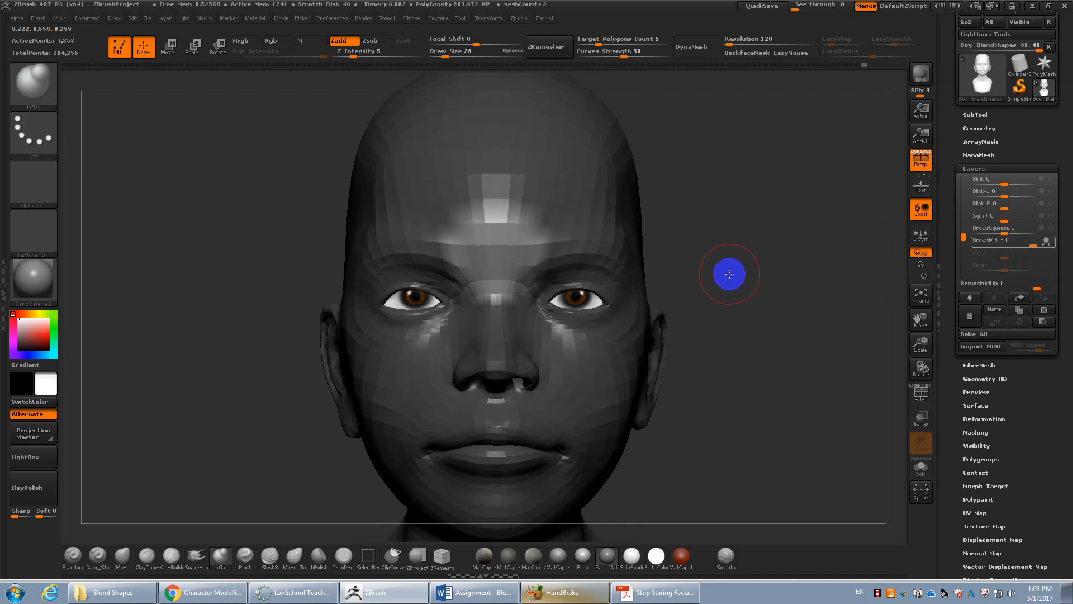
Pull the inner eyebrows upward with the Move brush, refine them at Draw Size 10 and clear the mask
{"action": "left_click", "coordinate": [122, 555]}
{"action": "mouse_move", "coordinate": [710, 252]}
{"action": "left_mouse_down", "text": "alt"}
{"action": "mouse_move", "coordinate": [746, 288]}
{"action": "mouse_move", "coordinate": [837, 262]}
{"action": "left_mouse_up", "text": "alt"}
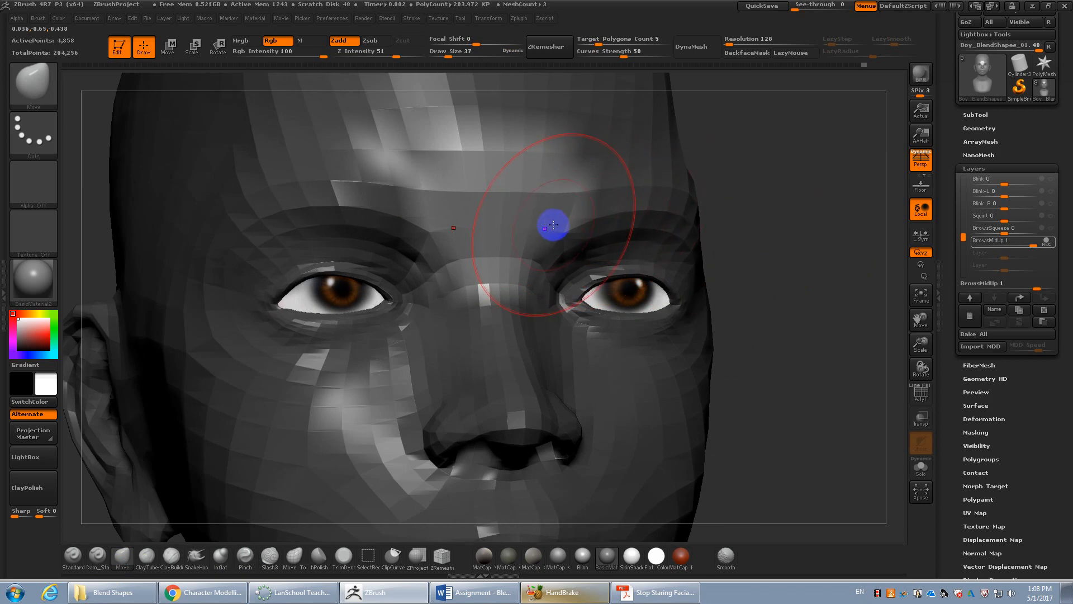
{"action": "mouse_move", "coordinate": [559, 238]}
{"action": "left_mouse_down"}
{"action": "mouse_move", "coordinate": [556, 213]}
{"action": "mouse_move", "coordinate": [542, 234]}
{"action": "left_mouse_up"}
{"action": "key", "text": "s"}
{"action": "key", "text": "s"}
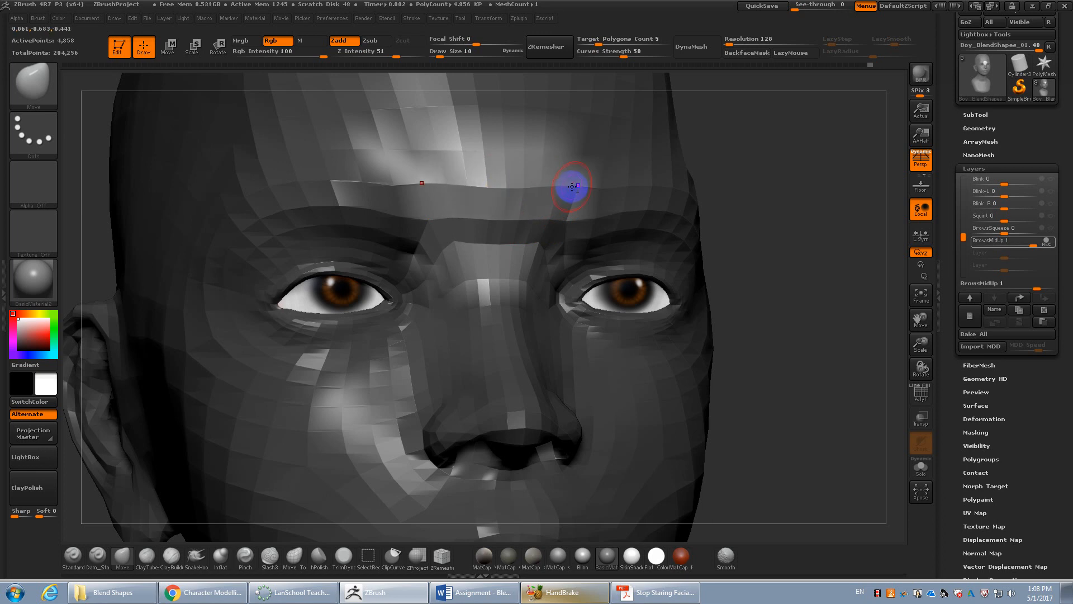
{"action": "mouse_move", "coordinate": [785, 271]}
{"action": "left_mouse_down", "text": "alt"}
{"action": "mouse_move", "coordinate": [766, 230]}
{"action": "mouse_move", "coordinate": [745, 263]}
{"action": "mouse_move", "coordinate": [761, 252]}
{"action": "mouse_move", "coordinate": [773, 261]}
{"action": "mouse_move", "coordinate": [750, 269]}
{"action": "left_mouse_up", "text": "alt"}
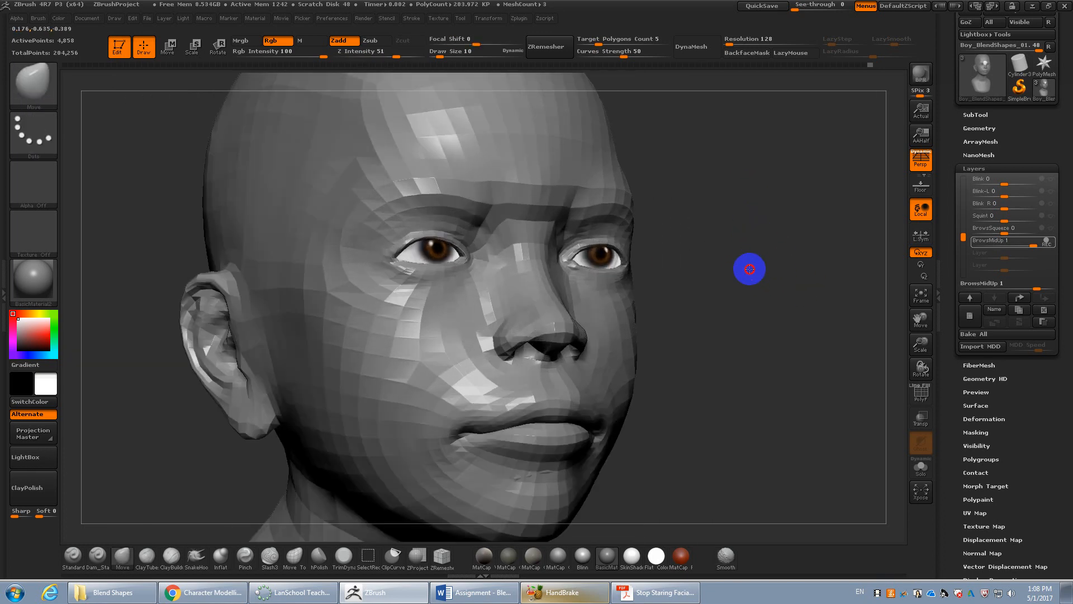
Pause recording to test the BrowsMidUp layer's blend, return it to 1 and resume recording
{"action": "left_click", "coordinate": [1046, 241]}
{"action": "mouse_move", "coordinate": [1029, 244]}
{"action": "left_mouse_down"}
{"action": "mouse_move", "coordinate": [1043, 244]}
{"action": "mouse_move", "coordinate": [1008, 235]}
{"action": "mouse_move", "coordinate": [1037, 237]}
{"action": "left_mouse_up"}
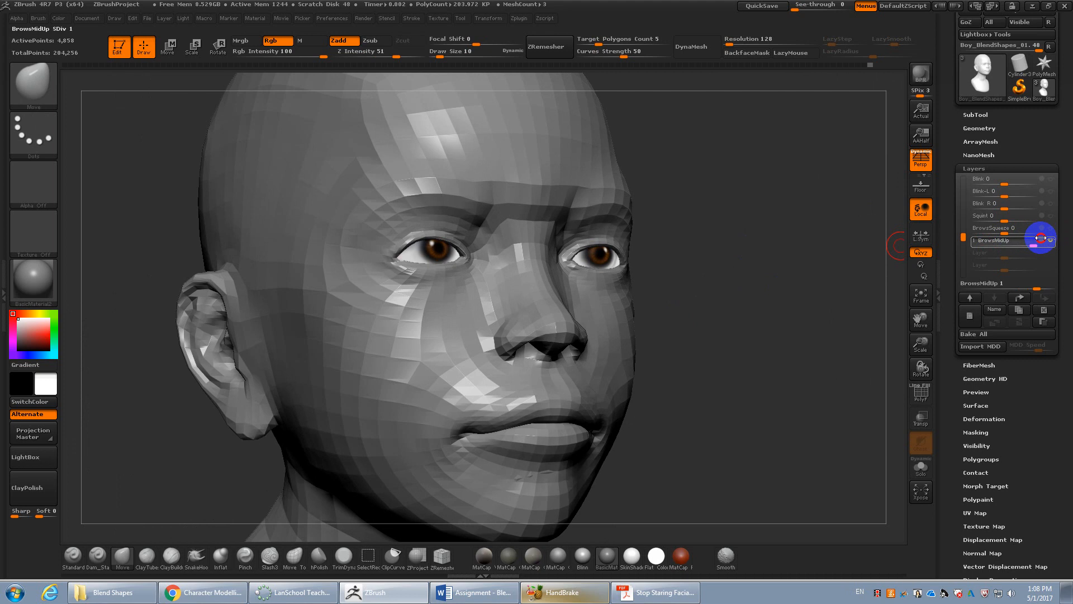
{"action": "left_click", "coordinate": [1043, 241]}
{"action": "left_click_drag", "start_coordinate": [755, 265], "coordinate": [754, 267], "text": "ctrl"}
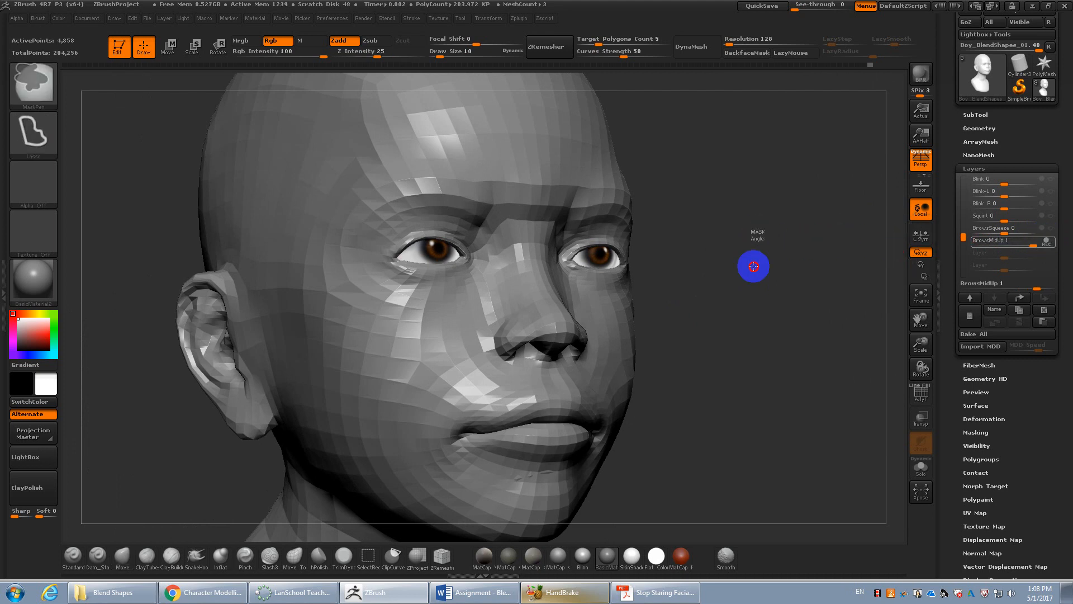
Refine the raised inner brows and the area between them with the Move brush, using Draw Size 26 for broader adjustments
{"action": "left_click_drag", "start_coordinate": [787, 306], "coordinate": [774, 266], "text": "shift"}
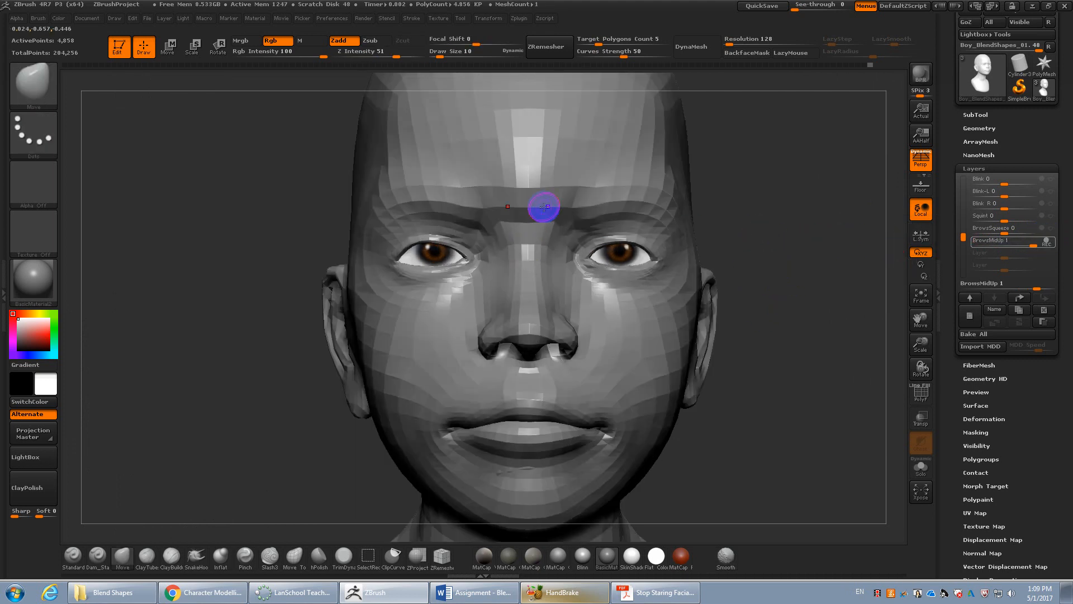
{"action": "left_click_drag", "start_coordinate": [536, 188], "coordinate": [560, 189]}
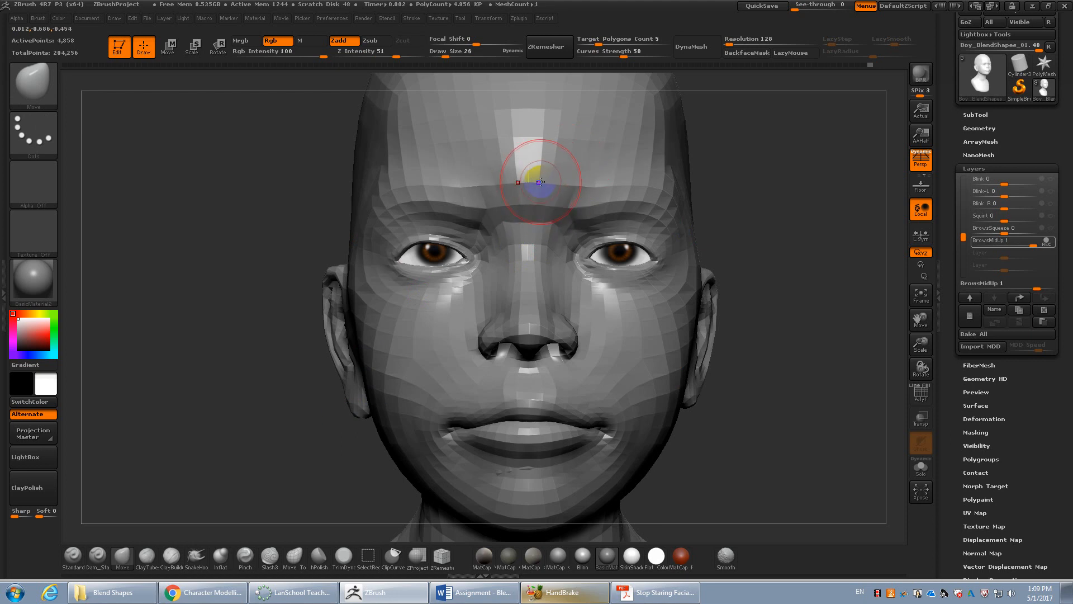
{"action": "left_click_drag", "start_coordinate": [737, 226], "coordinate": [682, 212]}
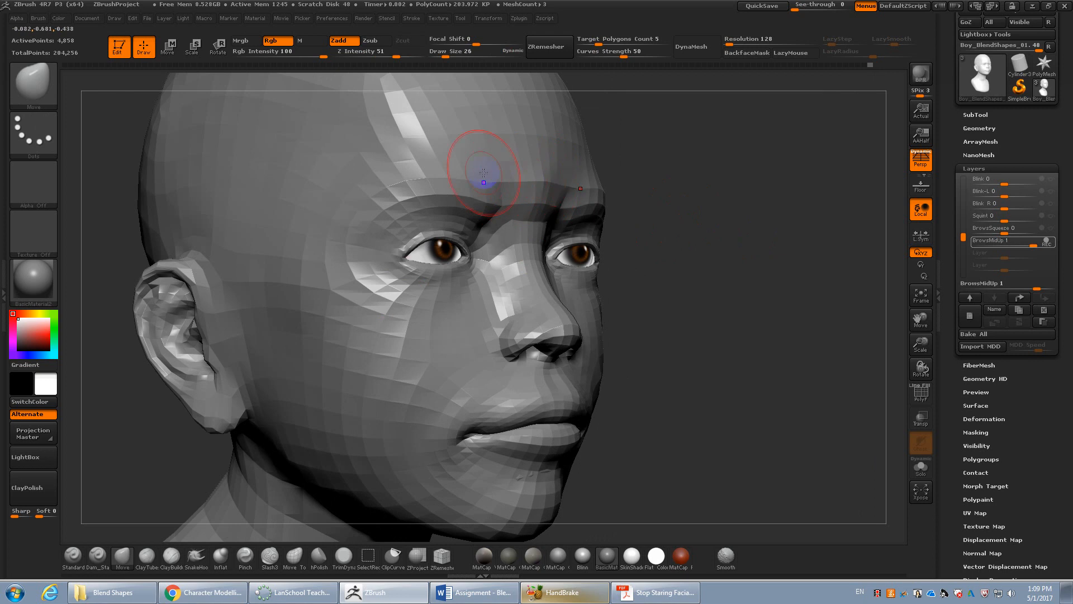
{"action": "left_click_drag", "start_coordinate": [709, 225], "coordinate": [760, 312]}
{"action": "mouse_move", "coordinate": [529, 253]}
{"action": "left_mouse_down"}
{"action": "mouse_move", "coordinate": [530, 230]}
{"action": "mouse_move", "coordinate": [561, 223]}
{"action": "left_mouse_up"}
Stop recording BrowsMidUp and test the expression with BrowsSqueeze at 0.81818, Squint at 0.57575 and Blink at 0.33333
{"action": "mouse_move", "coordinate": [788, 263]}
{"action": "left_mouse_down", "text": "alt"}
{"action": "mouse_move", "coordinate": [762, 259]}
{"action": "mouse_move", "coordinate": [746, 130]}
{"action": "left_mouse_up", "text": "alt"}
{"action": "left_click_drag", "start_coordinate": [746, 130], "coordinate": [808, 255], "text": "shift"}
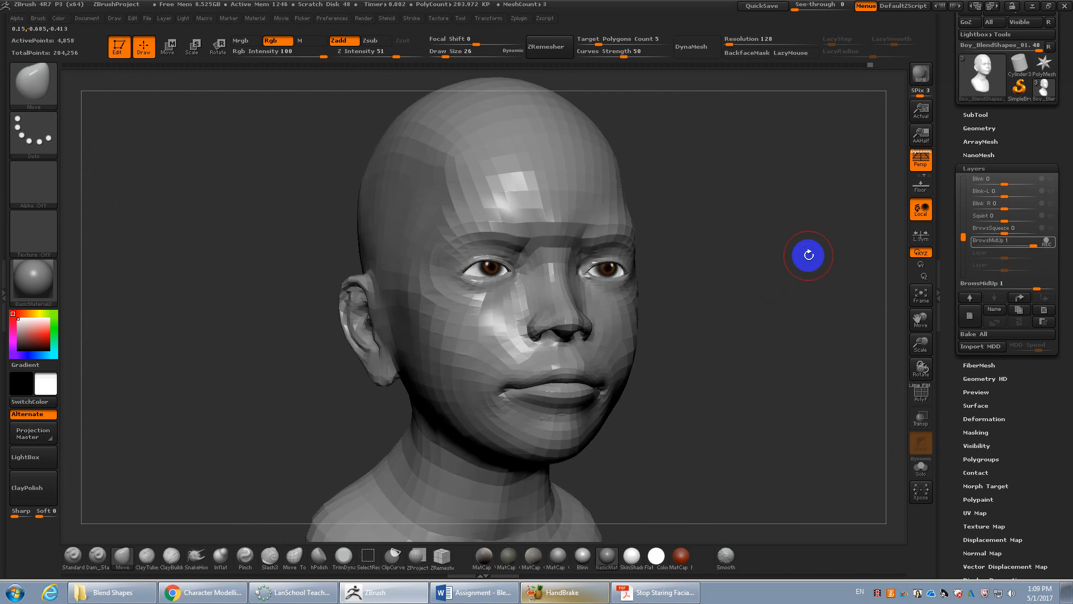
{"action": "left_click", "coordinate": [1047, 240]}
{"action": "mouse_move", "coordinate": [1034, 242]}
{"action": "left_mouse_down"}
{"action": "mouse_move", "coordinate": [1004, 243]}
{"action": "mouse_move", "coordinate": [1037, 241]}
{"action": "mouse_move", "coordinate": [1020, 233]}
{"action": "left_mouse_up"}
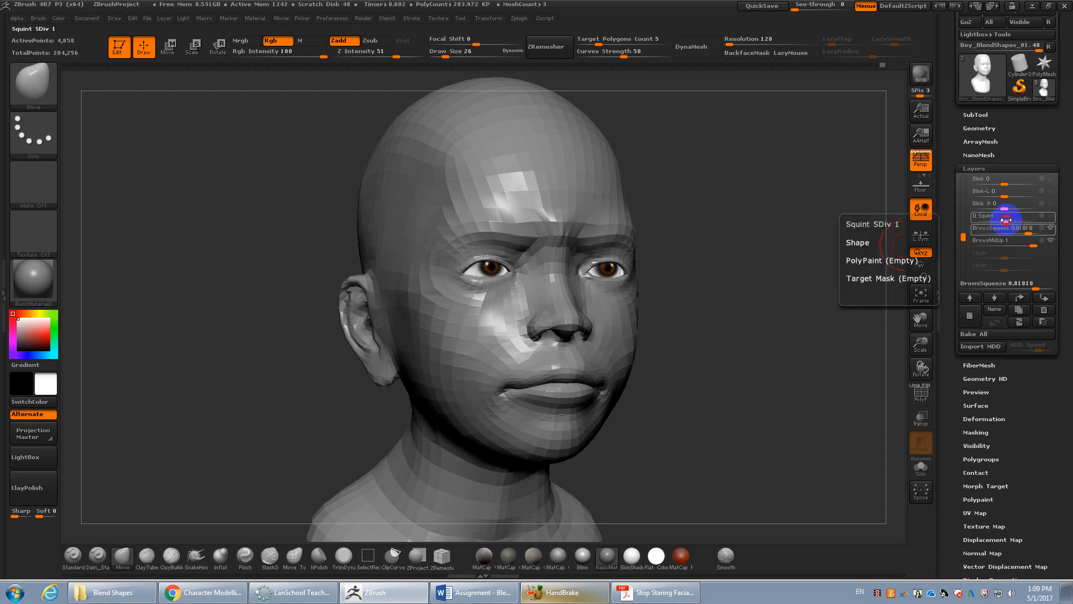
{"action": "mouse_move", "coordinate": [1004, 217]}
{"action": "left_mouse_down"}
{"action": "mouse_move", "coordinate": [1021, 221]}
{"action": "mouse_move", "coordinate": [967, 228]}
{"action": "mouse_move", "coordinate": [972, 216]}
{"action": "mouse_move", "coordinate": [1019, 221]}
{"action": "left_mouse_up"}
{"action": "left_click", "coordinate": [1015, 222]}
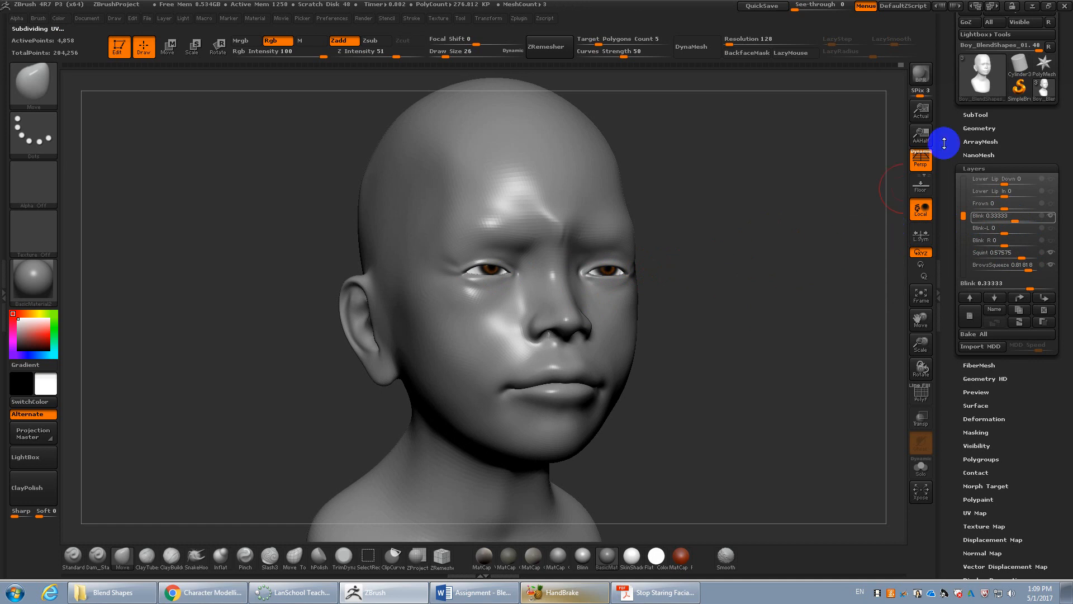
Check the head's subdivision settings and reset the Blink, Squint and BrowsSqueeze layers to 0
{"action": "left_click", "coordinate": [981, 128]}
{"action": "left_click", "coordinate": [976, 140]}
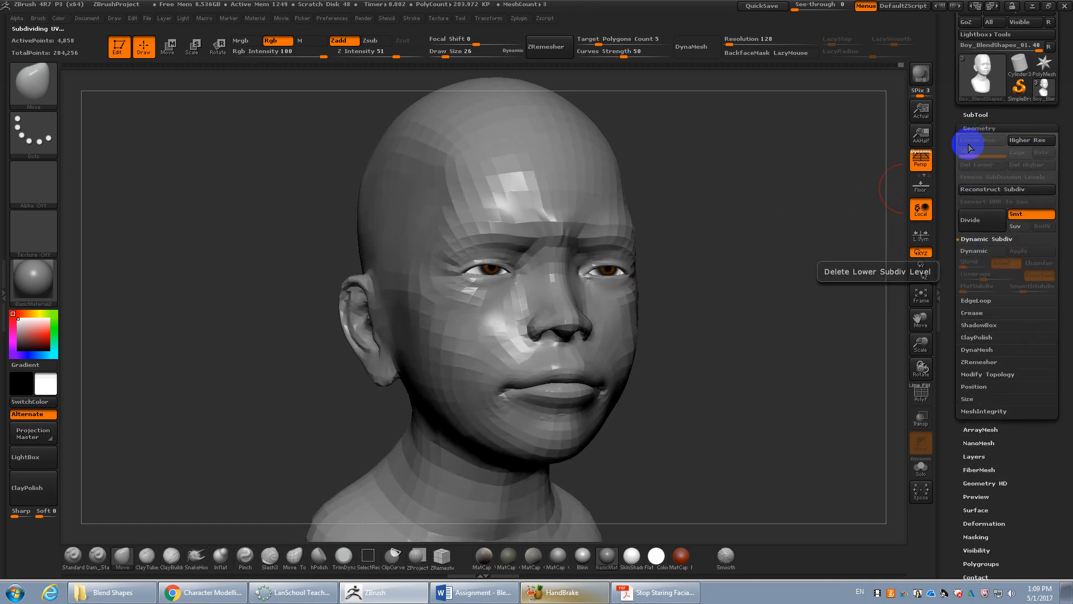
{"action": "left_click", "coordinate": [973, 129]}
{"action": "left_click", "coordinate": [973, 169]}
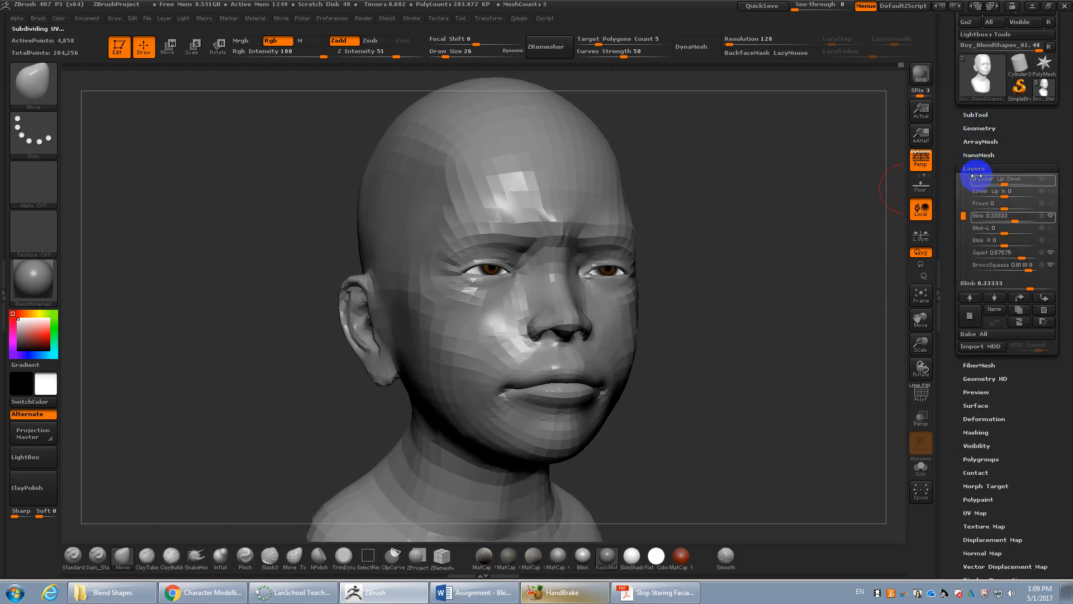
{"action": "left_click_drag", "start_coordinate": [1014, 221], "coordinate": [1006, 220]}
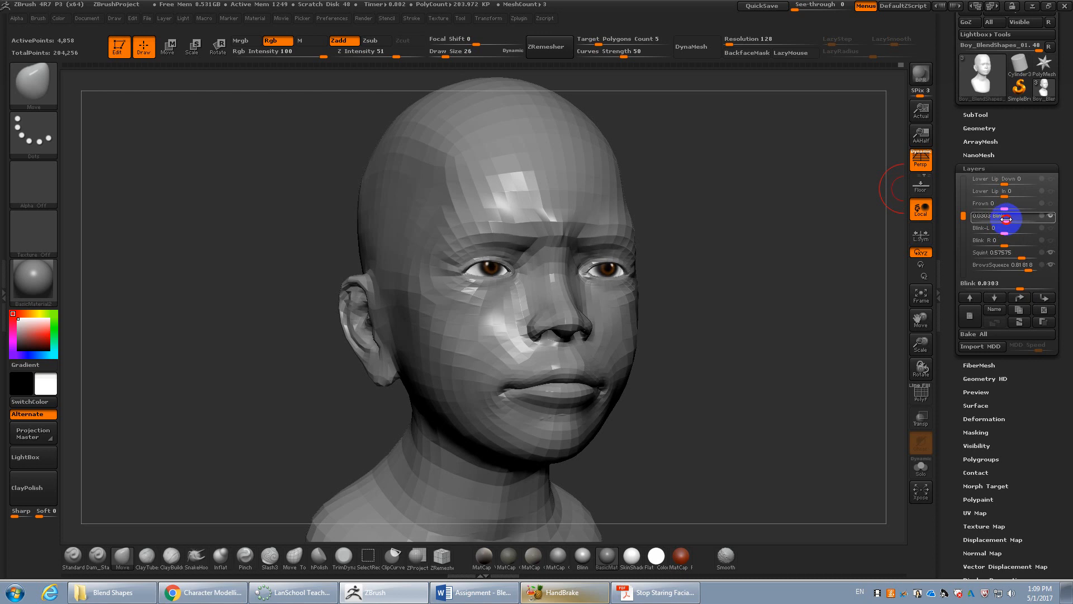
{"action": "left_click_drag", "start_coordinate": [1016, 256], "coordinate": [991, 269]}
Add a new layer and name it BrowsMidDown
{"action": "left_click_drag", "start_coordinate": [799, 299], "coordinate": [736, 290]}
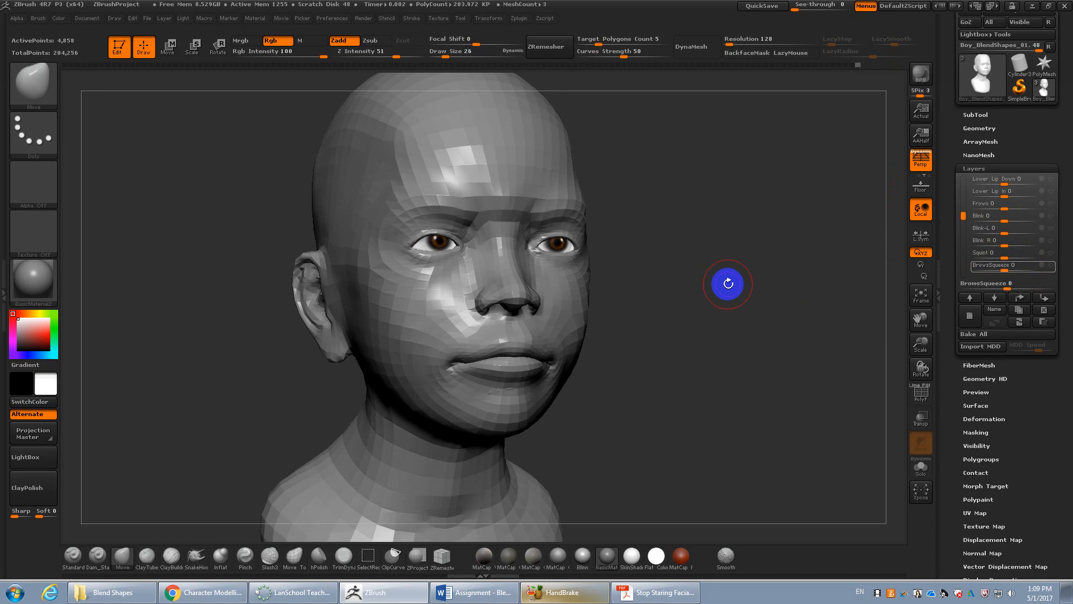
{"action": "left_click_drag", "start_coordinate": [716, 329], "coordinate": [721, 318]}
{"action": "left_click", "coordinate": [970, 317]}
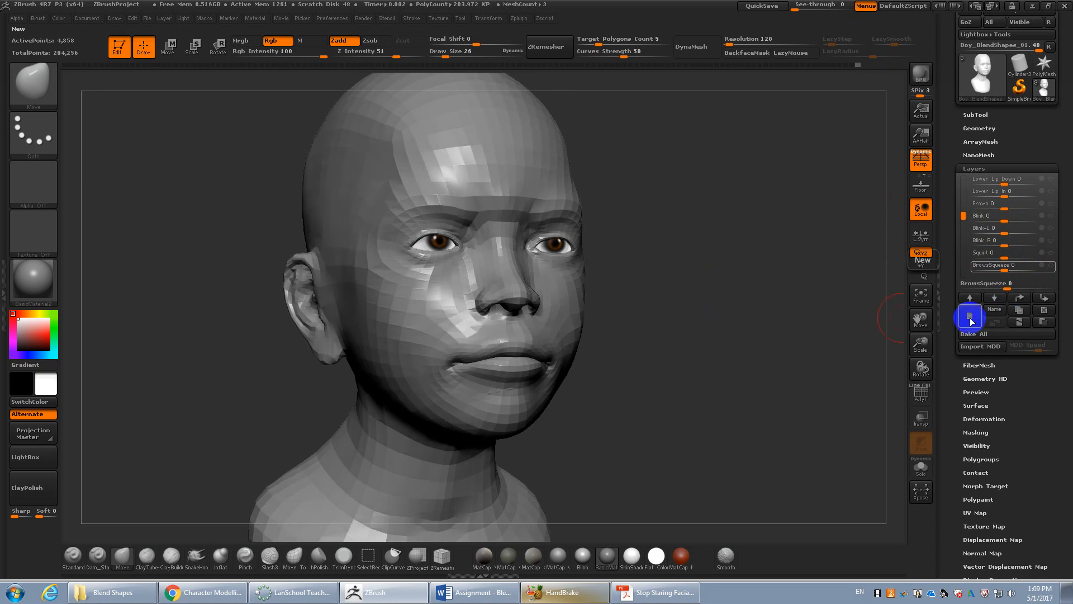
{"action": "left_click", "coordinate": [994, 311]}
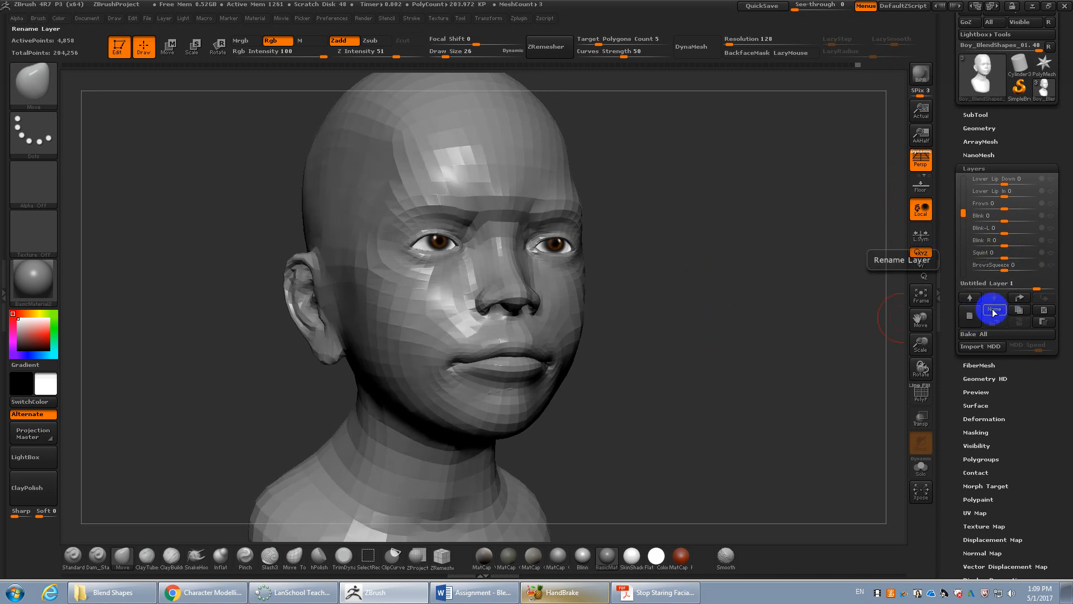
{"action": "left_click_drag", "start_coordinate": [963, 213], "coordinate": [964, 246]}
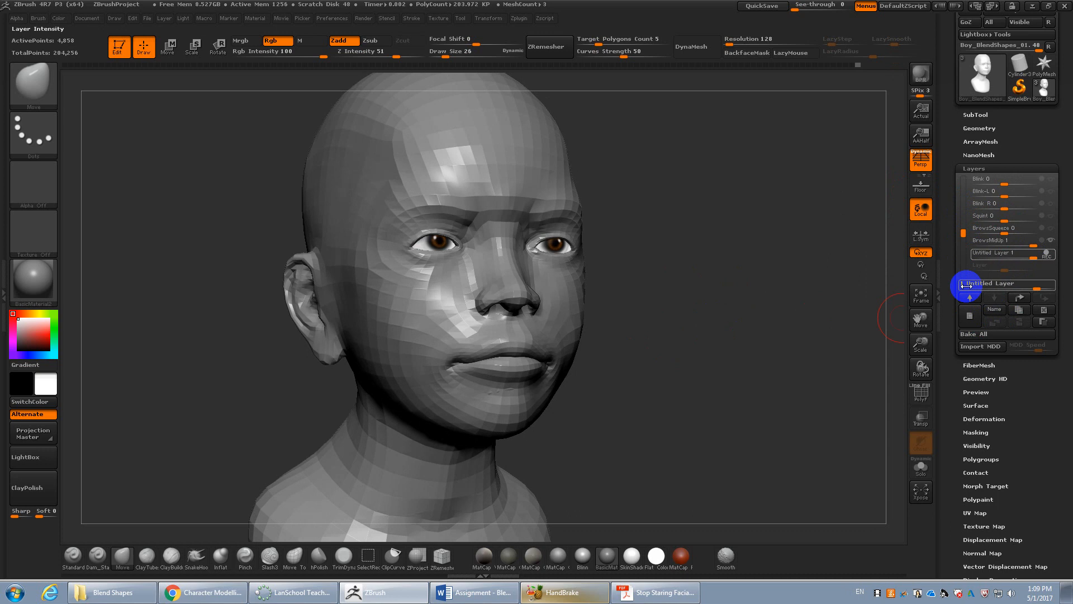
{"action": "left_click", "coordinate": [994, 310]}
{"action": "type", "text": "Brow"}
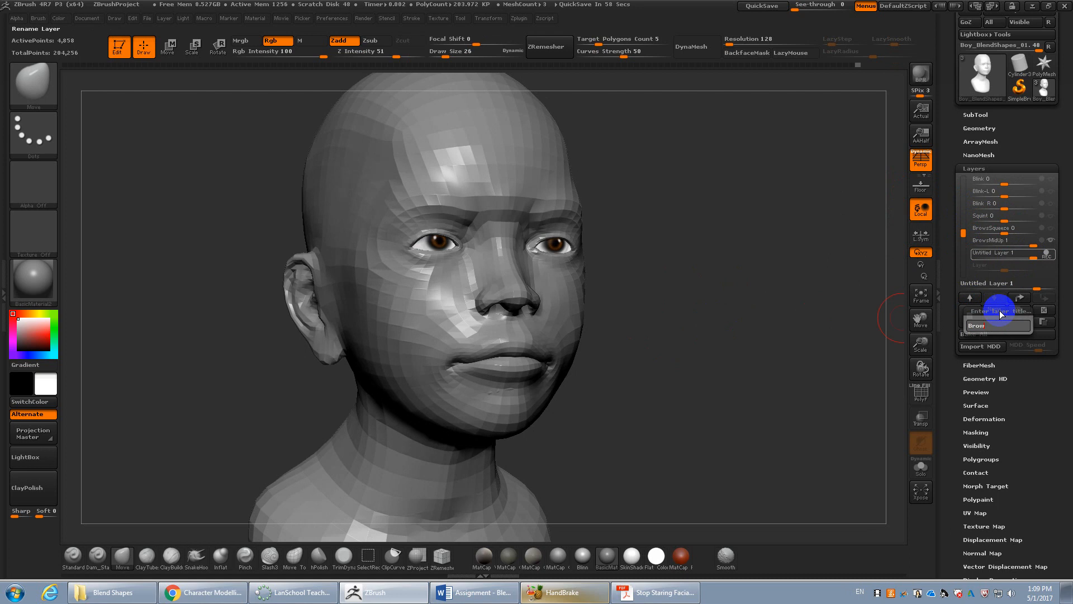
{"action": "type", "text": "sMidD"}
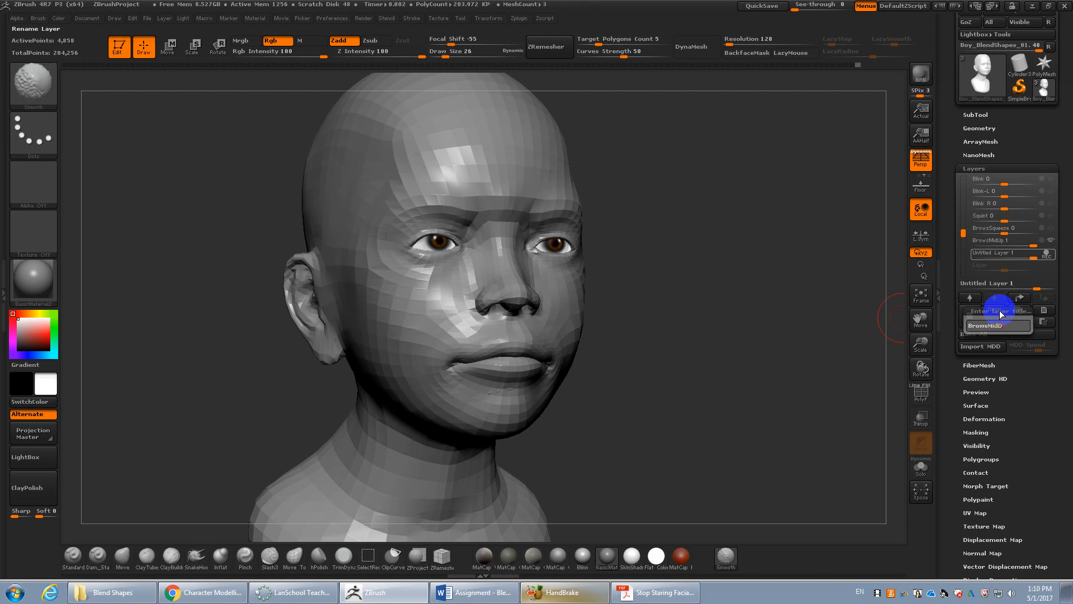
{"action": "type", "text": "own"}
{"action": "key", "text": "Return"}
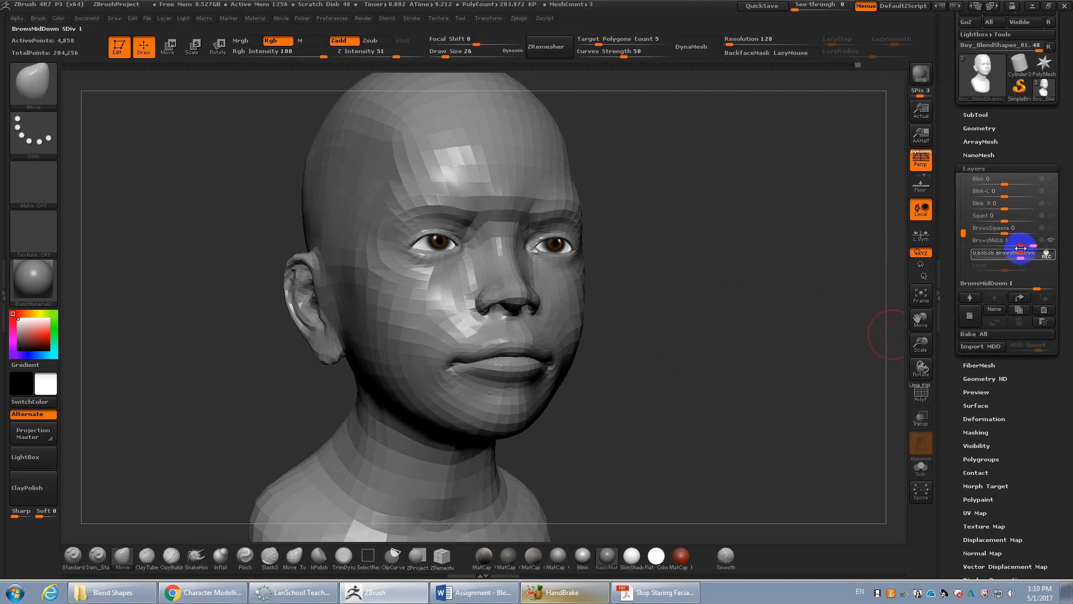
Set the BrowsMidUp layer to 0 and make BrowsMidDown the recording layer at strength 1
{"action": "left_click", "coordinate": [1045, 252]}
{"action": "left_click_drag", "start_coordinate": [1033, 244], "coordinate": [965, 247]}
{"action": "left_click", "coordinate": [1047, 229]}
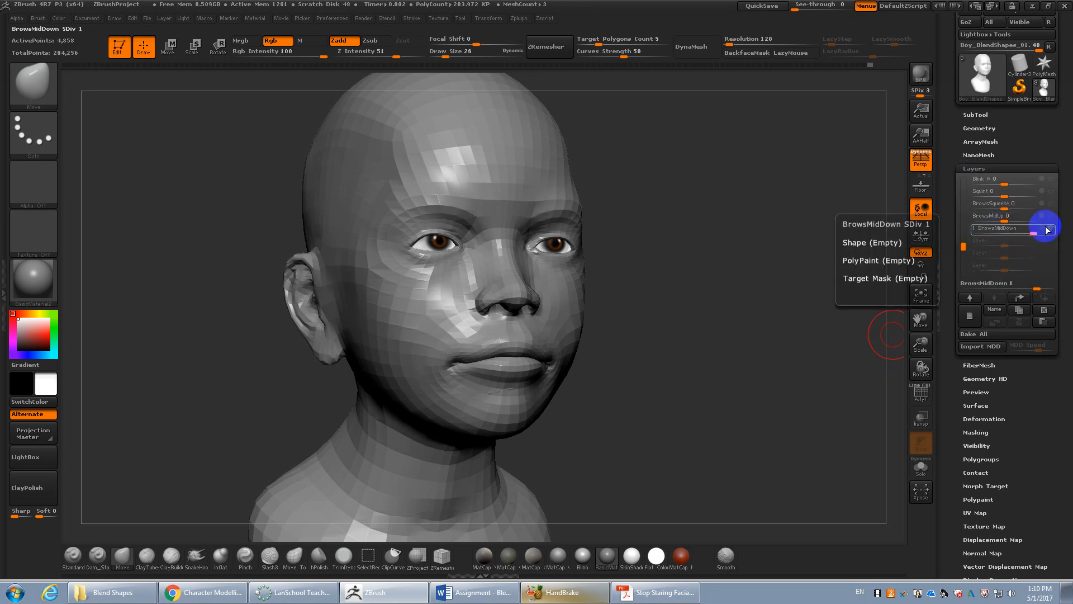
Lasso-mask the area between the eyebrows for the BrowsMidDown shape
{"action": "left_click_drag", "start_coordinate": [636, 291], "coordinate": [646, 278], "text": "shift"}
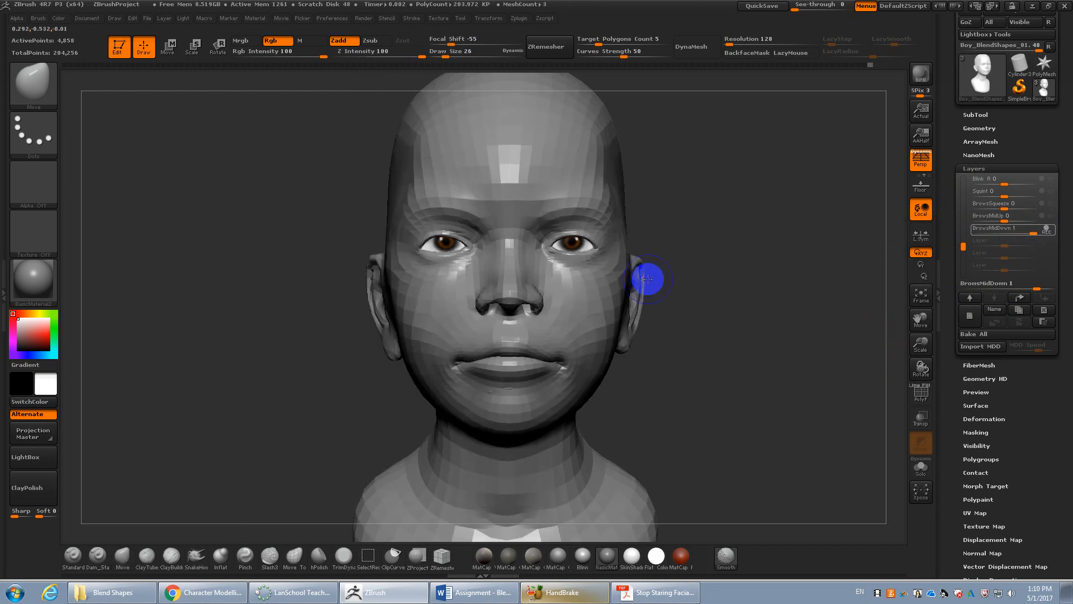
{"action": "left_click_drag", "start_coordinate": [750, 230], "coordinate": [753, 287], "text": "alt"}
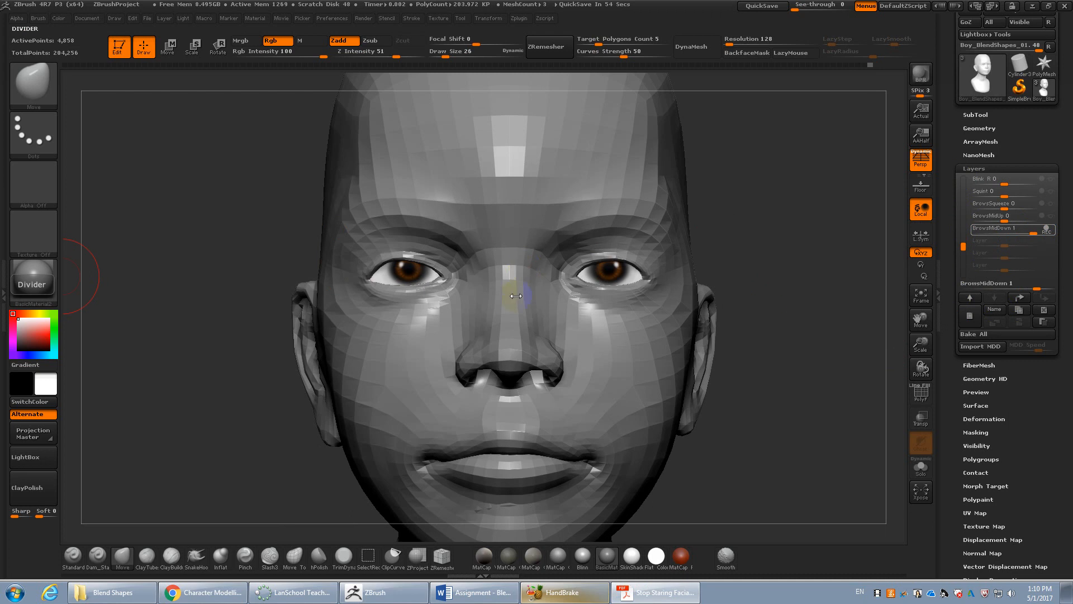
{"action": "key", "text": "ctrl"}
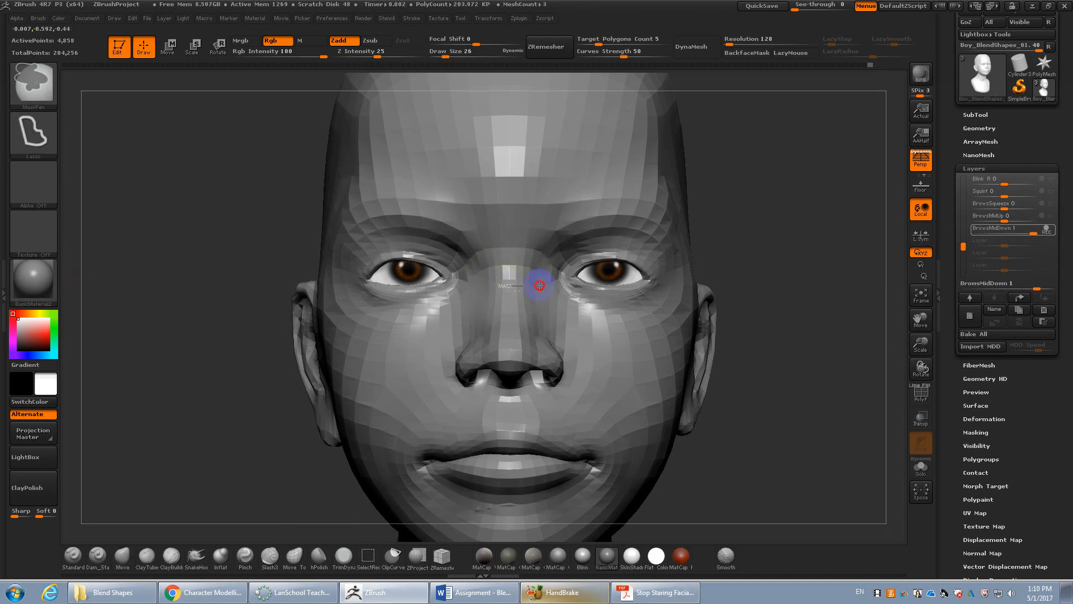
Mask everything except the inner brows, lower forehead and nose bridge, and display the head in the Blinn material
{"action": "mouse_move", "coordinate": [540, 285]}
{"action": "left_mouse_down", "text": "ctrl"}
{"action": "mouse_move", "coordinate": [582, 192]}
{"action": "mouse_move", "coordinate": [431, 175]}
{"action": "mouse_move", "coordinate": [436, 185]}
{"action": "left_mouse_up", "text": "ctrl"}
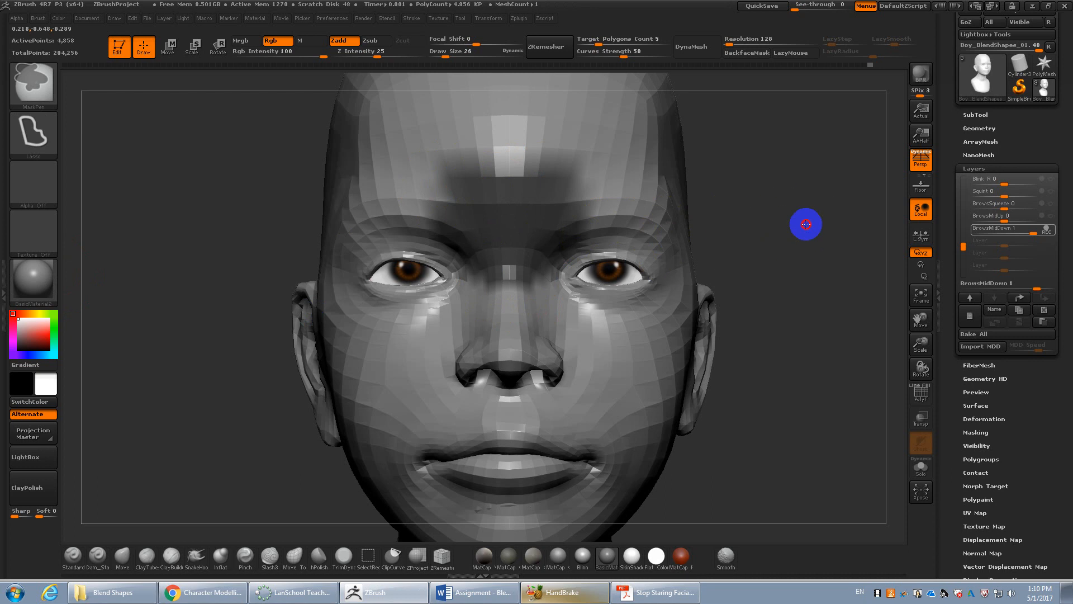
{"action": "left_click", "coordinate": [806, 224], "text": "ctrl"}
{"action": "left_click_drag", "start_coordinate": [766, 229], "coordinate": [839, 408], "text": "alt"}
{"action": "left_click", "coordinate": [585, 559]}
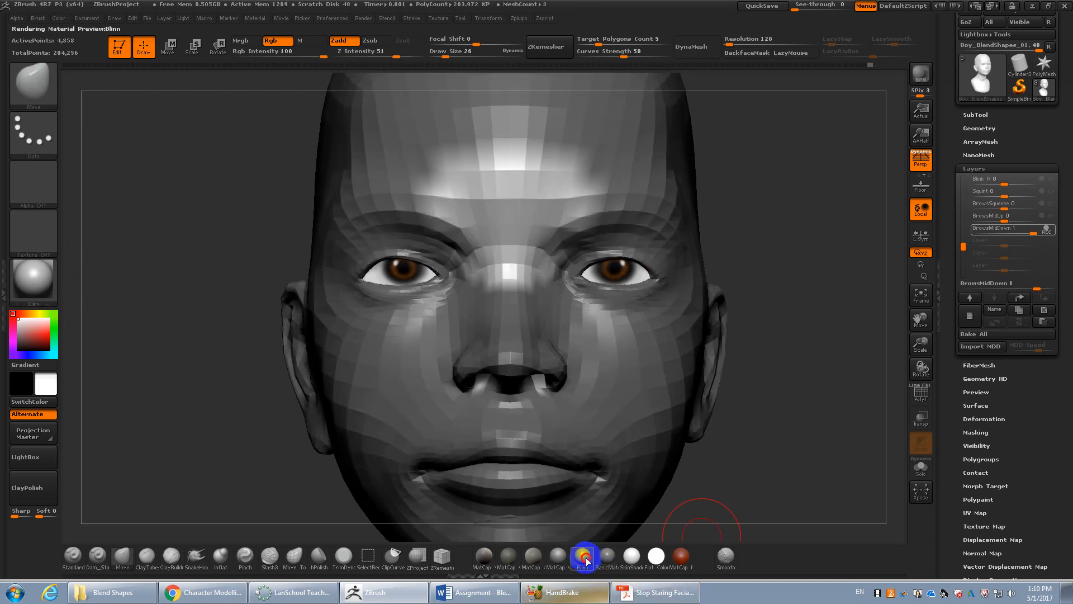
Pull the inner brows down with the Move brush, smooth the area between them, and clear the mask
{"action": "left_click_drag", "start_coordinate": [707, 267], "coordinate": [777, 244]}
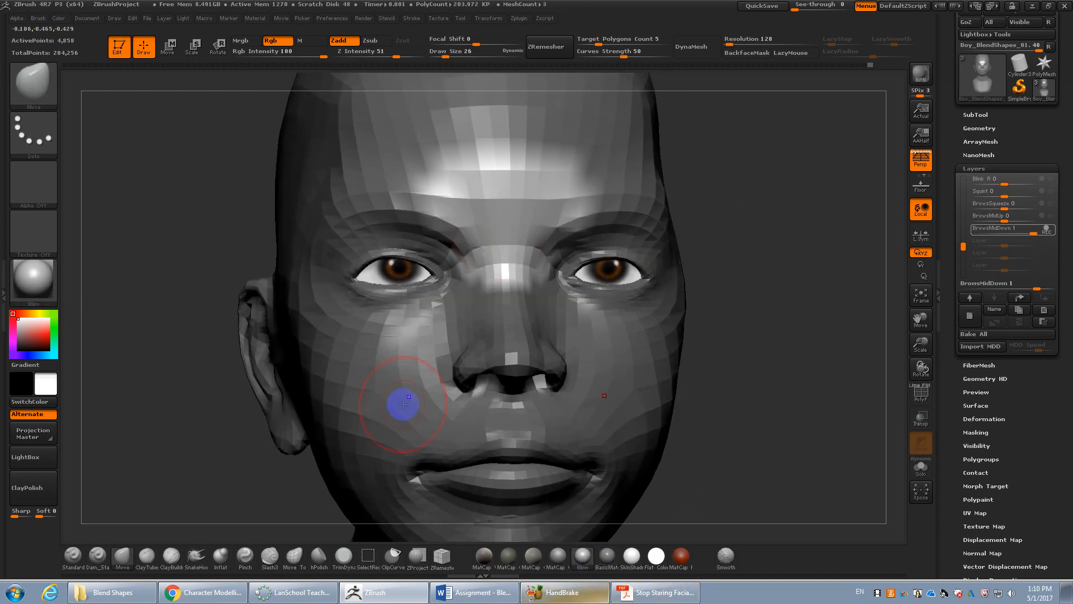
{"action": "left_click_drag", "start_coordinate": [223, 350], "coordinate": [256, 280]}
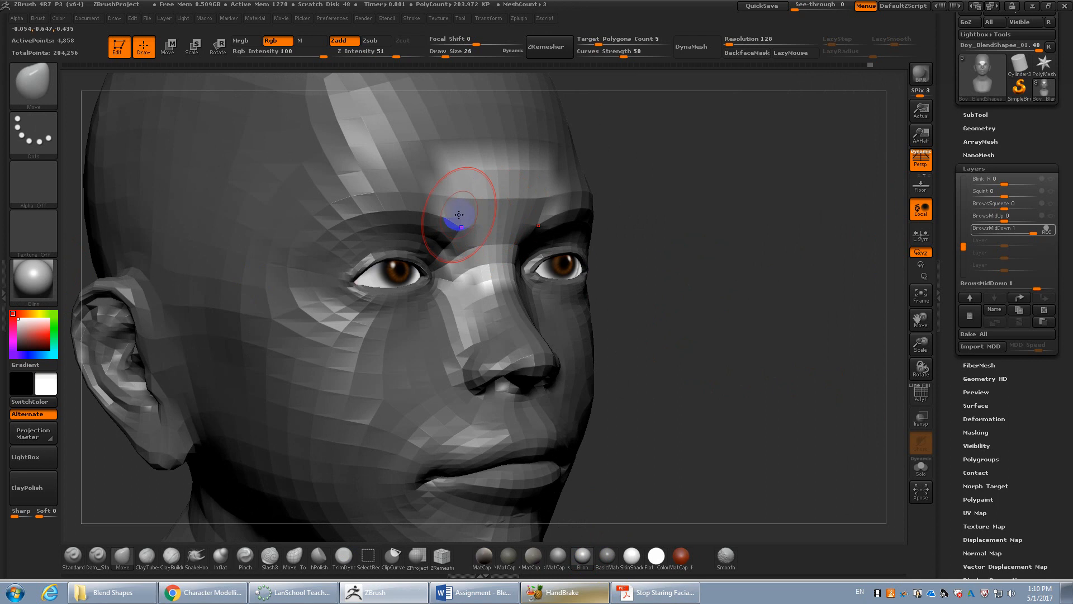
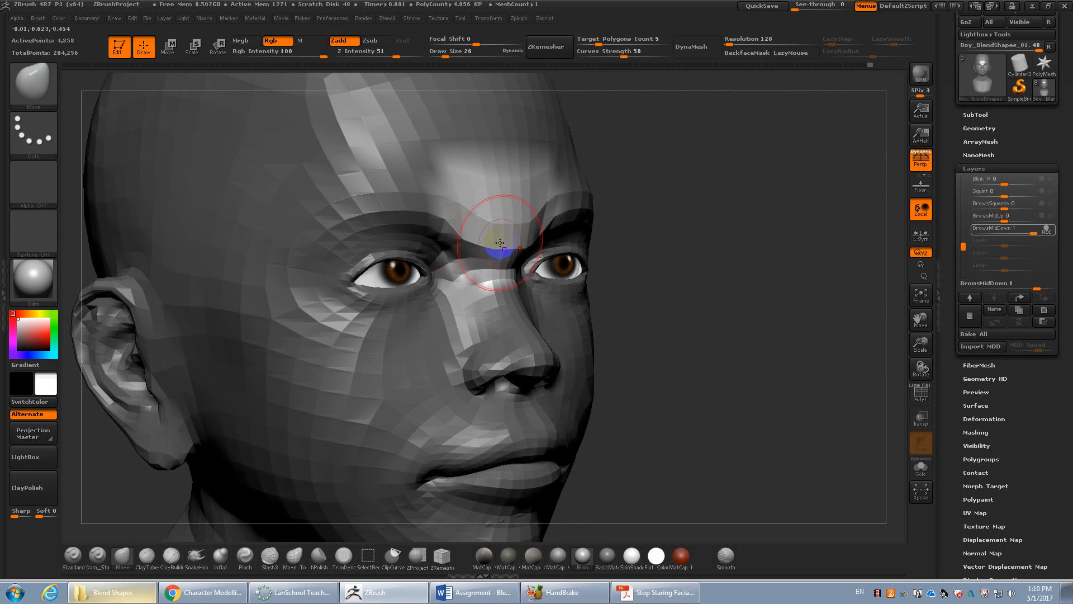
{"action": "left_click_drag", "start_coordinate": [500, 256], "coordinate": [491, 240], "text": "shift"}
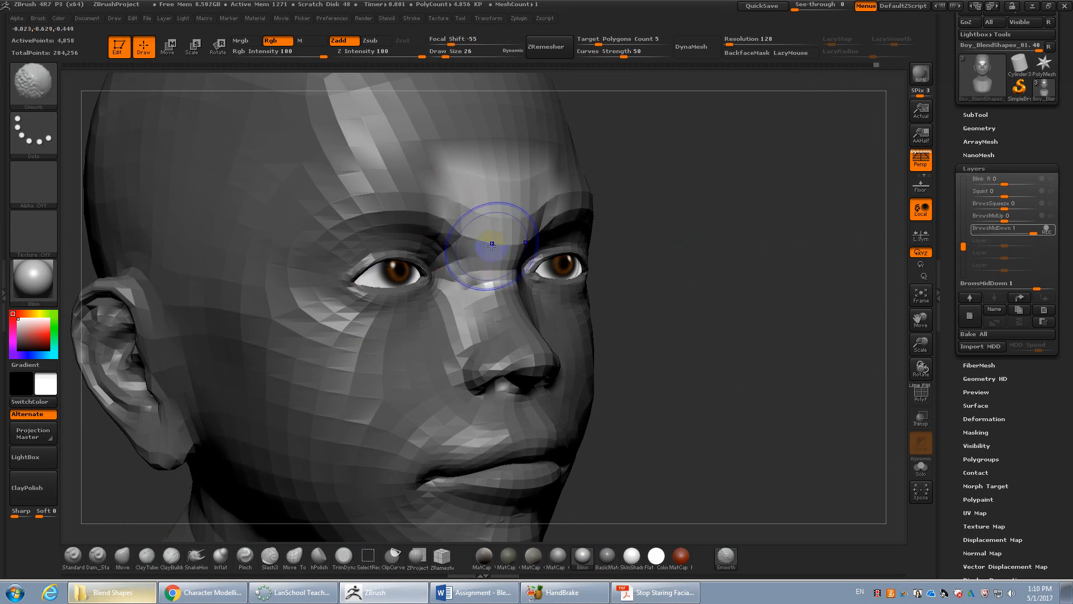
{"action": "left_click_drag", "start_coordinate": [642, 280], "coordinate": [801, 276]}
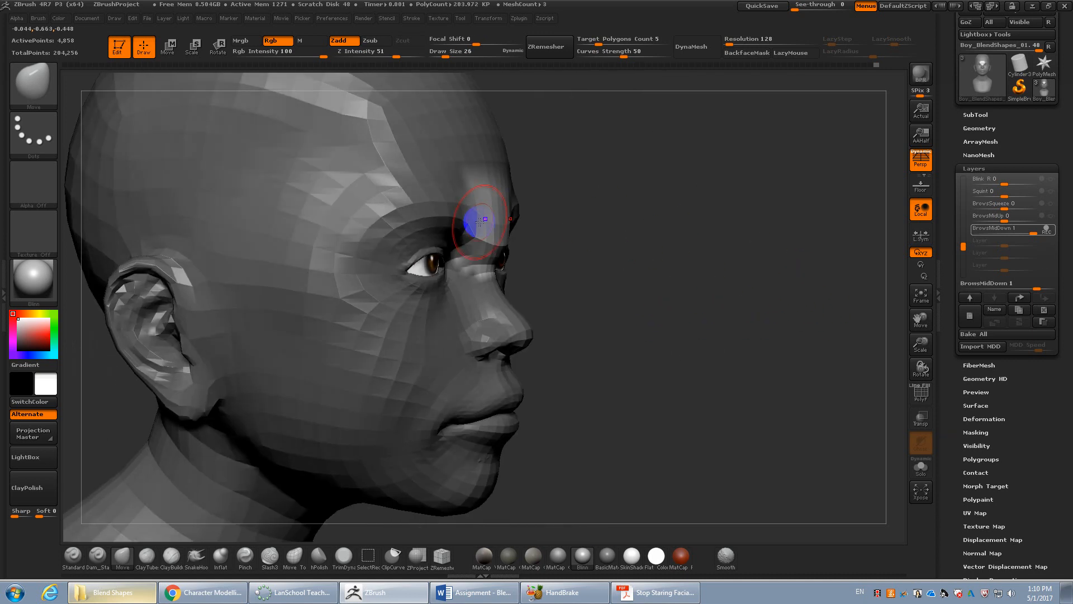
{"action": "left_click_drag", "start_coordinate": [553, 241], "coordinate": [738, 297]}
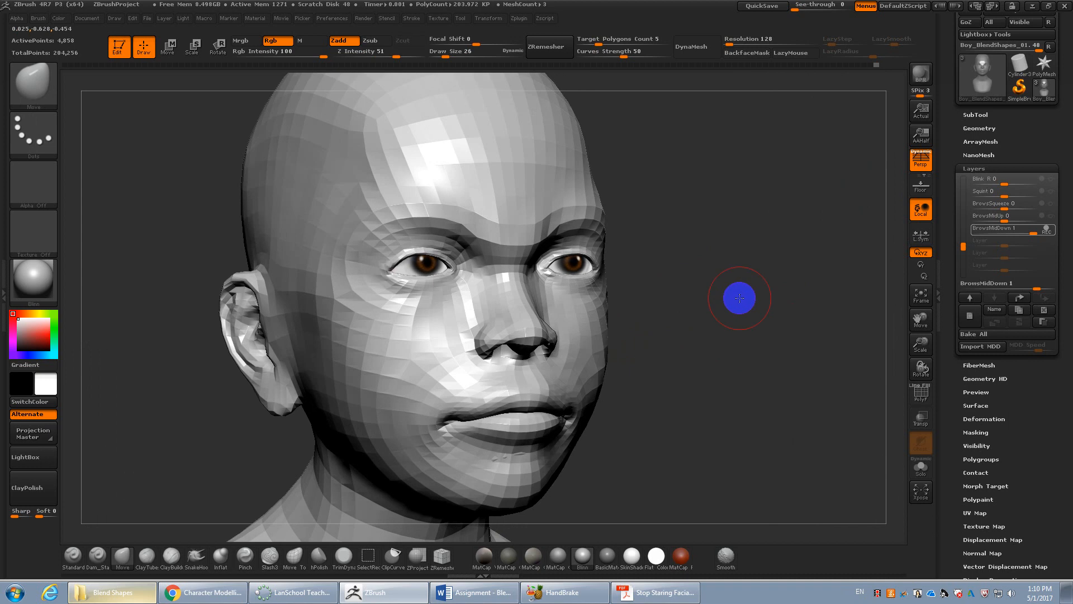
Restore the basic material and preview the BrowsMidDown layer by varying its intensity, ending at 1 with recording on
{"action": "left_click", "coordinate": [1049, 228]}
{"action": "left_click", "coordinate": [602, 562]}
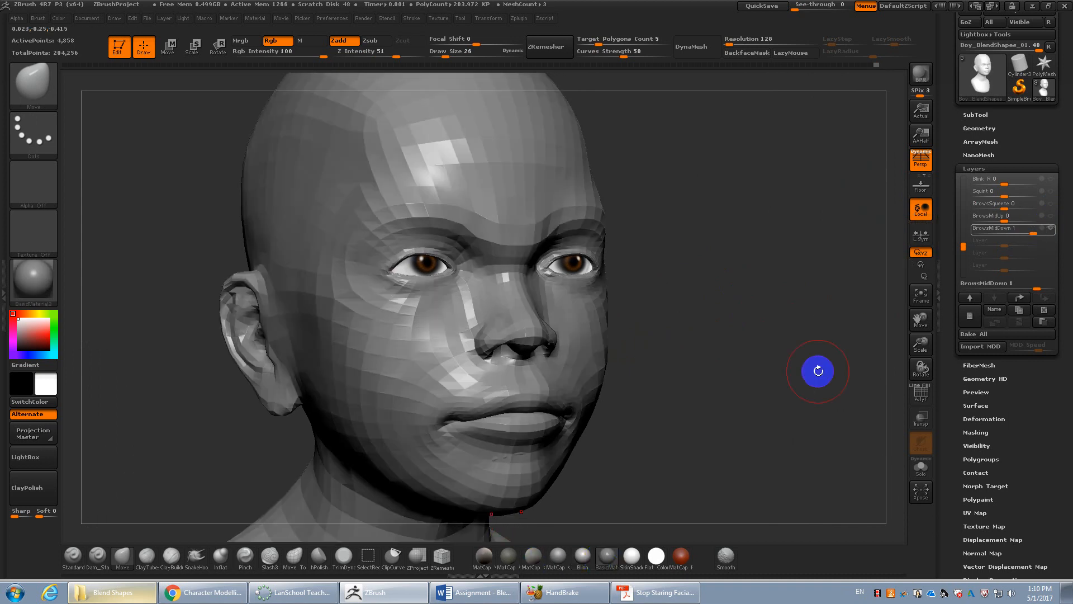
{"action": "left_click_drag", "start_coordinate": [1025, 230], "coordinate": [1044, 230]}
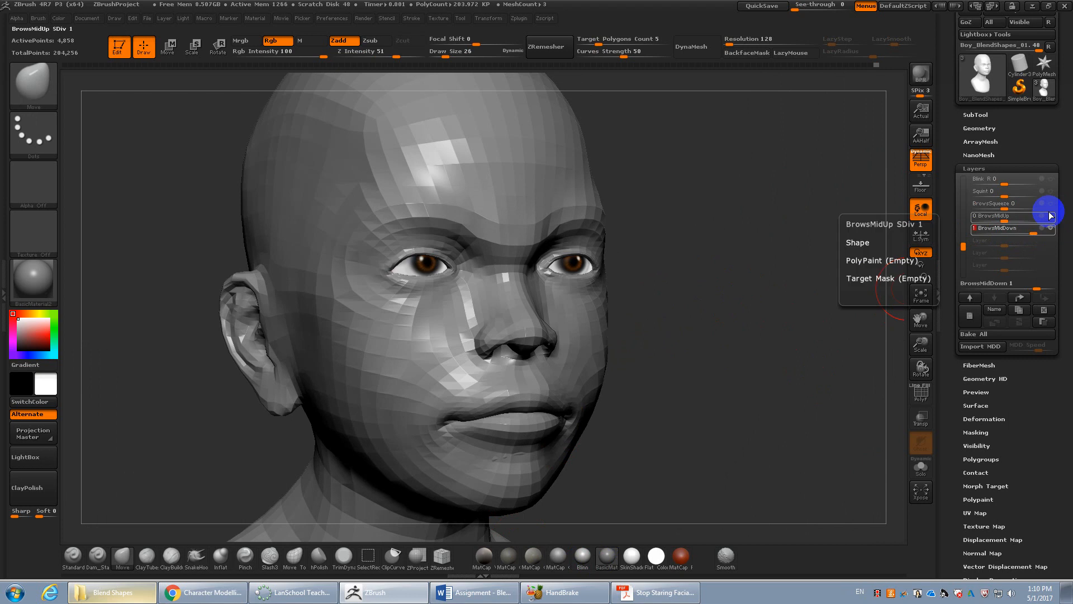
{"action": "left_click", "coordinate": [1046, 228]}
Refine the lowered inner brows and nose bridge using the Move brush with a draw size of 19
{"action": "left_click_drag", "start_coordinate": [693, 302], "coordinate": [705, 357], "text": "alt"}
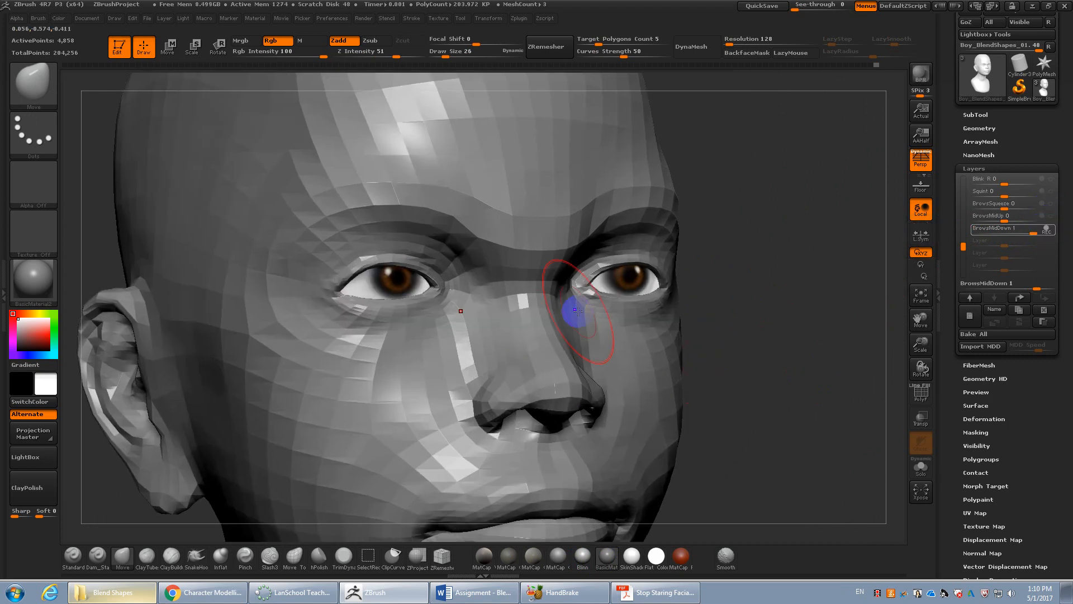
{"action": "left_click_drag", "start_coordinate": [795, 284], "coordinate": [726, 288], "text": "shift"}
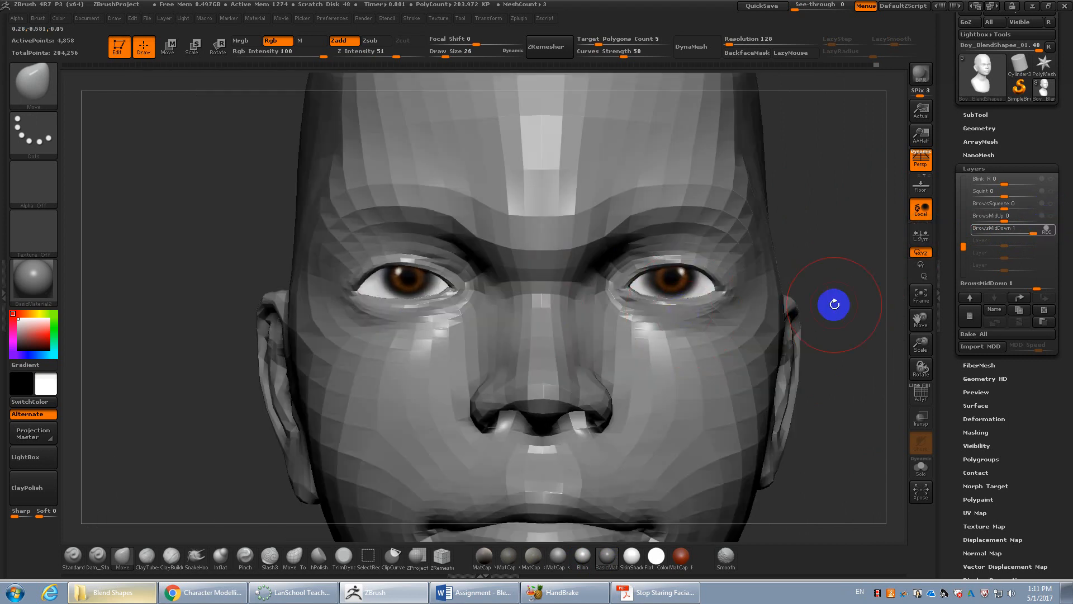
{"action": "left_click_drag", "start_coordinate": [834, 304], "coordinate": [889, 299]}
{"action": "key", "text": "s"}
{"action": "left_click_drag", "start_coordinate": [487, 303], "coordinate": [514, 307]}
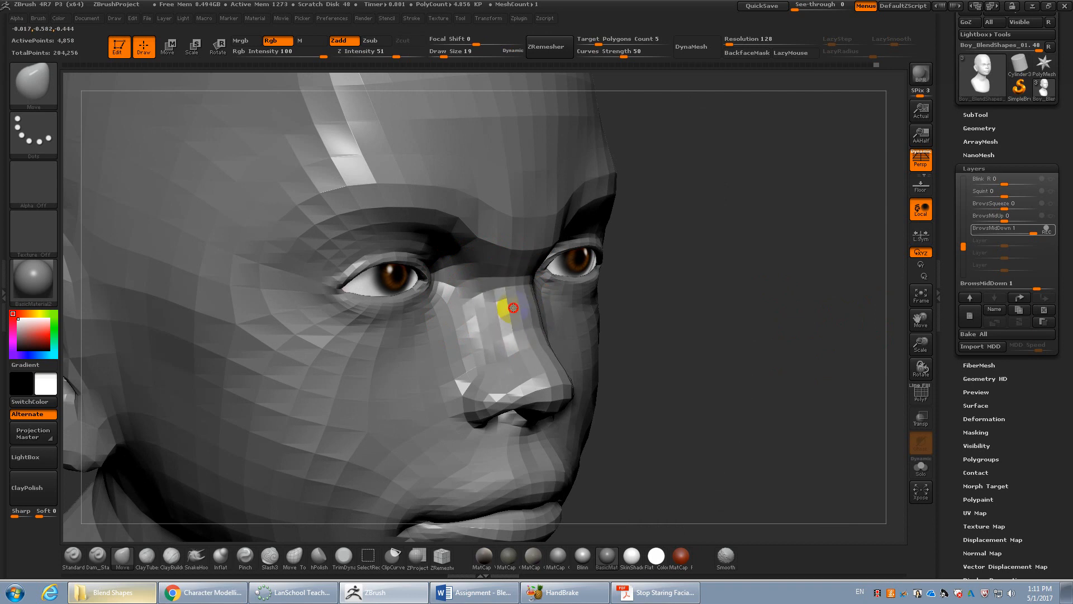
{"action": "left_click_drag", "start_coordinate": [654, 316], "coordinate": [458, 230]}
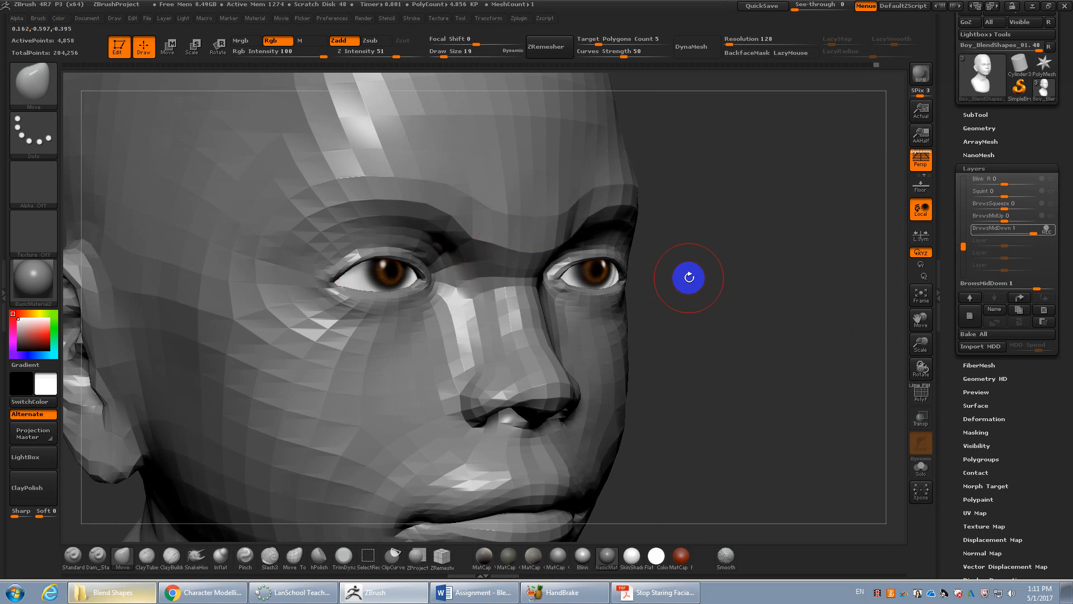
{"action": "mouse_move", "coordinate": [688, 277]}
{"action": "left_mouse_down", "text": "shift"}
{"action": "mouse_move", "coordinate": [609, 246]}
{"action": "mouse_move", "coordinate": [582, 259]}
{"action": "left_mouse_up", "text": "shift"}
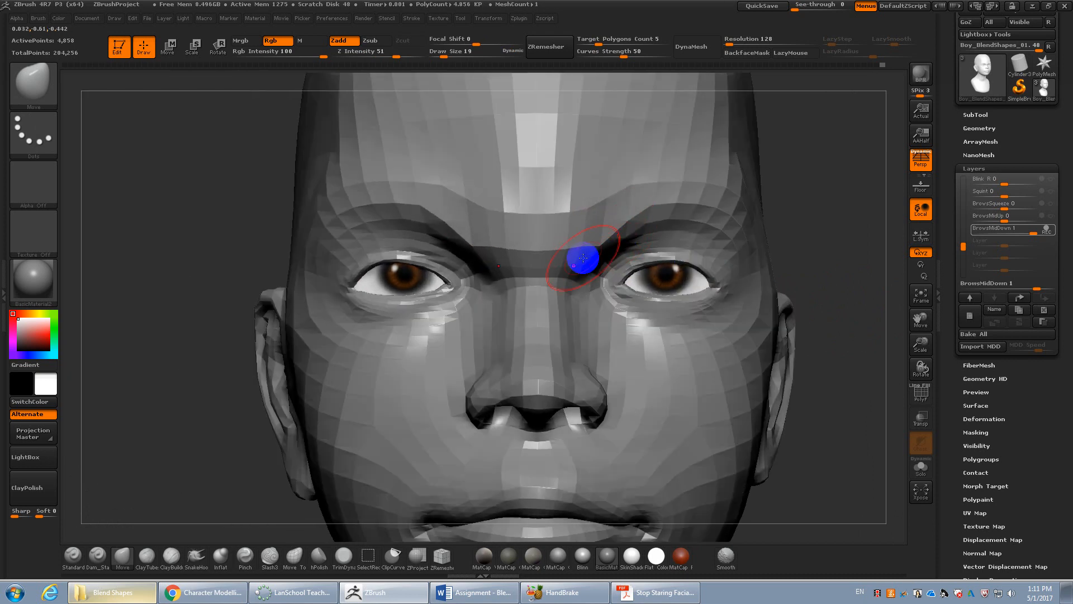
Try a blend of shapes by setting the BrowsMidDown layer to 0.67676 and adding a partial Blink
{"action": "mouse_move", "coordinate": [829, 328]}
{"action": "left_mouse_down", "text": "alt"}
{"action": "mouse_move", "coordinate": [792, 275]}
{"action": "mouse_move", "coordinate": [769, 273]}
{"action": "mouse_move", "coordinate": [900, 288]}
{"action": "left_mouse_up", "text": "alt"}
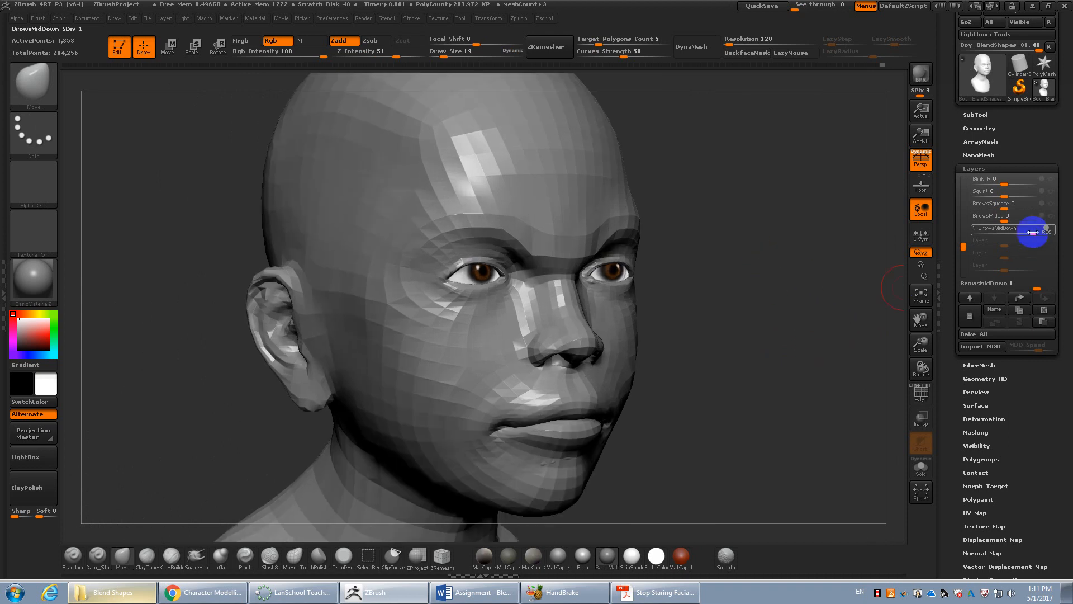
{"action": "mouse_move", "coordinate": [1042, 235]}
{"action": "left_mouse_down"}
{"action": "mouse_move", "coordinate": [1012, 232]}
{"action": "mouse_move", "coordinate": [1023, 233]}
{"action": "left_mouse_up"}
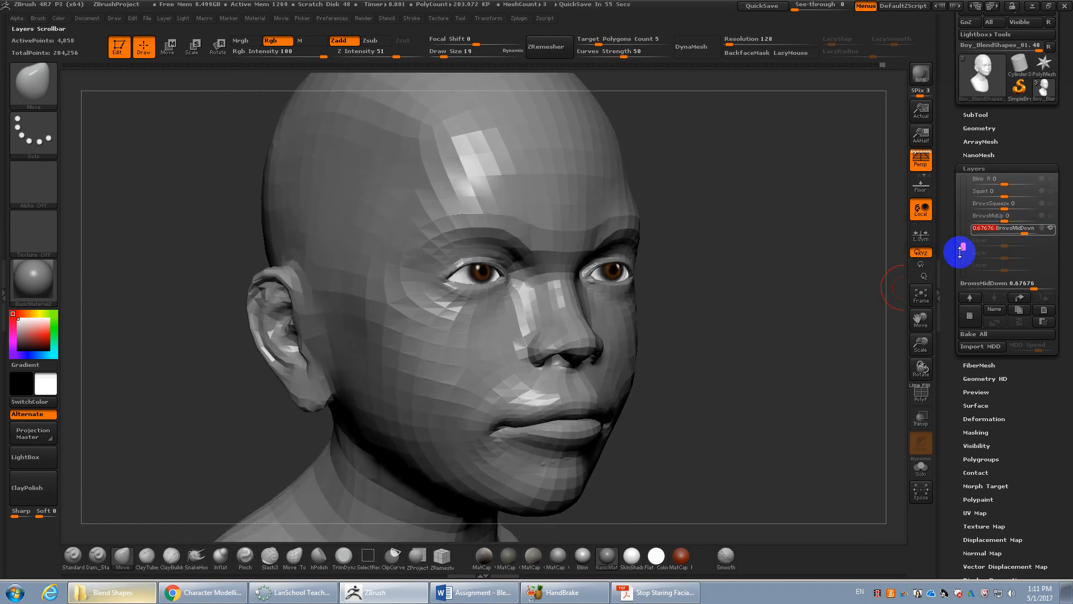
{"action": "left_click_drag", "start_coordinate": [960, 251], "coordinate": [965, 180]}
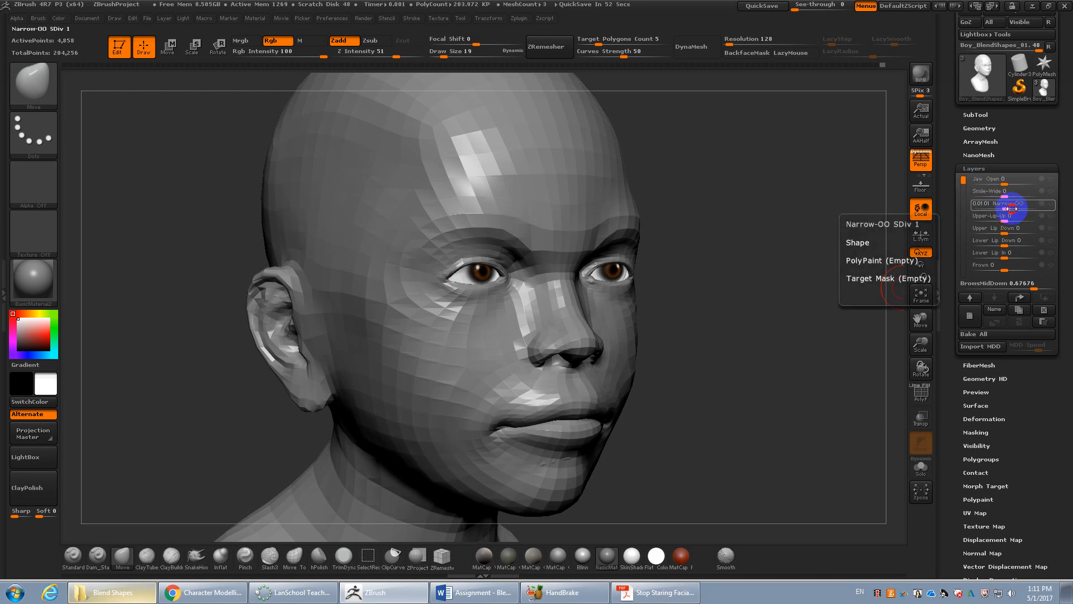
{"action": "left_click_drag", "start_coordinate": [1012, 208], "coordinate": [1013, 230]}
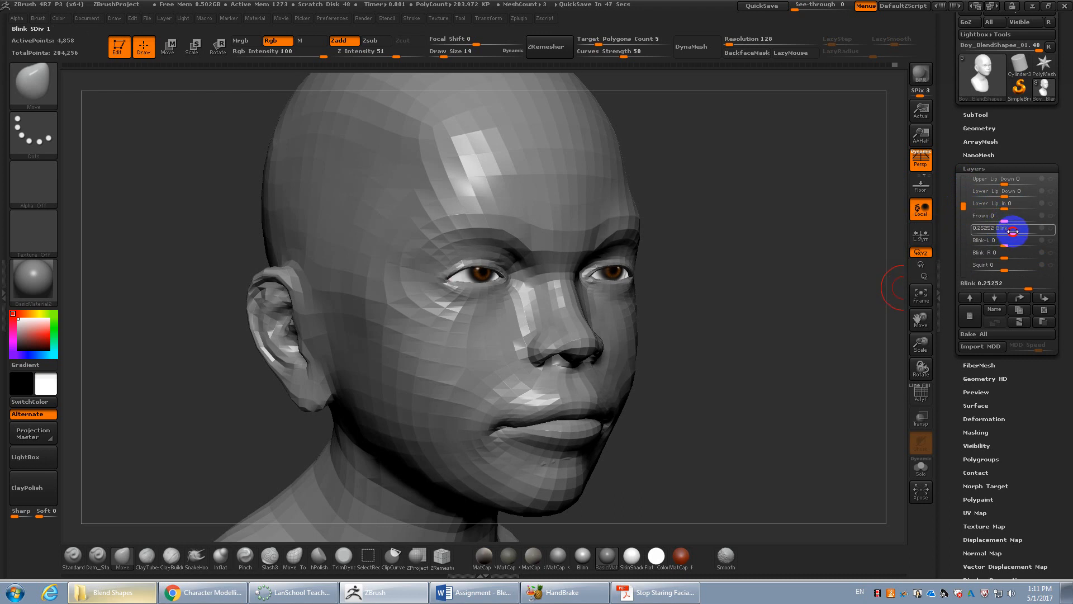
Test the lowered brows with a mouth expression by setting Upper-Lip-Up to 0.71717 and Lower Lip Down to 0.55555
{"action": "left_click_drag", "start_coordinate": [963, 202], "coordinate": [1027, 187]}
{"action": "left_click_drag", "start_coordinate": [714, 315], "coordinate": [750, 338]}
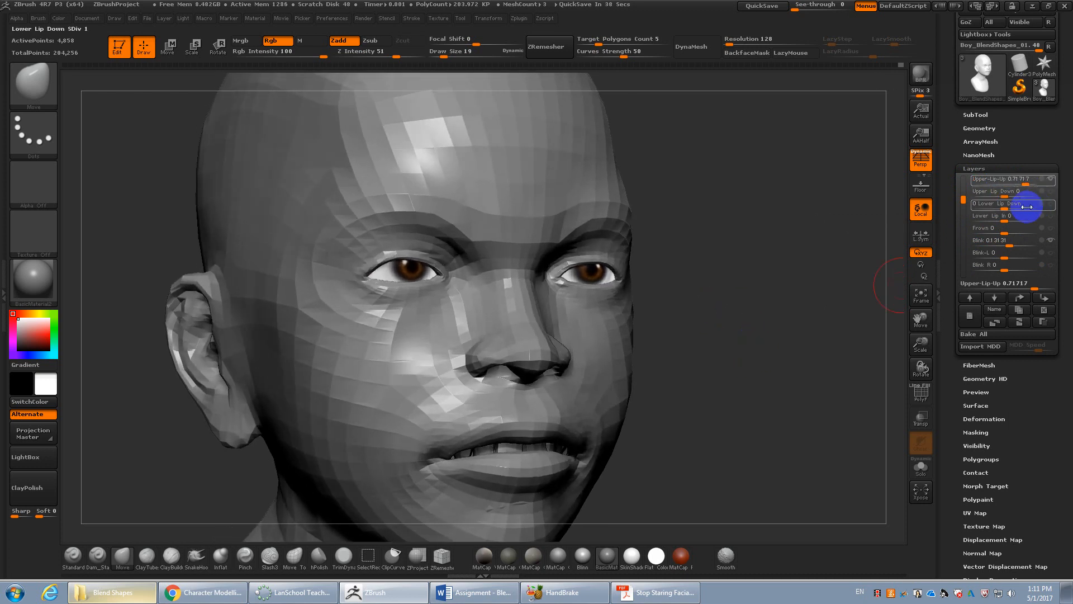
{"action": "left_click_drag", "start_coordinate": [1006, 207], "coordinate": [1021, 204]}
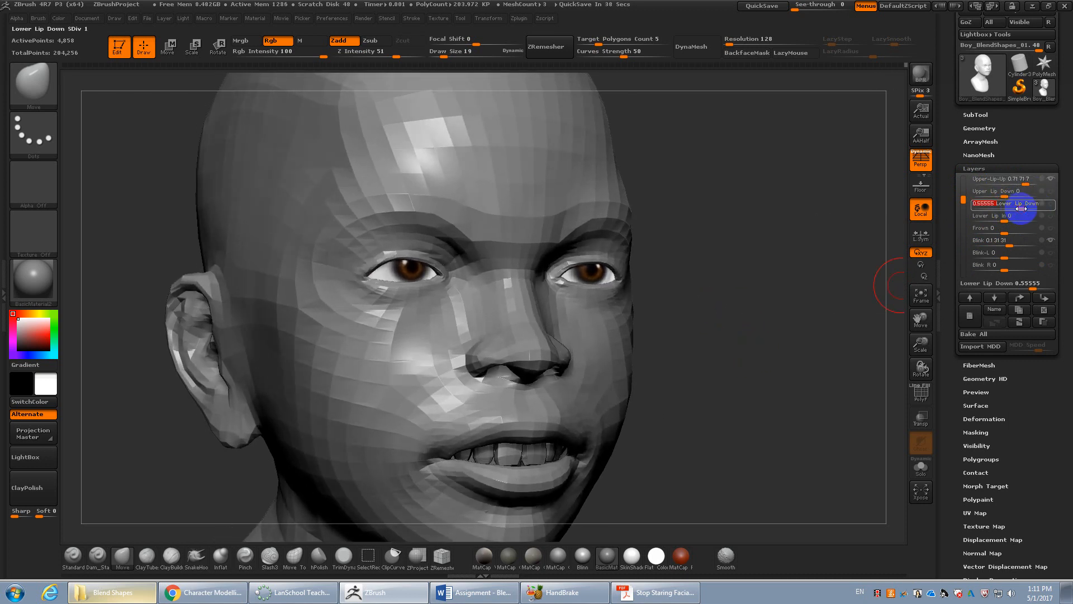
{"action": "left_click_drag", "start_coordinate": [800, 296], "coordinate": [744, 302]}
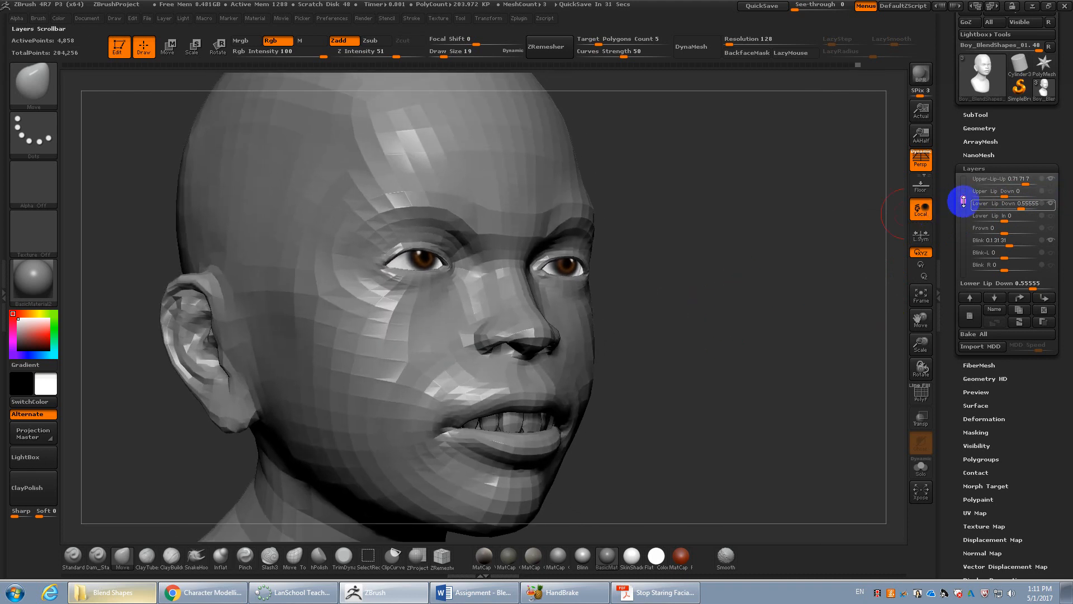
Reset the Upper-Lip-Up, Lower Lip Down, Blink and BrowsMidDown layer intensities to 0
{"action": "left_click_drag", "start_coordinate": [964, 201], "coordinate": [961, 175]}
{"action": "left_click_drag", "start_coordinate": [1025, 223], "coordinate": [1001, 241]}
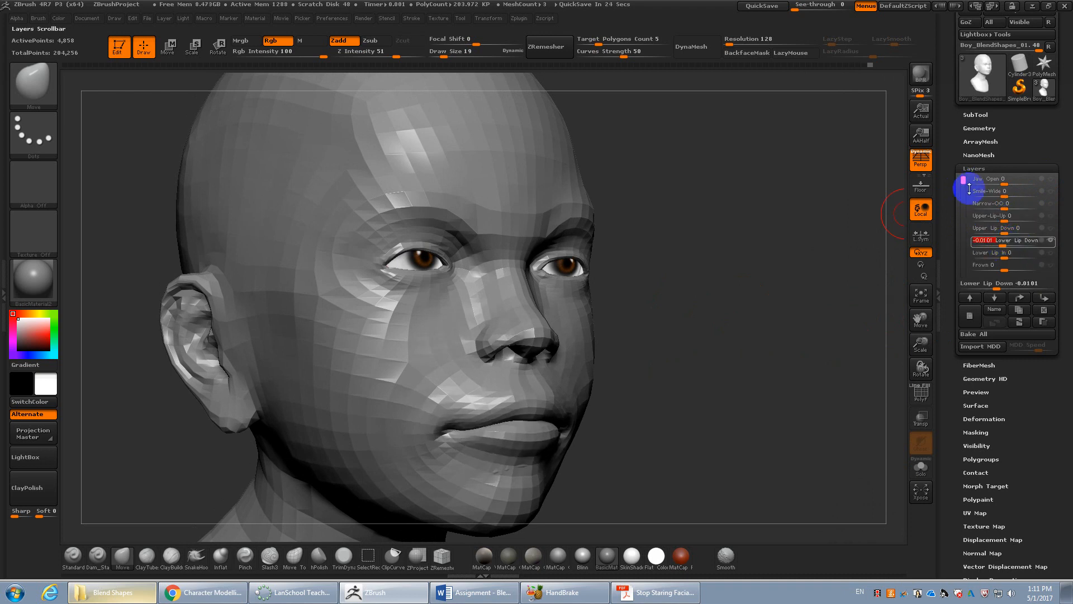
{"action": "left_click", "coordinate": [1006, 246]}
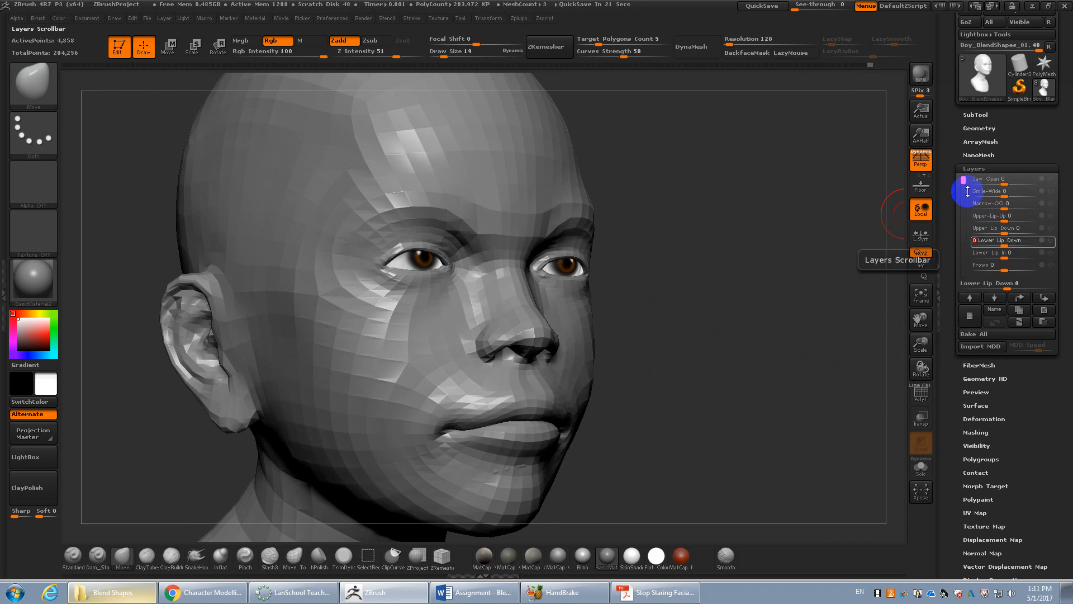
{"action": "left_click_drag", "start_coordinate": [971, 186], "coordinate": [962, 246]}
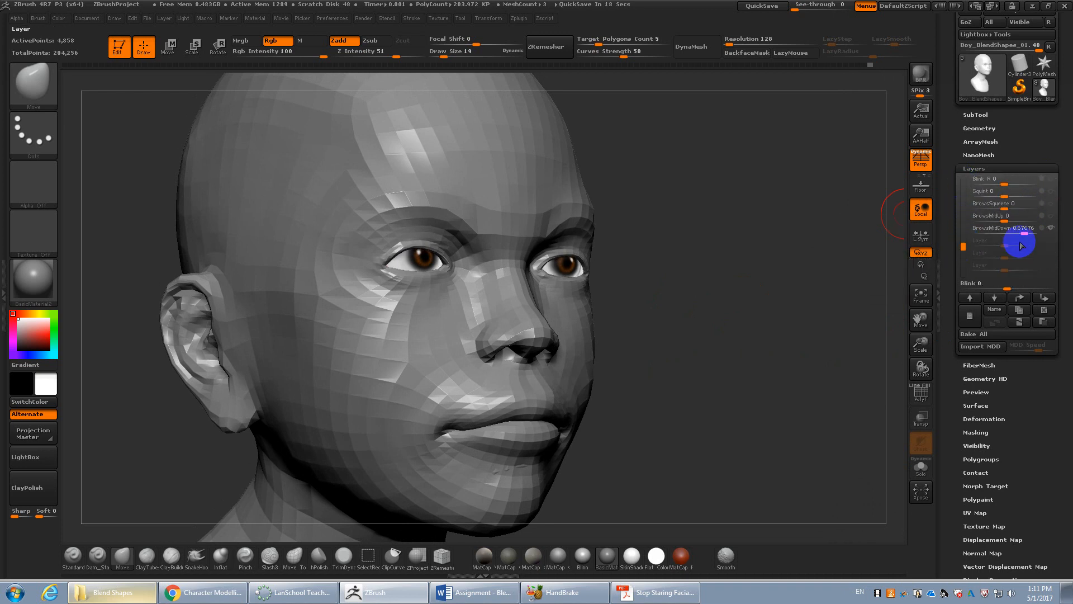
{"action": "left_click", "coordinate": [1021, 230]}
{"action": "left_click_drag", "start_coordinate": [1022, 230], "coordinate": [1006, 231]}
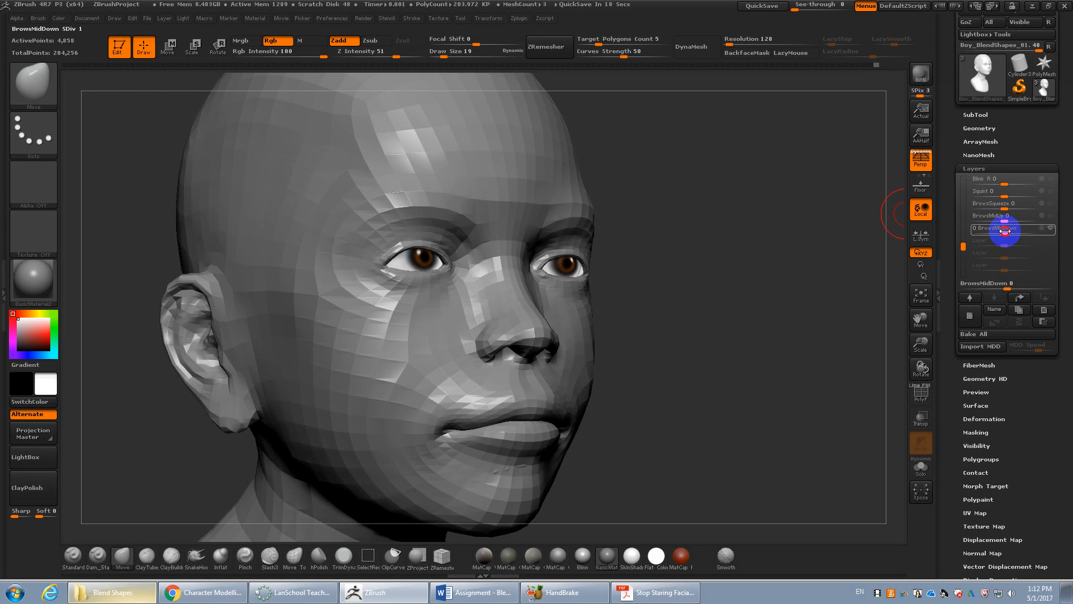
Switch to the Word assignment document to check which blend shape to create
{"action": "left_click", "coordinate": [535, 601]}
{"action": "left_click", "coordinate": [532, 594]}
{"action": "left_click", "coordinate": [495, 590]}
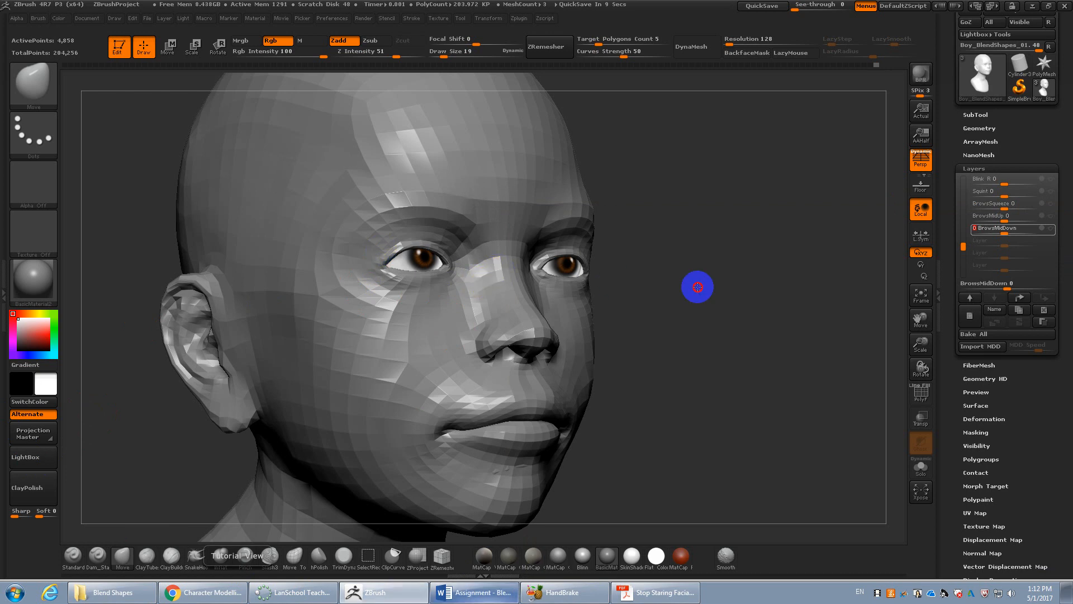
Create a new layer and name it BrowsOutUp
{"action": "left_click", "coordinate": [970, 317]}
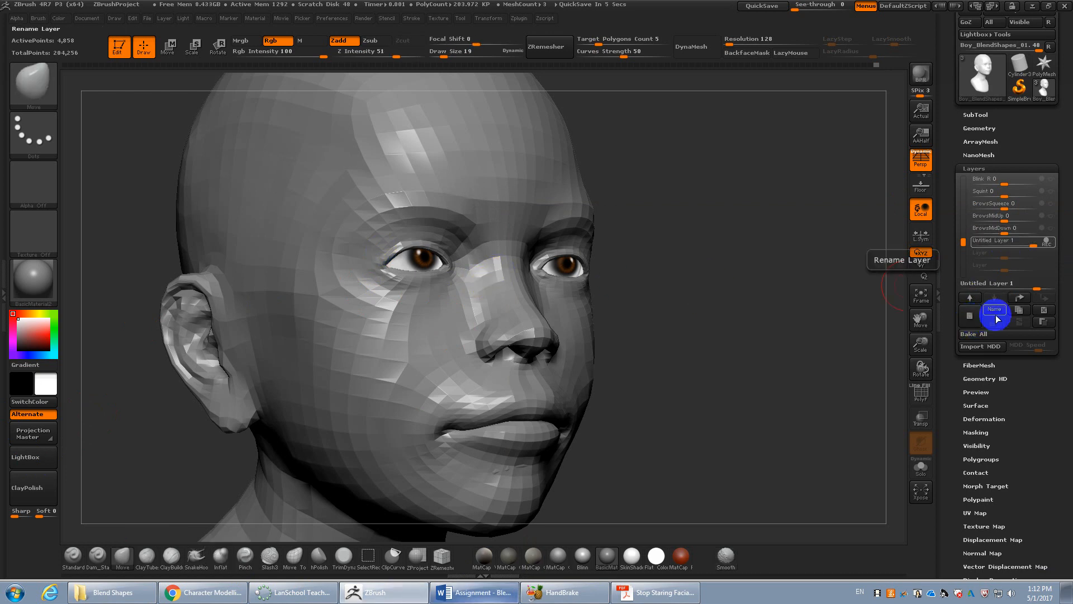
{"action": "left_click", "coordinate": [995, 311]}
{"action": "type", "text": "Brow"}
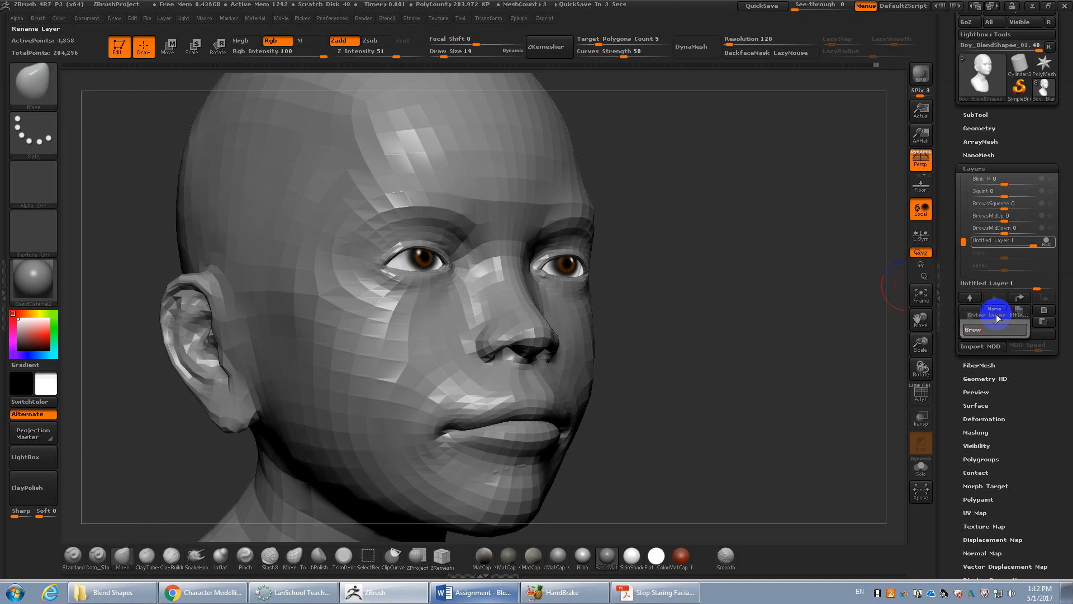
{"action": "type", "text": "sDOutUp"}
{"action": "key", "text": "Return"}
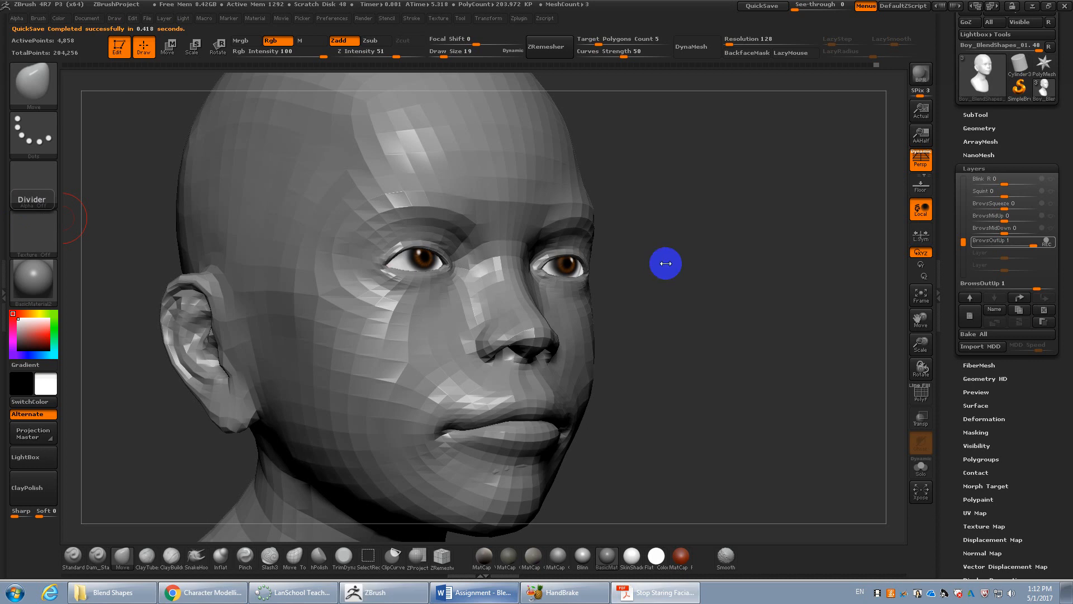
Mask the outer brows and the forehead above them on both sides of the head, and invert the mask
{"action": "left_click_drag", "start_coordinate": [665, 264], "coordinate": [730, 268]}
{"action": "key", "text": "ctrl"}
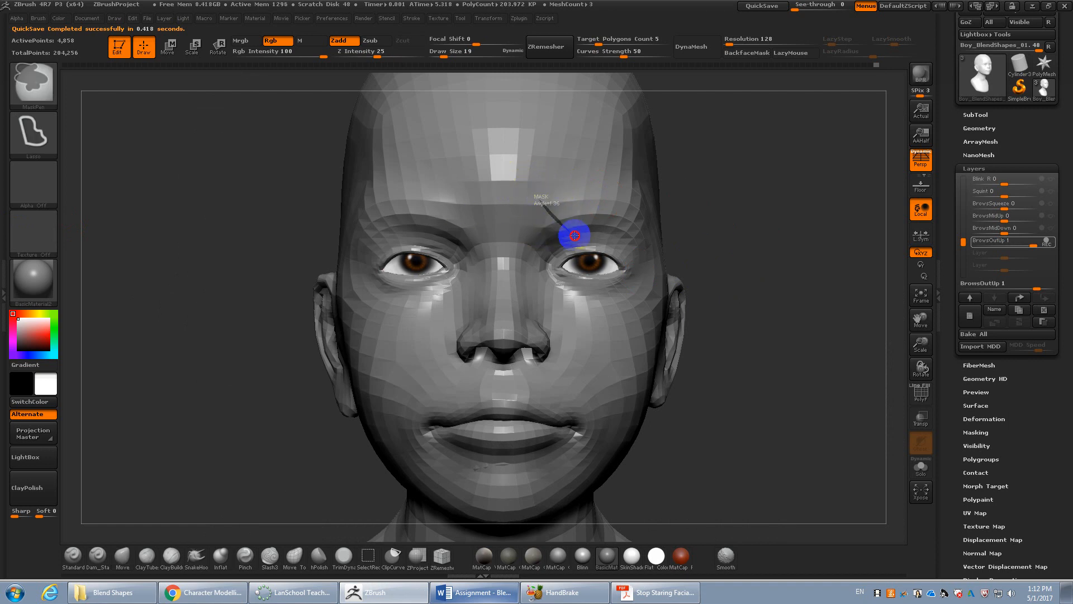
{"action": "mouse_move", "coordinate": [574, 236]}
{"action": "left_mouse_down", "text": "ctrl"}
{"action": "mouse_move", "coordinate": [643, 241]}
{"action": "mouse_move", "coordinate": [663, 196]}
{"action": "mouse_move", "coordinate": [635, 134]}
{"action": "mouse_move", "coordinate": [569, 124]}
{"action": "left_mouse_up", "text": "ctrl"}
{"action": "mouse_move", "coordinate": [534, 214]}
{"action": "left_mouse_down", "text": "ctrl"}
{"action": "mouse_move", "coordinate": [563, 233]}
{"action": "mouse_move", "coordinate": [628, 240]}
{"action": "left_mouse_up", "text": "ctrl"}
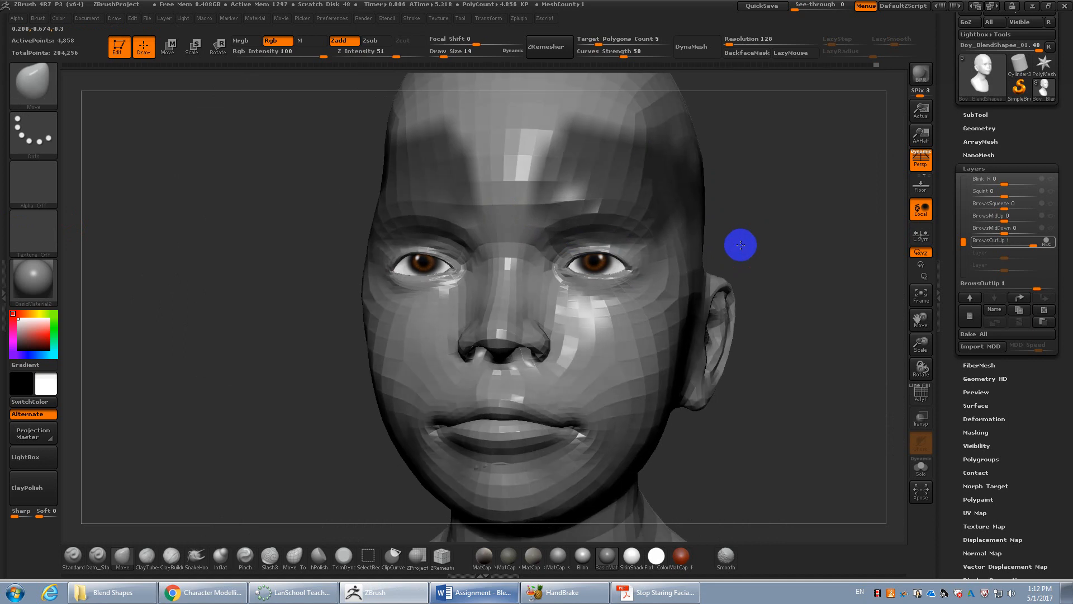
{"action": "left_click", "coordinate": [805, 224], "text": "ctrl"}
Extend the mask over the side and back of the head, leaving only the outer brows and front forehead editable
{"action": "left_click_drag", "start_coordinate": [829, 226], "coordinate": [800, 229], "text": "shift"}
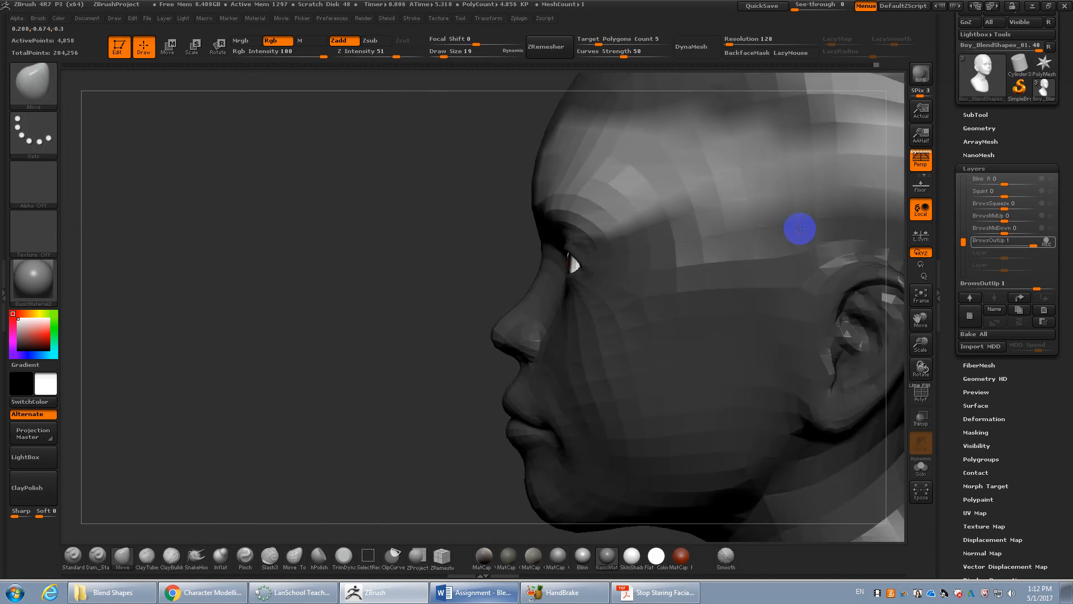
{"action": "left_click_drag", "start_coordinate": [362, 292], "coordinate": [357, 218], "text": "alt"}
{"action": "mouse_move", "coordinate": [826, 140]}
{"action": "left_mouse_down", "text": "ctrl"}
{"action": "mouse_move", "coordinate": [695, 77]}
{"action": "mouse_move", "coordinate": [686, 331]}
{"action": "mouse_move", "coordinate": [830, 205]}
{"action": "left_mouse_up", "text": "ctrl"}
{"action": "mouse_move", "coordinate": [760, 114]}
{"action": "left_mouse_down", "text": "ctrl"}
{"action": "mouse_move", "coordinate": [586, 150]}
{"action": "mouse_move", "coordinate": [592, 230]}
{"action": "left_mouse_up", "text": "ctrl"}
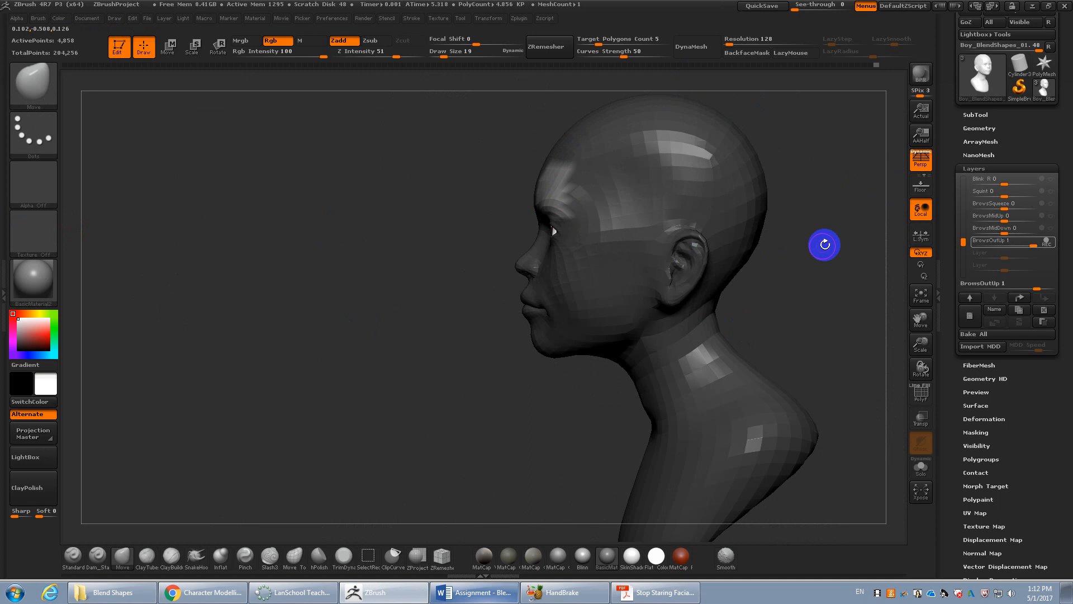
{"action": "left_click_drag", "start_coordinate": [824, 244], "coordinate": [607, 223]}
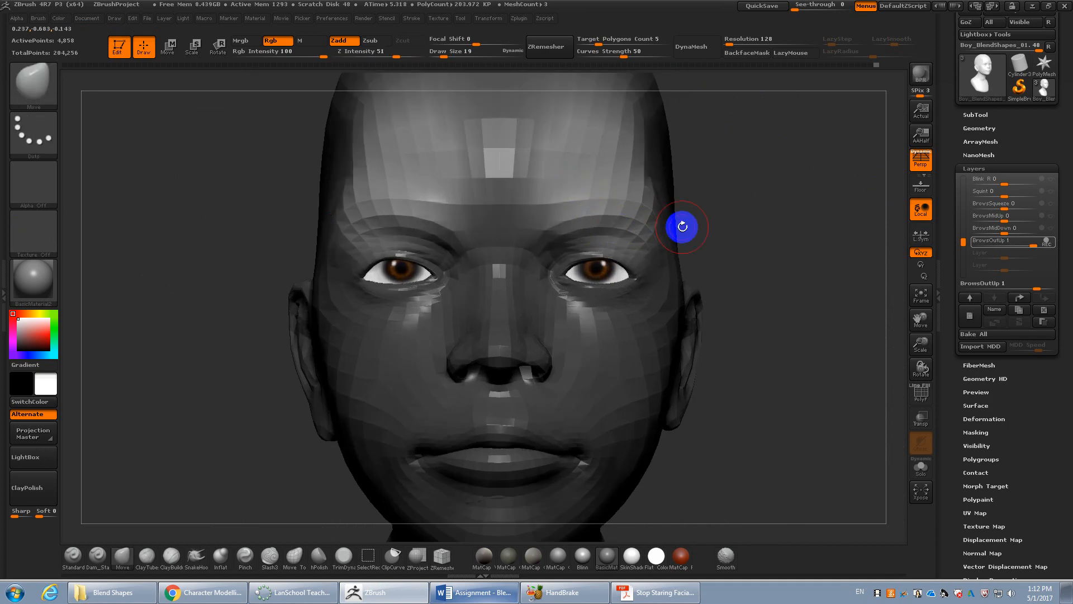
Mask the inner brows and the centre of the forehead, soften the mask edges, and leave only the outer brows and forehead above them editable
{"action": "left_click_drag", "start_coordinate": [771, 242], "coordinate": [721, 236], "text": "ctrl"}
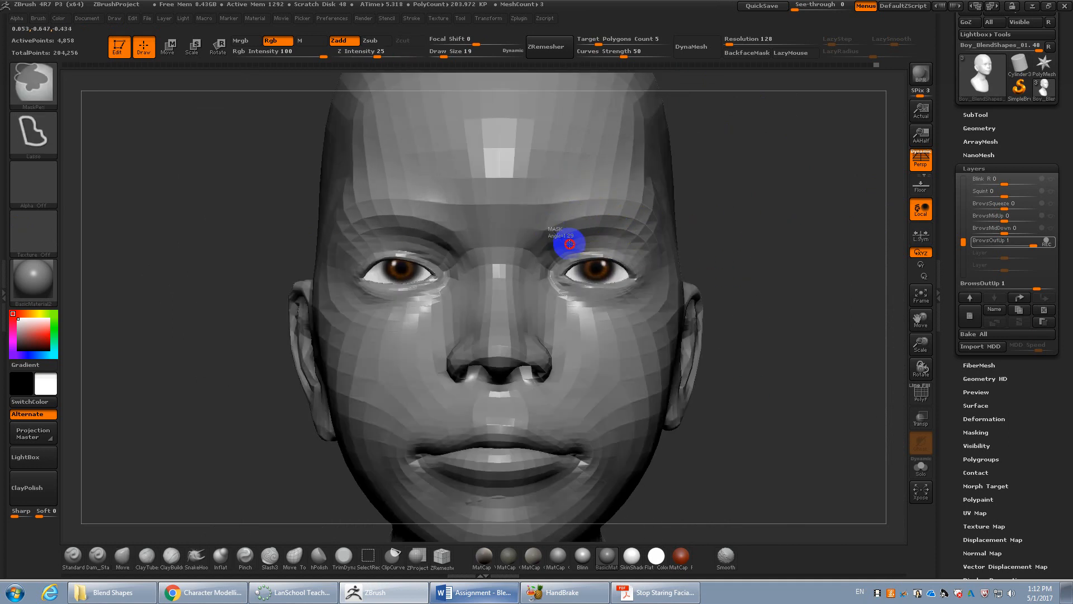
{"action": "left_click", "coordinate": [570, 244], "text": "ctrl"}
{"action": "mouse_move", "coordinate": [576, 272]}
{"action": "left_mouse_down", "text": "ctrl"}
{"action": "mouse_move", "coordinate": [630, 256]}
{"action": "mouse_move", "coordinate": [649, 185]}
{"action": "mouse_move", "coordinate": [542, 167]}
{"action": "mouse_move", "coordinate": [614, 250]}
{"action": "left_mouse_up", "text": "ctrl"}
{"action": "left_click", "coordinate": [798, 234], "text": "ctrl"}
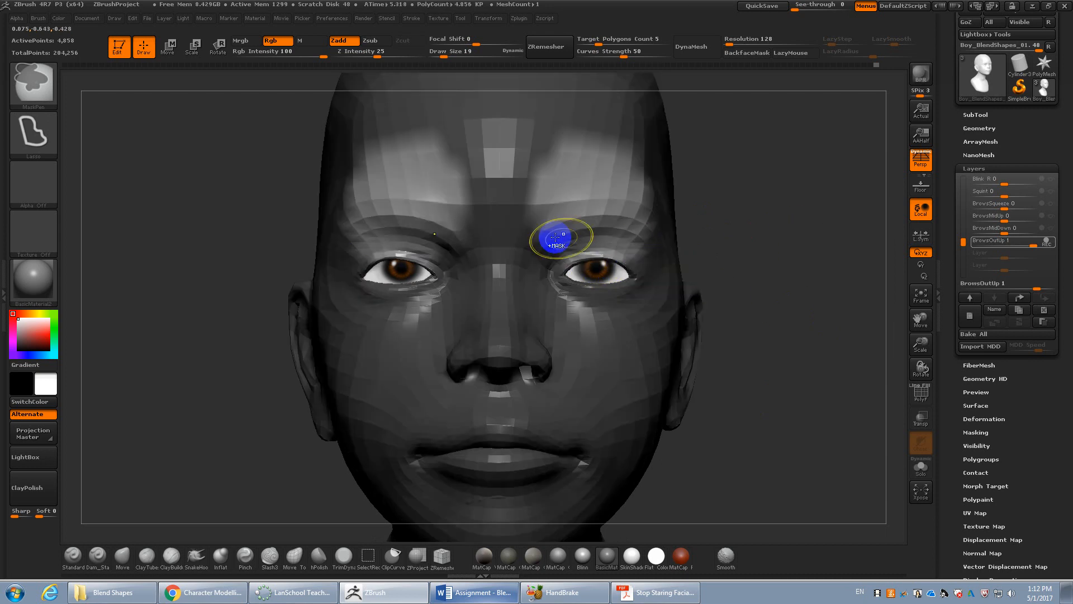
{"action": "left_click", "coordinate": [527, 140], "text": "ctrl"}
Set the Move brush's draw size to 35 for shaping the outer brow
{"action": "mouse_move", "coordinate": [758, 243]}
{"action": "left_mouse_down"}
{"action": "mouse_move", "coordinate": [771, 230]}
{"action": "mouse_move", "coordinate": [724, 262]}
{"action": "mouse_move", "coordinate": [740, 257]}
{"action": "left_mouse_up"}
{"action": "key", "text": "s"}
{"action": "left_click_drag", "start_coordinate": [550, 262], "coordinate": [560, 262]}
{"action": "mouse_move", "coordinate": [799, 268]}
{"action": "left_mouse_down"}
{"action": "mouse_move", "coordinate": [708, 282]}
{"action": "mouse_move", "coordinate": [630, 270]}
{"action": "left_mouse_up"}
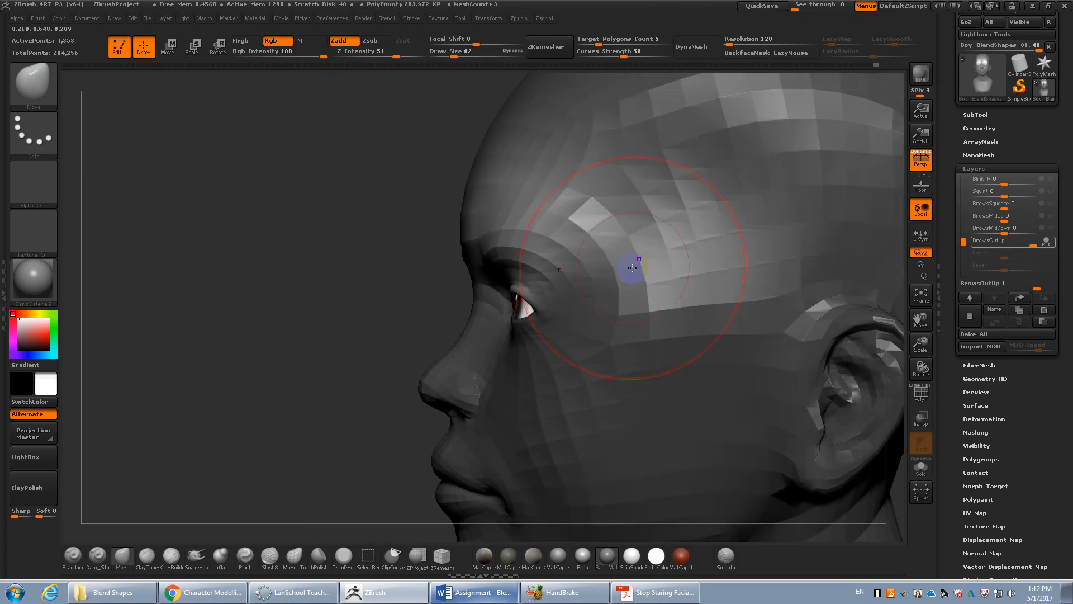
{"action": "key", "text": "s"}
{"action": "mouse_move", "coordinate": [546, 254]}
{"action": "left_mouse_down"}
{"action": "mouse_move", "coordinate": [531, 255]}
{"action": "mouse_move", "coordinate": [511, 228]}
{"action": "left_mouse_up"}
{"action": "key", "text": "s"}
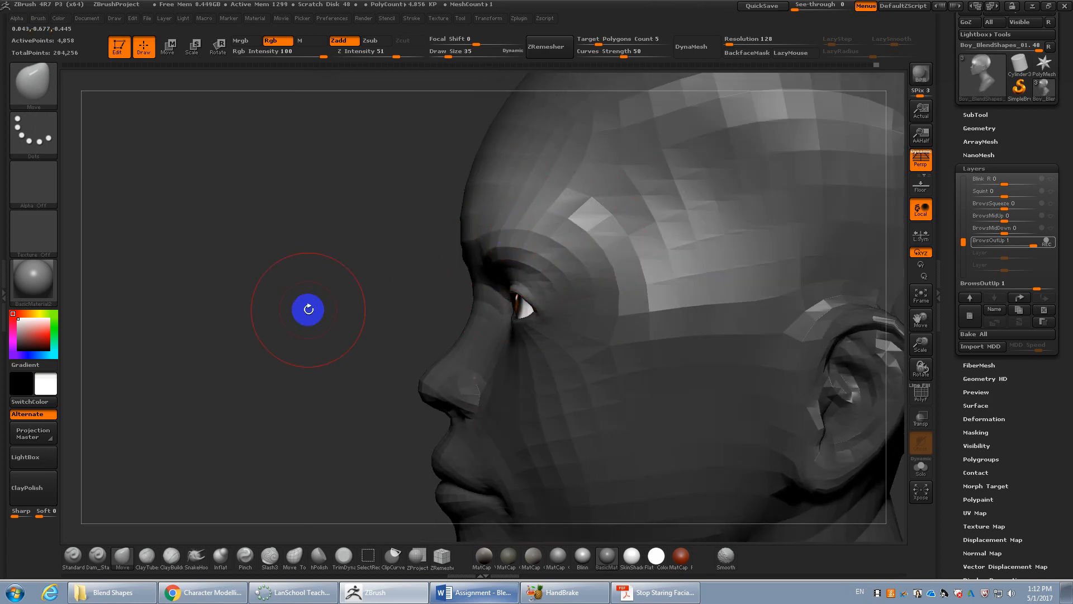
Raise the outer brows and the forehead skin above them with the Move brush, undoing the strokes that look wrong
{"action": "left_click_drag", "start_coordinate": [307, 309], "coordinate": [428, 300]}
{"action": "mouse_move", "coordinate": [523, 213]}
{"action": "left_mouse_down", "text": "shift"}
{"action": "mouse_move", "coordinate": [530, 202]}
{"action": "mouse_move", "coordinate": [514, 206]}
{"action": "mouse_move", "coordinate": [532, 185]}
{"action": "left_mouse_up", "text": "shift"}
{"action": "key", "text": "ctrl+z"}
{"action": "left_click_drag", "start_coordinate": [218, 251], "coordinate": [246, 253]}
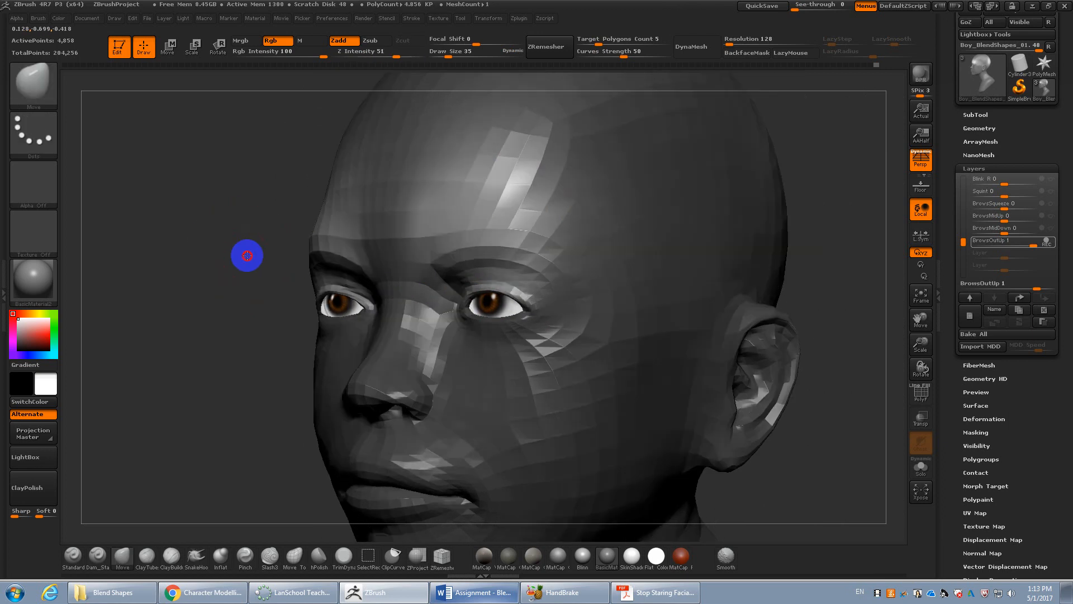
{"action": "mouse_move", "coordinate": [844, 268]}
{"action": "left_mouse_down"}
{"action": "mouse_move", "coordinate": [852, 329]}
{"action": "mouse_move", "coordinate": [864, 287]}
{"action": "left_mouse_up"}
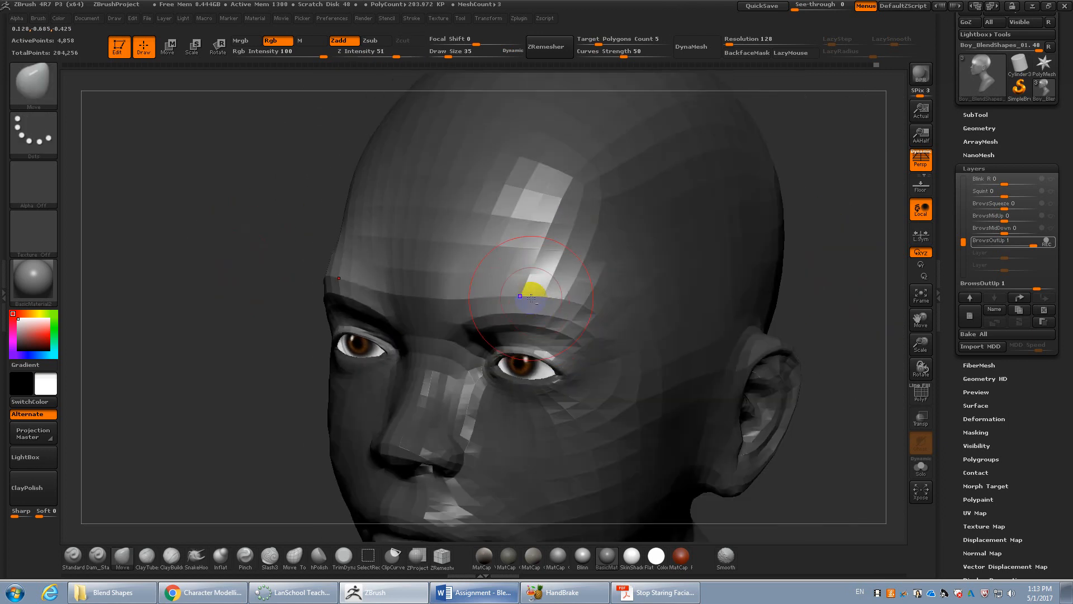
{"action": "mouse_move", "coordinate": [531, 298]}
{"action": "left_mouse_down"}
{"action": "mouse_move", "coordinate": [556, 321]}
{"action": "mouse_move", "coordinate": [513, 275]}
{"action": "mouse_move", "coordinate": [547, 316]}
{"action": "mouse_move", "coordinate": [533, 279]}
{"action": "mouse_move", "coordinate": [551, 248]}
{"action": "left_mouse_up"}
{"action": "key", "text": "ctrl+z"}
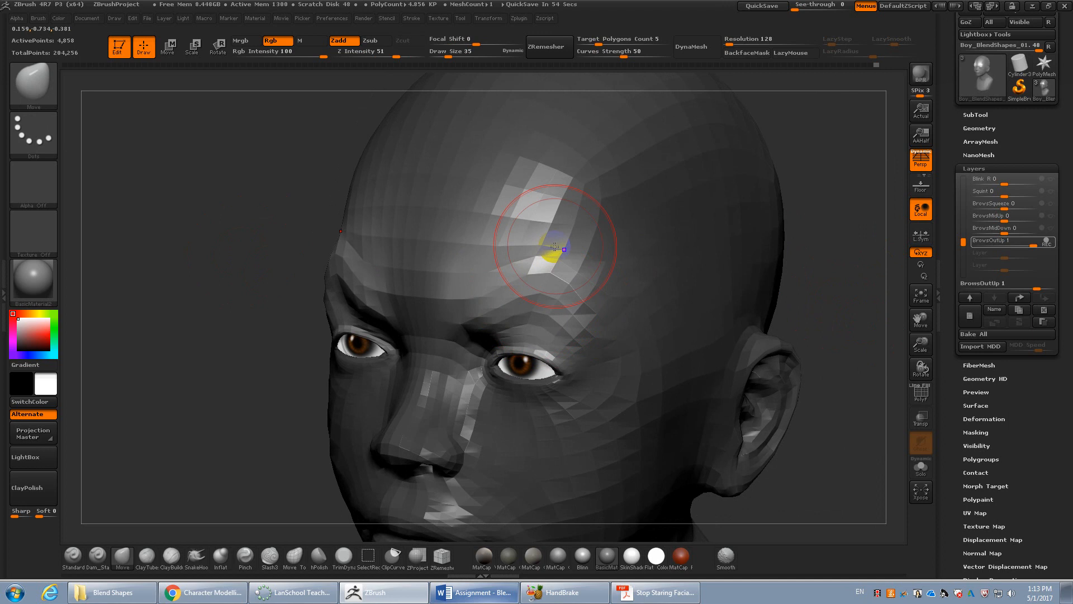
{"action": "left_click_drag", "start_coordinate": [762, 311], "coordinate": [726, 351]}
{"action": "right_click_drag", "start_coordinate": [726, 350], "coordinate": [663, 327]}
{"action": "left_click_drag", "start_coordinate": [505, 290], "coordinate": [510, 237]}
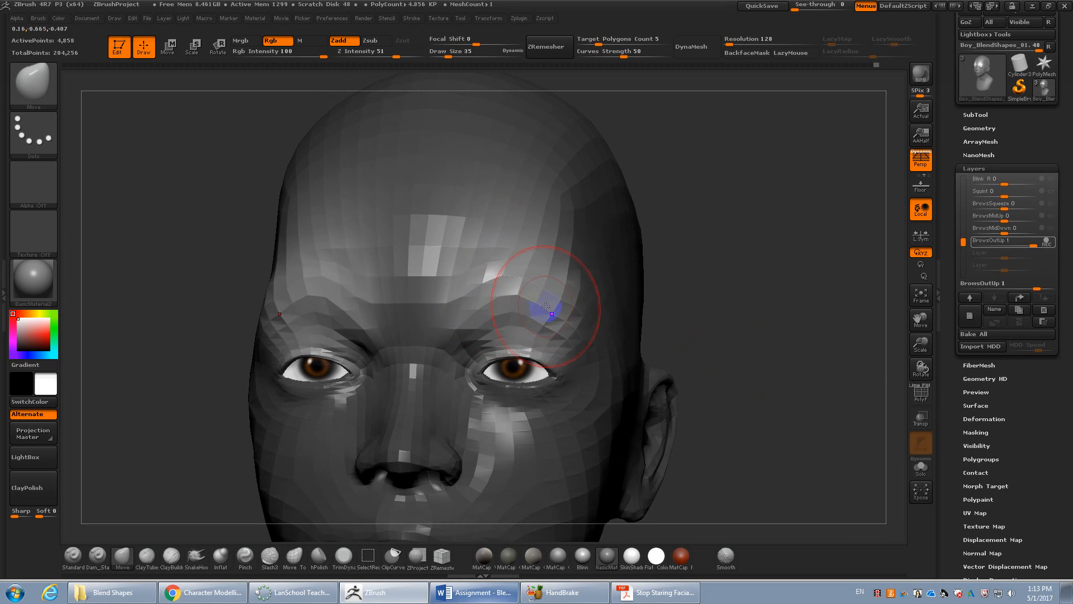
{"action": "left_click_drag", "start_coordinate": [547, 308], "coordinate": [553, 292]}
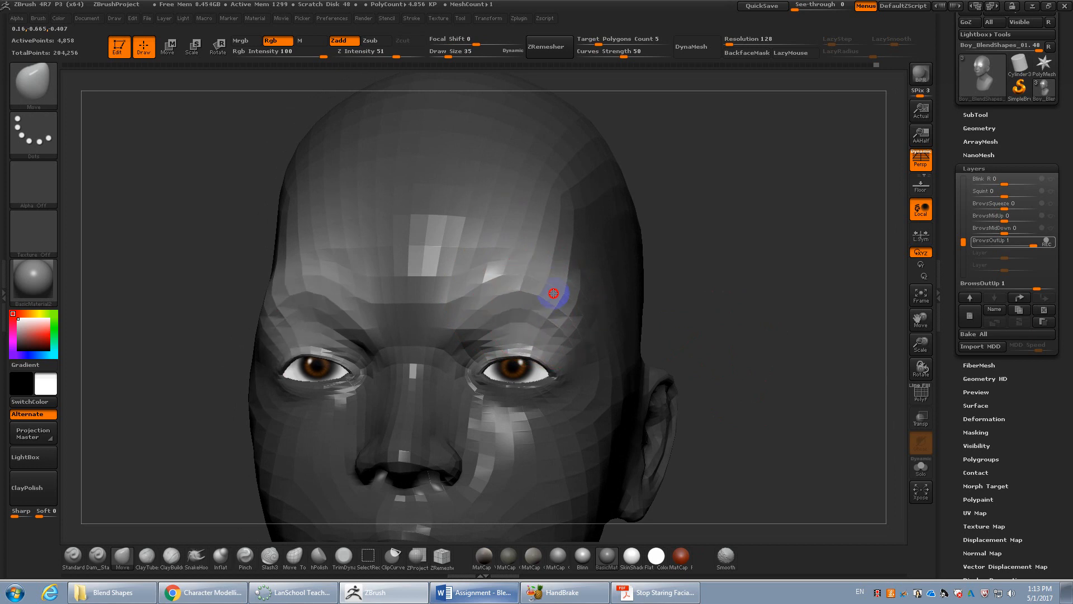
Reduce the Move brush's draw size to 20 and refine the raised outer brow in profile
{"action": "left_click_drag", "start_coordinate": [721, 311], "coordinate": [643, 306]}
{"action": "mouse_move", "coordinate": [304, 285]}
{"action": "left_mouse_down", "text": "alt"}
{"action": "mouse_move", "coordinate": [295, 350]}
{"action": "mouse_move", "coordinate": [304, 327]}
{"action": "left_mouse_up", "text": "alt"}
{"action": "key", "text": "s"}
{"action": "left_click_drag", "start_coordinate": [583, 307], "coordinate": [574, 307]}
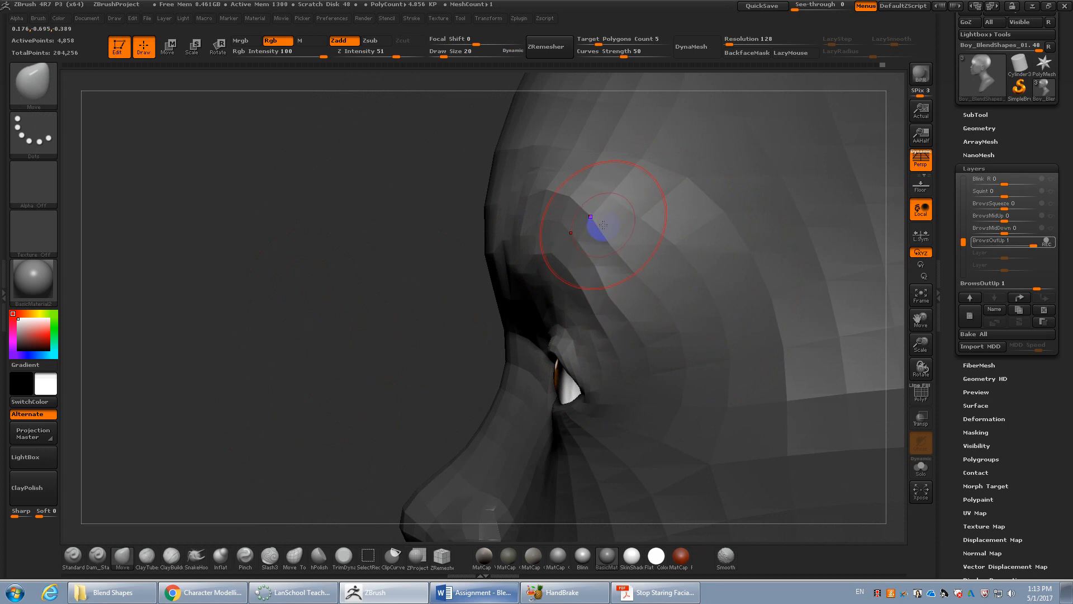
{"action": "left_click_drag", "start_coordinate": [346, 178], "coordinate": [438, 200]}
{"action": "left_click_drag", "start_coordinate": [821, 279], "coordinate": [753, 294]}
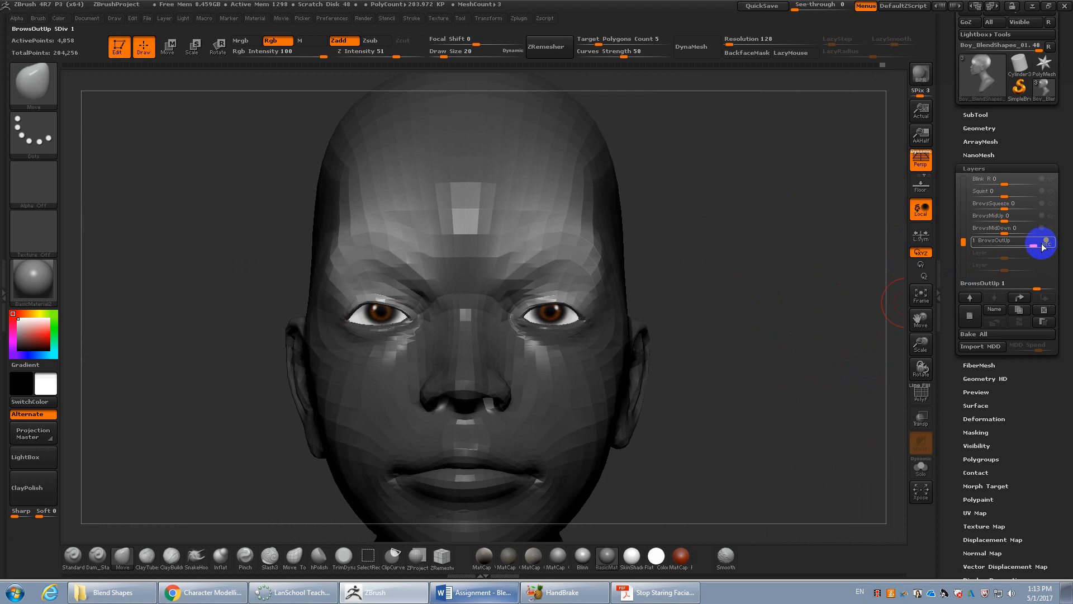
Preview the BrowsOutUp shape from the front and side by varying the layer's intensity, ending at 1
{"action": "left_click_drag", "start_coordinate": [1005, 245], "coordinate": [1036, 242]}
{"action": "left_click_drag", "start_coordinate": [891, 315], "coordinate": [749, 316]}
{"action": "left_click_drag", "start_coordinate": [309, 250], "coordinate": [328, 338], "text": "alt"}
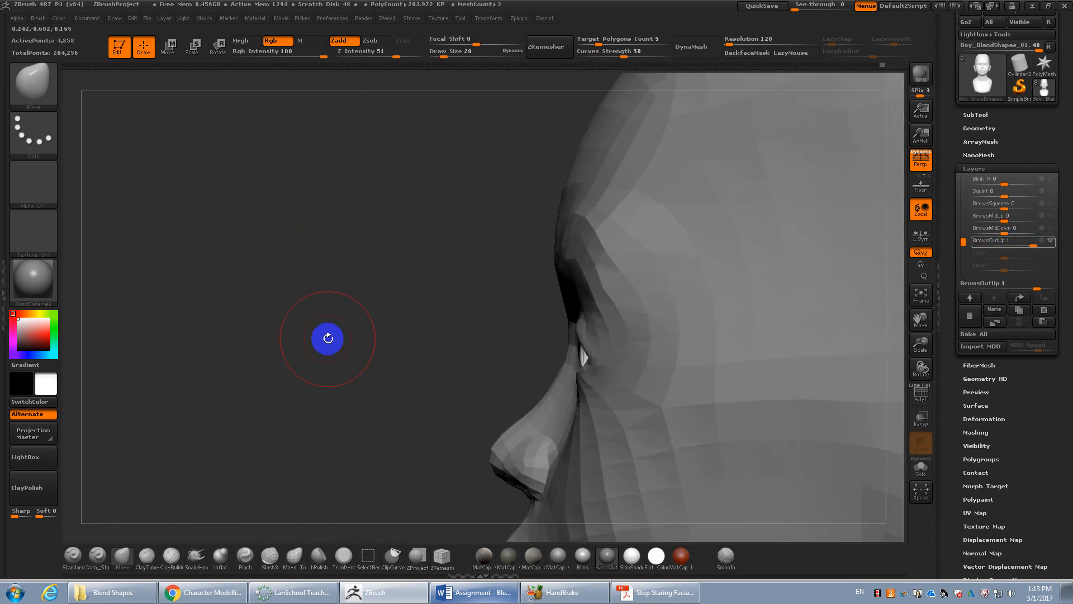
{"action": "mouse_move", "coordinate": [1035, 242]}
{"action": "left_mouse_down"}
{"action": "mouse_move", "coordinate": [1010, 242]}
{"action": "mouse_move", "coordinate": [1045, 253]}
{"action": "left_mouse_up"}
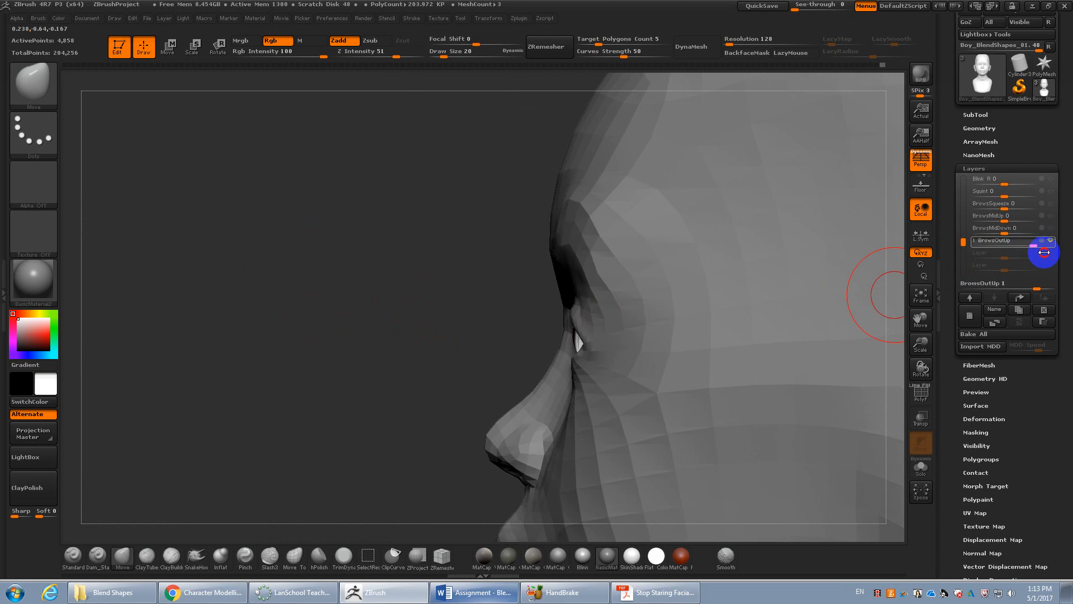
Resume recording on the BrowsOutUp layer and pull the brow ridge above the eye forward at draw size 20
{"action": "left_click", "coordinate": [1046, 241]}
{"action": "left_click_drag", "start_coordinate": [432, 284], "coordinate": [451, 282]}
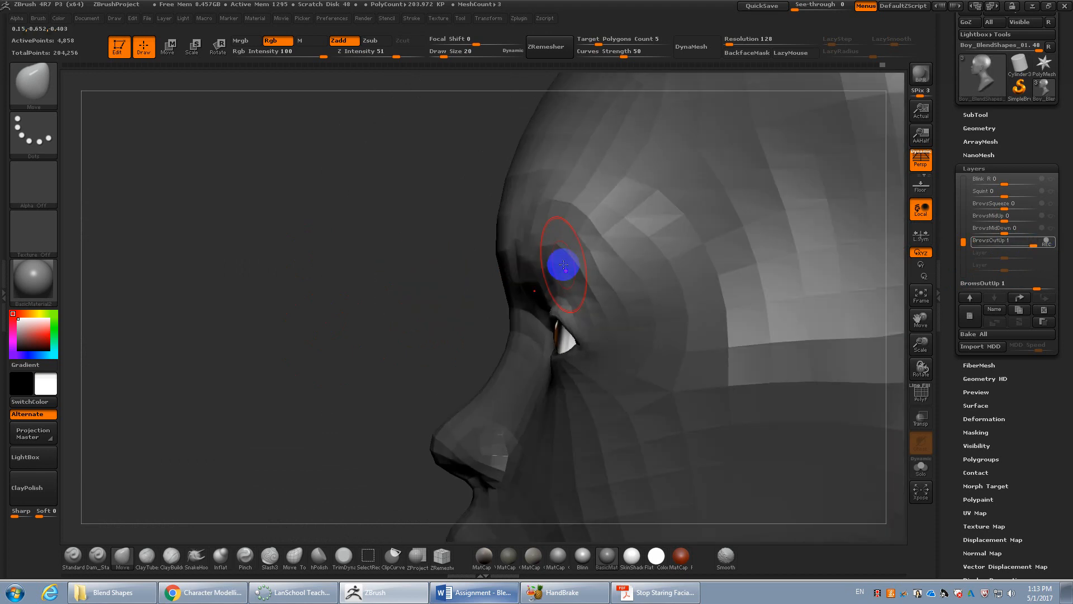
{"action": "key", "text": "s"}
{"action": "key", "text": "s"}
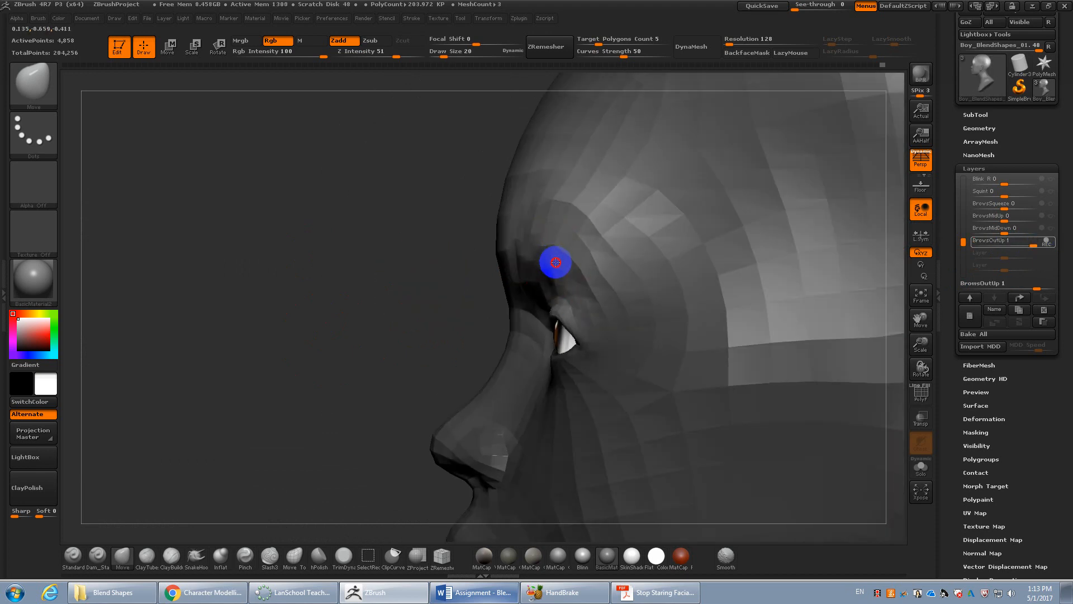
{"action": "left_click_drag", "start_coordinate": [556, 262], "coordinate": [537, 256]}
Compare the neutral and raised brow in three-quarter view by sweeping the BrowsOutUp intensity between near 0 and 1
{"action": "left_click_drag", "start_coordinate": [349, 316], "coordinate": [407, 316]}
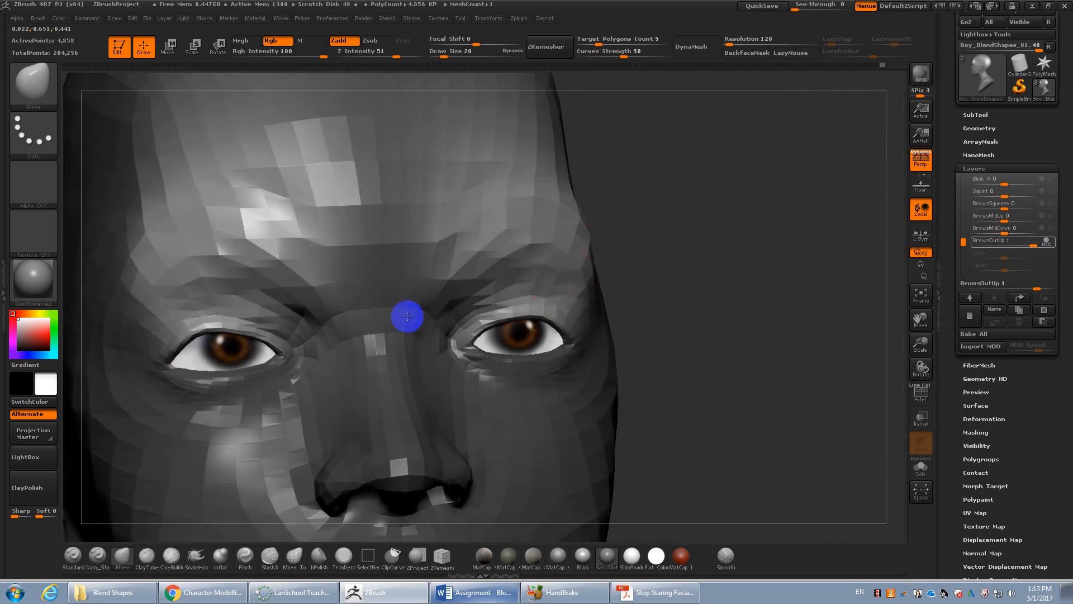
{"action": "left_click_drag", "start_coordinate": [556, 275], "coordinate": [794, 294]}
{"action": "left_click_drag", "start_coordinate": [1034, 245], "coordinate": [1006, 243]}
{"action": "left_click_drag", "start_coordinate": [92, 276], "coordinate": [79, 279]}
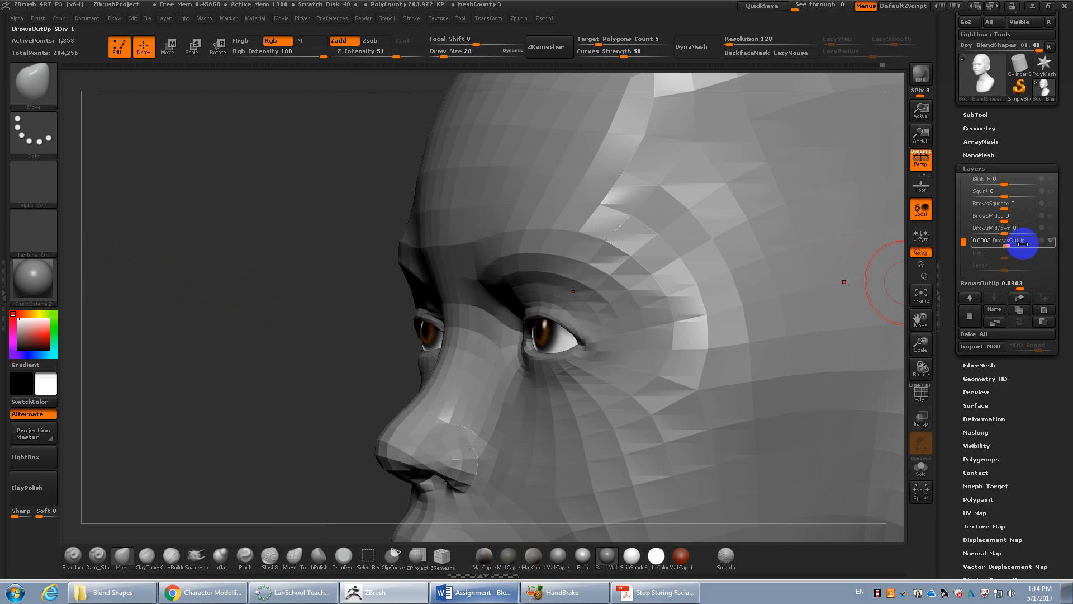
{"action": "left_click_drag", "start_coordinate": [1006, 242], "coordinate": [1044, 257]}
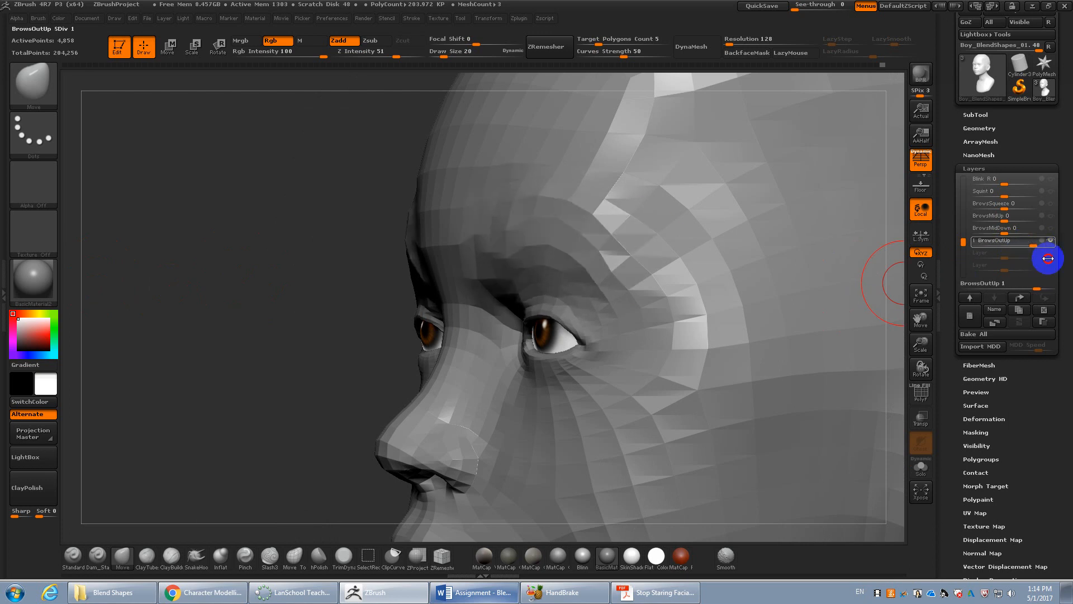
Resume recording on BrowsOutUp, refine the outer brow, enlarge the Move brush to draw size 56, and end the layer recording
{"action": "left_click", "coordinate": [593, 263]}
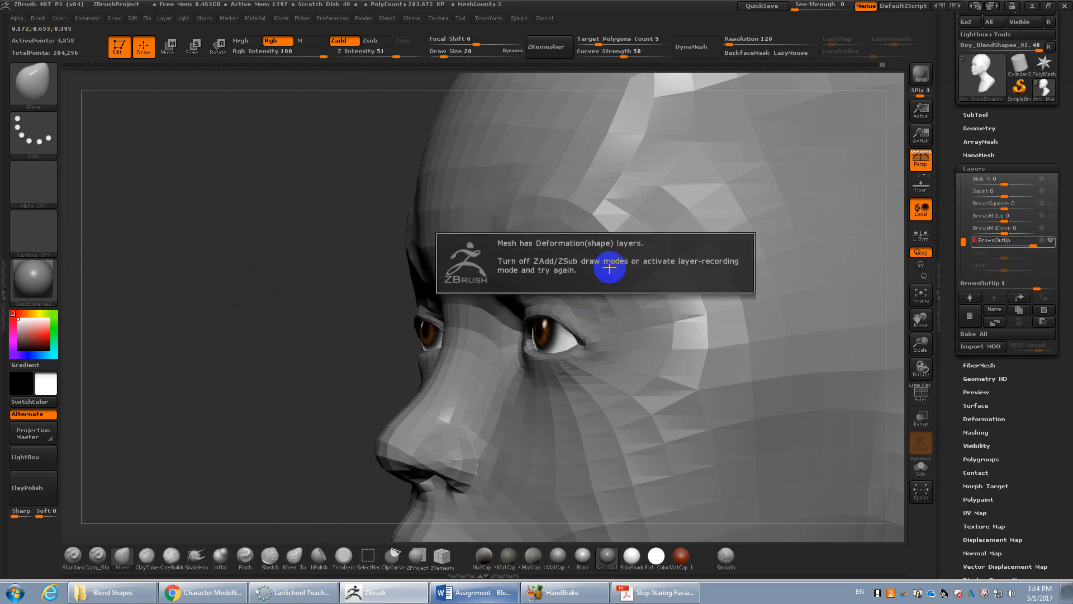
{"action": "left_click", "coordinate": [1042, 241]}
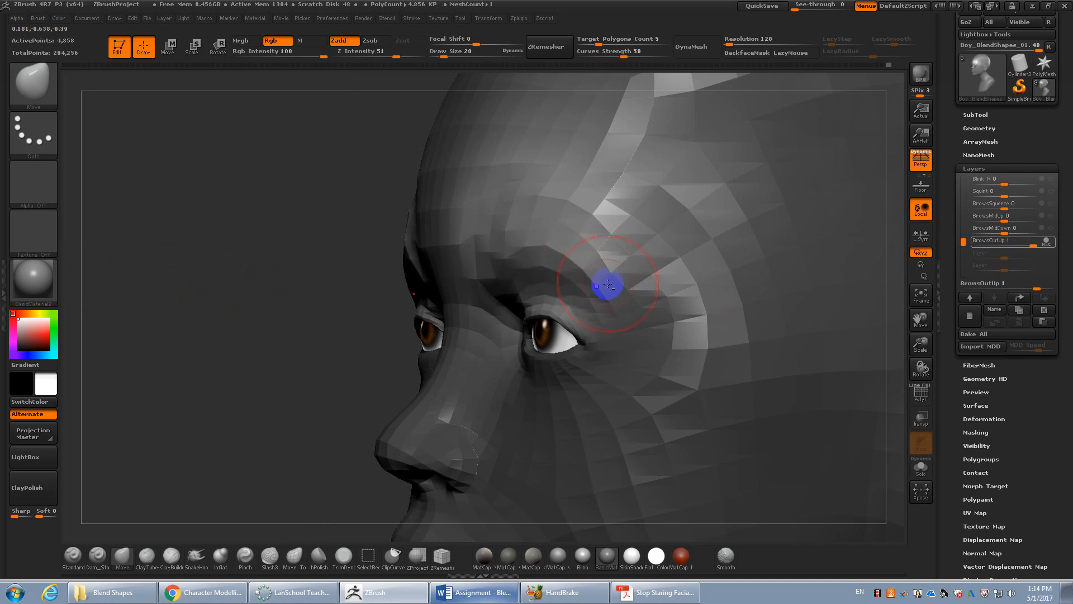
{"action": "left_click_drag", "start_coordinate": [206, 186], "coordinate": [436, 224]}
{"action": "left_click_drag", "start_coordinate": [115, 207], "coordinate": [178, 288], "text": "alt"}
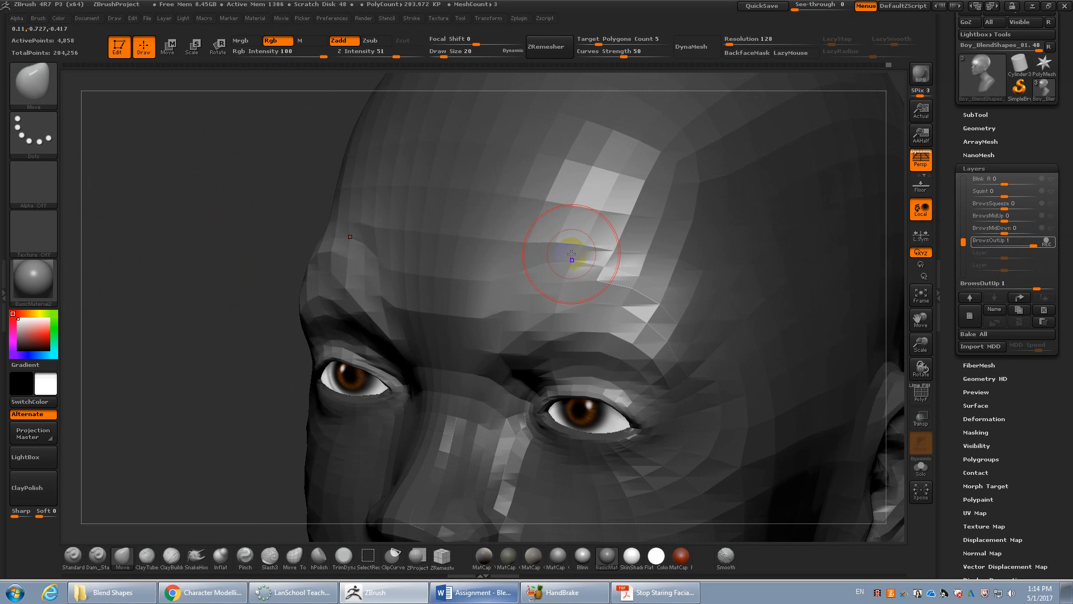
{"action": "key", "text": "s"}
{"action": "mouse_move", "coordinate": [637, 268]}
{"action": "left_mouse_down"}
{"action": "mouse_move", "coordinate": [619, 259]}
{"action": "mouse_move", "coordinate": [610, 225]}
{"action": "left_mouse_up"}
{"action": "key", "text": "s"}
{"action": "mouse_move", "coordinate": [263, 264]}
{"action": "left_mouse_down", "text": "alt"}
{"action": "mouse_move", "coordinate": [239, 239]}
{"action": "mouse_move", "coordinate": [738, 342]}
{"action": "mouse_move", "coordinate": [743, 273]}
{"action": "mouse_move", "coordinate": [743, 311]}
{"action": "left_mouse_up", "text": "alt"}
{"action": "left_click", "coordinate": [1047, 241]}
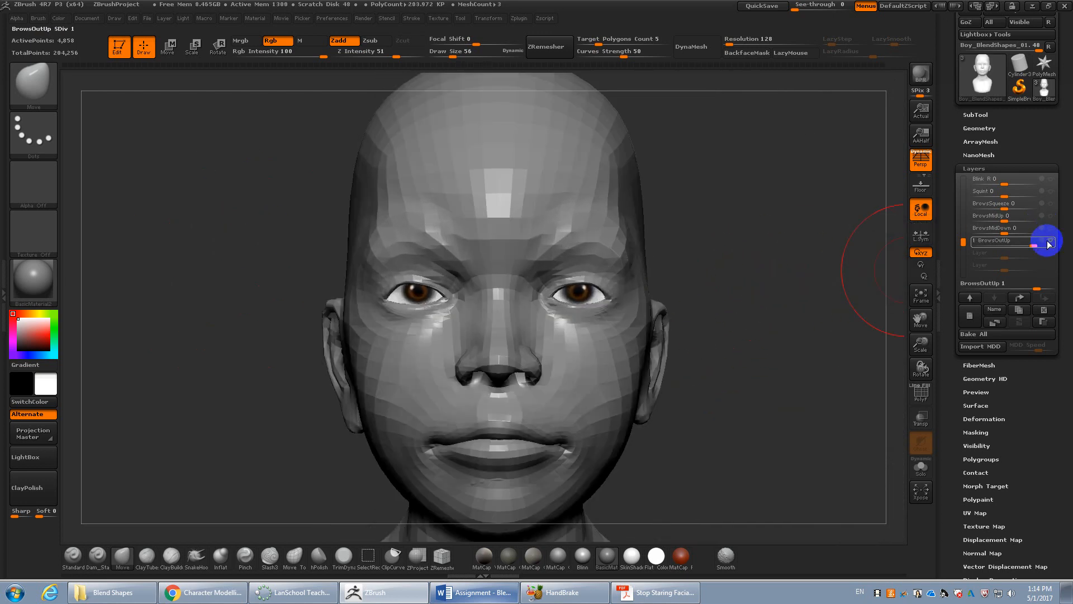
Test BrowsOutUp at 0.61616 together with Jaw Open at 0.39393, and return both layers to 0
{"action": "mouse_move", "coordinate": [1049, 239]}
{"action": "left_mouse_down"}
{"action": "mouse_move", "coordinate": [996, 244]}
{"action": "mouse_move", "coordinate": [1023, 242]}
{"action": "left_mouse_up"}
{"action": "left_click_drag", "start_coordinate": [747, 319], "coordinate": [768, 302]}
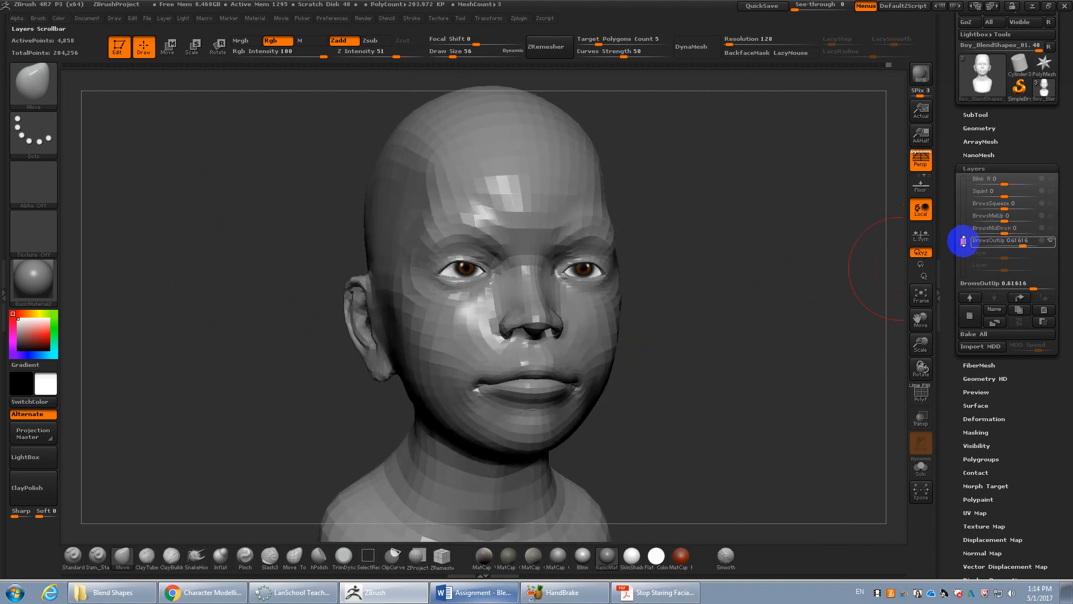
{"action": "mouse_move", "coordinate": [961, 234]}
{"action": "left_mouse_down"}
{"action": "mouse_move", "coordinate": [958, 173]}
{"action": "mouse_move", "coordinate": [1018, 183]}
{"action": "mouse_move", "coordinate": [964, 216]}
{"action": "mouse_move", "coordinate": [961, 235]}
{"action": "left_mouse_up"}
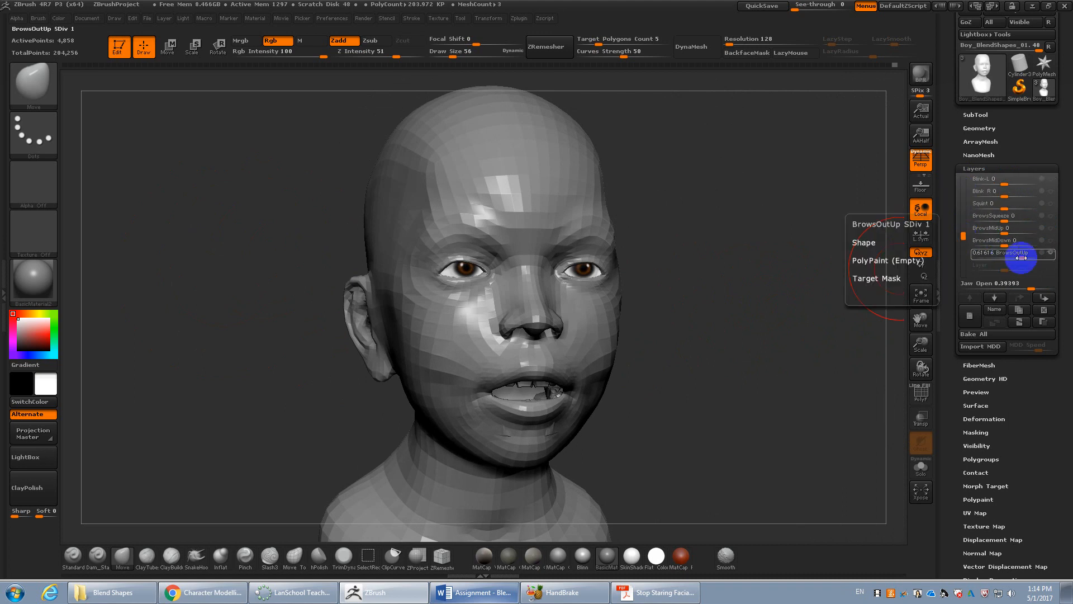
{"action": "left_click_drag", "start_coordinate": [1018, 256], "coordinate": [962, 240]}
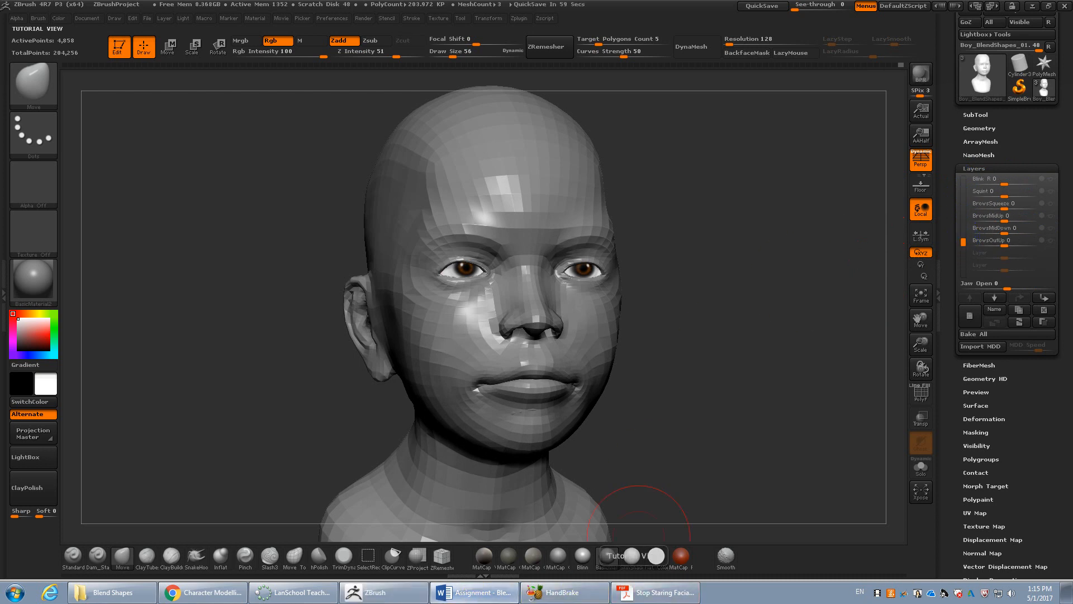
Save the head tool as a new version named Boy_BlendShapes_02.ZTL in the Blend Shapes folder
{"action": "left_click_drag", "start_coordinate": [731, 376], "coordinate": [788, 238]}
{"action": "left_click_drag", "start_coordinate": [943, 44], "coordinate": [947, 195]}
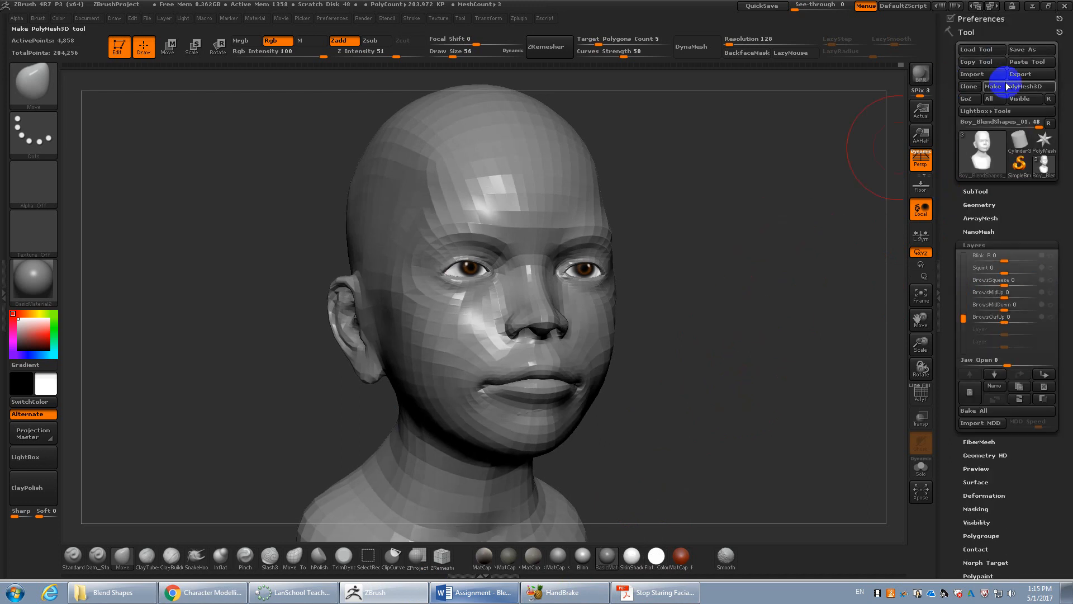
{"action": "left_click", "coordinate": [1034, 49]}
{"action": "left_click", "coordinate": [150, 63]}
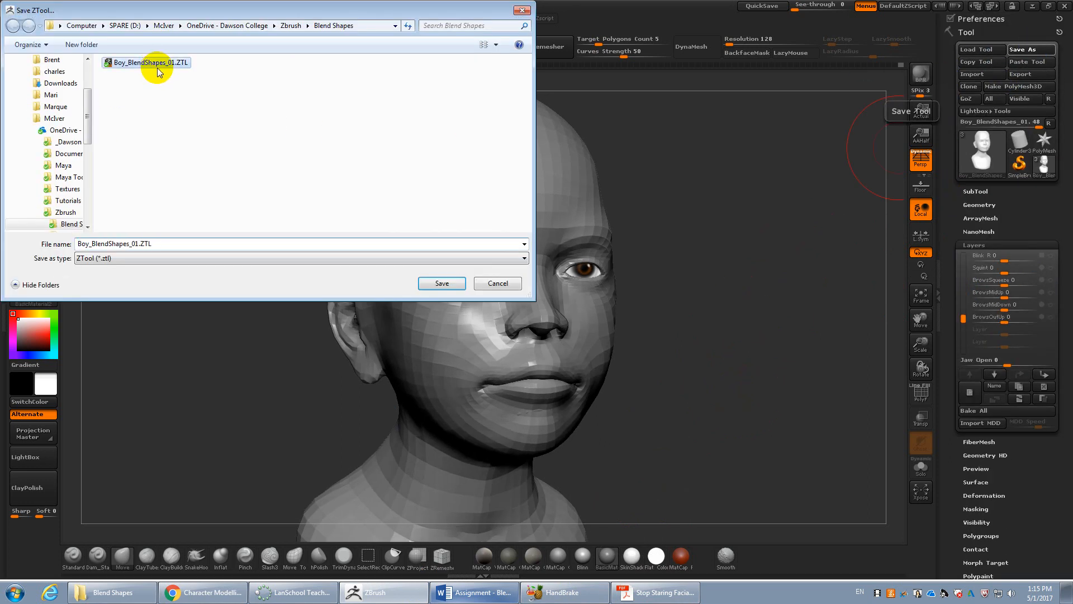
{"action": "double_click", "coordinate": [138, 244]}
{"action": "left_click", "coordinate": [136, 245]}
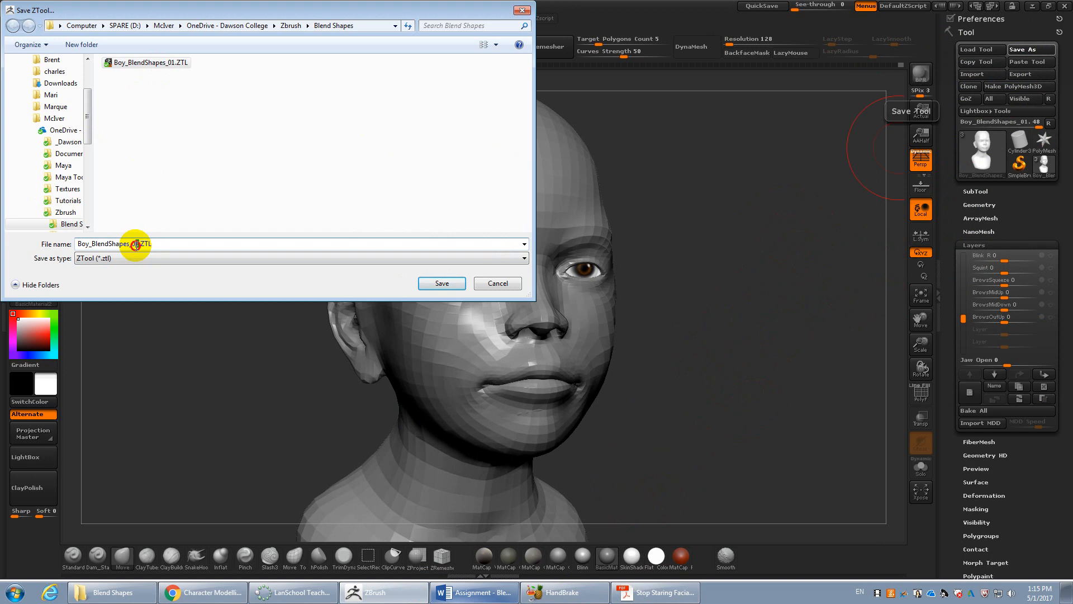
{"action": "type", "text": "2"}
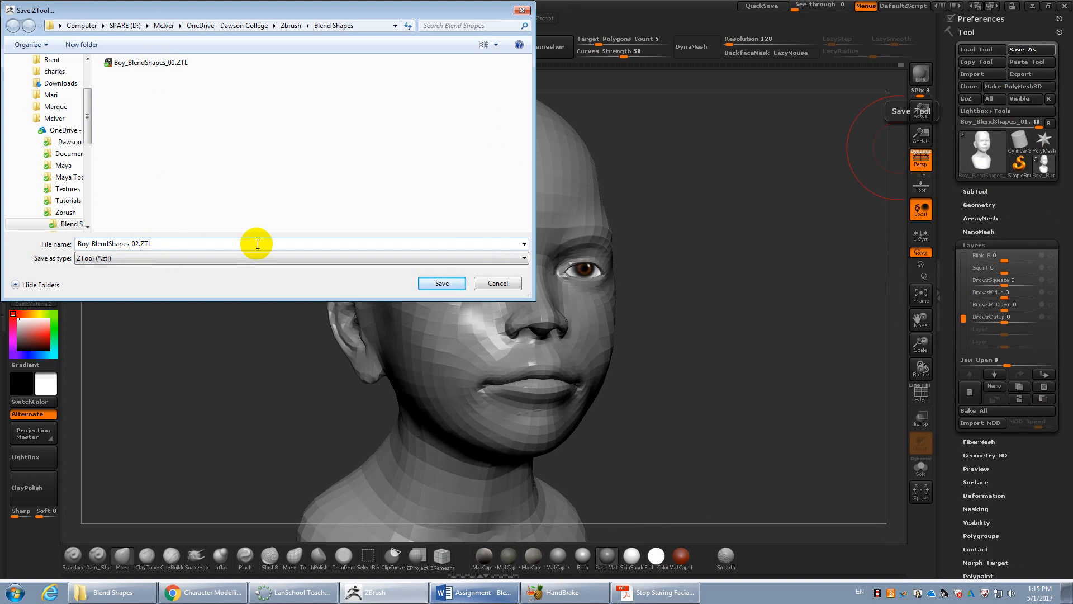
{"action": "left_click", "coordinate": [431, 284]}
{"action": "left_click_drag", "start_coordinate": [867, 307], "coordinate": [926, 227]}
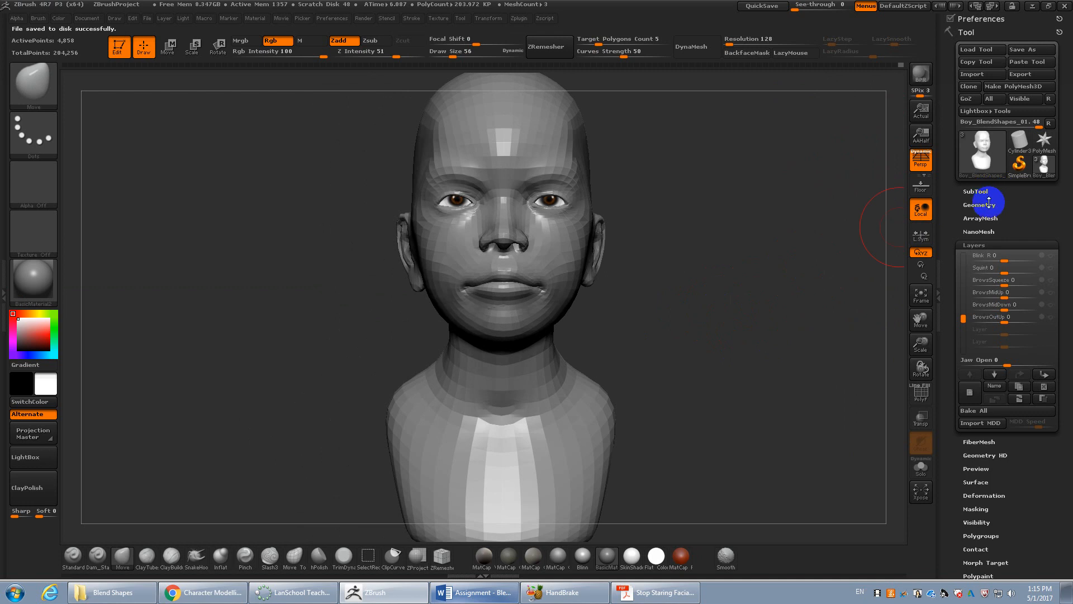
{"action": "left_click", "coordinate": [975, 61]}
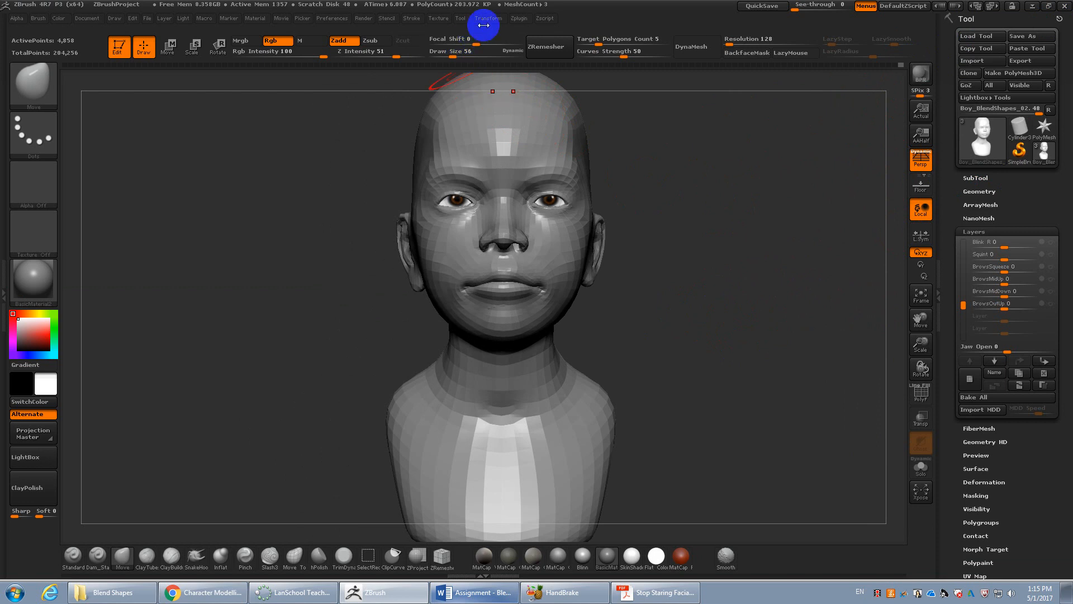
Open the Maya Blend Shapes plugin settings, set the export scope to All, and dismiss the resulting dialog
{"action": "left_click", "coordinate": [517, 19]}
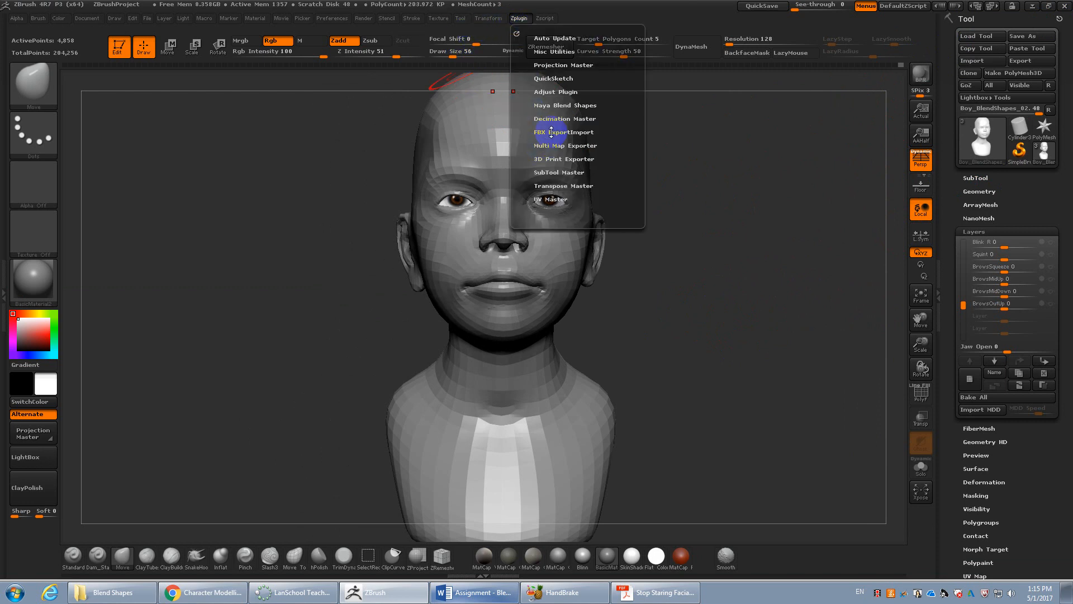
{"action": "left_click", "coordinate": [558, 105]}
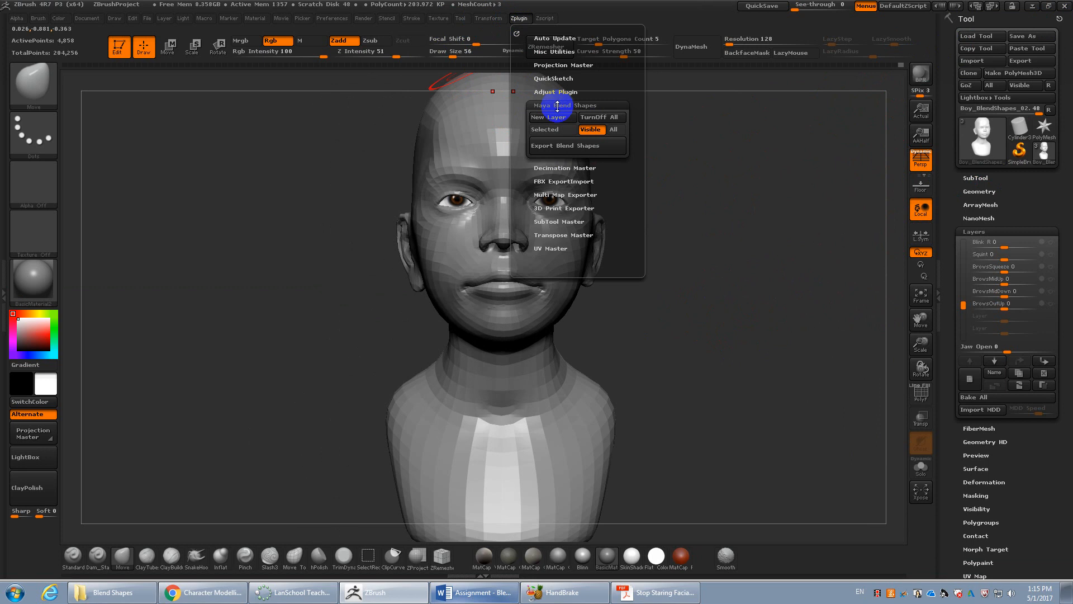
{"action": "left_click", "coordinate": [613, 130]}
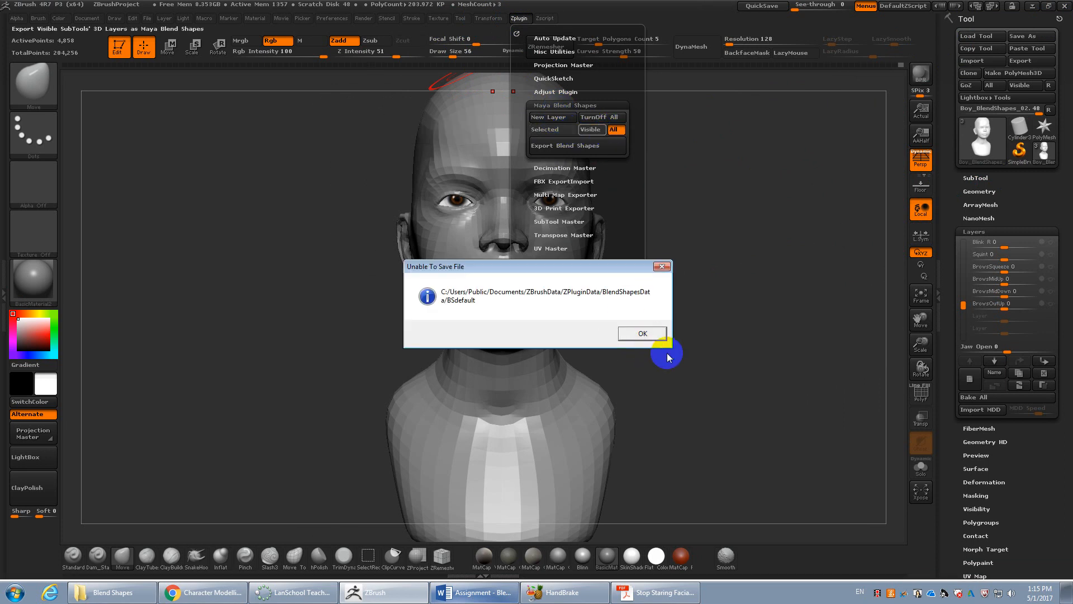
{"action": "left_click", "coordinate": [652, 334]}
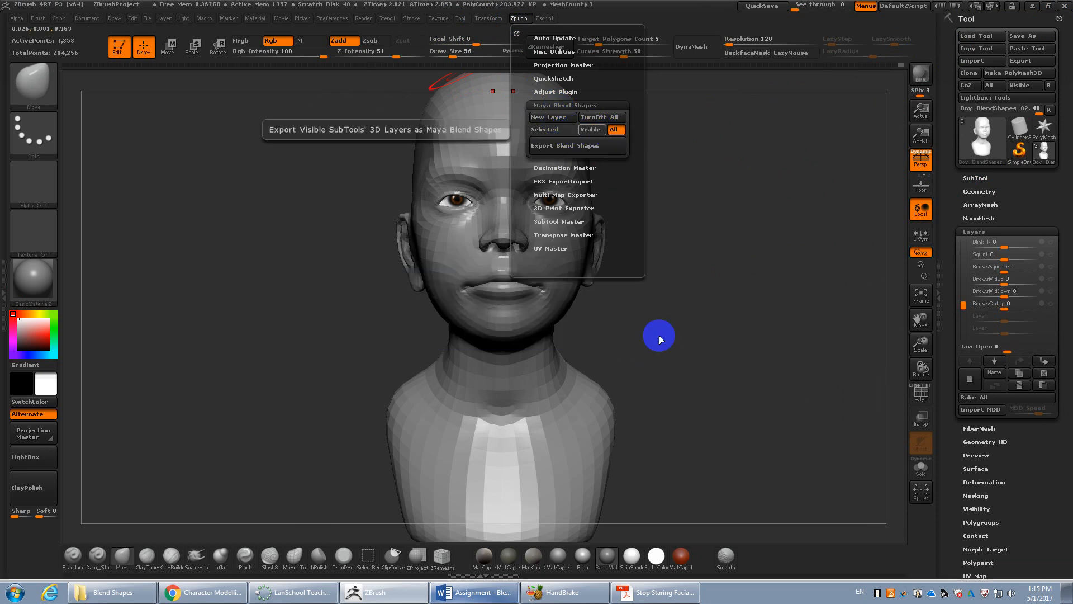
Set the Maya Blend Shapes export scope to Visible and dismiss the resulting dialog
{"action": "left_click", "coordinate": [520, 20]}
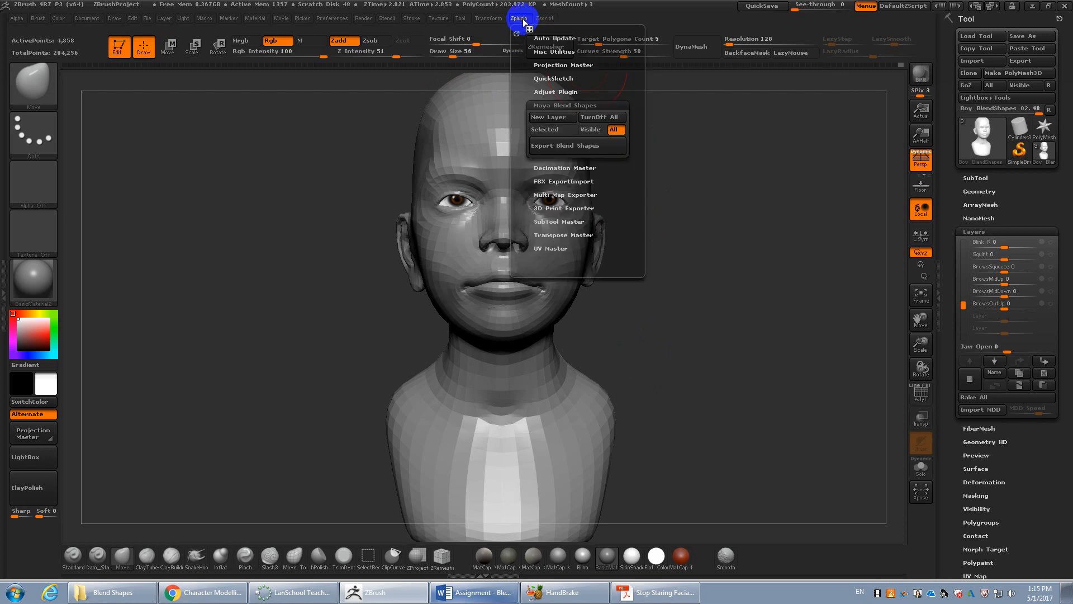
{"action": "left_click", "coordinate": [597, 134]}
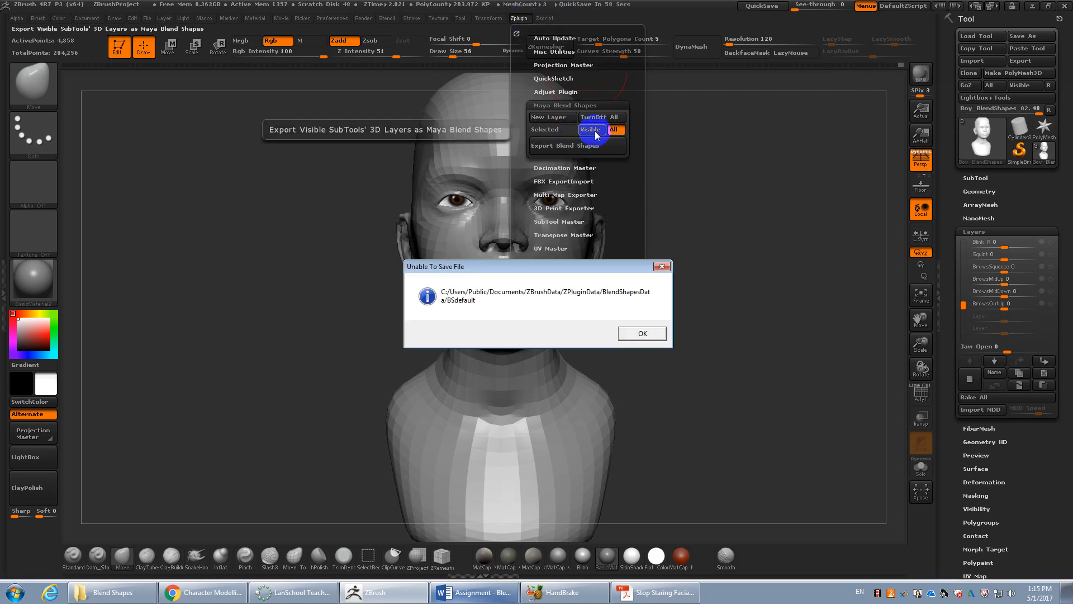
{"action": "left_click", "coordinate": [637, 335]}
Select the Eyes_1 subtool, raise it to subdivision level 2, and return to the subtool list
{"action": "left_click", "coordinate": [976, 178]}
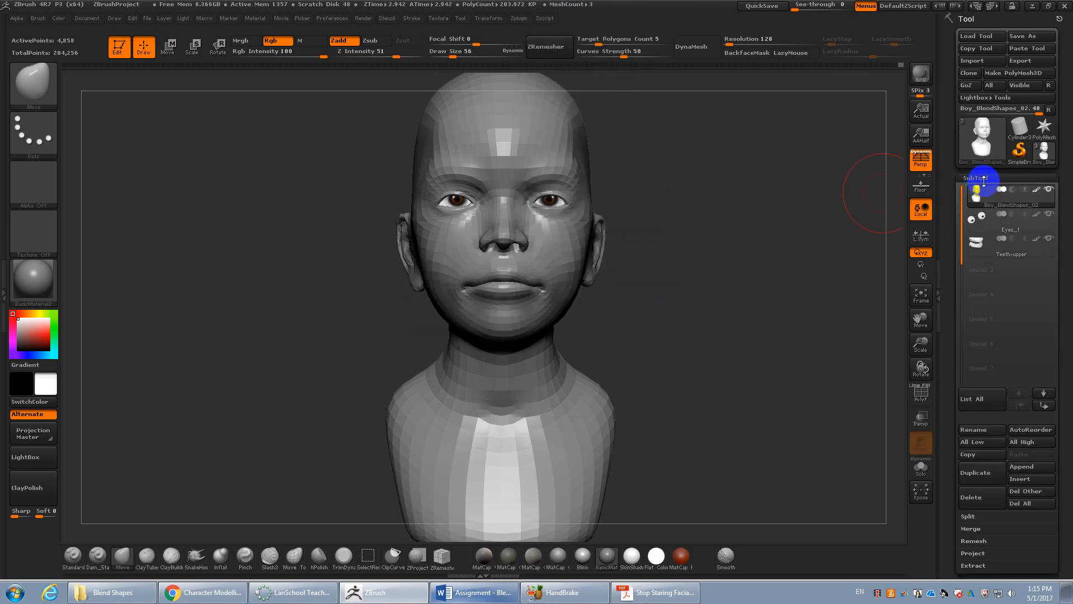
{"action": "left_click", "coordinate": [980, 216]}
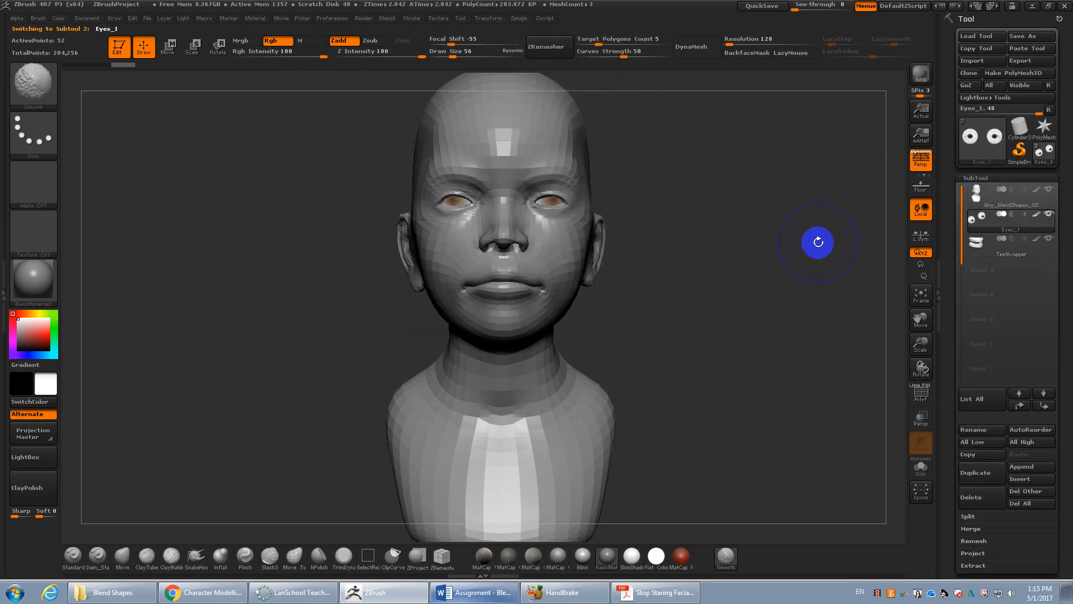
{"action": "key", "text": "d"}
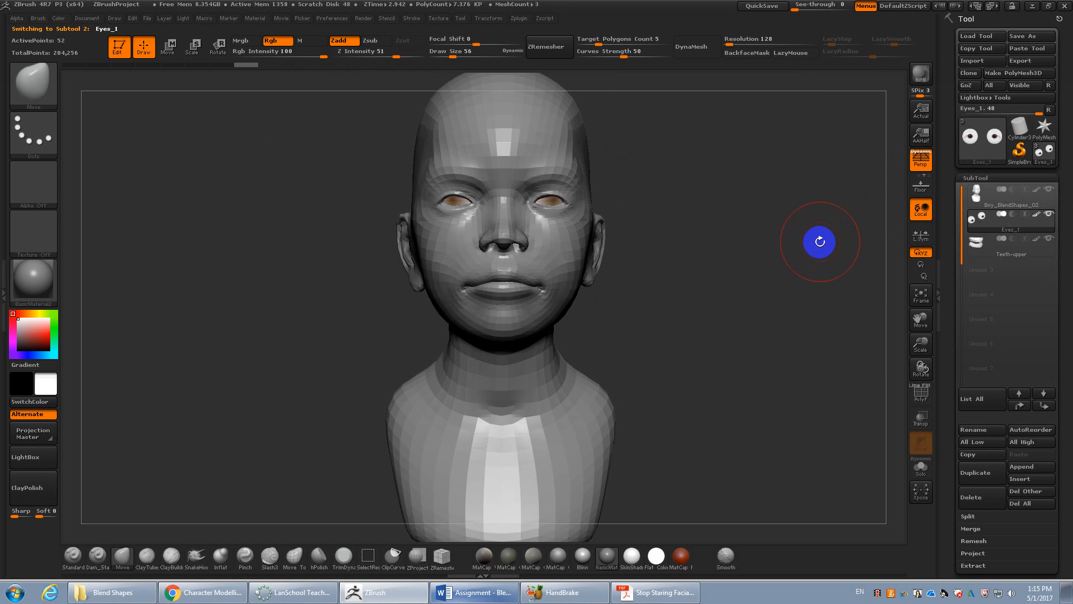
{"action": "left_click", "coordinate": [993, 181]}
{"action": "left_click", "coordinate": [984, 191]}
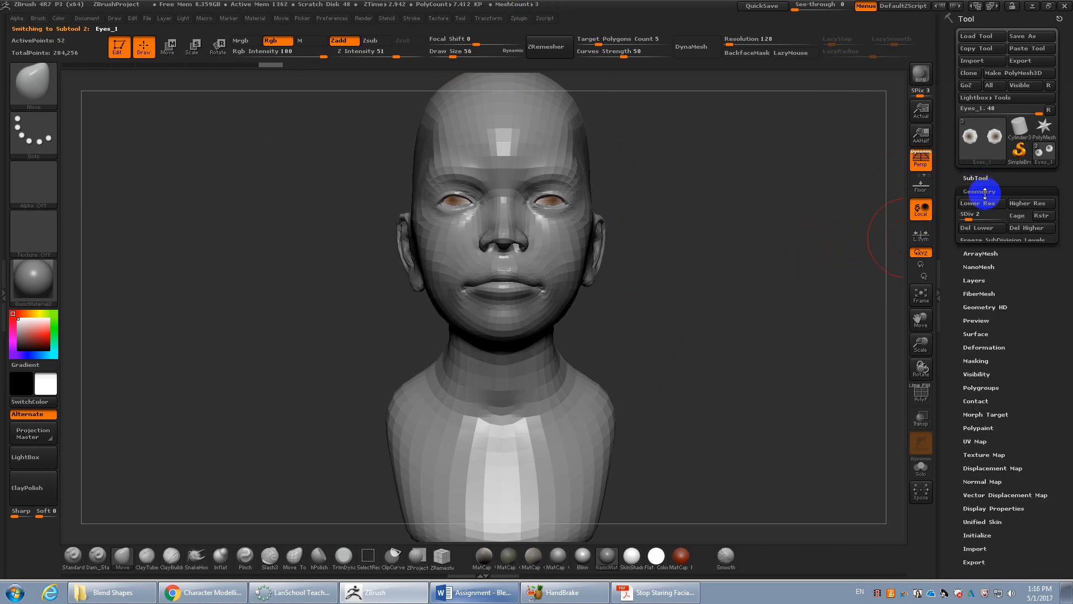
{"action": "left_click", "coordinate": [976, 178]}
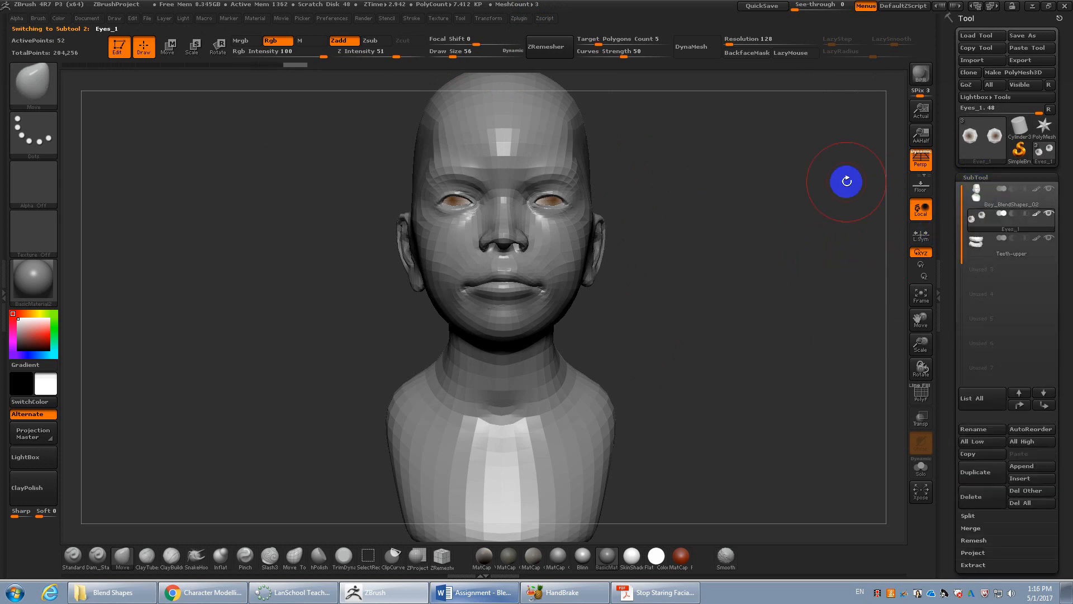
Set the Maya Blend Shapes export scope to All, dismiss the dialog, and export the blend shapes to Maya
{"action": "left_click_drag", "start_coordinate": [696, 212], "coordinate": [702, 198]}
{"action": "left_click", "coordinate": [517, 18]}
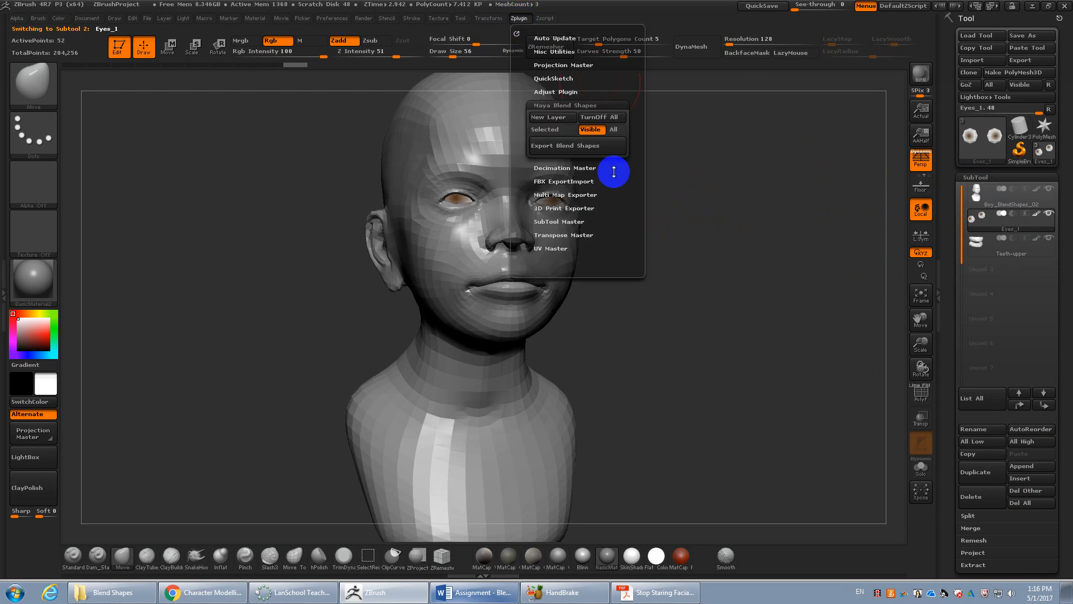
{"action": "left_click", "coordinate": [618, 132]}
{"action": "left_click", "coordinate": [655, 336]}
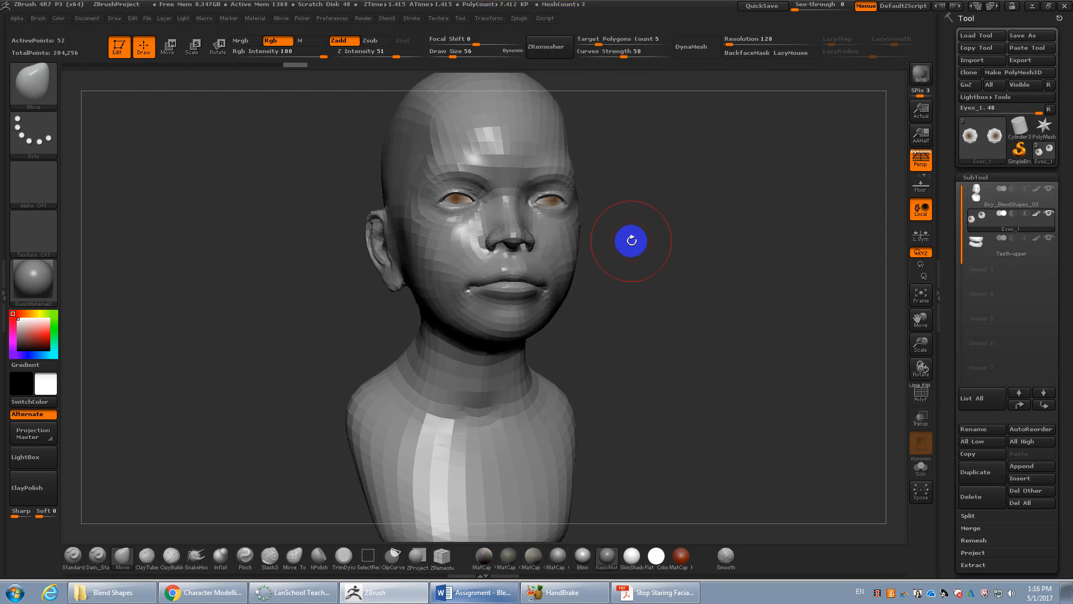
{"action": "left_click", "coordinate": [514, 19]}
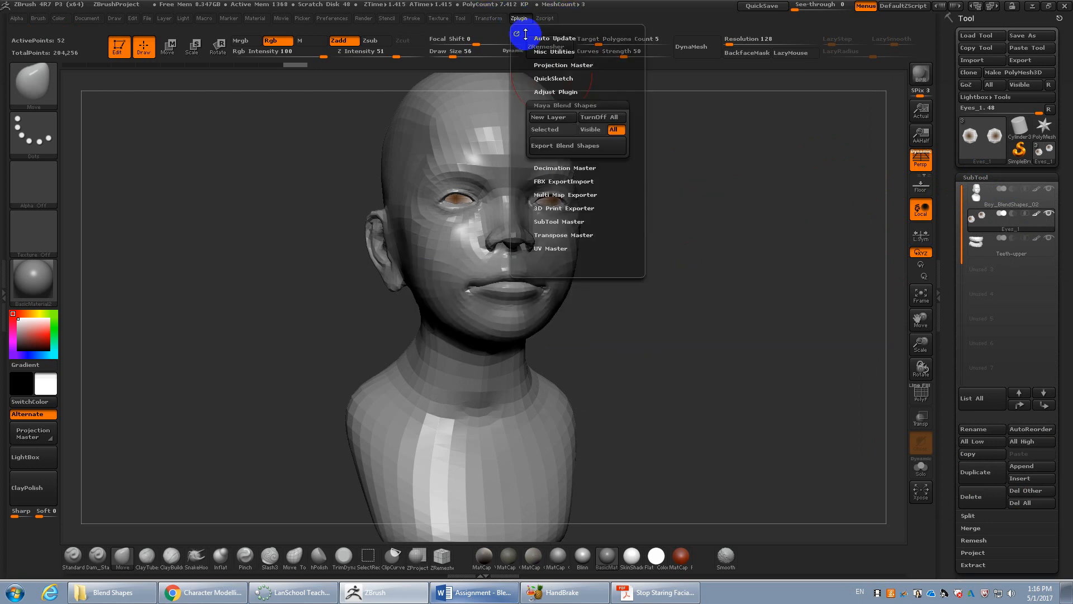
{"action": "left_click", "coordinate": [555, 146]}
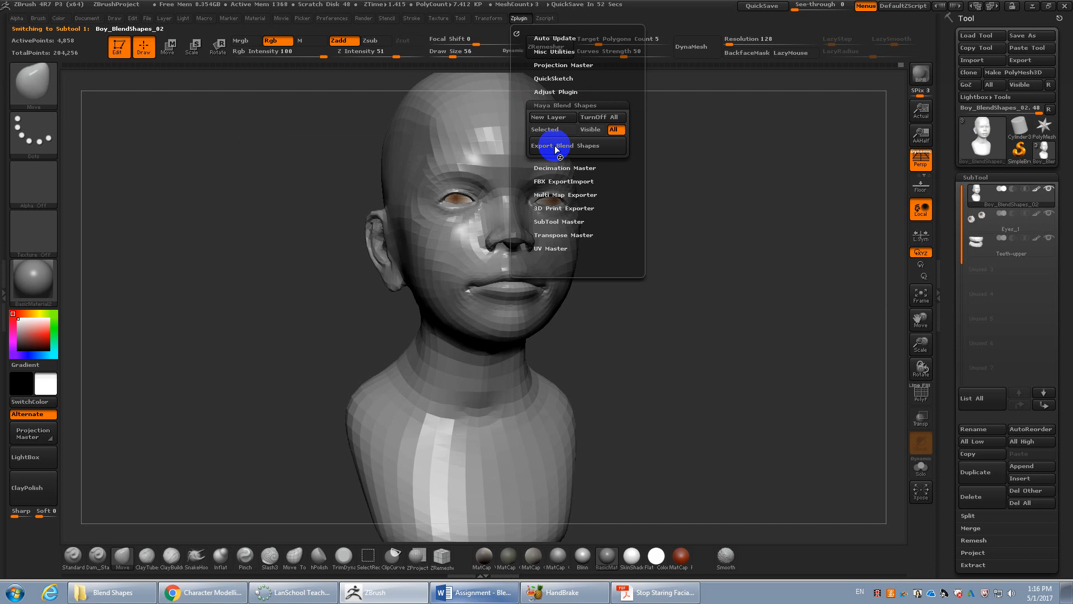
{"action": "left_click", "coordinate": [502, 300]}
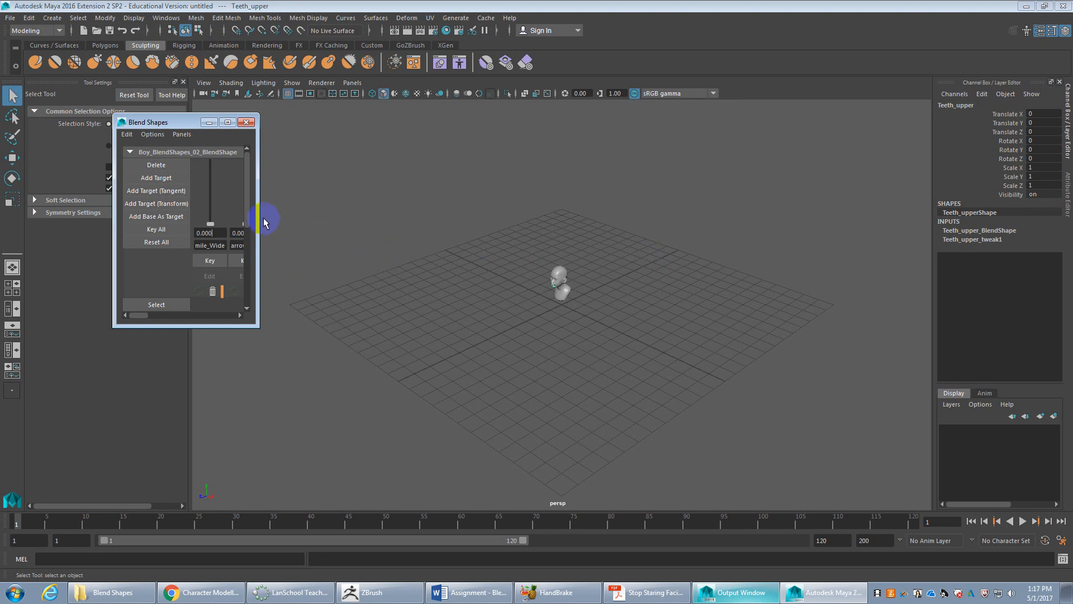
Widen Maya's Blend Shapes editor to fit every Boy_BlendShapes_02 target slider, and move it below the model
{"action": "left_click_drag", "start_coordinate": [263, 217], "coordinate": [569, 213]}
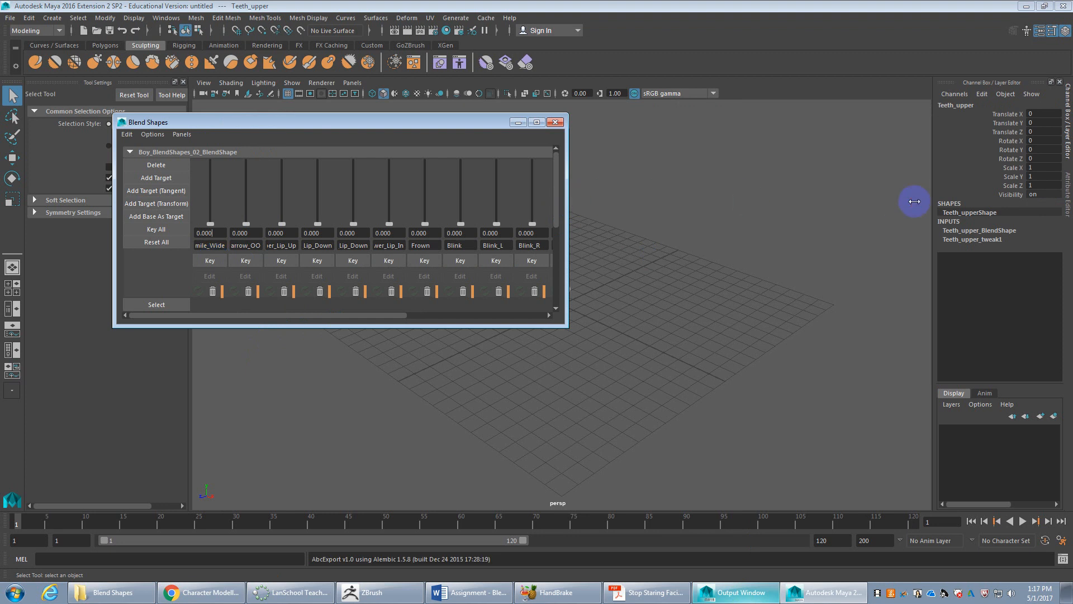
{"action": "left_click_drag", "start_coordinate": [901, 204], "coordinate": [898, 203]}
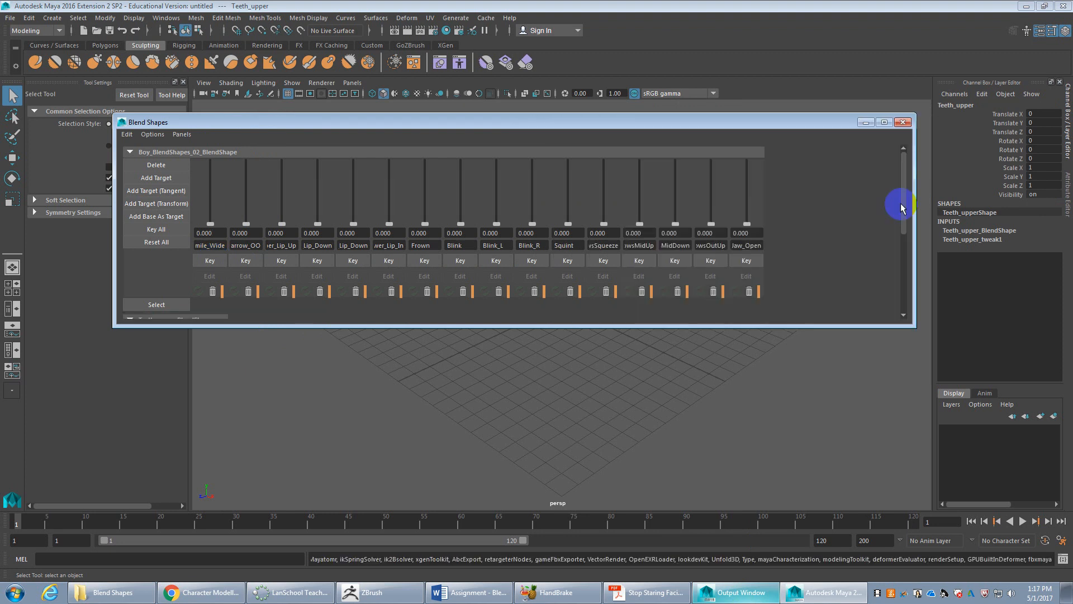
{"action": "left_click_drag", "start_coordinate": [535, 129], "coordinate": [531, 311]}
Select the Boy_BlendShapes_02 head mesh and frame its face in the perspective view
{"action": "left_click", "coordinate": [557, 273]}
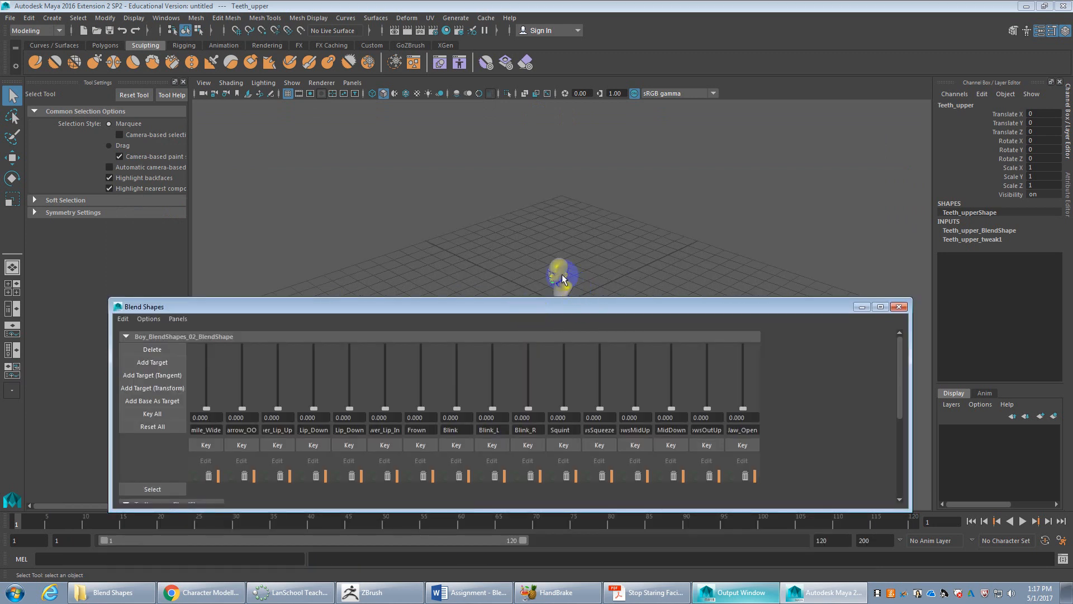
{"action": "scroll", "coordinate": [562, 263], "scroll_direction": "up", "scroll_amount": 5}
{"action": "left_click", "coordinate": [429, 166]}
{"action": "left_click_drag", "start_coordinate": [446, 196], "coordinate": [512, 216], "text": "alt"}
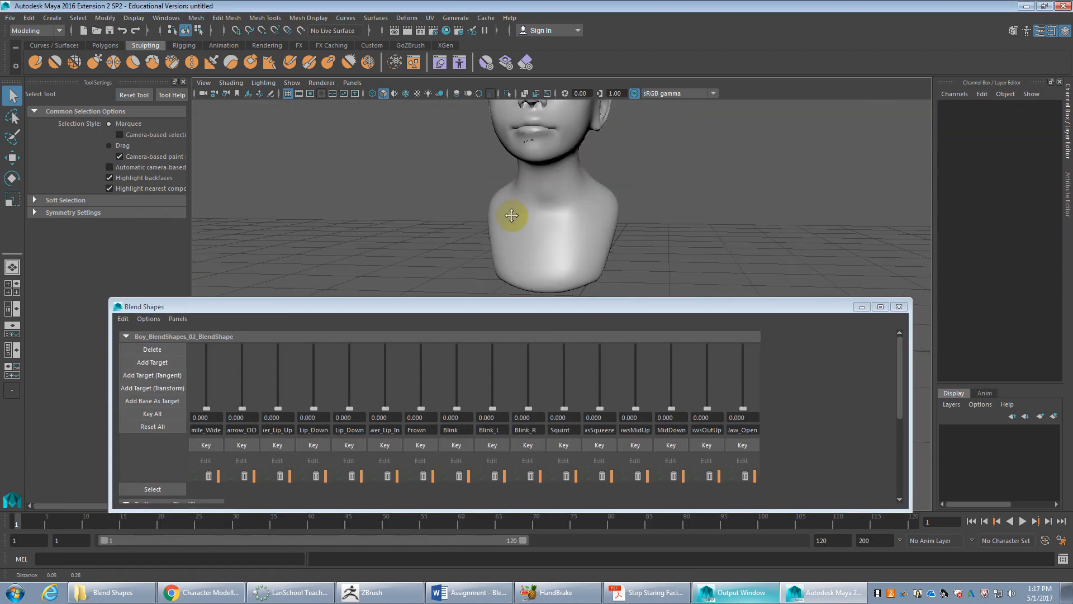
{"action": "middle_click_drag", "start_coordinate": [512, 216], "coordinate": [480, 323], "text": "alt"}
{"action": "left_click_drag", "start_coordinate": [500, 248], "coordinate": [563, 251], "text": "alt"}
{"action": "left_click", "coordinate": [565, 254]}
{"action": "scroll", "coordinate": [576, 268], "scroll_direction": "up", "scroll_amount": 4}
{"action": "middle_click_drag", "start_coordinate": [577, 270], "coordinate": [513, 272], "text": "alt"}
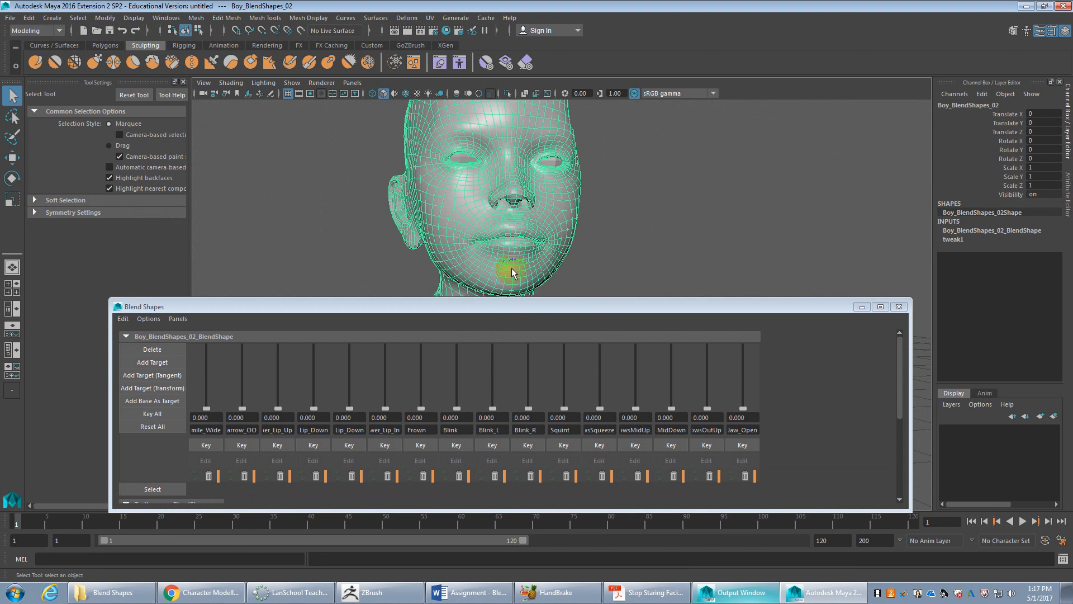
Enlarge the Blend Shapes editor to include the Teeth_upper_BlendShape group, and place it clear of the face
{"action": "left_click_drag", "start_coordinate": [455, 309], "coordinate": [562, 355]}
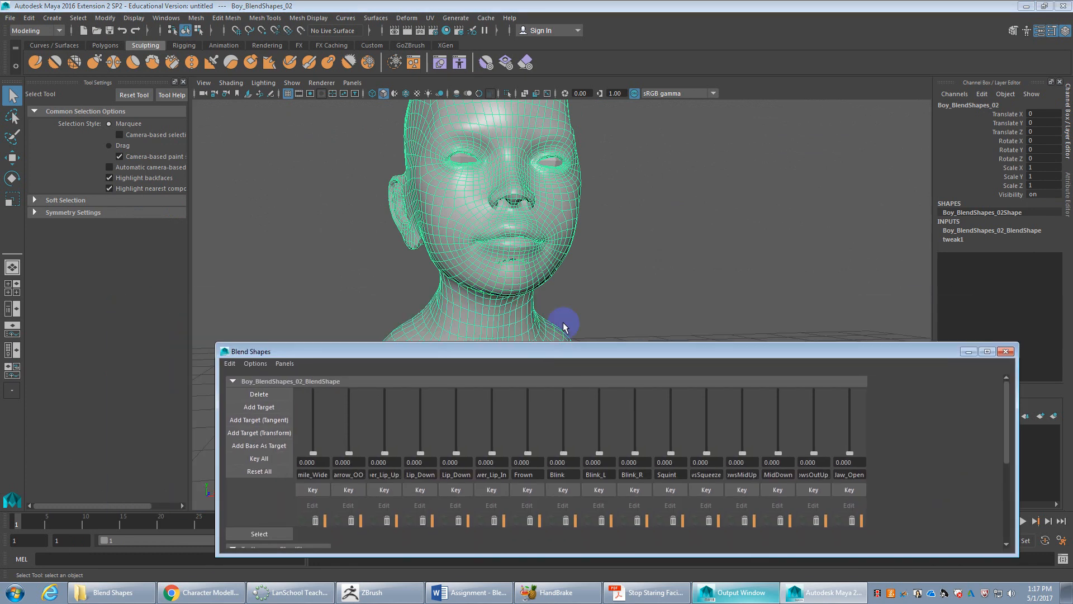
{"action": "left_click", "coordinate": [523, 267]}
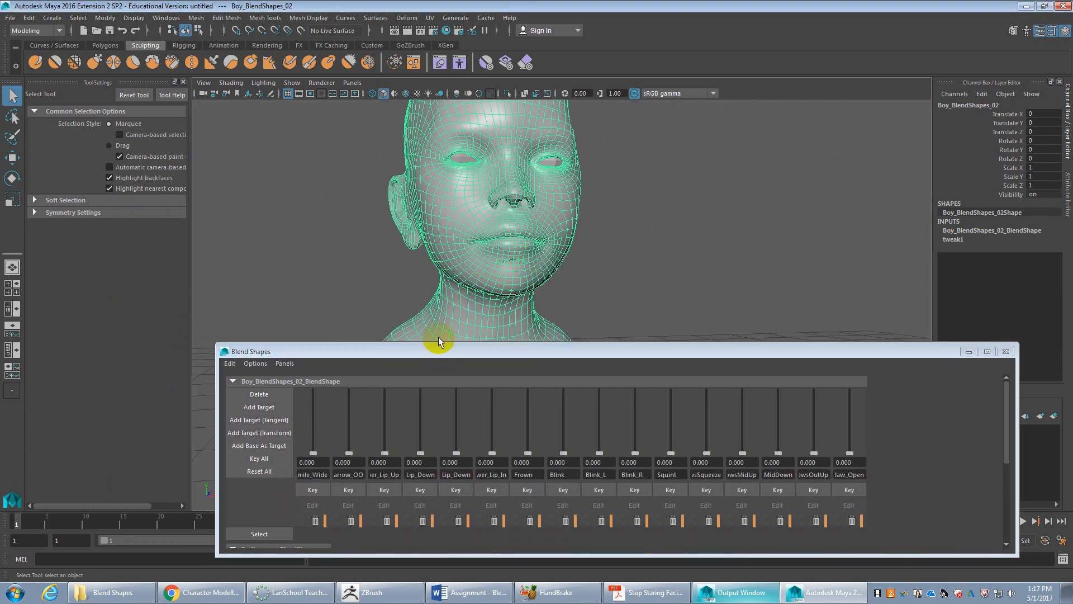
{"action": "left_click_drag", "start_coordinate": [439, 343], "coordinate": [460, 168]}
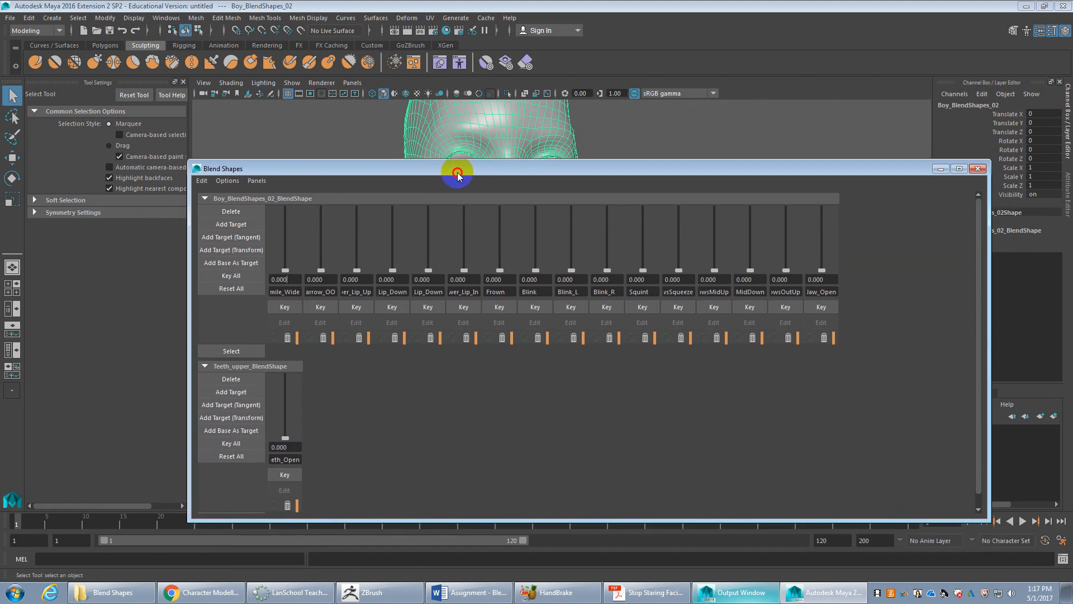
{"action": "left_click_drag", "start_coordinate": [545, 169], "coordinate": [510, 349]}
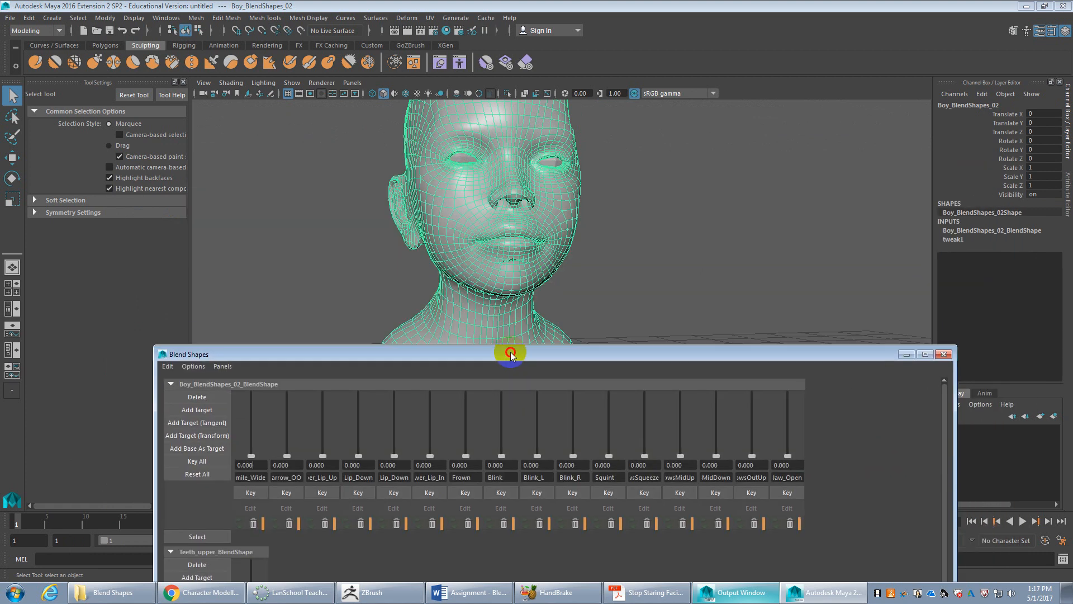
Set Wireframe on shaded to None in the Display preferences and save them
{"action": "left_click", "coordinate": [496, 189]}
{"action": "left_click_drag", "start_coordinate": [495, 188], "coordinate": [536, 251], "text": "alt"}
{"action": "right_click_drag", "start_coordinate": [536, 252], "coordinate": [530, 216], "text": "alt"}
{"action": "left_click_drag", "start_coordinate": [530, 216], "coordinate": [582, 246], "text": "alt"}
{"action": "right_click_drag", "start_coordinate": [782, 313], "coordinate": [748, 322], "text": "alt"}
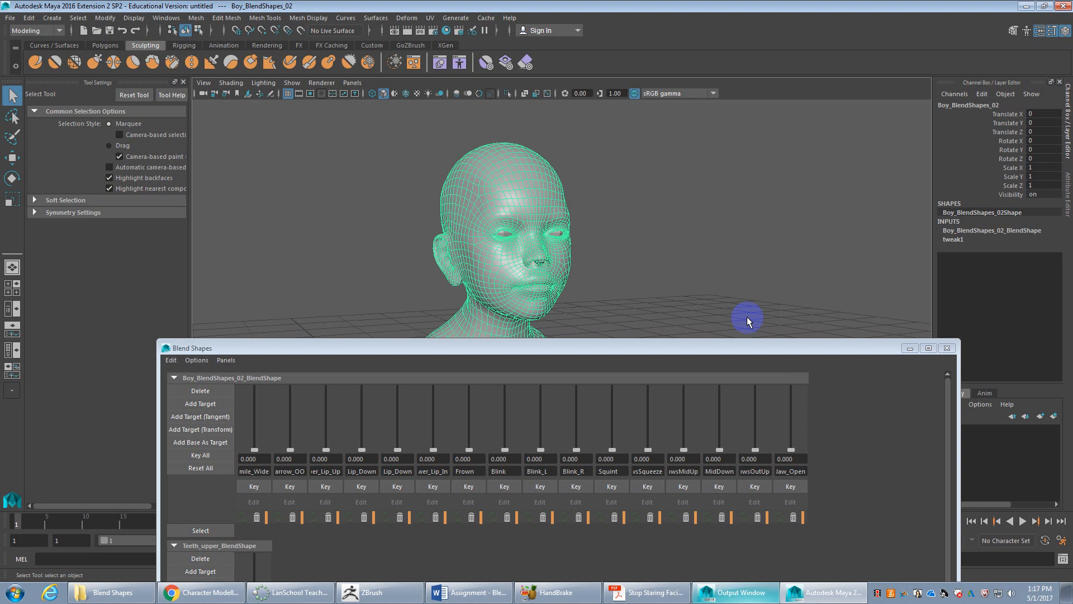
{"action": "left_click", "coordinate": [1062, 541]}
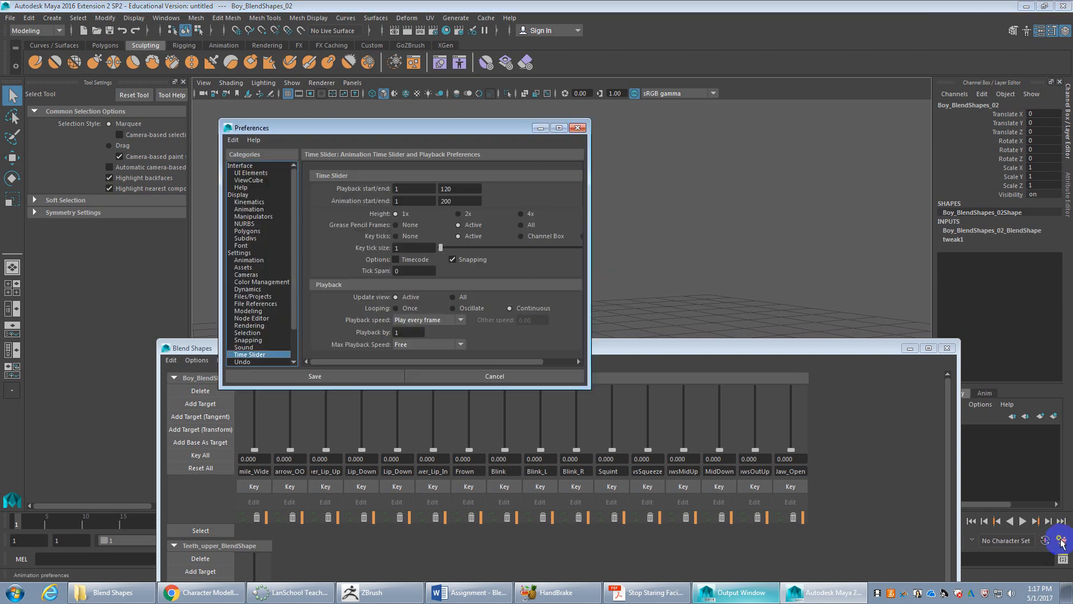
{"action": "left_click", "coordinate": [242, 254]}
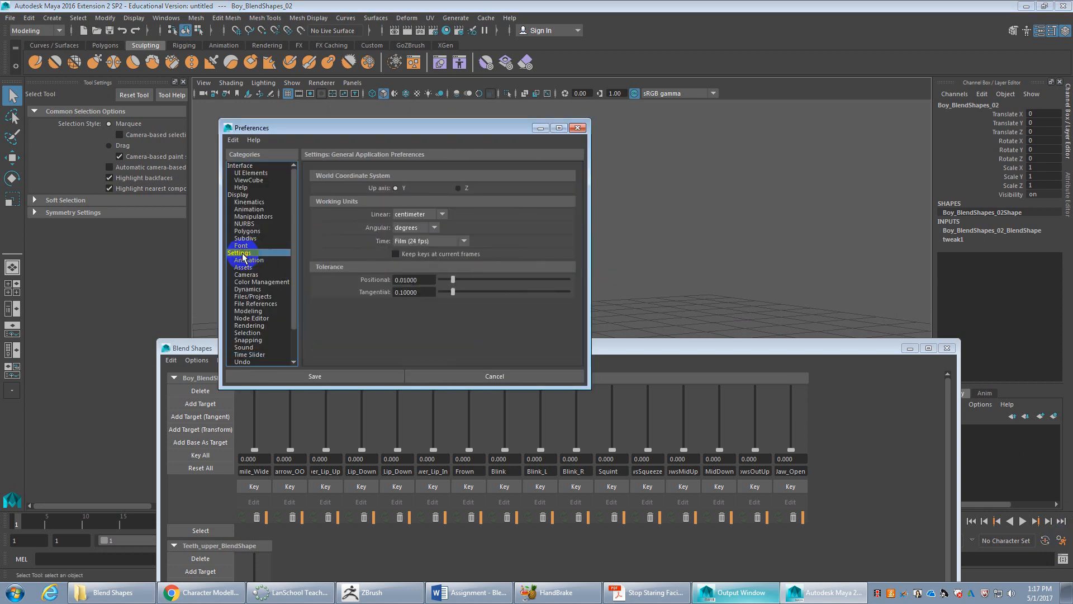
{"action": "left_click", "coordinate": [240, 195]}
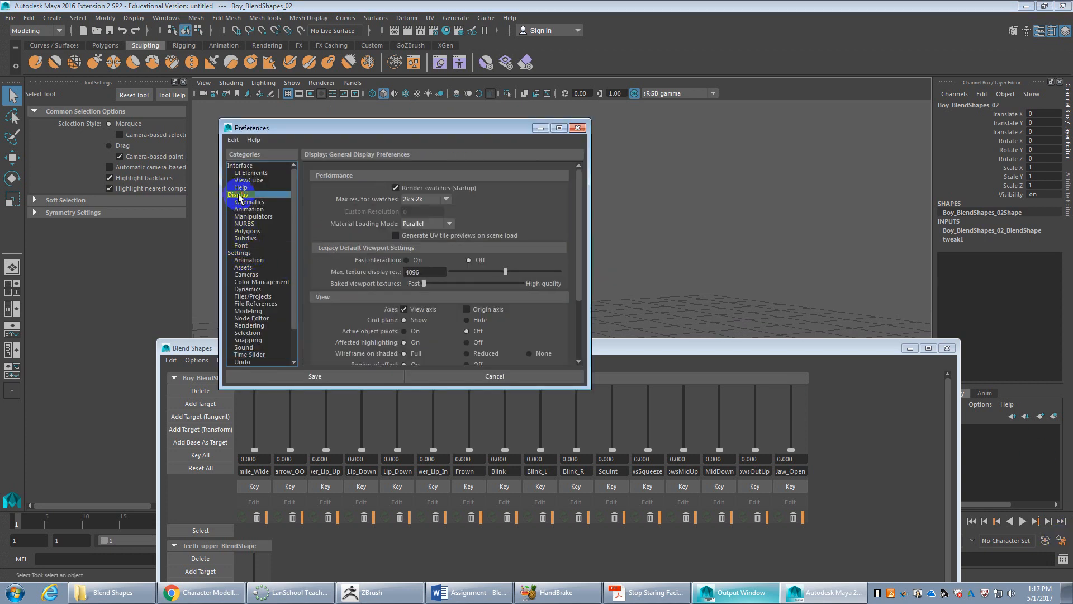
{"action": "left_click", "coordinate": [529, 353]}
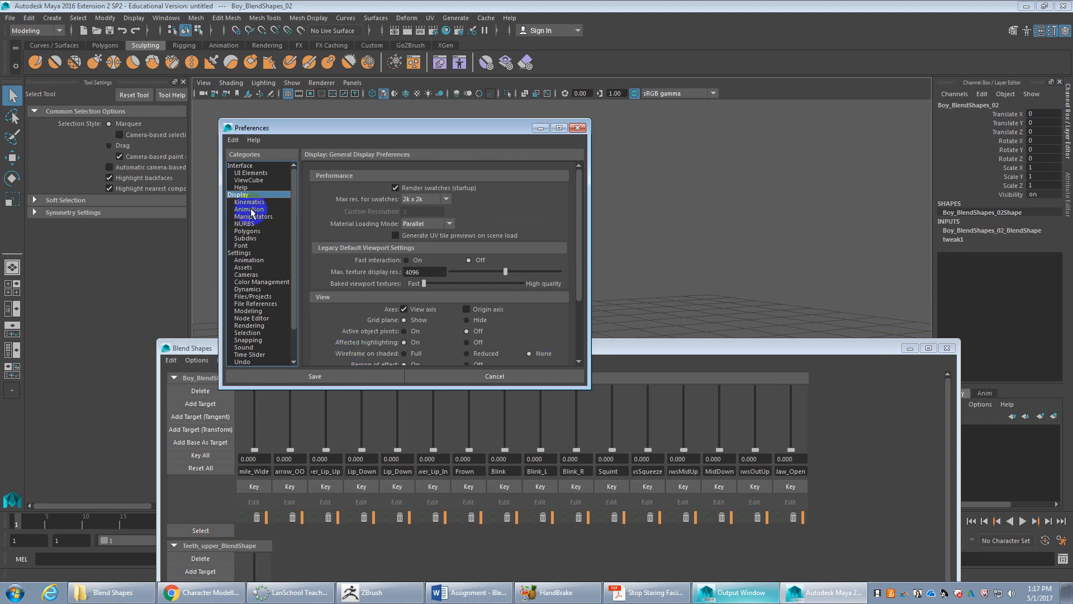
{"action": "left_click", "coordinate": [530, 354]}
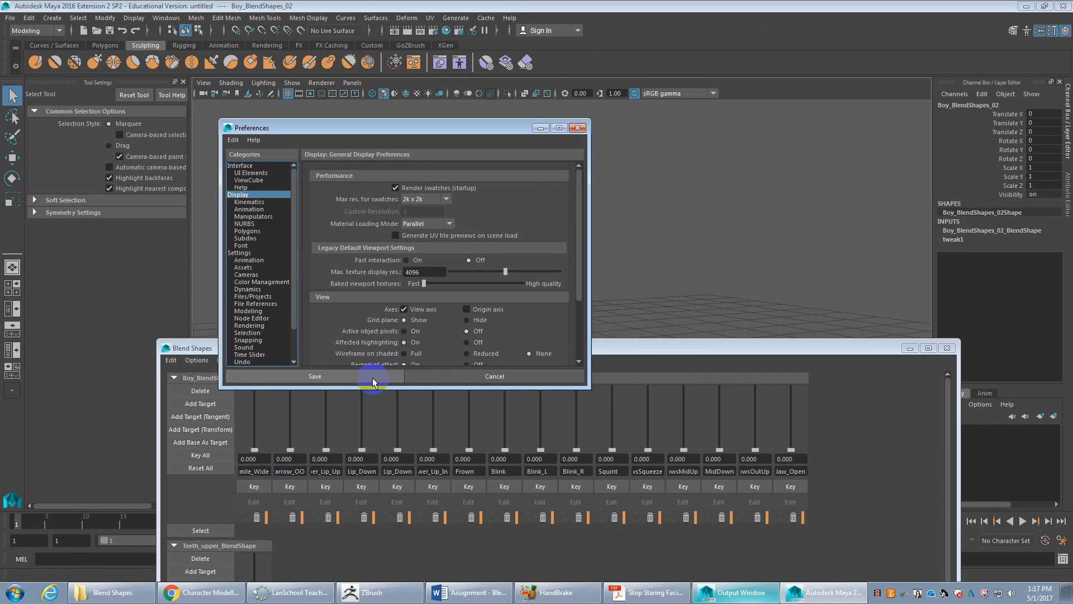
{"action": "left_click", "coordinate": [373, 378]}
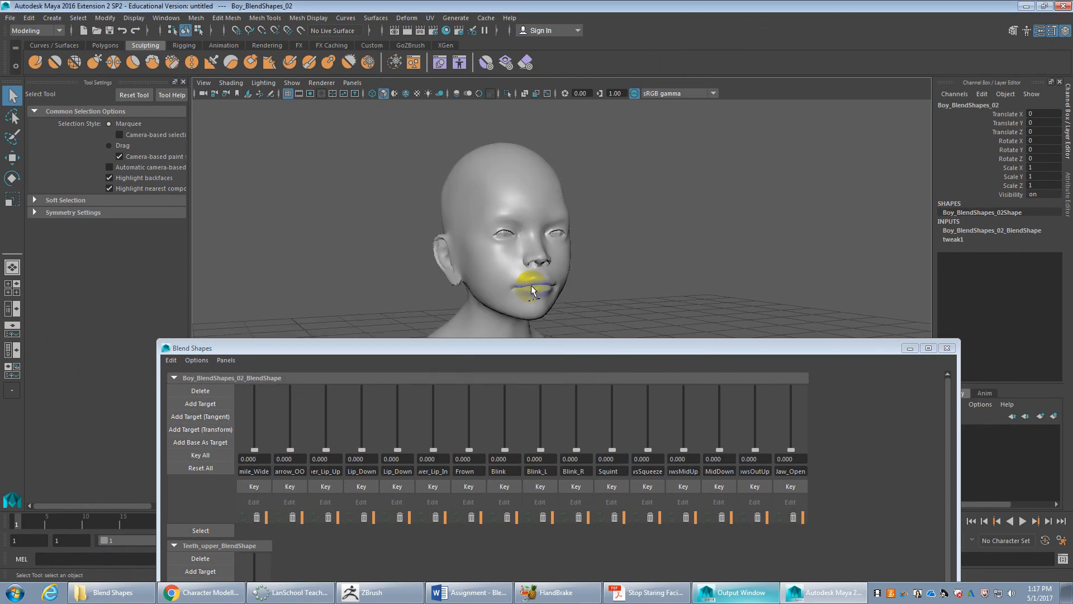
Examine the shaded head's eyes, mouth and chin up close from a three-quarter angle
{"action": "middle_click_drag", "start_coordinate": [548, 316], "coordinate": [520, 242], "text": "alt"}
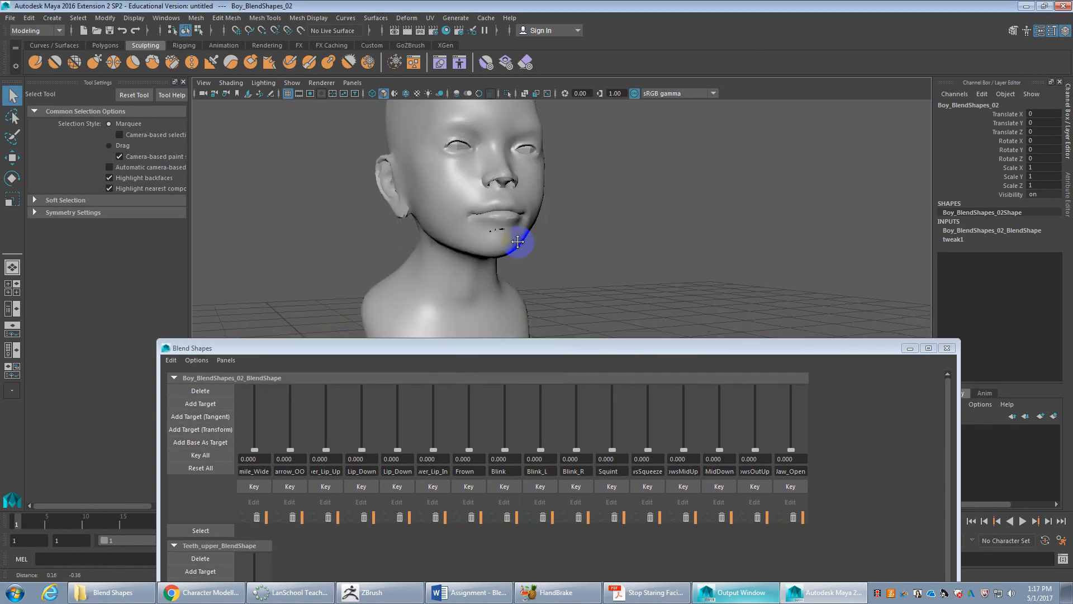
{"action": "right_click_drag", "start_coordinate": [524, 206], "coordinate": [551, 289], "text": "alt"}
{"action": "middle_click_drag", "start_coordinate": [442, 143], "coordinate": [484, 152], "text": "alt"}
{"action": "scroll", "coordinate": [498, 240], "scroll_direction": "down", "scroll_amount": 2}
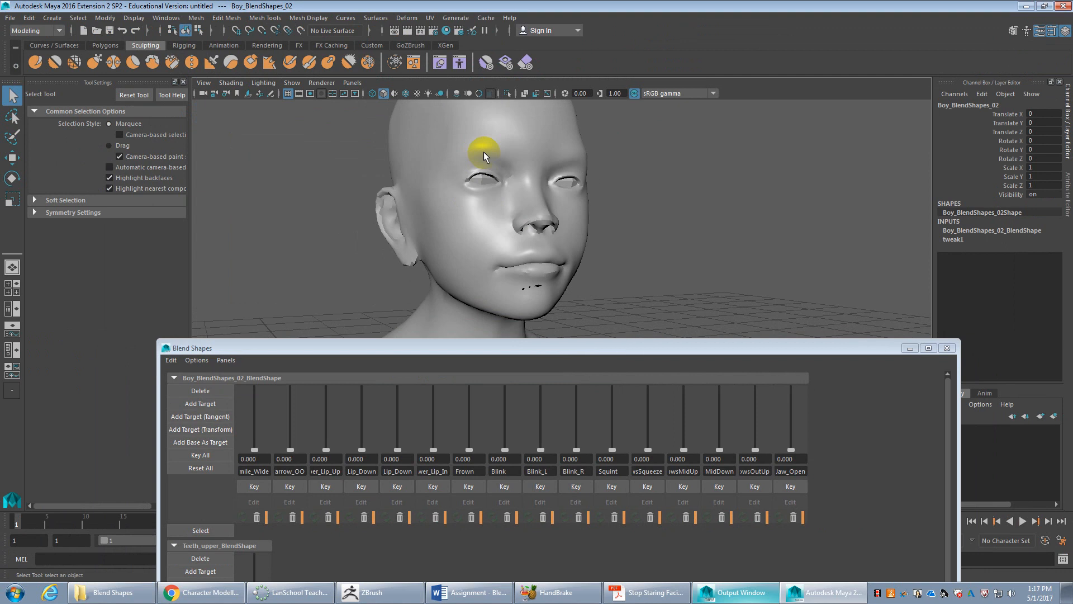
{"action": "left_click", "coordinate": [498, 219]}
{"action": "left_click", "coordinate": [505, 223]}
{"action": "mouse_move", "coordinate": [504, 225]}
{"action": "left_mouse_down", "text": "alt"}
{"action": "mouse_move", "coordinate": [457, 246]}
{"action": "mouse_move", "coordinate": [528, 239]}
{"action": "mouse_move", "coordinate": [539, 256]}
{"action": "mouse_move", "coordinate": [498, 208]}
{"action": "left_mouse_up", "text": "alt"}
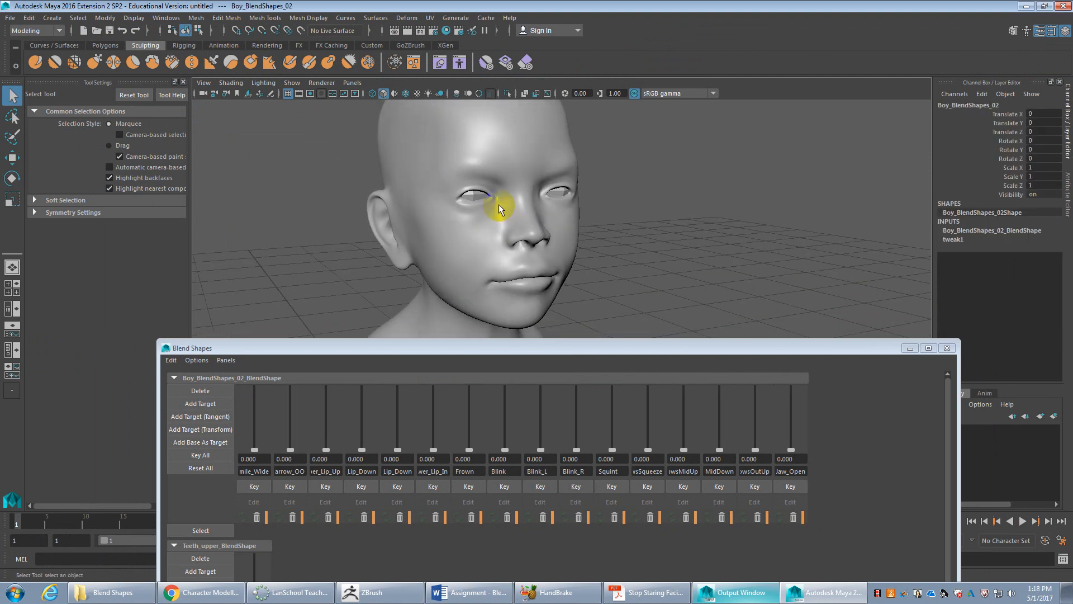
{"action": "middle_click_drag", "start_coordinate": [498, 209], "coordinate": [546, 256], "text": "alt"}
Narrow the Blend Shapes editor, place it beside the head, and key all targets of the Boy_BlendShapes_02 and Teeth_upper groups at frame 1
{"action": "left_click_drag", "start_coordinate": [424, 347], "coordinate": [446, 212]}
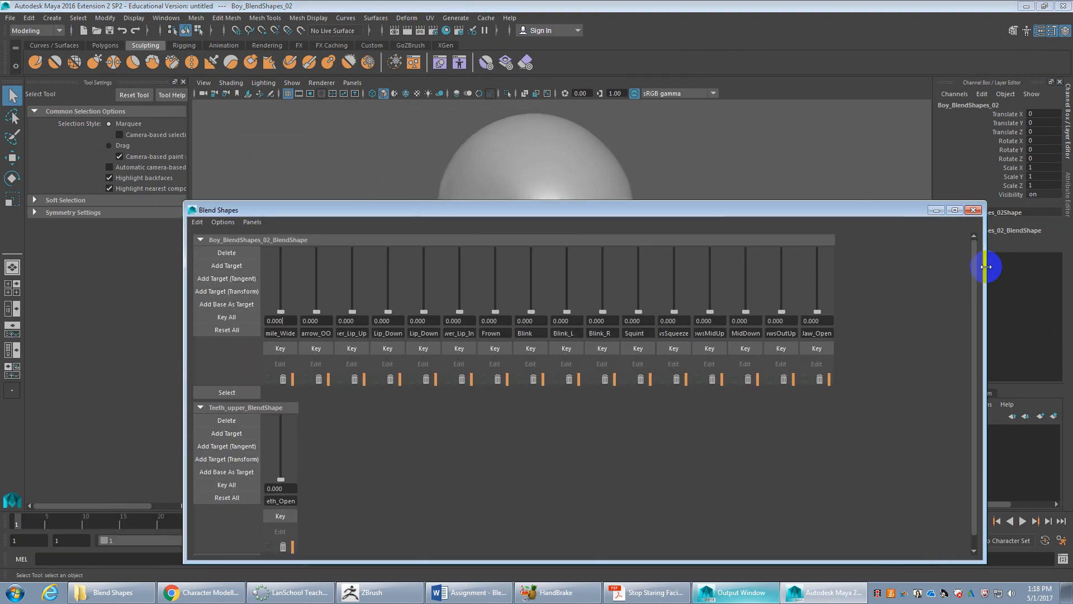
{"action": "left_click_drag", "start_coordinate": [986, 262], "coordinate": [548, 279]}
{"action": "left_click_drag", "start_coordinate": [451, 216], "coordinate": [306, 177]}
{"action": "middle_click_drag", "start_coordinate": [512, 215], "coordinate": [637, 199], "text": "alt"}
{"action": "left_click_drag", "start_coordinate": [681, 207], "coordinate": [672, 353], "text": "alt"}
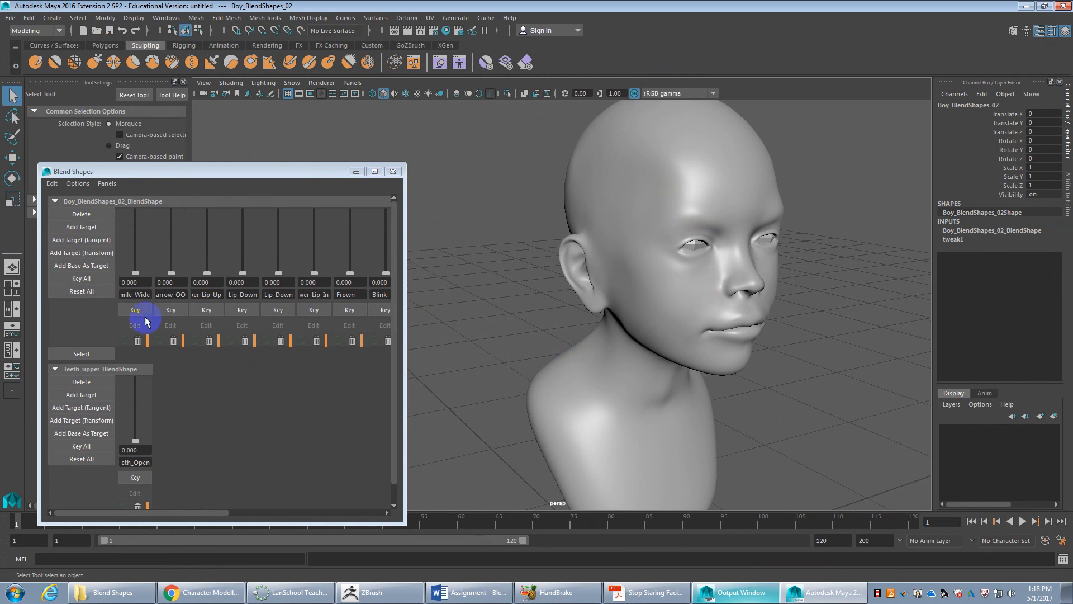
{"action": "left_click", "coordinate": [94, 280]}
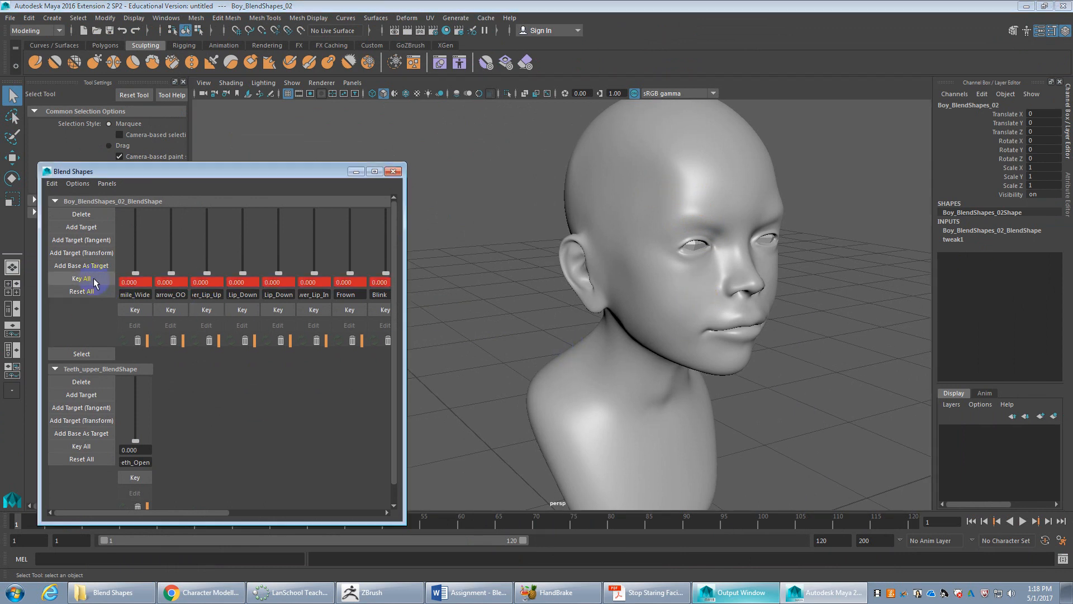
{"action": "left_click", "coordinate": [92, 449]}
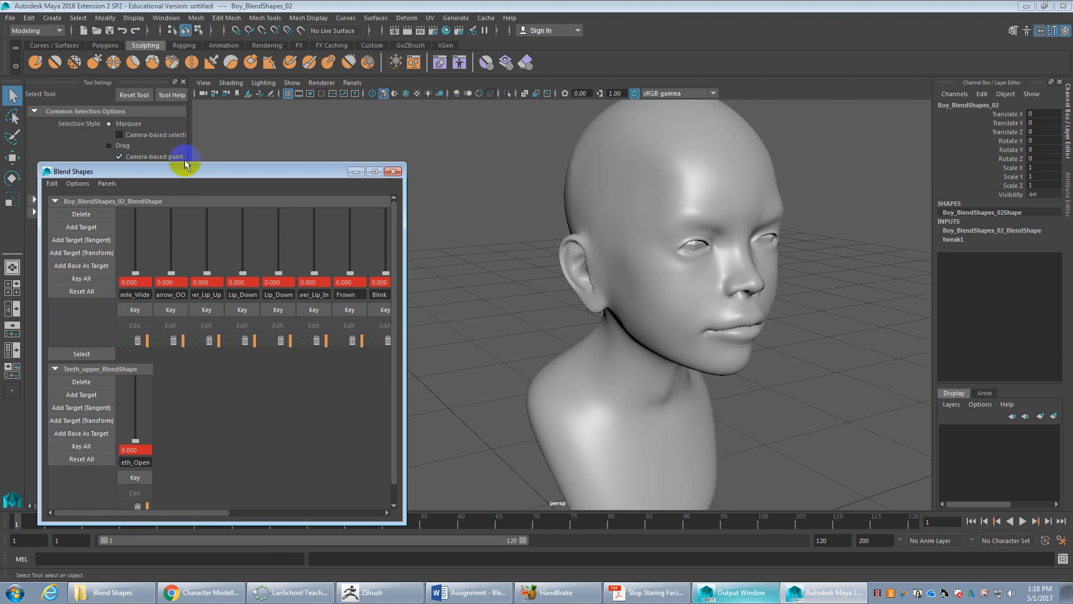
Move the Blend Shapes editor up, go to frame 5, and key the Jaw_Open target at 1.000
{"action": "left_click_drag", "start_coordinate": [186, 164], "coordinate": [208, 73]}
{"action": "left_click_drag", "start_coordinate": [23, 521], "coordinate": [48, 522]}
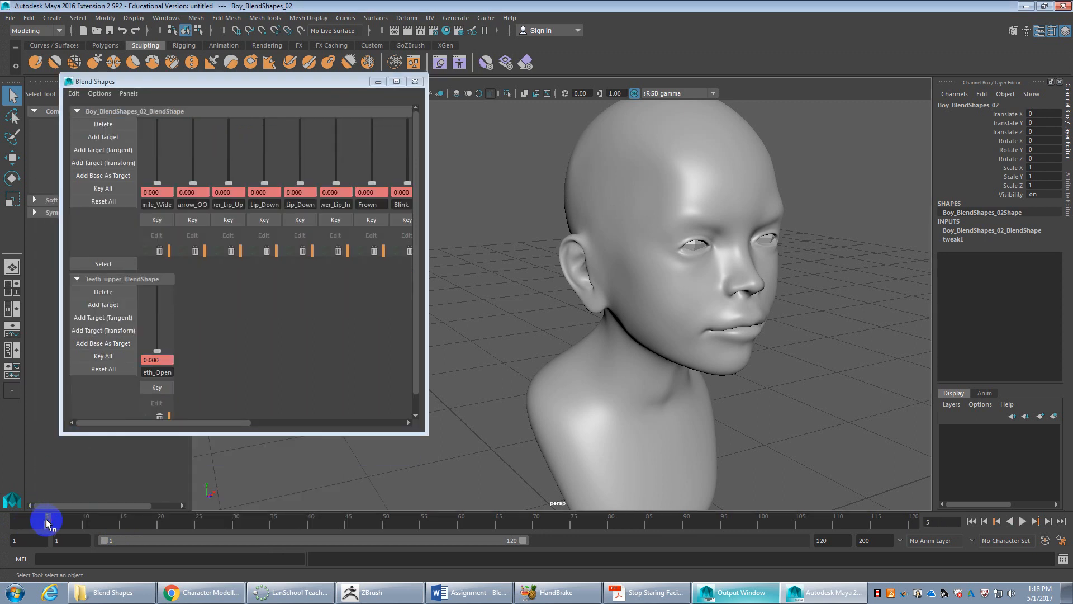
{"action": "left_click", "coordinate": [157, 183]}
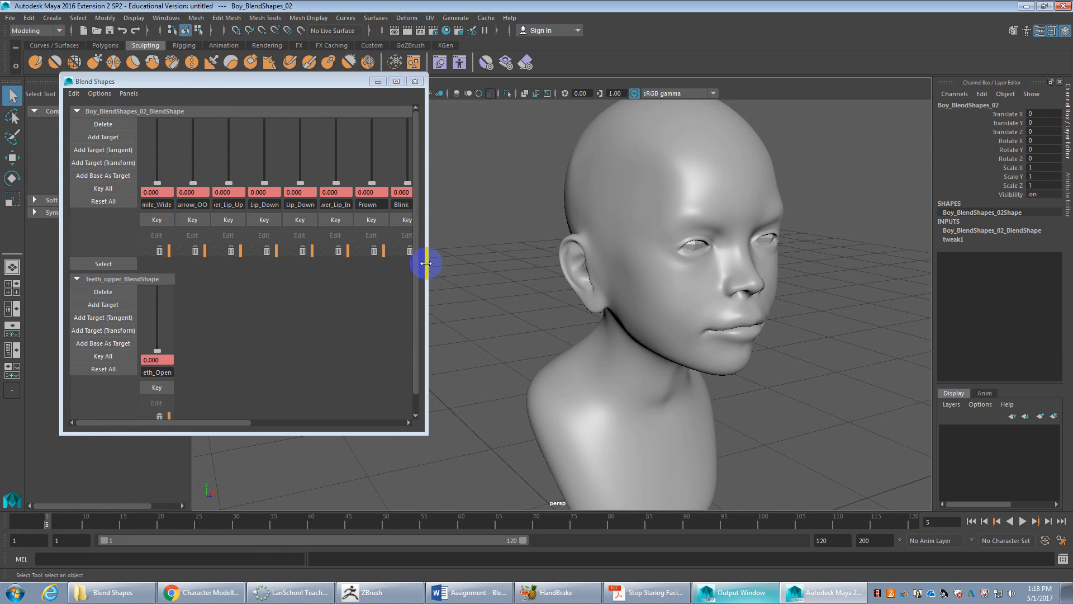
{"action": "left_click_drag", "start_coordinate": [220, 422], "coordinate": [110, 402]}
{"action": "left_click", "coordinate": [229, 183]}
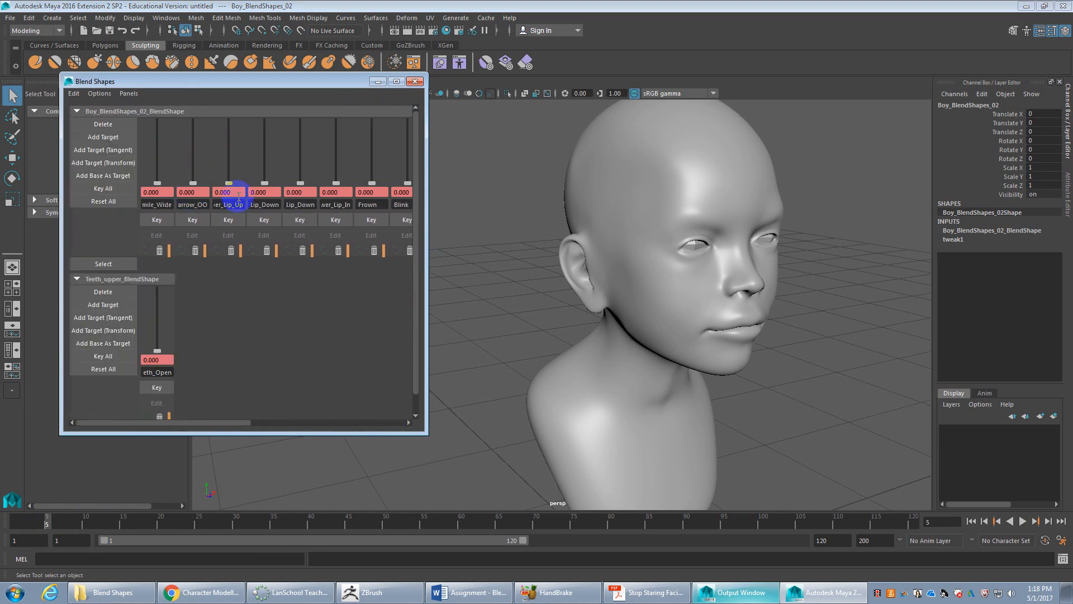
{"action": "left_click_drag", "start_coordinate": [157, 182], "coordinate": [163, 252]}
{"action": "left_click_drag", "start_coordinate": [175, 420], "coordinate": [392, 419]}
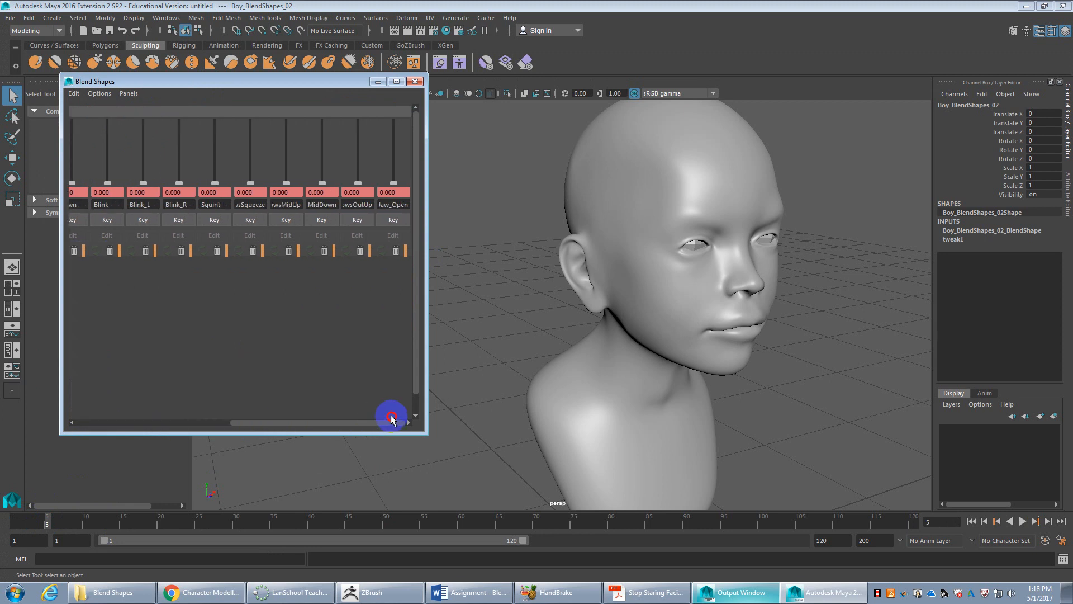
{"action": "left_click_drag", "start_coordinate": [395, 181], "coordinate": [388, 108]}
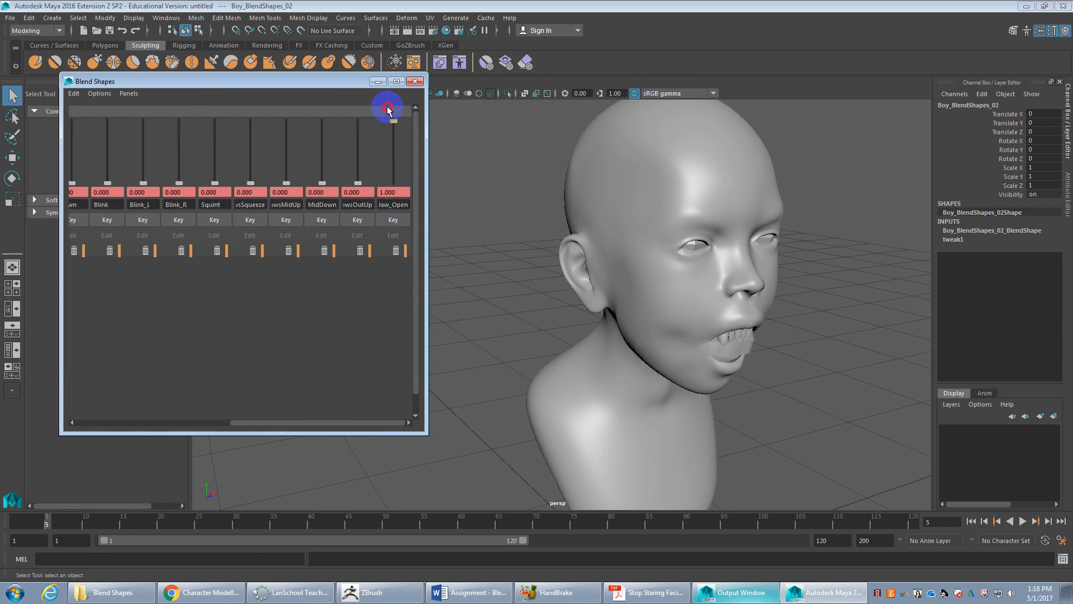
{"action": "left_click", "coordinate": [386, 222]}
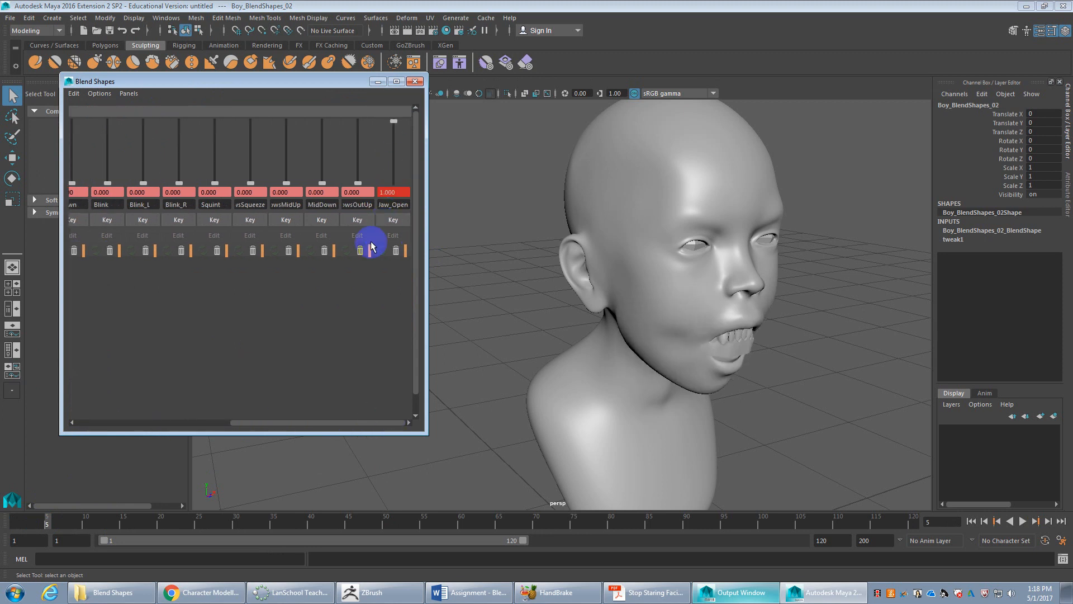
Key the Teeth_upper_BlendShape target at 1.000 on frame 5, and scrub back toward frame 1 to test the jaw motion
{"action": "left_click_drag", "start_coordinate": [266, 421], "coordinate": [59, 402]}
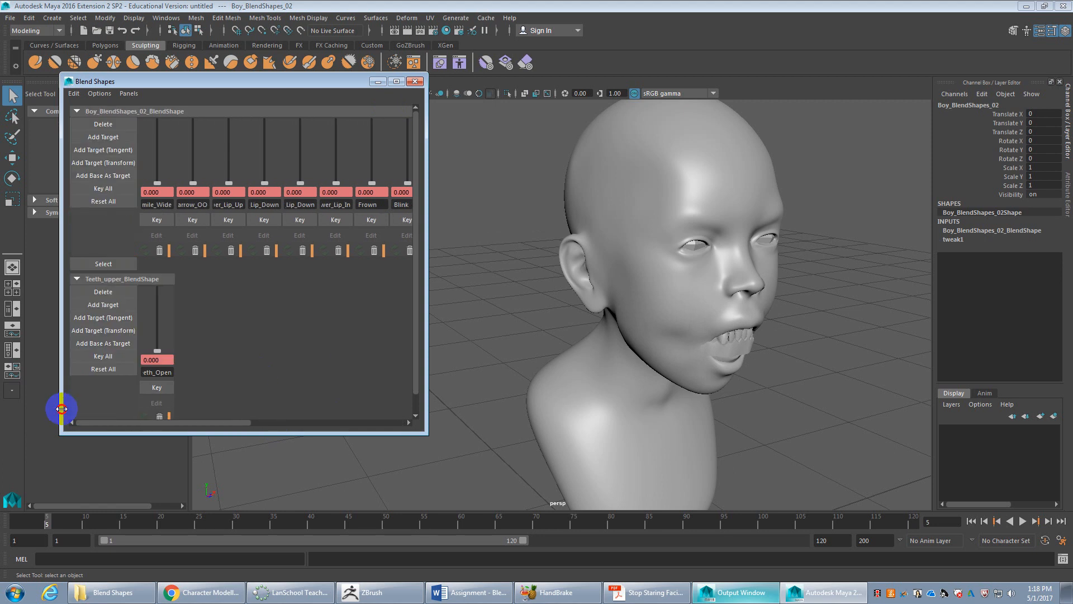
{"action": "left_click", "coordinate": [158, 388]}
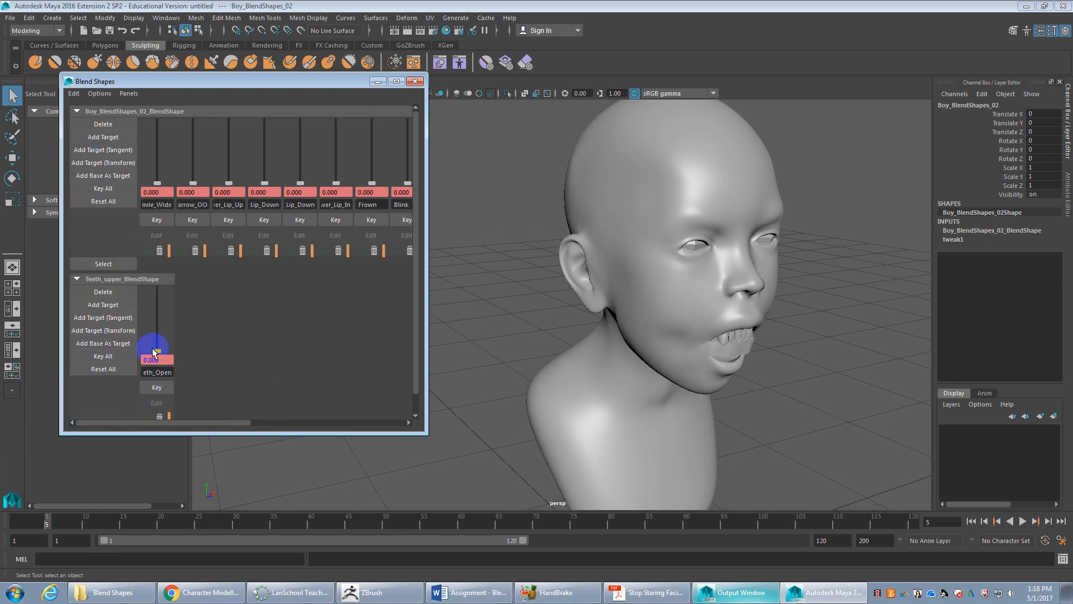
{"action": "left_click_drag", "start_coordinate": [157, 351], "coordinate": [158, 290]}
{"action": "left_click", "coordinate": [157, 389]}
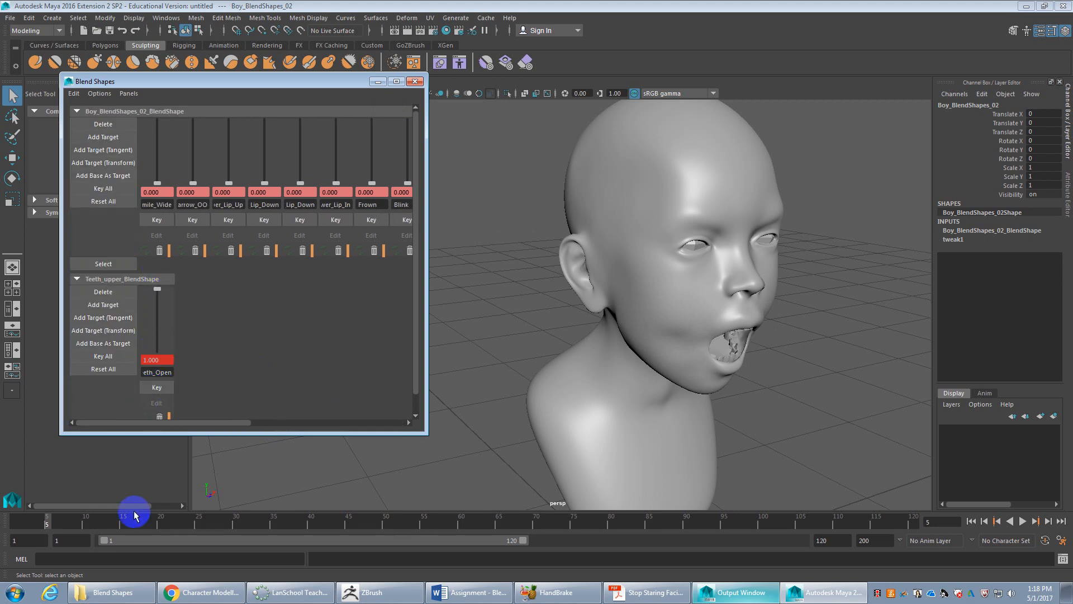
{"action": "left_click_drag", "start_coordinate": [45, 522], "coordinate": [13, 519]}
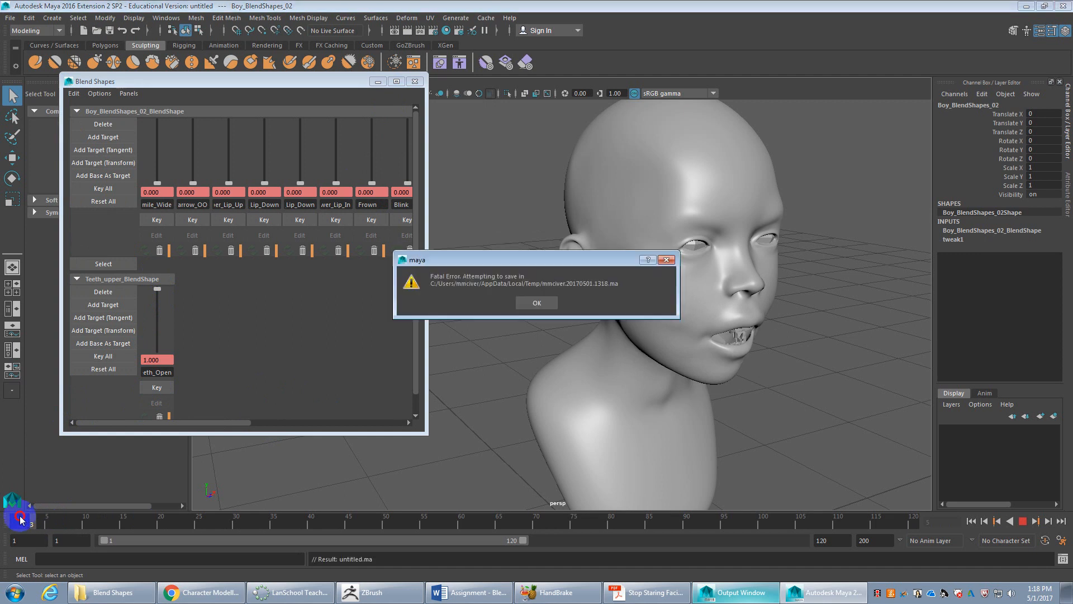
{"action": "left_click", "coordinate": [530, 305]}
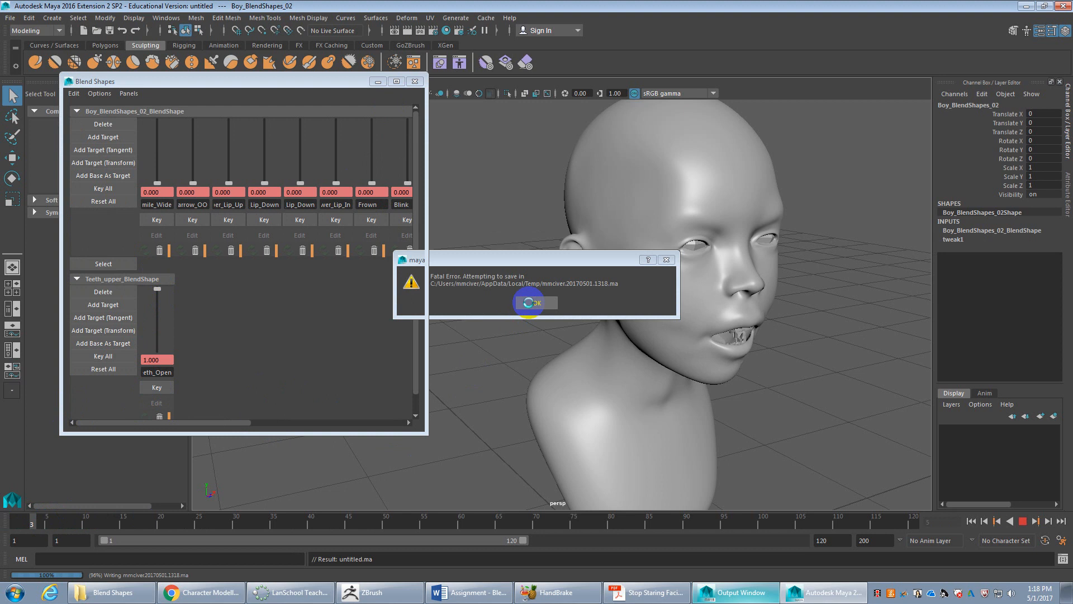
Key the targets of both blend shape groups at frame 1, and key Jaw_Open at 1.000 on frame 5
{"action": "left_click", "coordinate": [114, 339]}
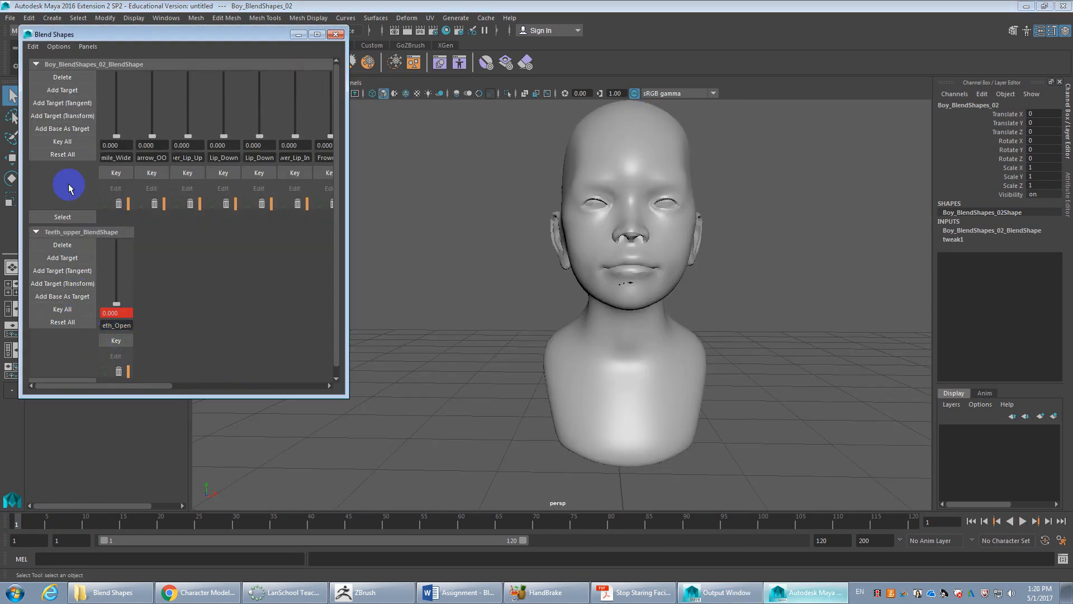
{"action": "left_click", "coordinate": [60, 143]}
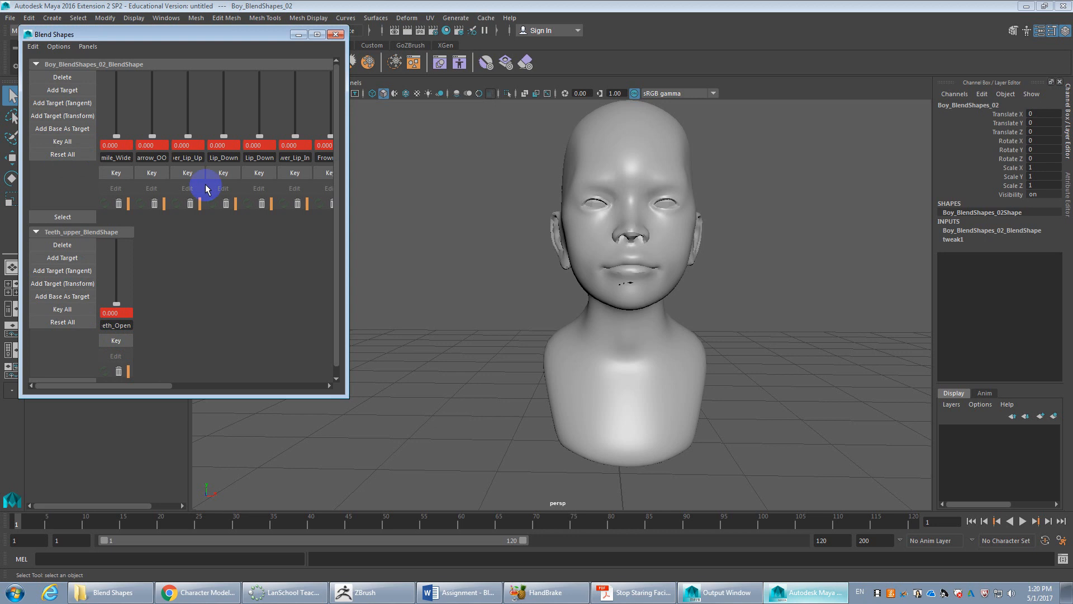
{"action": "left_click", "coordinate": [47, 521]}
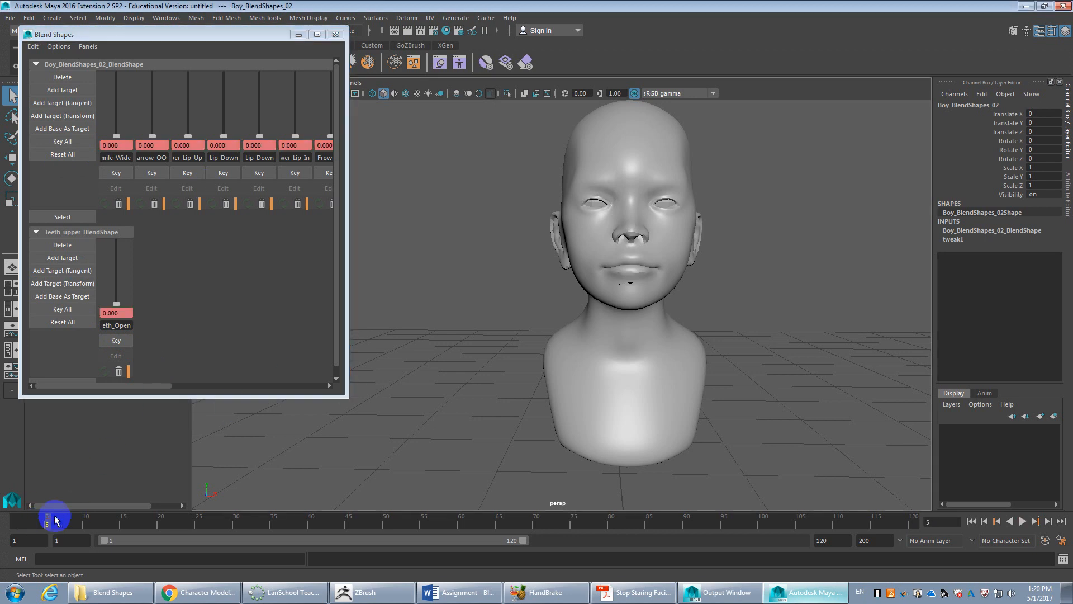
{"action": "left_click_drag", "start_coordinate": [79, 385], "coordinate": [230, 384]}
{"action": "left_click", "coordinate": [312, 137]}
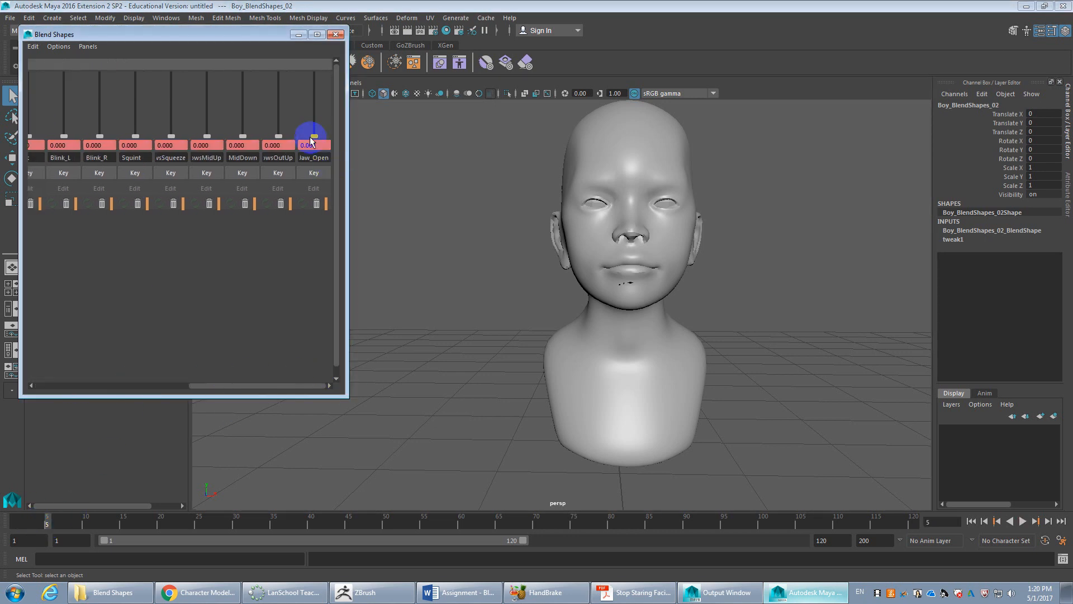
{"action": "left_click_drag", "start_coordinate": [315, 136], "coordinate": [314, 74]}
{"action": "left_click", "coordinate": [313, 173]}
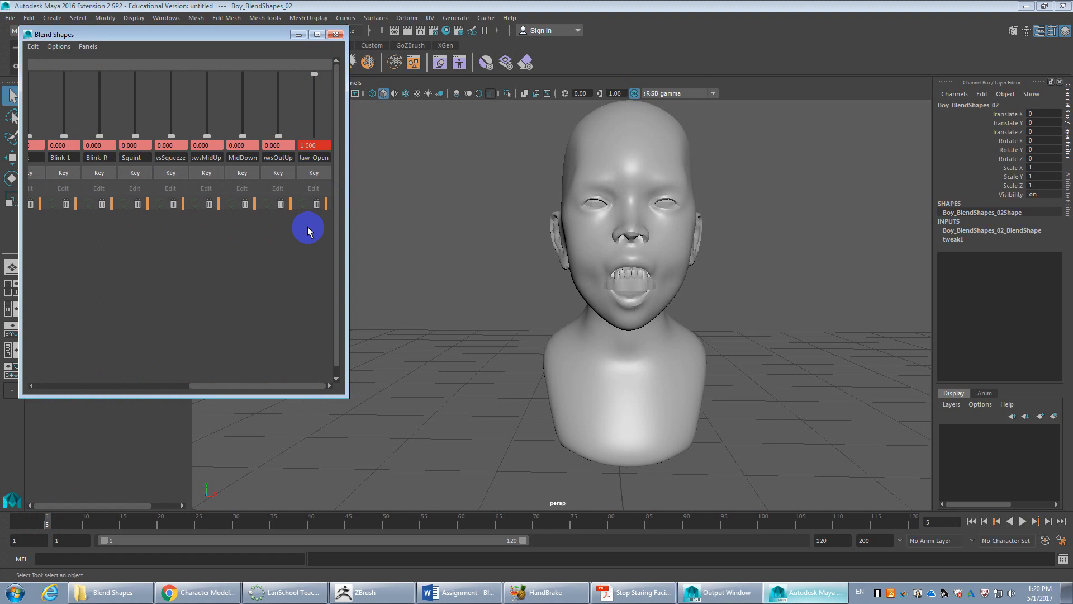
Key the Teeth_upper_BlendShape target at 1.000 on frame 5, and try scrubbing the timeline forward past that frame
{"action": "left_click_drag", "start_coordinate": [260, 386], "coordinate": [104, 386]}
{"action": "left_click", "coordinate": [118, 303]}
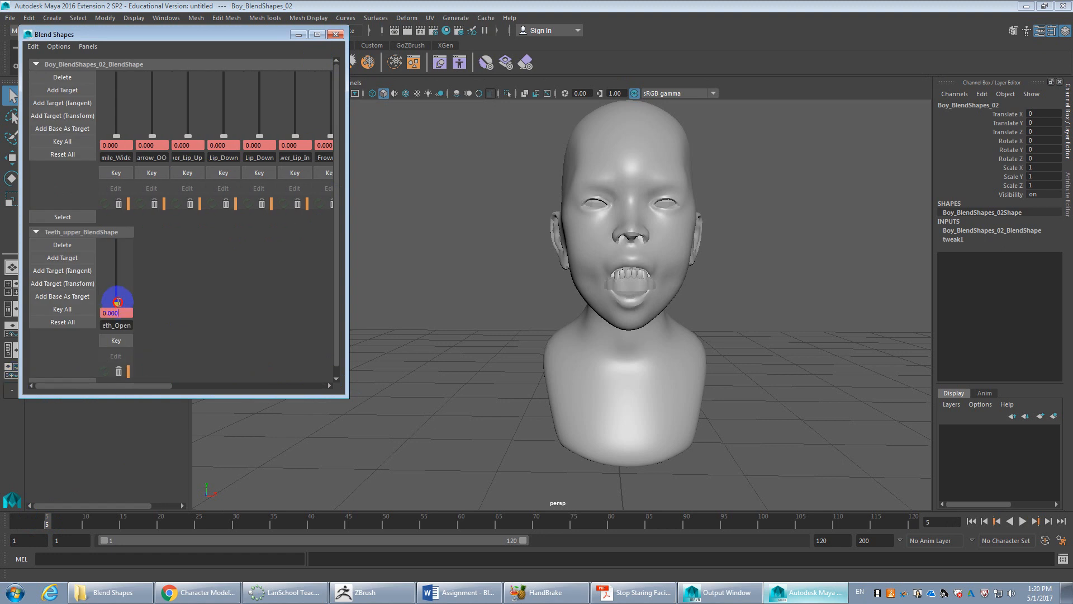
{"action": "left_click_drag", "start_coordinate": [117, 306], "coordinate": [116, 243]}
{"action": "left_click", "coordinate": [115, 340]}
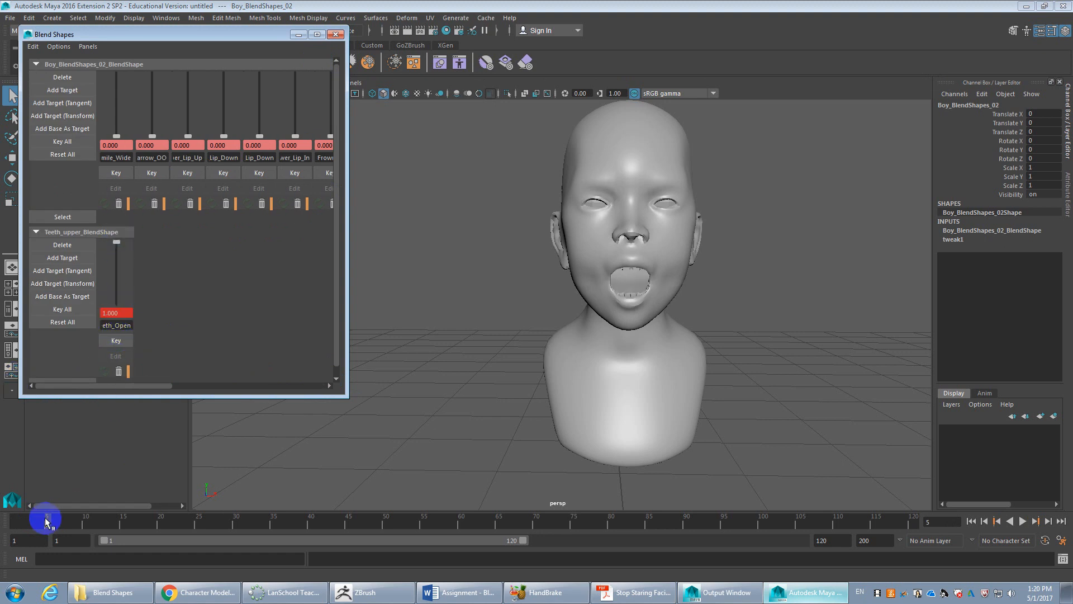
{"action": "left_click_drag", "start_coordinate": [40, 521], "coordinate": [63, 525]}
{"action": "left_click", "coordinate": [110, 524]}
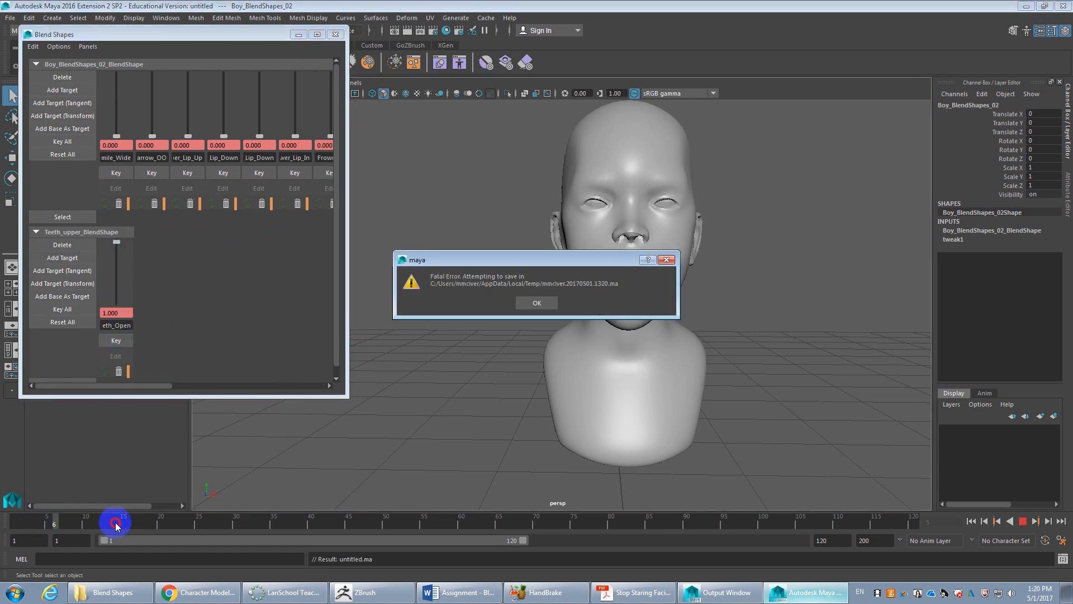
{"action": "left_click", "coordinate": [538, 303]}
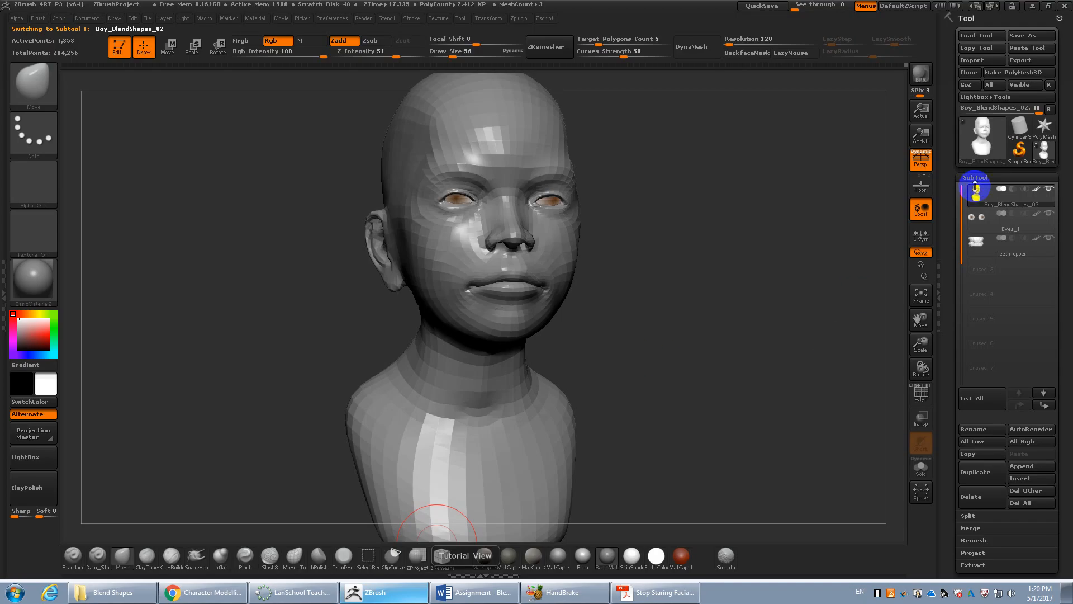
Examine the Modify Topology and MeshIntegrity options in the Geometry settings of the Boy_BlendShapes_02 subtool
{"action": "left_click", "coordinate": [976, 178]}
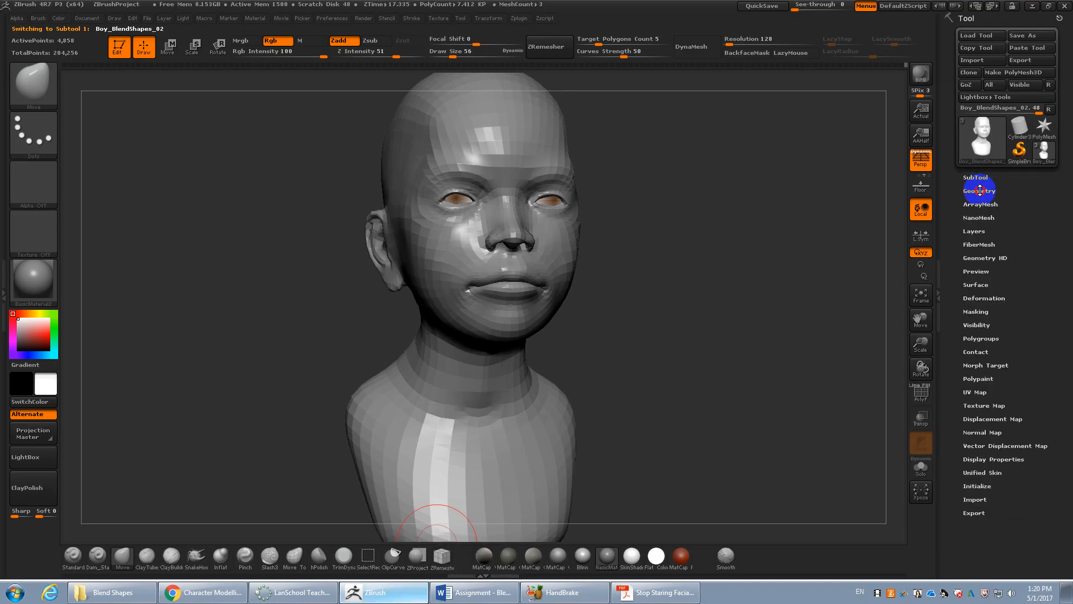
{"action": "left_click", "coordinate": [980, 191]}
{"action": "scroll", "coordinate": [946, 364], "scroll_direction": "down", "scroll_amount": 1}
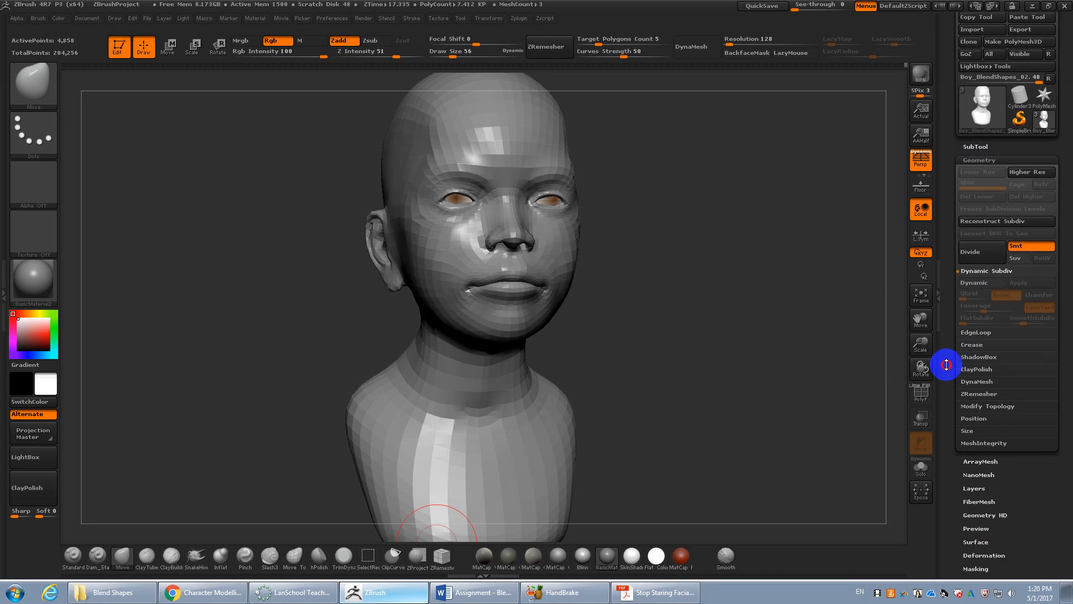
{"action": "scroll", "coordinate": [946, 365], "scroll_direction": "down", "scroll_amount": 1}
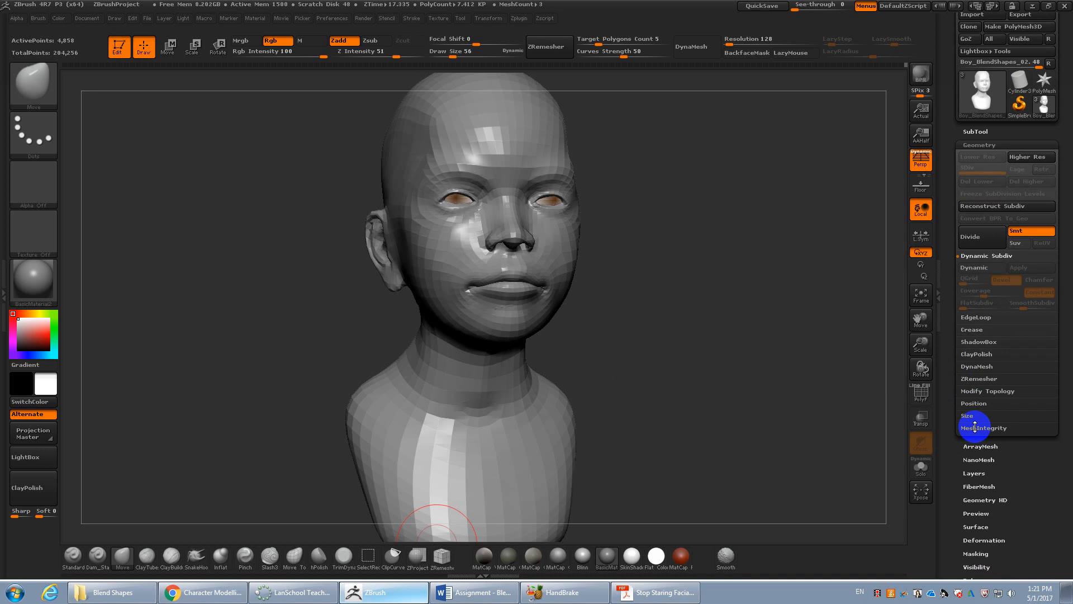
{"action": "left_click", "coordinate": [996, 390]}
{"action": "left_click_drag", "start_coordinate": [947, 376], "coordinate": [950, 339]}
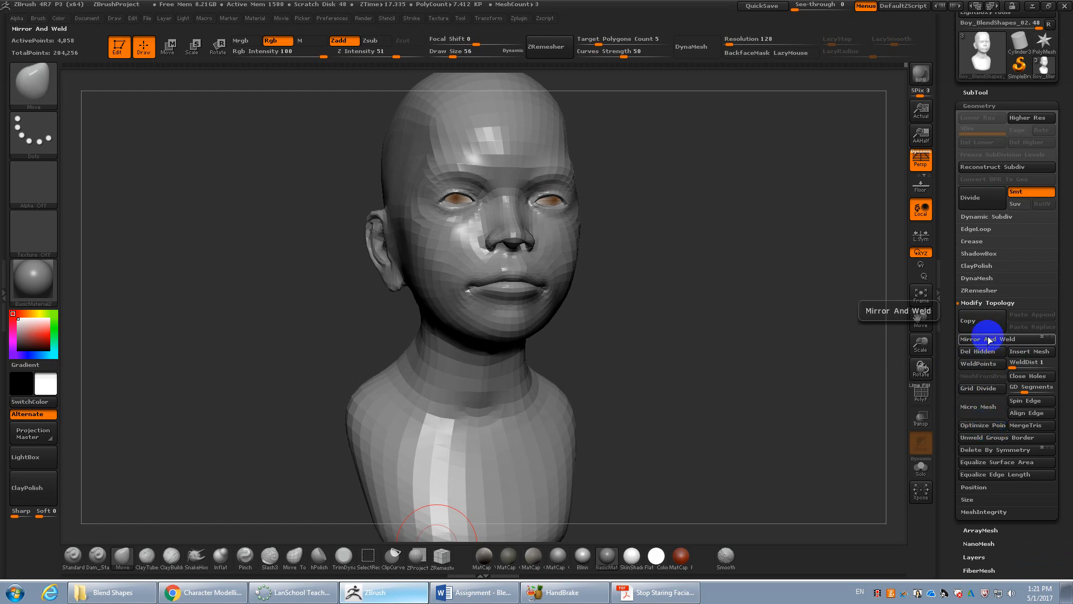
{"action": "left_click", "coordinate": [989, 303]}
{"action": "left_click", "coordinate": [990, 303]}
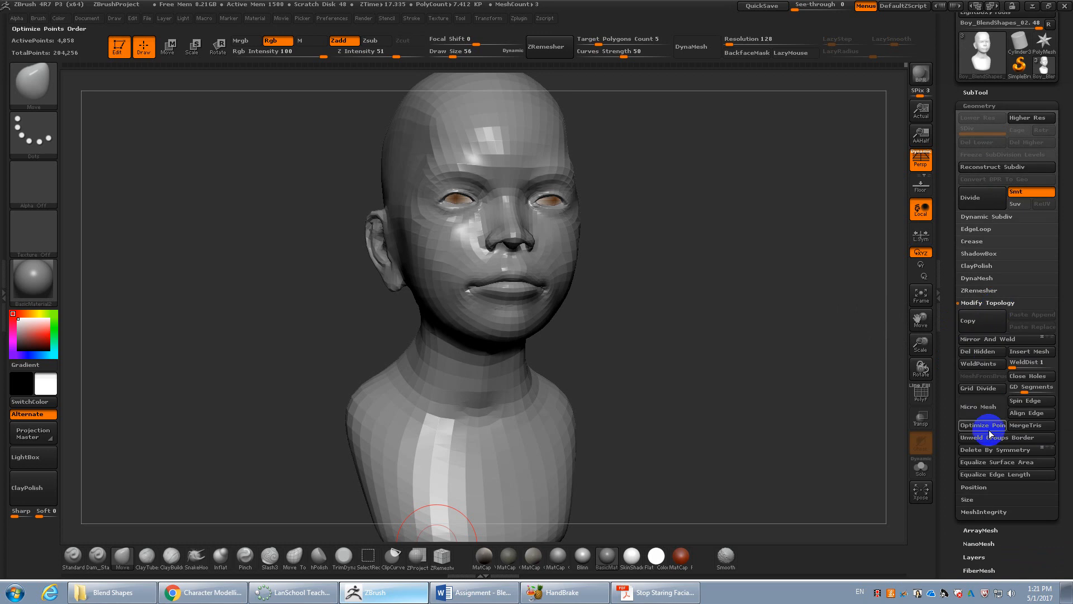
{"action": "left_click", "coordinate": [981, 512]}
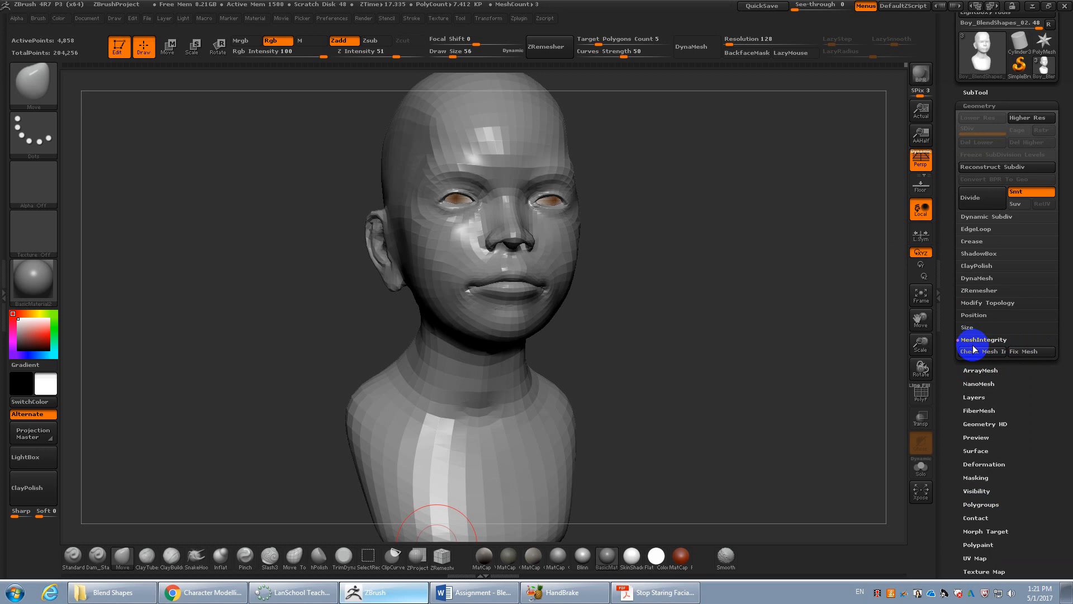
{"action": "left_click_drag", "start_coordinate": [951, 129], "coordinate": [954, 186]}
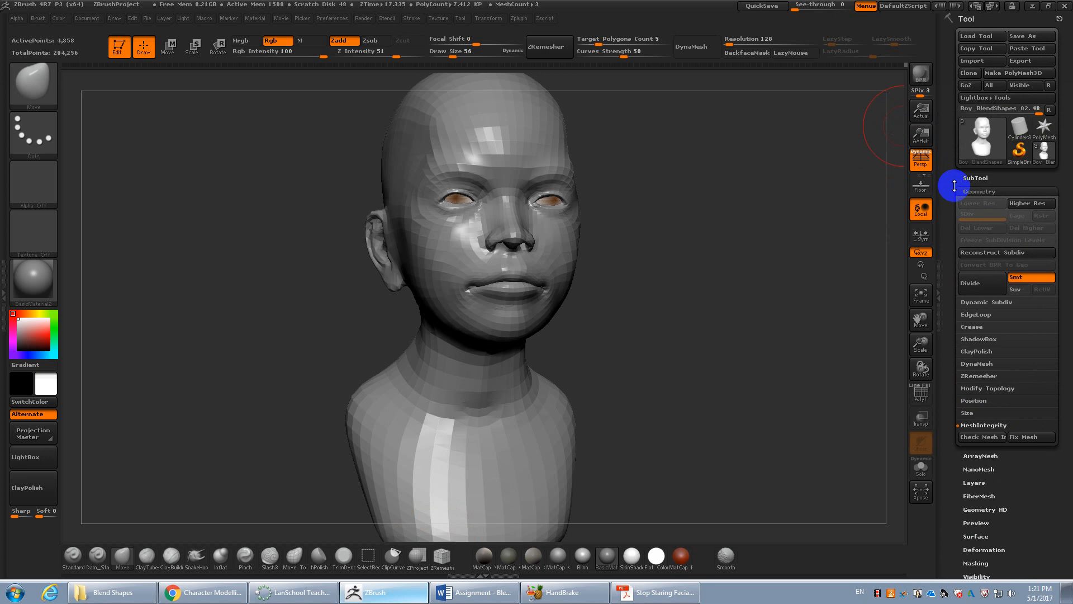
{"action": "left_click_drag", "start_coordinate": [954, 188], "coordinate": [955, 184]}
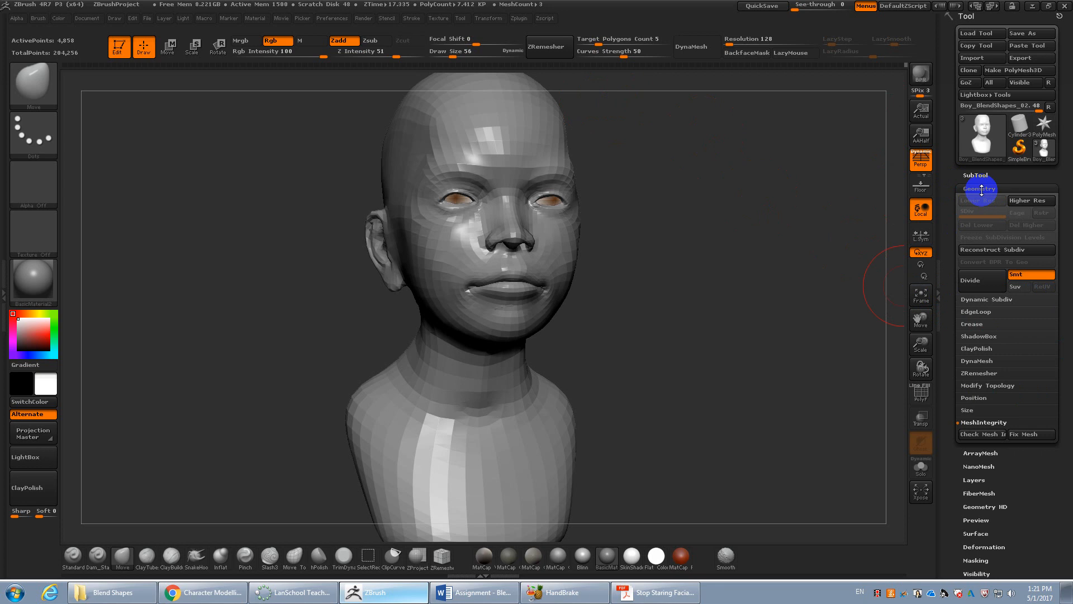
Set Maya Blend Shapes to export only the Selected subtool, and export the head's blend shapes to Maya
{"action": "left_click", "coordinate": [525, 18]}
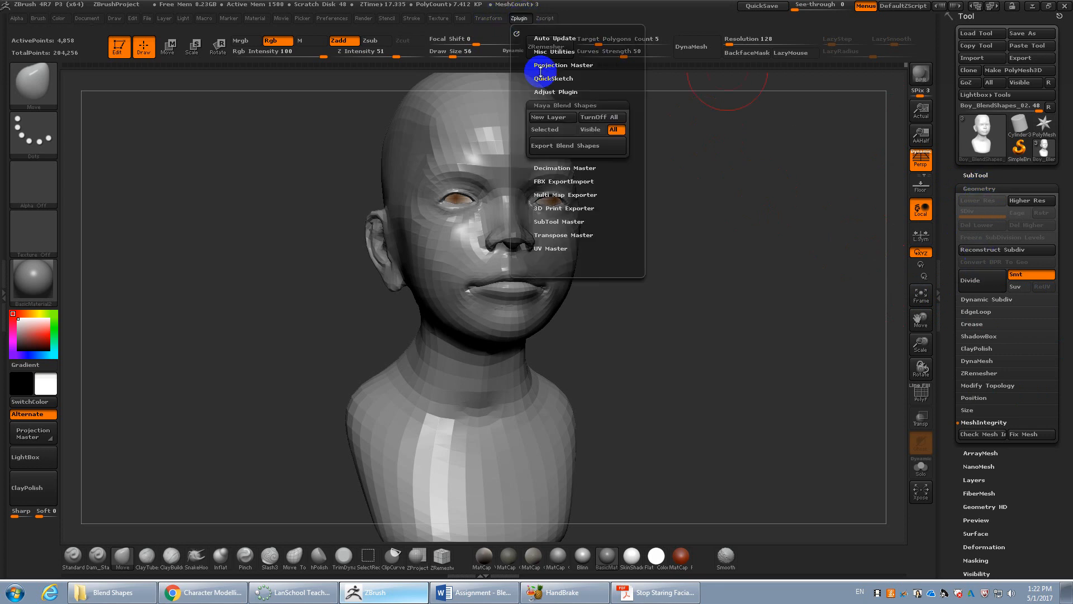
{"action": "left_click", "coordinate": [616, 129]}
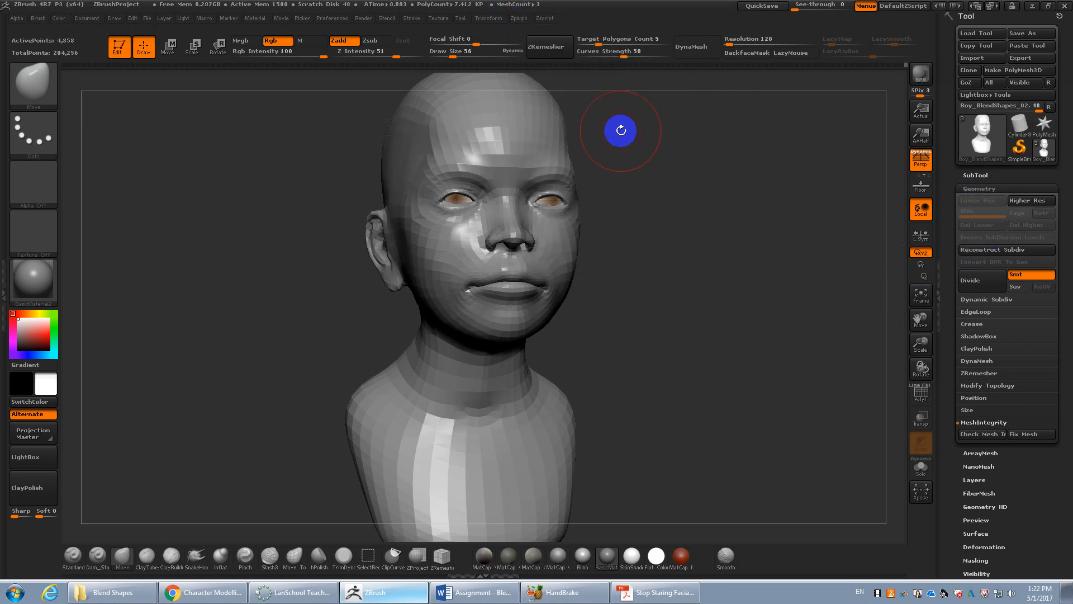
{"action": "left_click", "coordinate": [510, 19]}
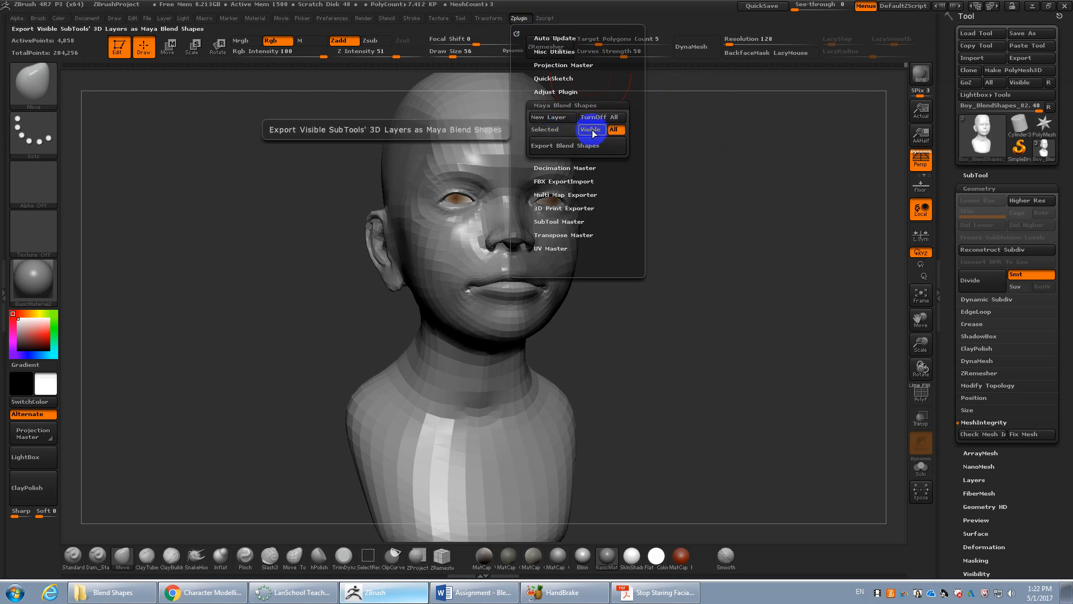
{"action": "left_click", "coordinate": [562, 135]}
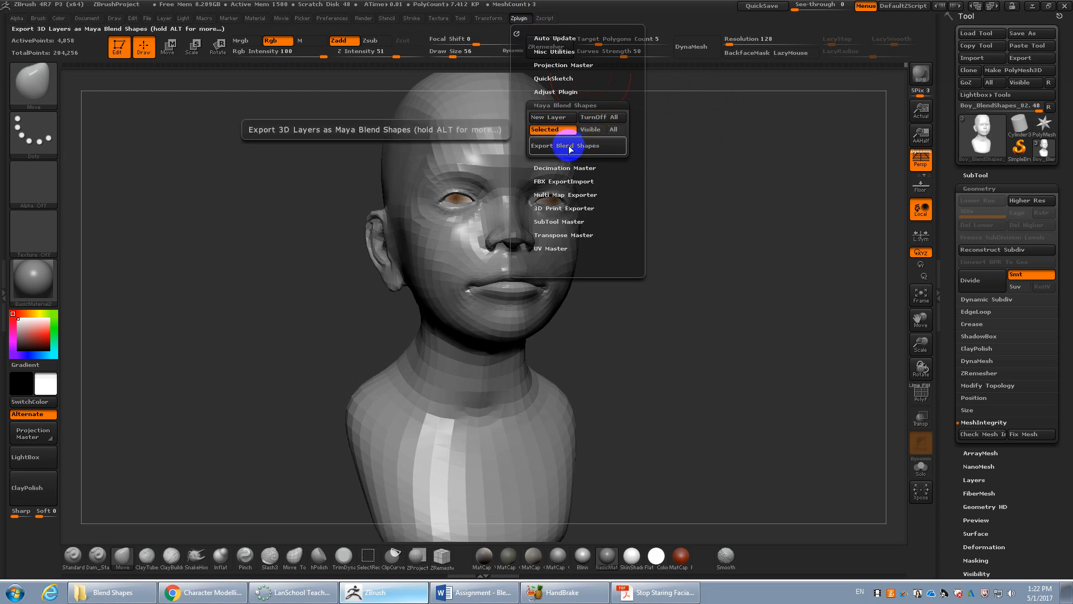
{"action": "left_click", "coordinate": [568, 145]}
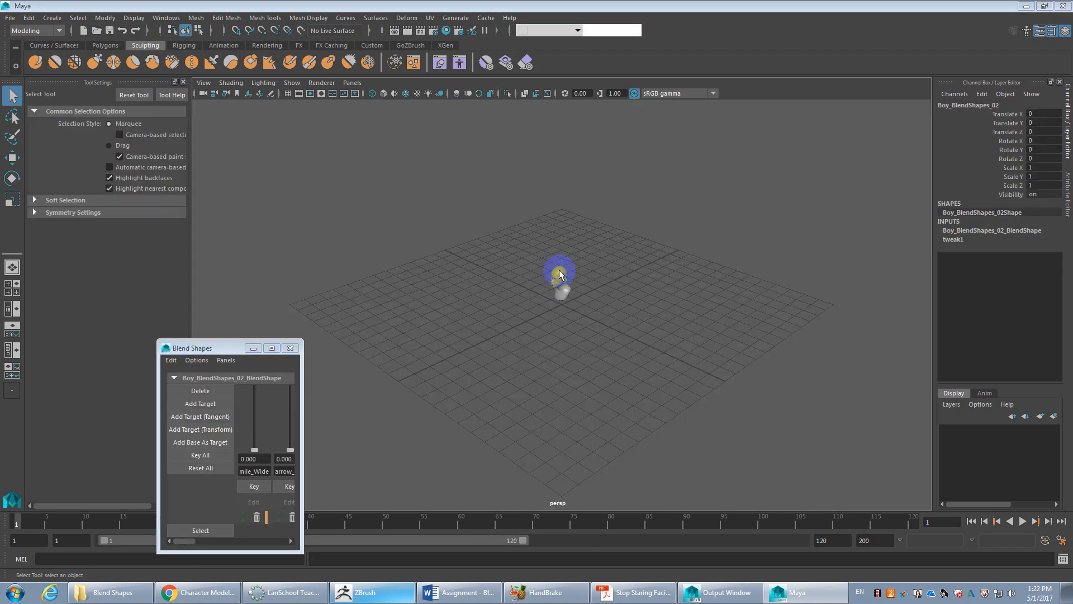
Reposition the Blend Shapes window away from the head and enlarge it so more of the target sliders show
{"action": "left_click", "coordinate": [240, 351]}
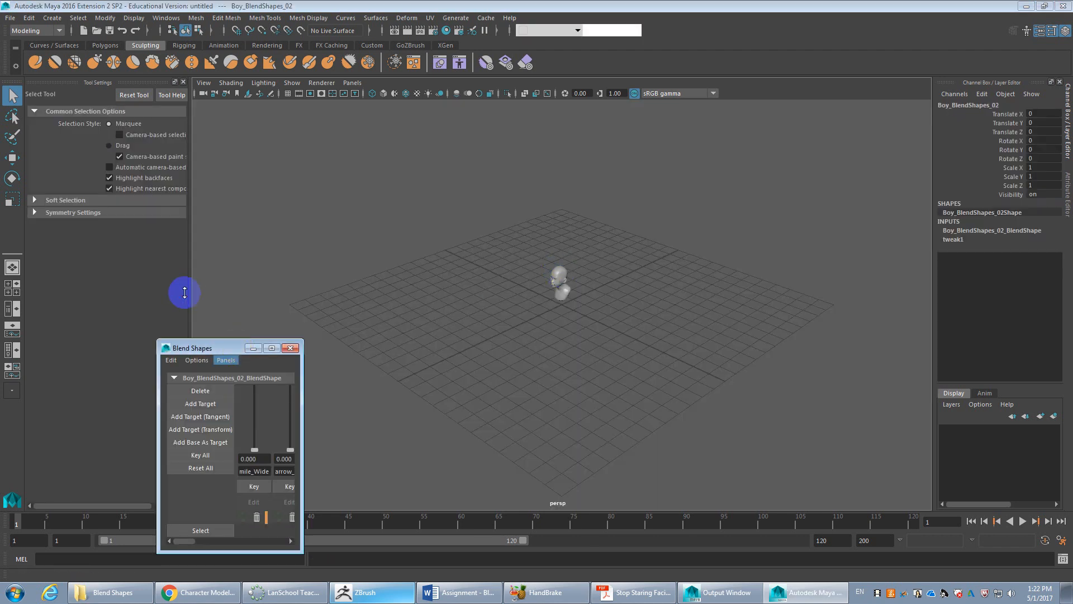
{"action": "left_click_drag", "start_coordinate": [220, 349], "coordinate": [184, 182]}
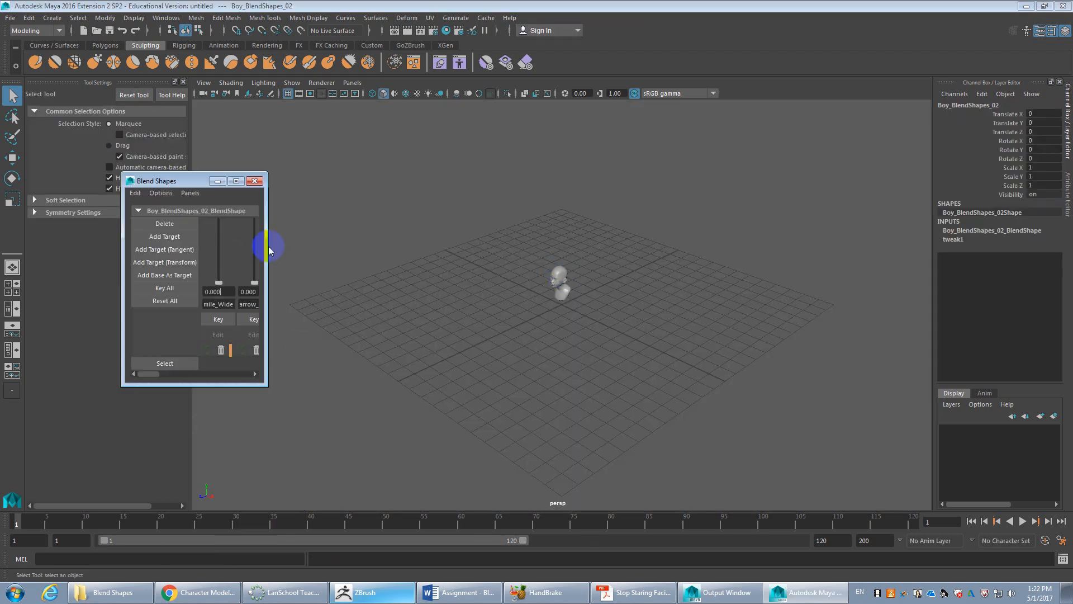
{"action": "left_click_drag", "start_coordinate": [296, 252], "coordinate": [481, 255]}
{"action": "left_click", "coordinate": [325, 185]}
{"action": "left_click_drag", "start_coordinate": [316, 182], "coordinate": [266, 121]}
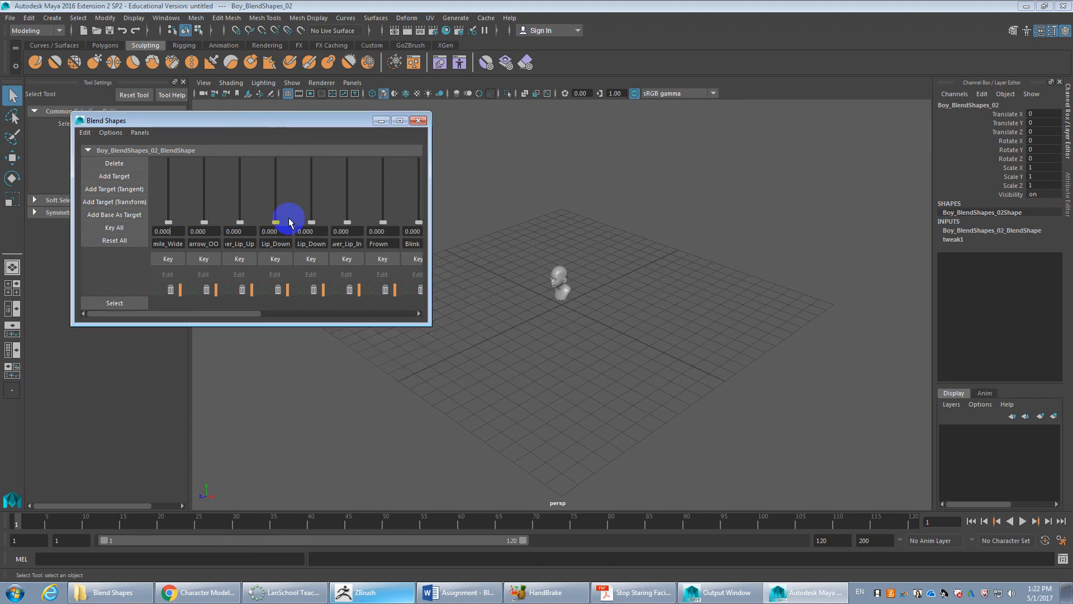
{"action": "left_click_drag", "start_coordinate": [307, 326], "coordinate": [308, 427]}
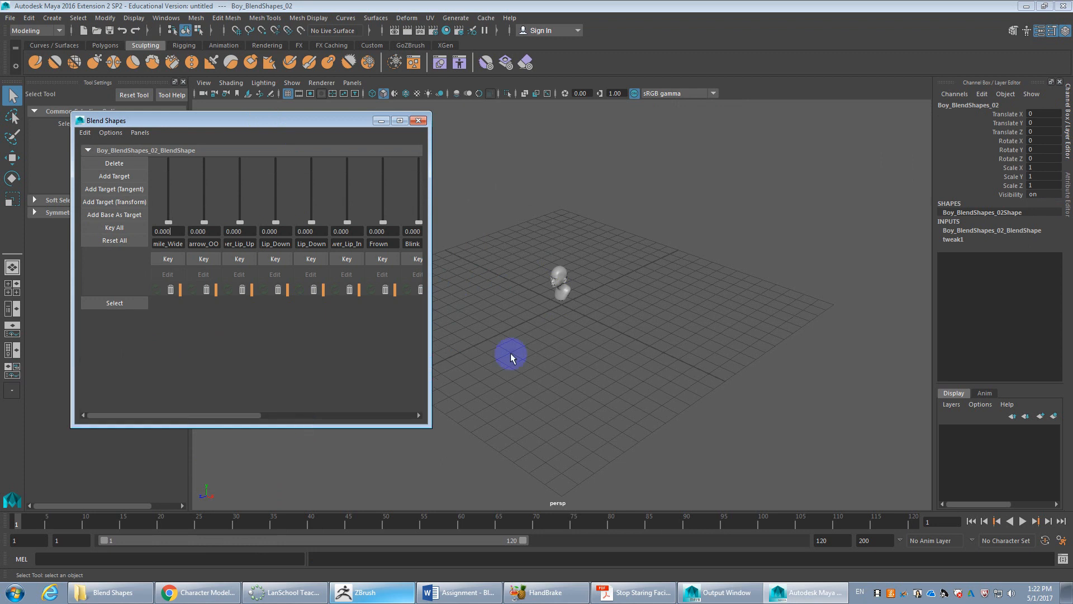
Display the selected Boy_BlendShapes_02 head in smooth preview, and frame its face close up from the front
{"action": "left_click", "coordinate": [557, 279]}
{"action": "scroll", "coordinate": [571, 287], "scroll_direction": "up", "scroll_amount": 8}
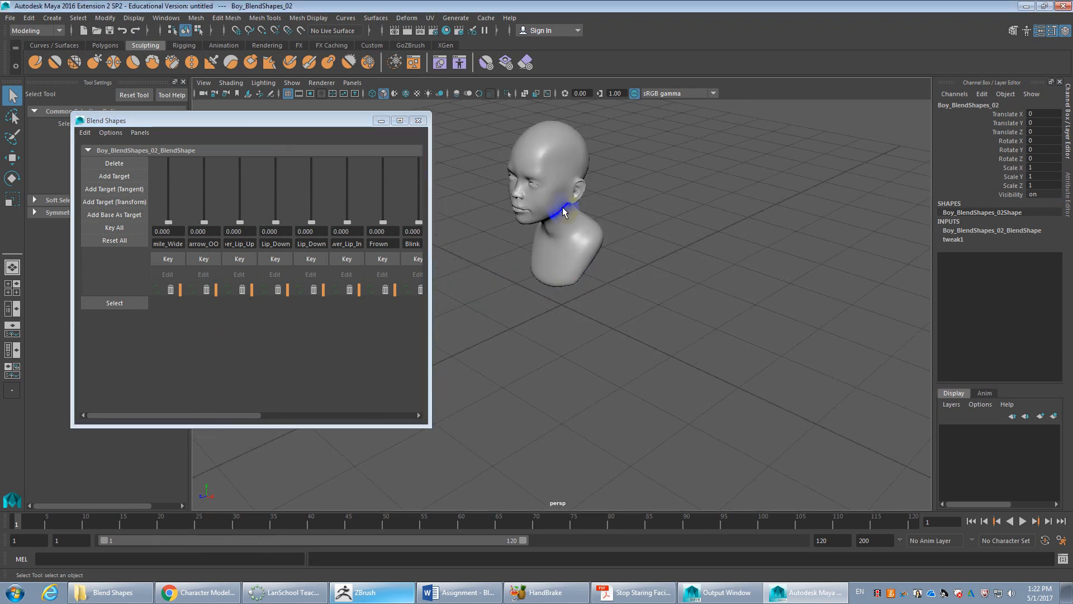
{"action": "middle_click_drag", "start_coordinate": [546, 332], "coordinate": [574, 425], "text": "alt"}
{"action": "key", "text": "3"}
{"action": "key", "text": "f"}
{"action": "left_click", "coordinate": [583, 258]}
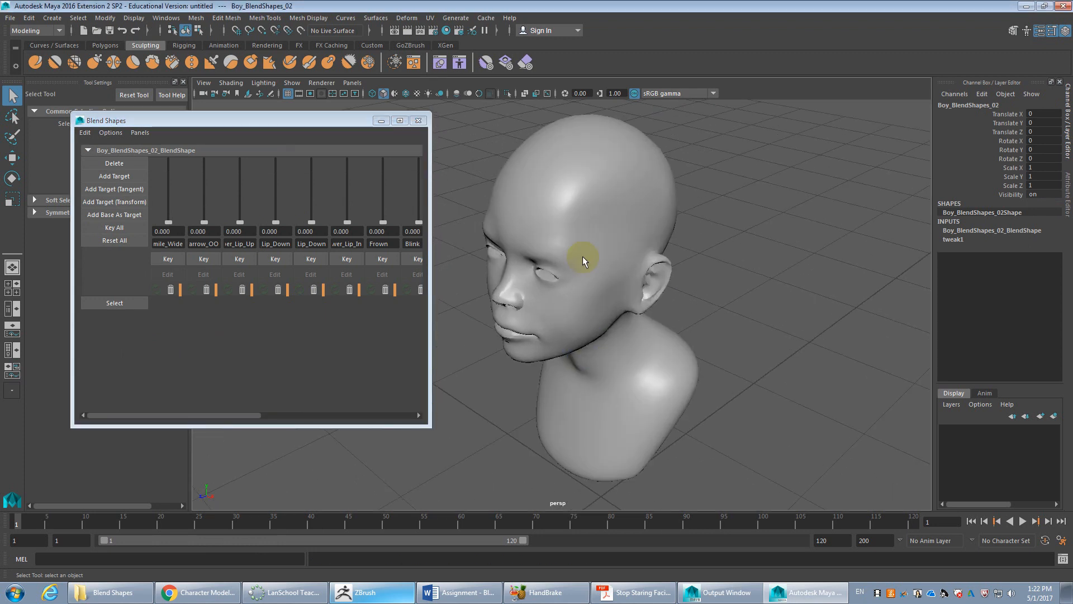
{"action": "left_click_drag", "start_coordinate": [593, 320], "coordinate": [652, 296], "text": "alt"}
{"action": "middle_click_drag", "start_coordinate": [652, 297], "coordinate": [608, 343], "text": "alt"}
{"action": "scroll", "coordinate": [608, 343], "scroll_direction": "up", "scroll_amount": 5}
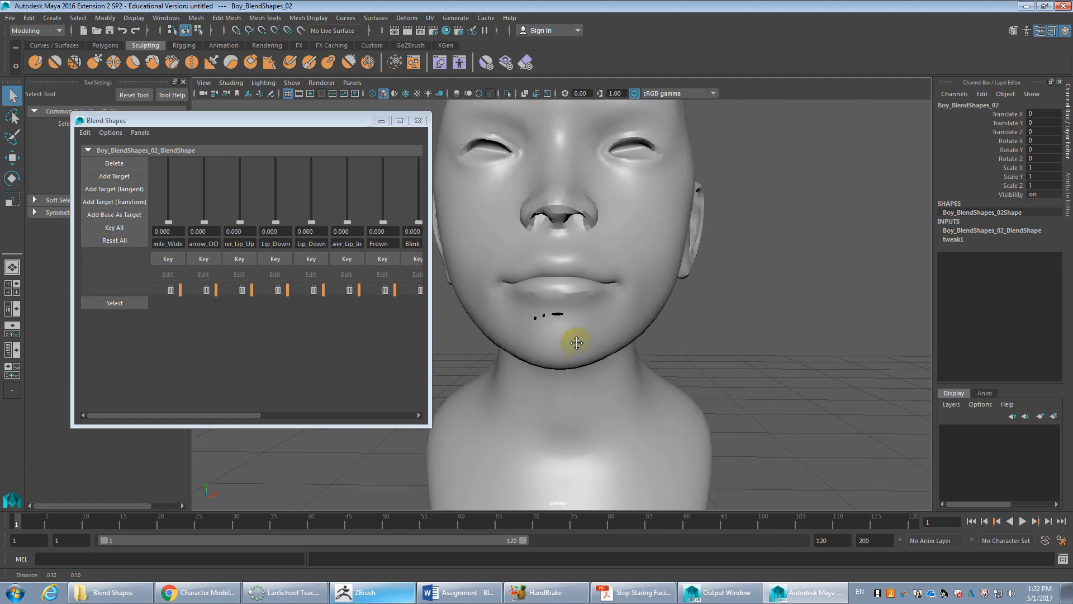
{"action": "left_click_drag", "start_coordinate": [601, 321], "coordinate": [616, 322], "text": "alt"}
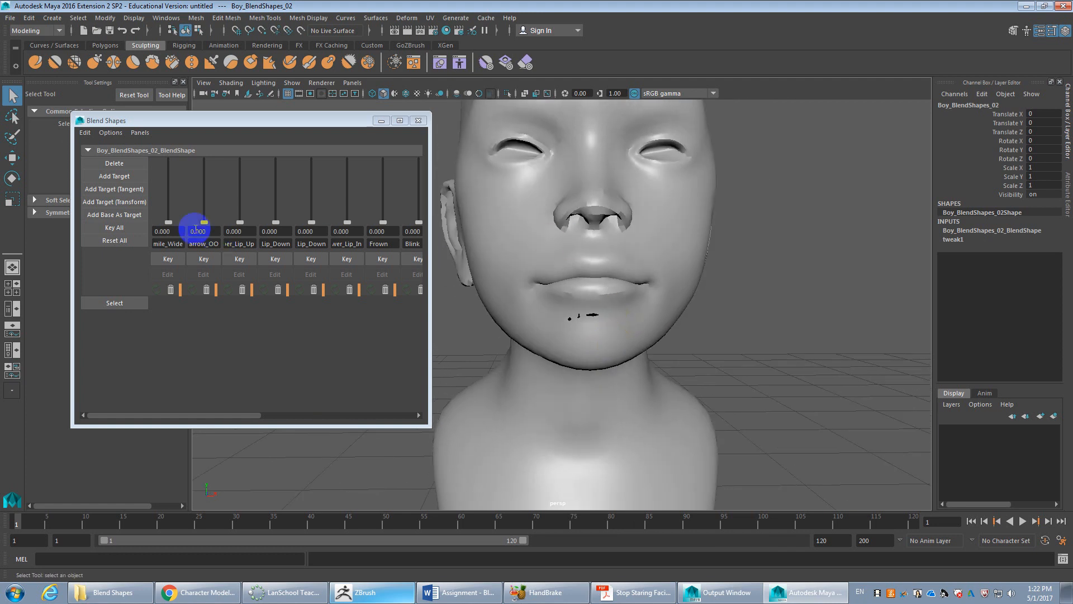
Key all blend shape targets at frame 1, and key Jaw_Open at 1.000 on frame 5
{"action": "left_click", "coordinate": [114, 227]}
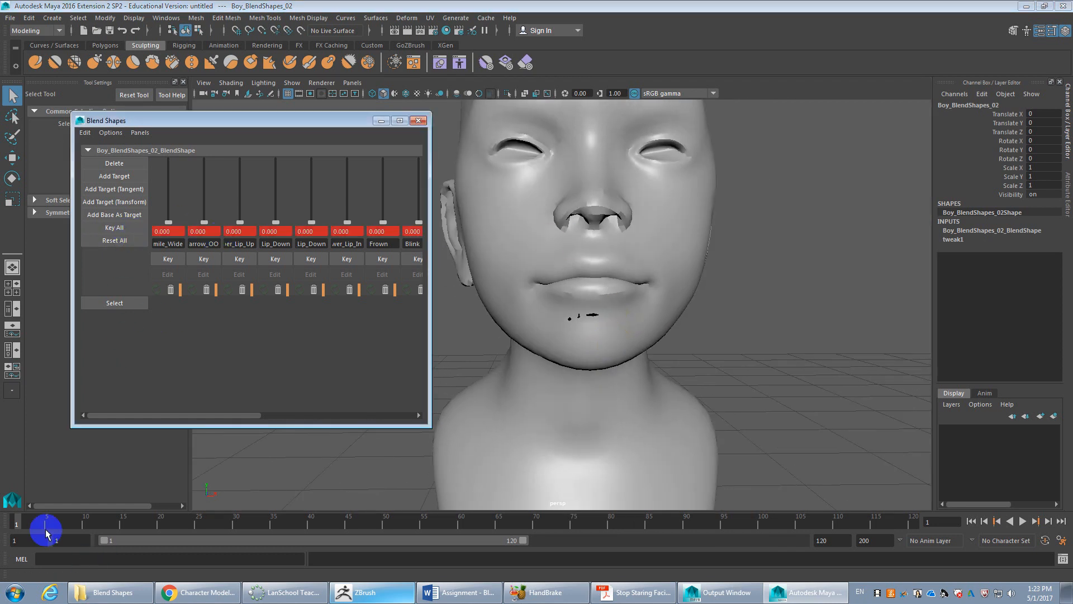
{"action": "left_click", "coordinate": [47, 525]}
{"action": "left_click_drag", "start_coordinate": [172, 416], "coordinate": [347, 416]}
{"action": "left_click_drag", "start_coordinate": [404, 223], "coordinate": [402, 160]}
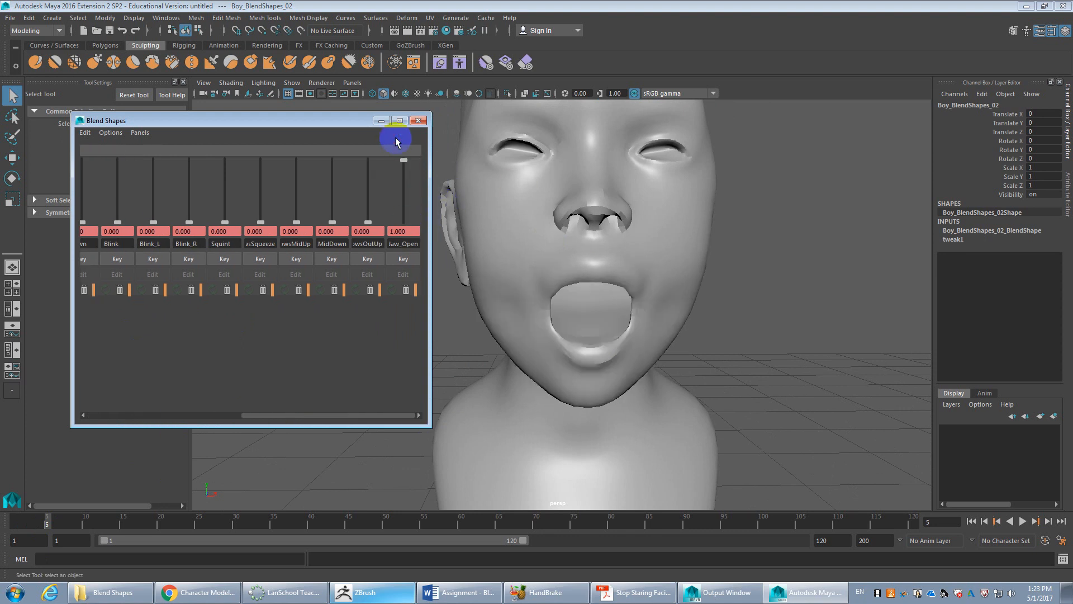
{"action": "left_click", "coordinate": [396, 257]}
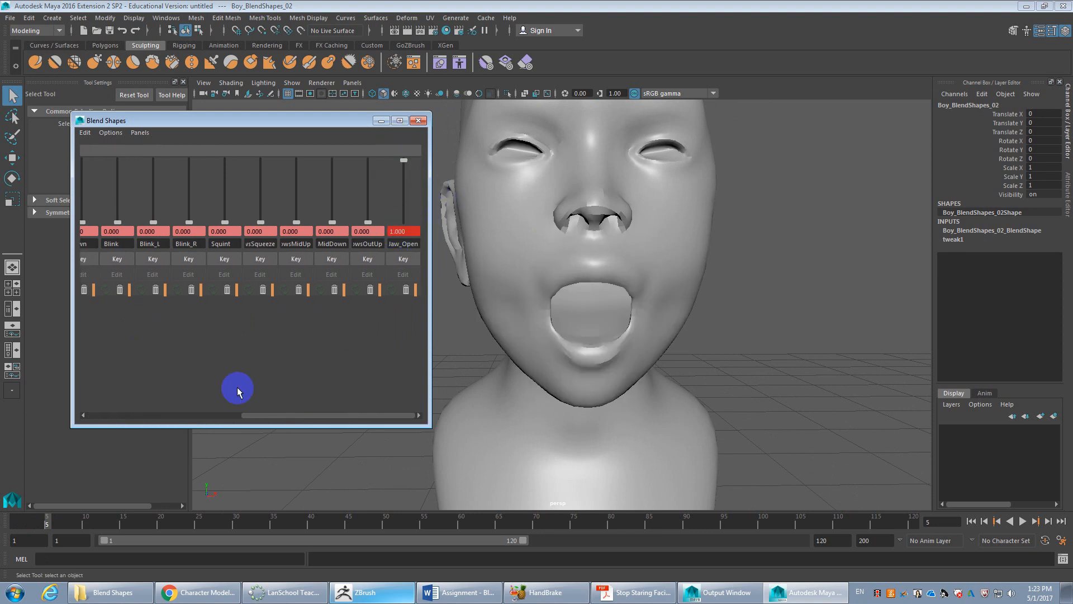
Set Jaw_Open to 0.000 on frame 20 and key all targets there, and widen the Blend Shapes window
{"action": "left_click", "coordinate": [120, 523]}
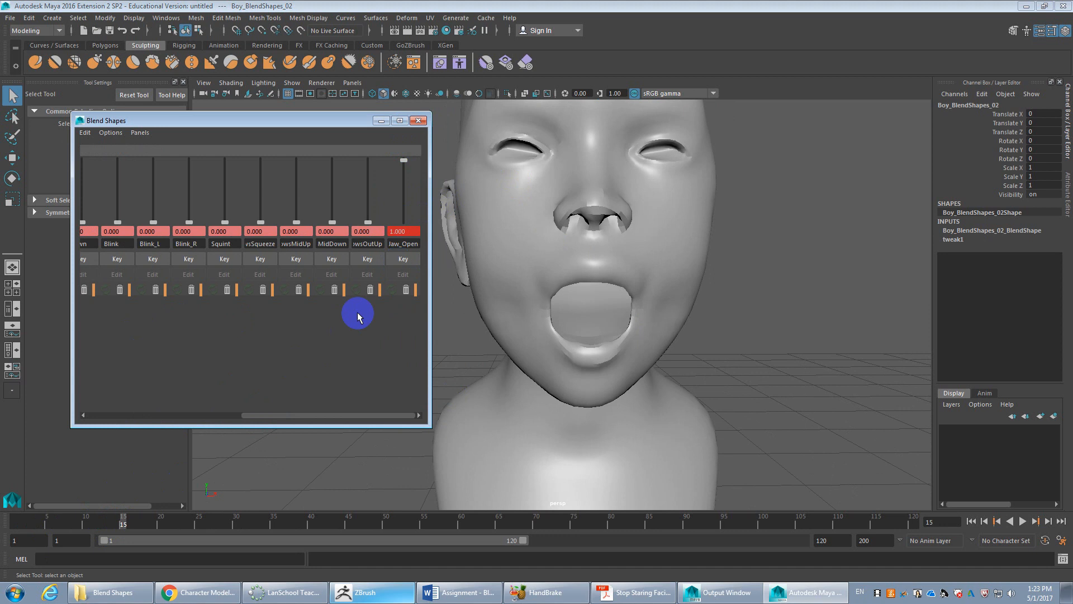
{"action": "left_click", "coordinate": [160, 523]}
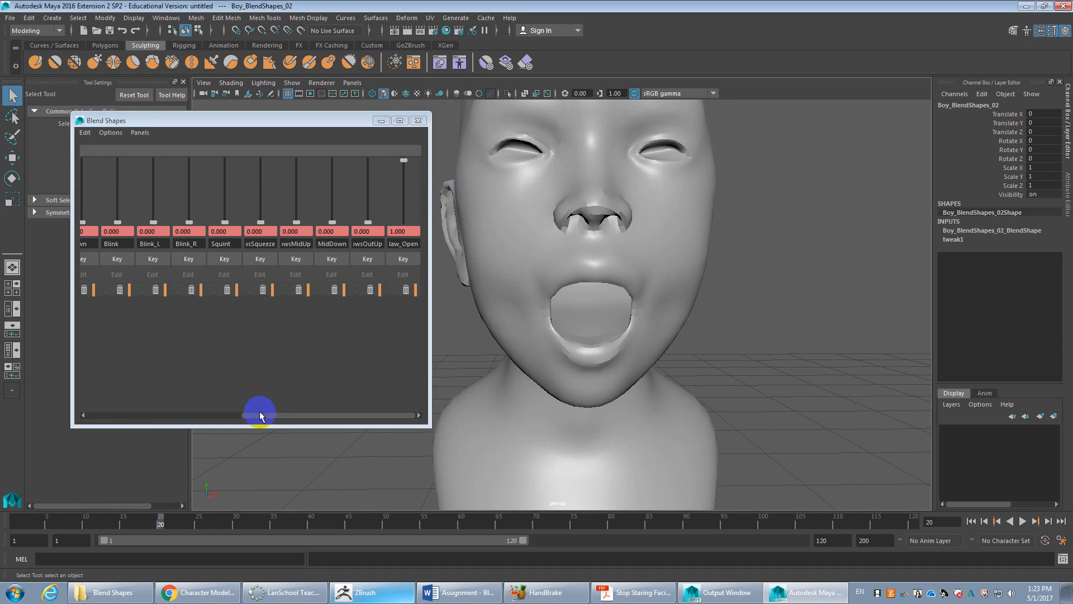
{"action": "left_click_drag", "start_coordinate": [259, 415], "coordinate": [79, 413]}
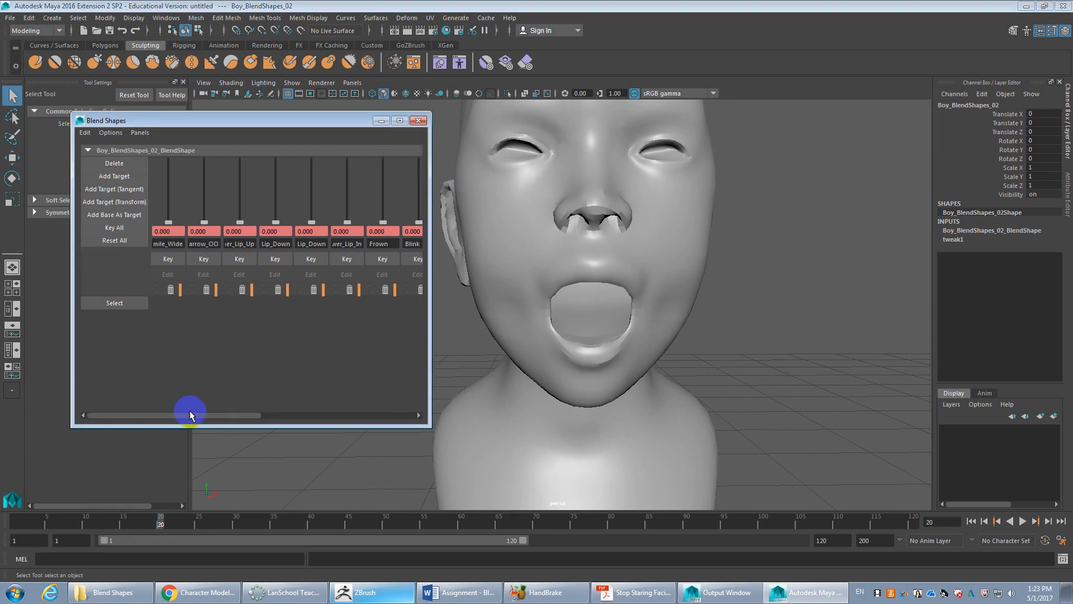
{"action": "left_click_drag", "start_coordinate": [189, 414], "coordinate": [455, 414]}
{"action": "left_click_drag", "start_coordinate": [414, 169], "coordinate": [408, 263]}
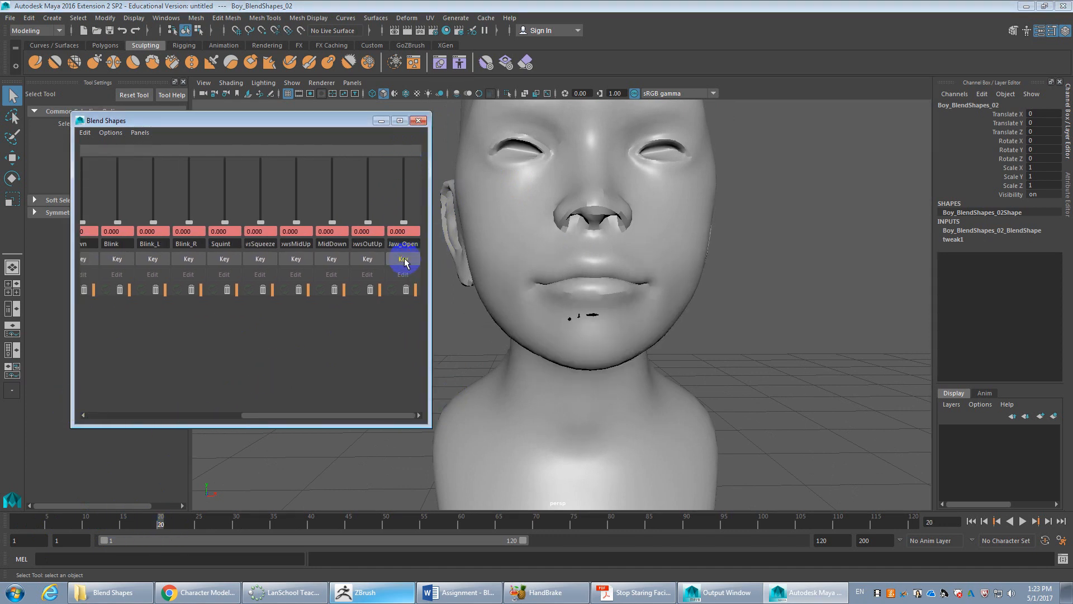
{"action": "left_click_drag", "start_coordinate": [319, 417], "coordinate": [103, 402]}
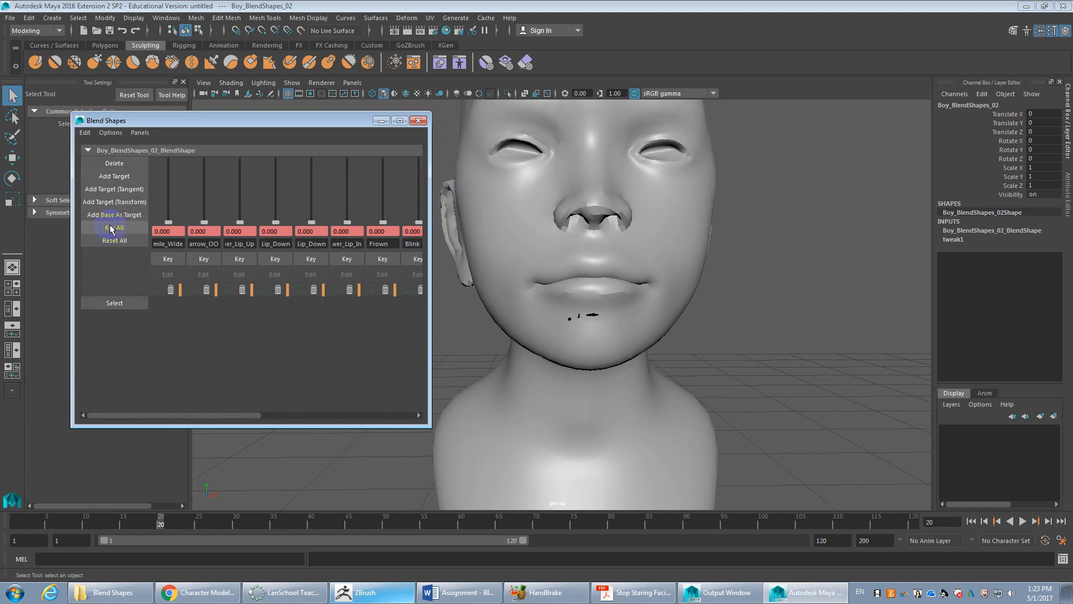
{"action": "left_click_drag", "start_coordinate": [430, 299], "coordinate": [531, 306]}
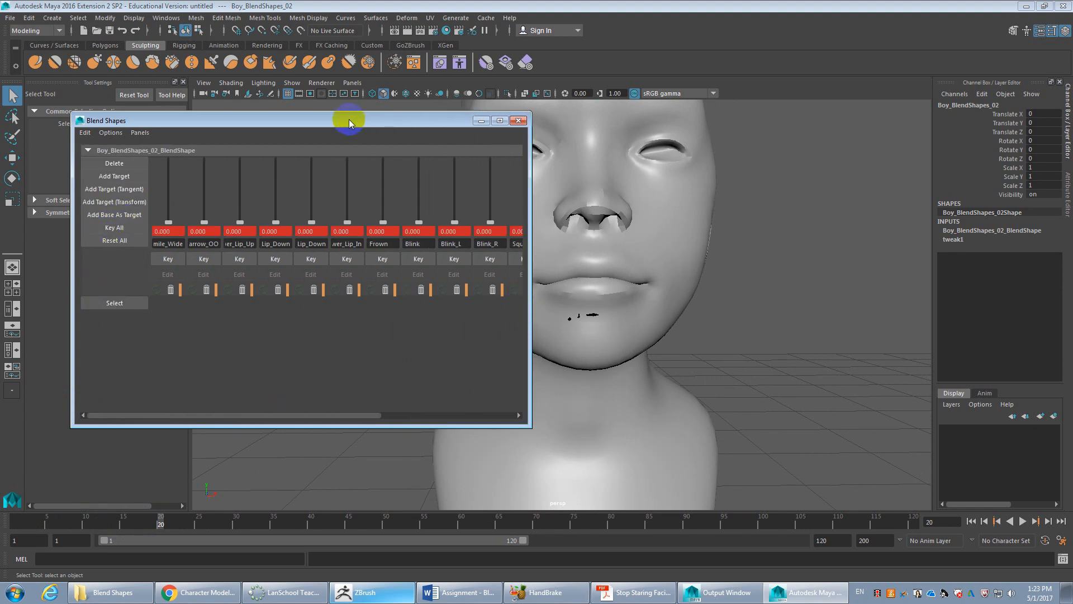
Key all blend shape targets with the jaw open on frame 15 and on frame 5
{"action": "left_click", "coordinate": [131, 529]}
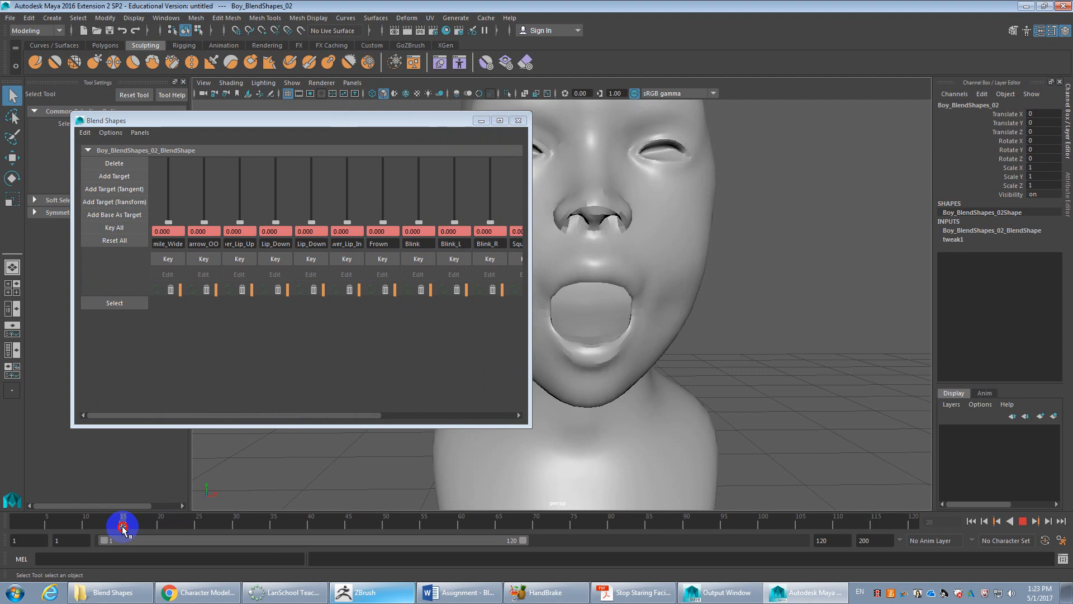
{"action": "left_click", "coordinate": [114, 228]}
{"action": "left_click_drag", "start_coordinate": [190, 514], "coordinate": [47, 520]}
{"action": "left_click", "coordinate": [119, 228]}
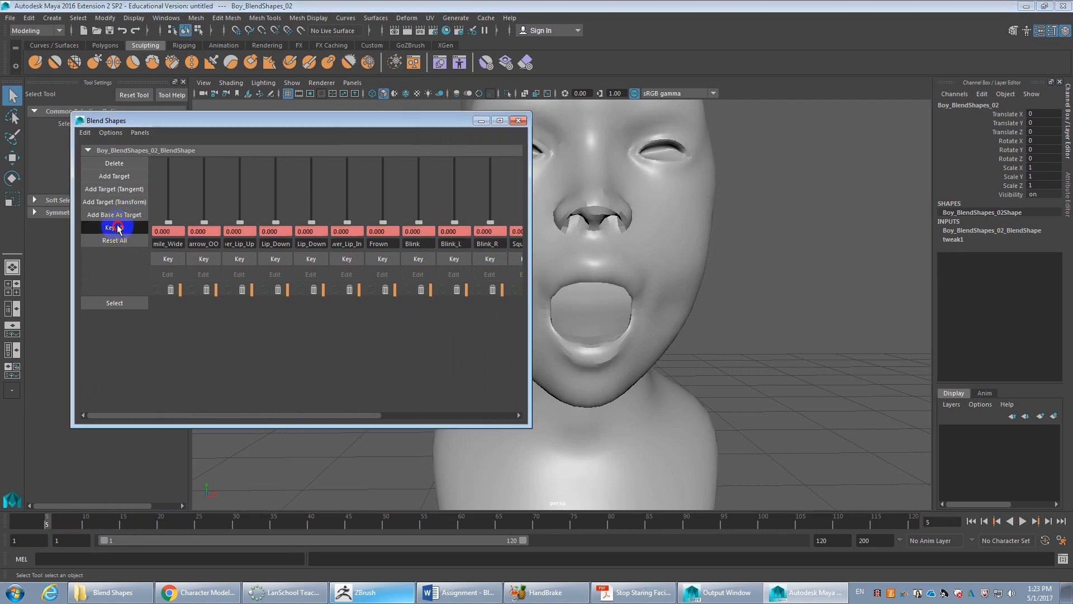
{"action": "left_click", "coordinate": [124, 522]}
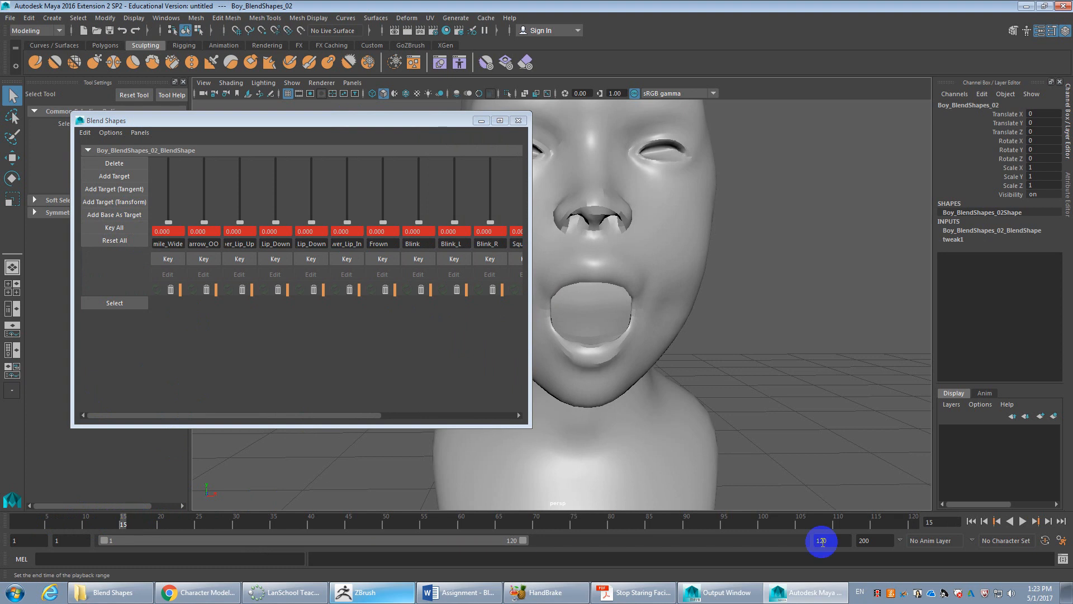
Check the open-jaw pose at frame 10, and key all targets again on frame 5
{"action": "left_click", "coordinate": [123, 520]}
{"action": "left_click_drag", "start_coordinate": [123, 522], "coordinate": [99, 521]}
{"action": "left_click", "coordinate": [85, 521]}
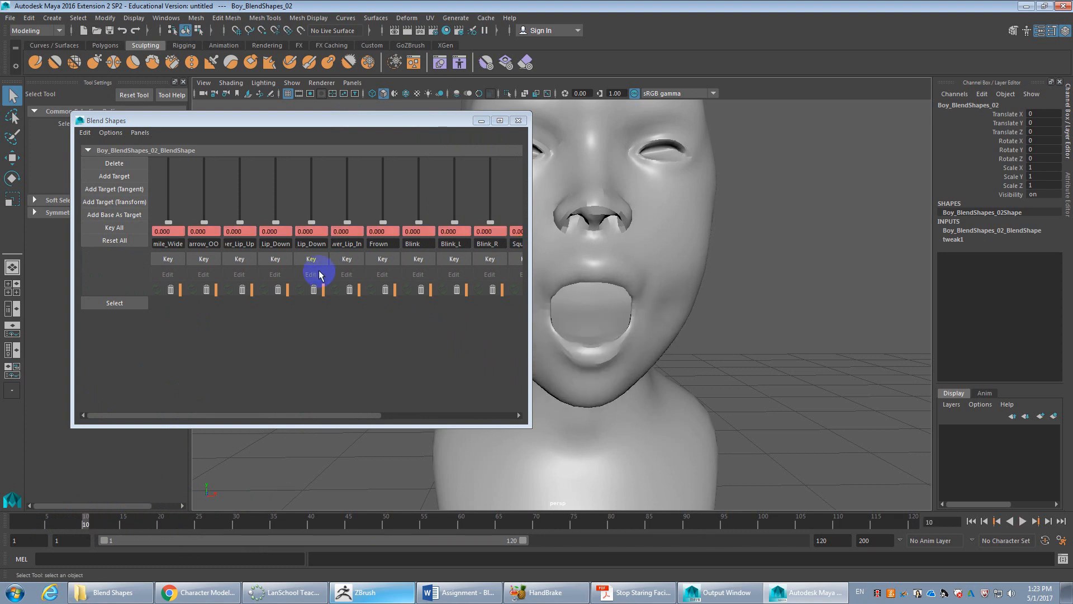
{"action": "left_click_drag", "start_coordinate": [169, 224], "coordinate": [162, 250]}
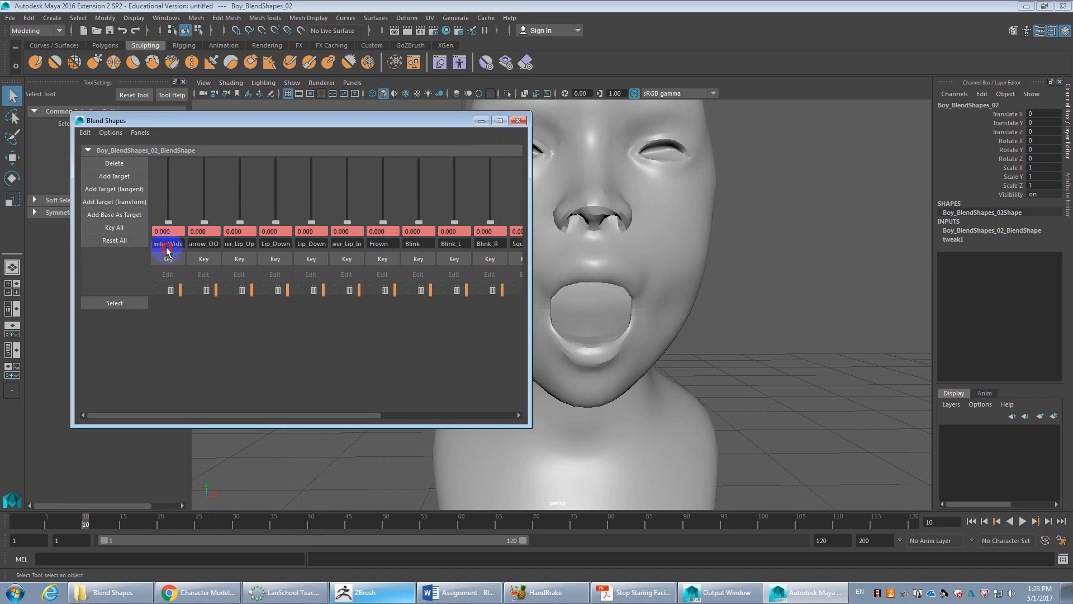
{"action": "left_click", "coordinate": [48, 523]}
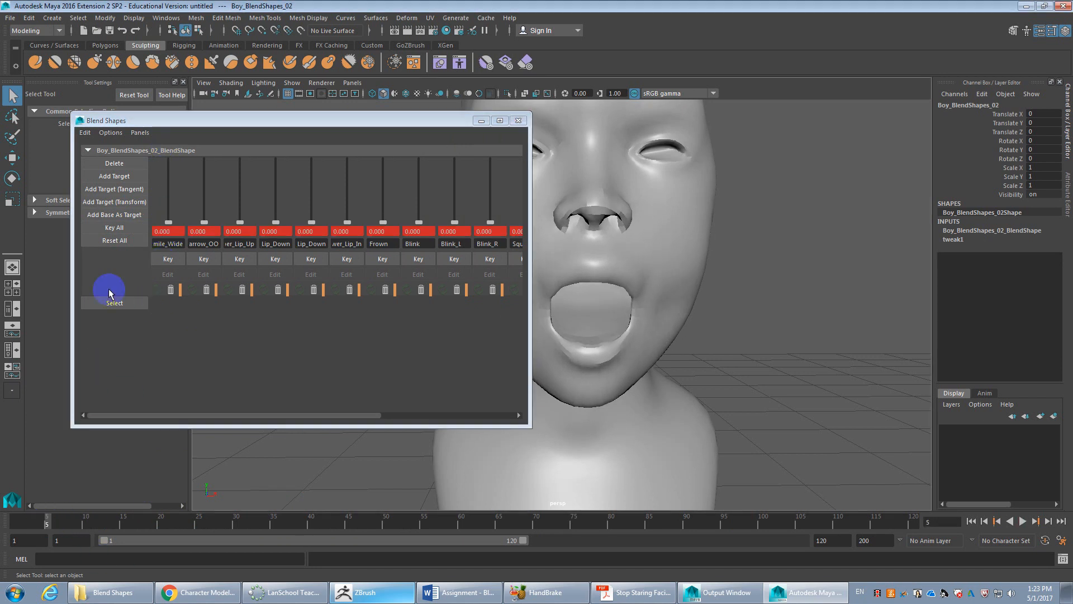
{"action": "left_click", "coordinate": [111, 236]}
Key the Smile_Wide target at 1.000 on frame 10, try scrubbing the timeline past it, and dismiss the error dialog
{"action": "left_click", "coordinate": [82, 520]}
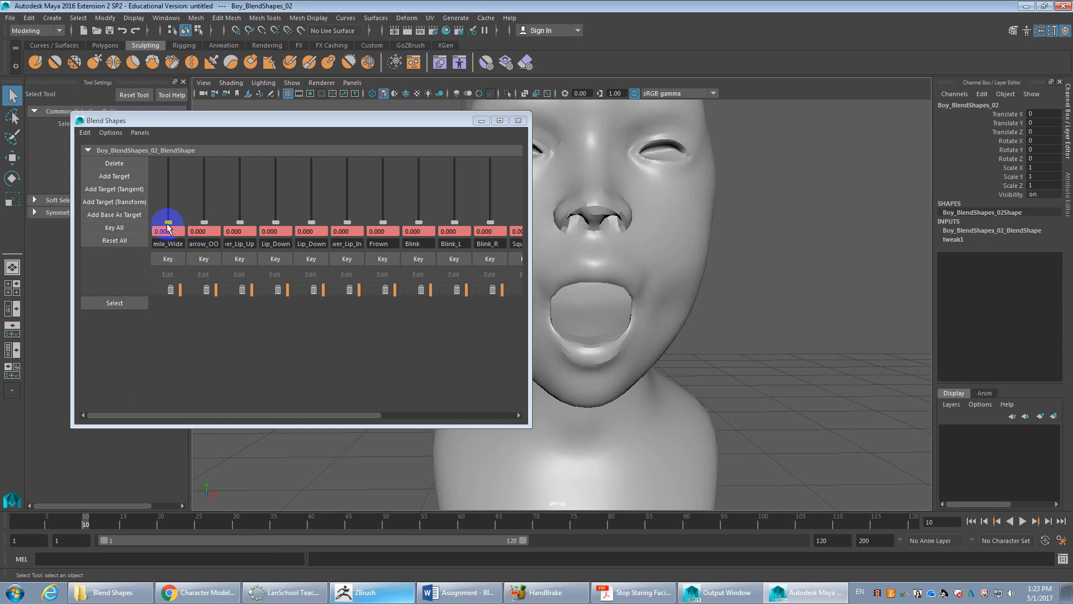
{"action": "left_click_drag", "start_coordinate": [167, 226], "coordinate": [169, 132]}
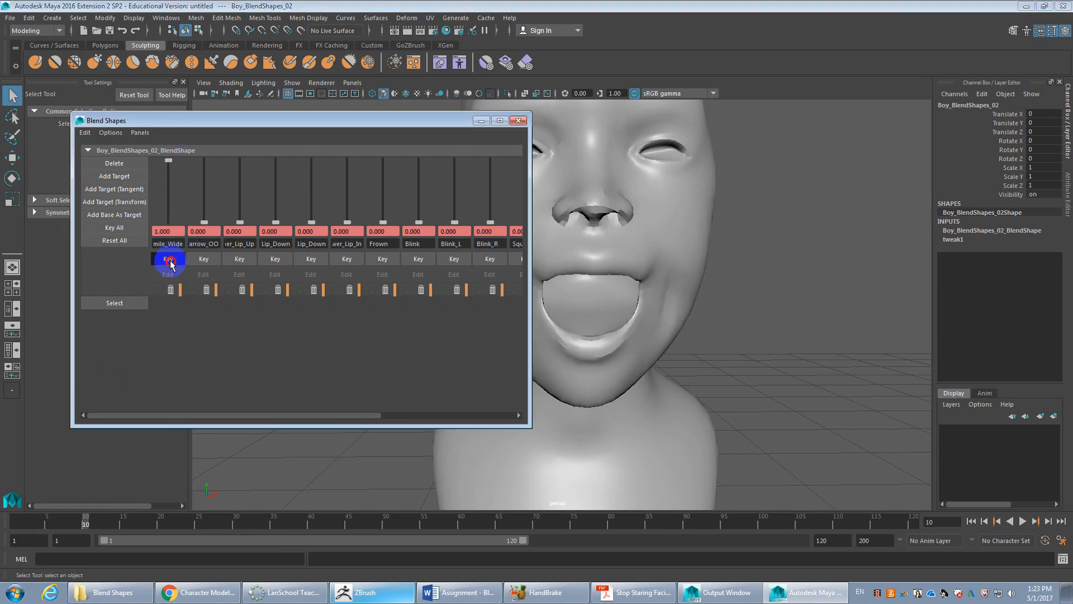
{"action": "left_click_drag", "start_coordinate": [95, 526], "coordinate": [154, 524]}
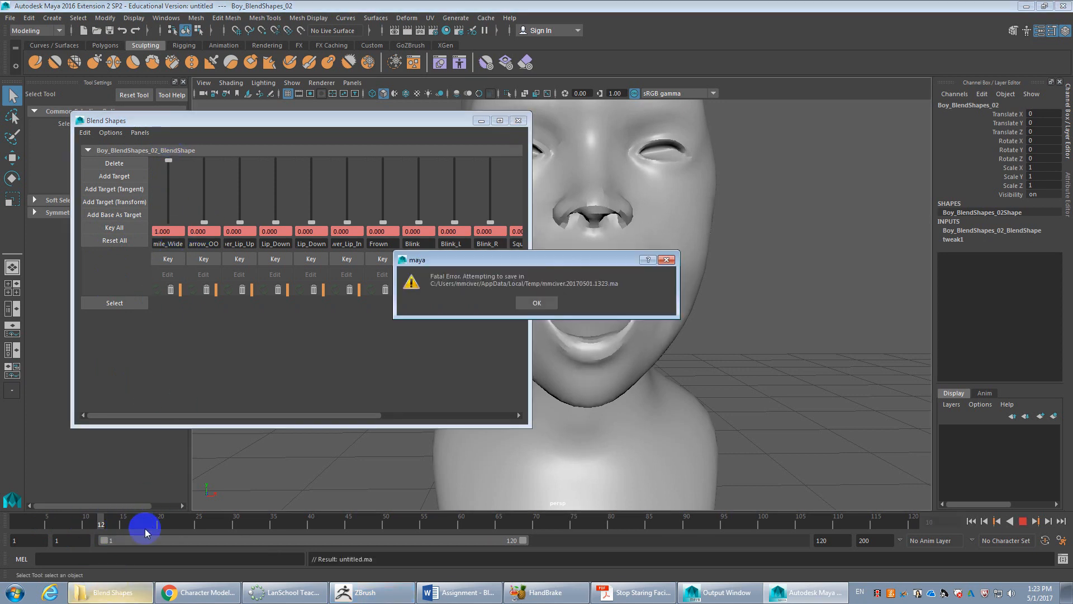
{"action": "left_click", "coordinate": [530, 304]}
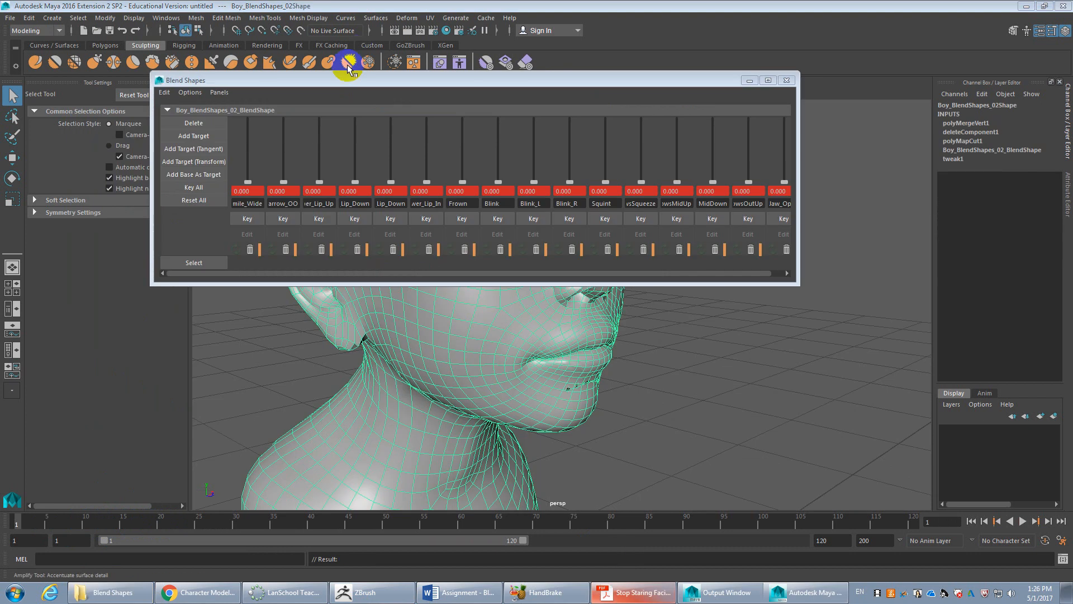
Run Cleanup on the head for lamina faces, nonmanifold geometry, zero-length edges, zero-area faces and invalid components, and move the Blend Shapes window aside
{"action": "left_click_drag", "start_coordinate": [336, 84], "coordinate": [308, 274]}
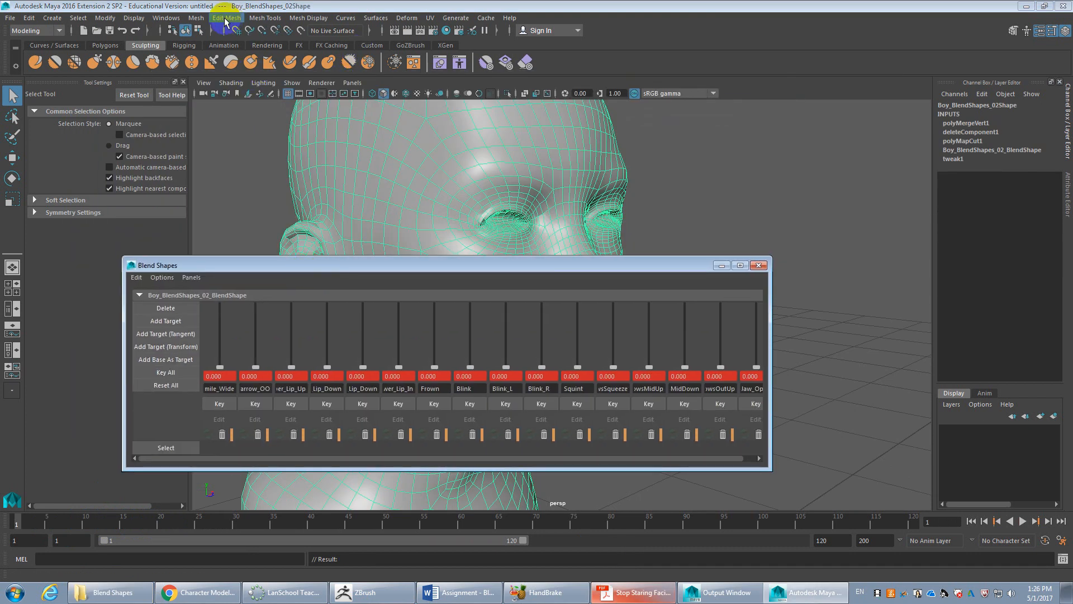
{"action": "left_click", "coordinate": [196, 17]}
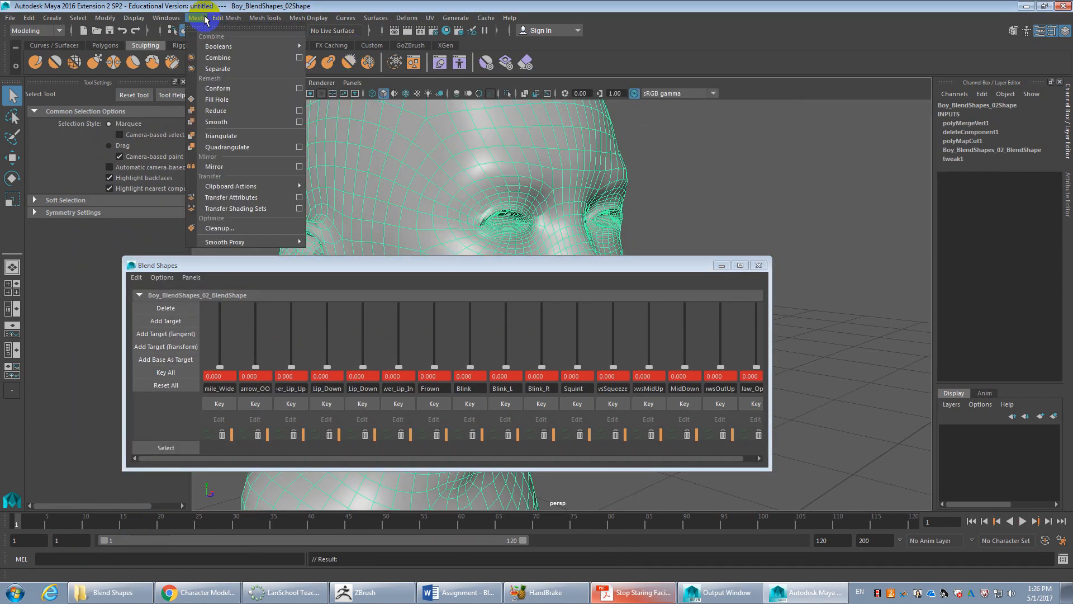
{"action": "left_click", "coordinate": [252, 229]}
{"action": "scroll", "coordinate": [678, 232], "scroll_direction": "down", "scroll_amount": 2}
{"action": "scroll", "coordinate": [750, 246], "scroll_direction": "up", "scroll_amount": 3}
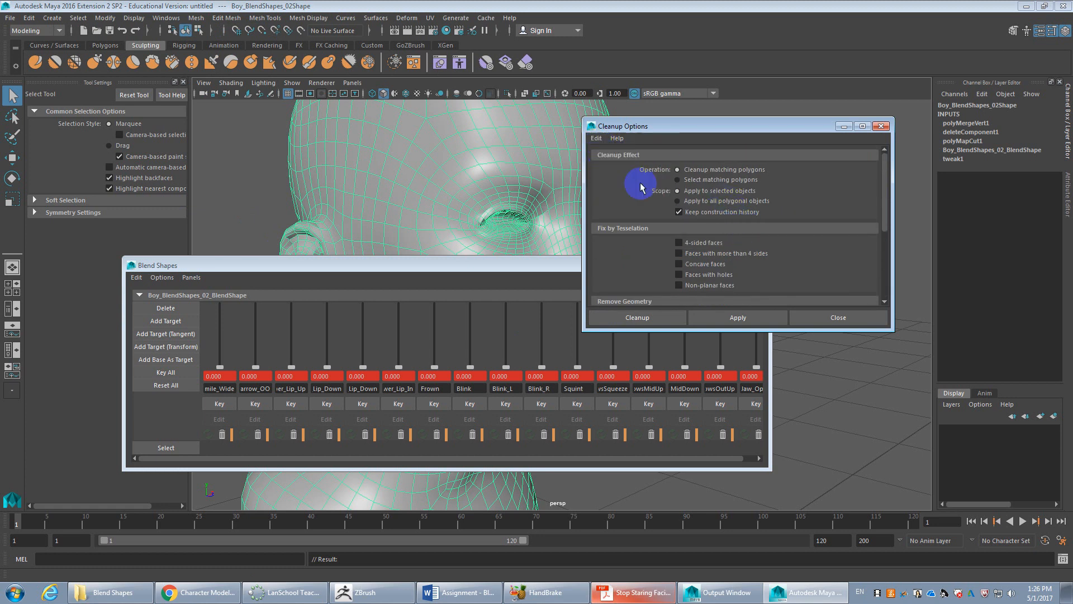
{"action": "scroll", "coordinate": [761, 253], "scroll_direction": "down", "scroll_amount": 3}
{"action": "scroll", "coordinate": [754, 249], "scroll_direction": "up", "scroll_amount": 3}
{"action": "scroll", "coordinate": [736, 238], "scroll_direction": "down", "scroll_amount": 3}
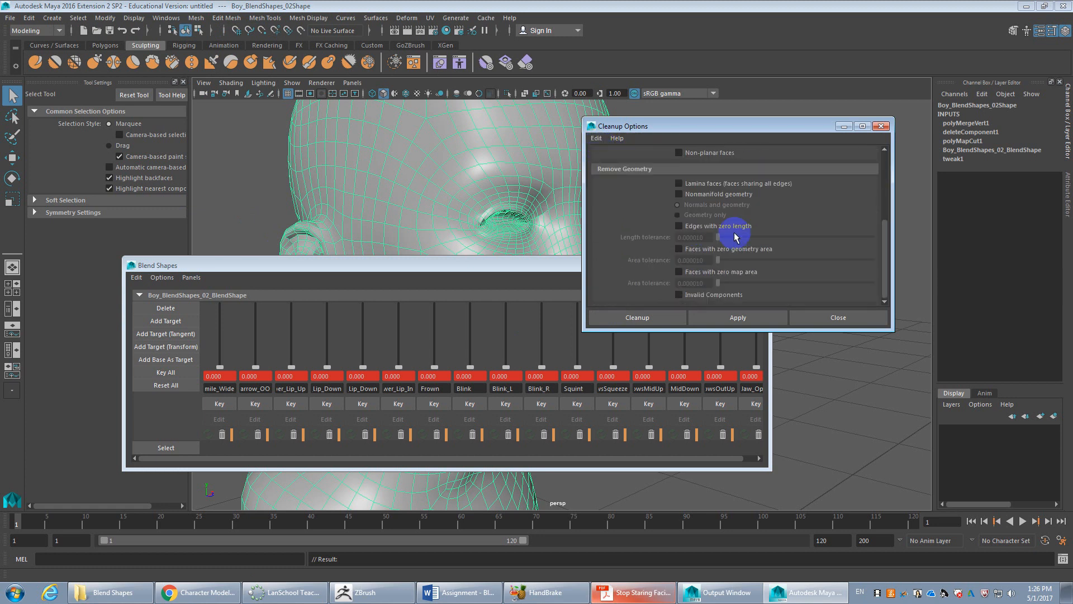
{"action": "left_click", "coordinate": [702, 196]}
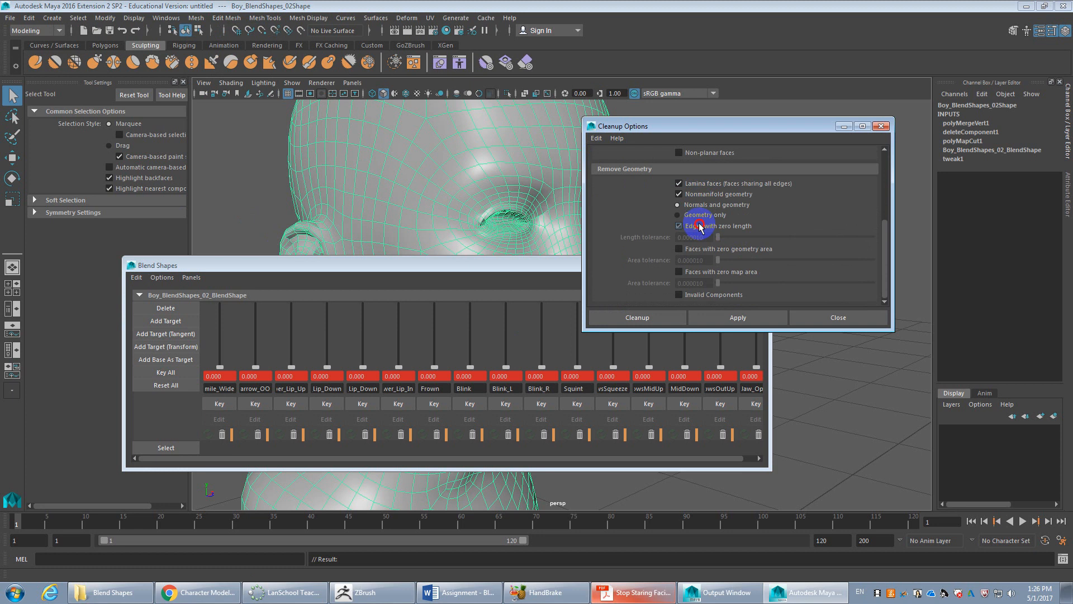
{"action": "left_click", "coordinate": [687, 248]}
{"action": "left_click", "coordinate": [679, 294]}
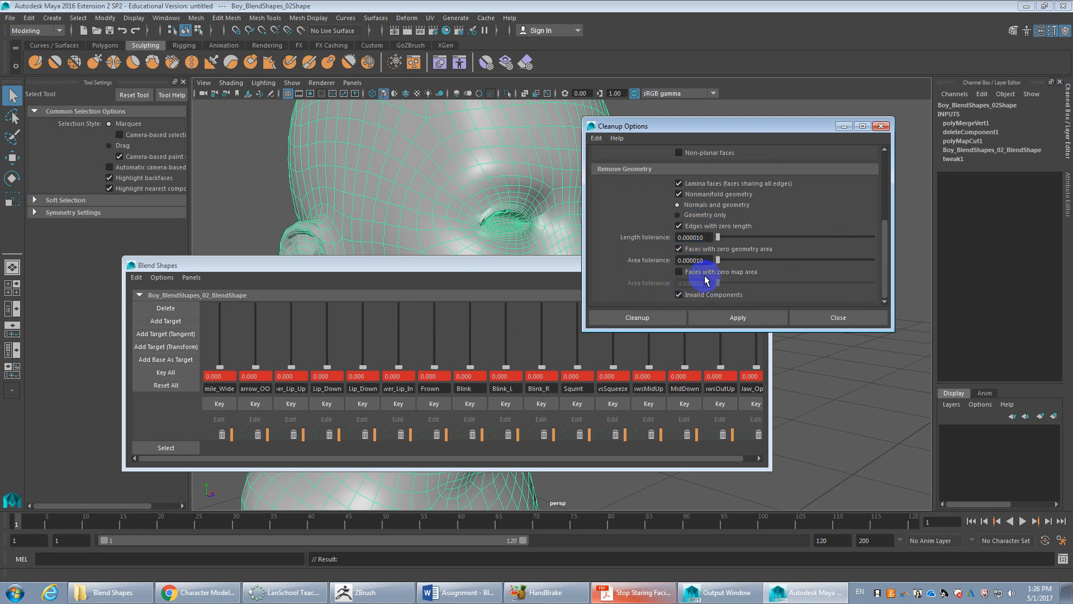
{"action": "left_click", "coordinate": [653, 314]}
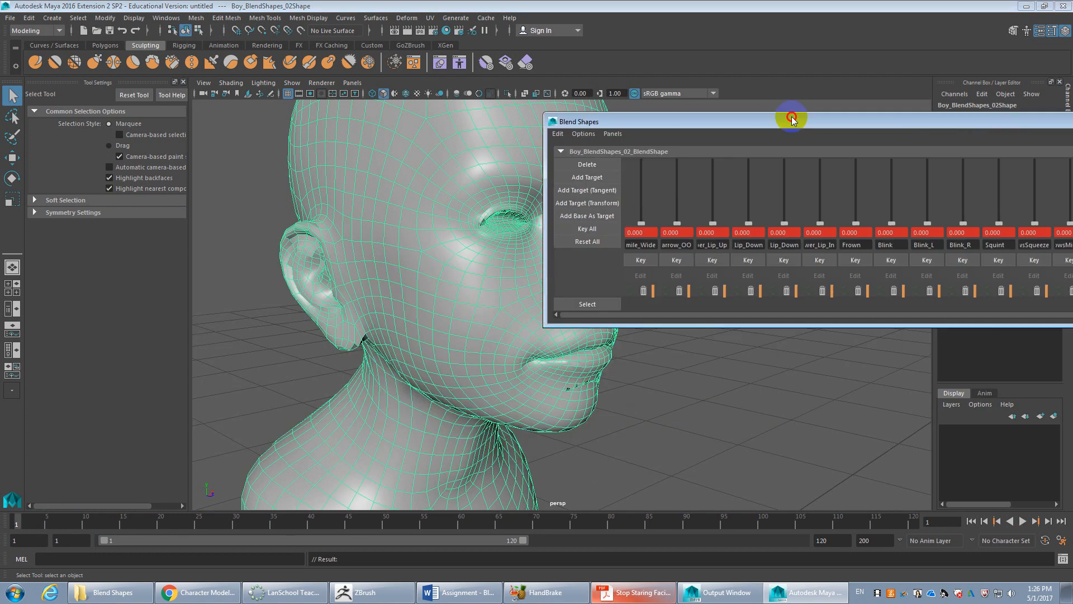
{"action": "left_click_drag", "start_coordinate": [793, 117], "coordinate": [795, 67]}
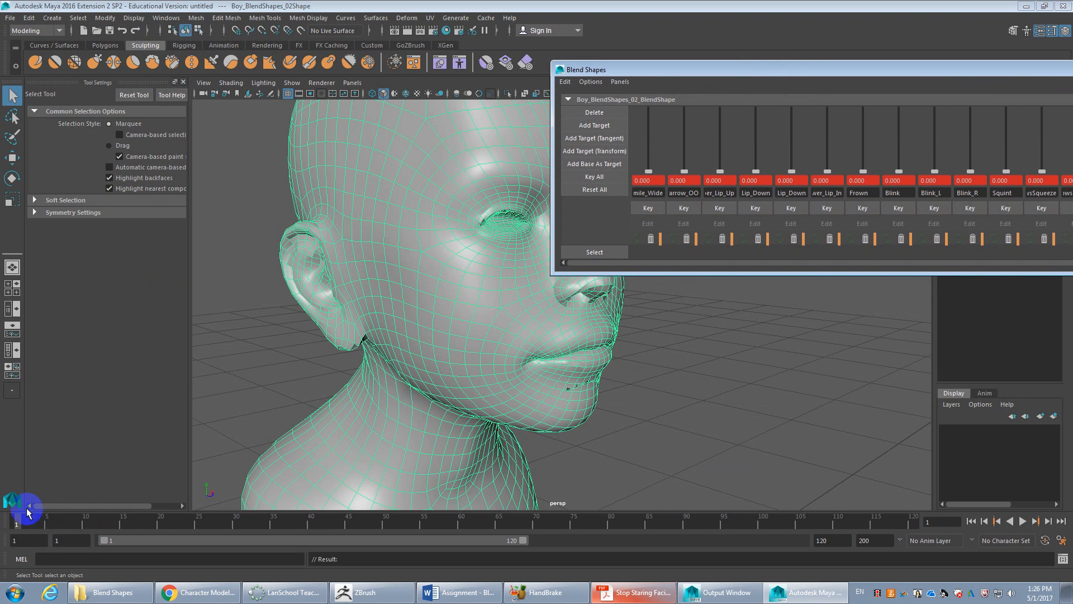
Move the Blend Shapes window so the Jaw_Open target is accessible, and raise it to 1.000 on frame 5
{"action": "left_click_drag", "start_coordinate": [27, 512], "coordinate": [160, 534]}
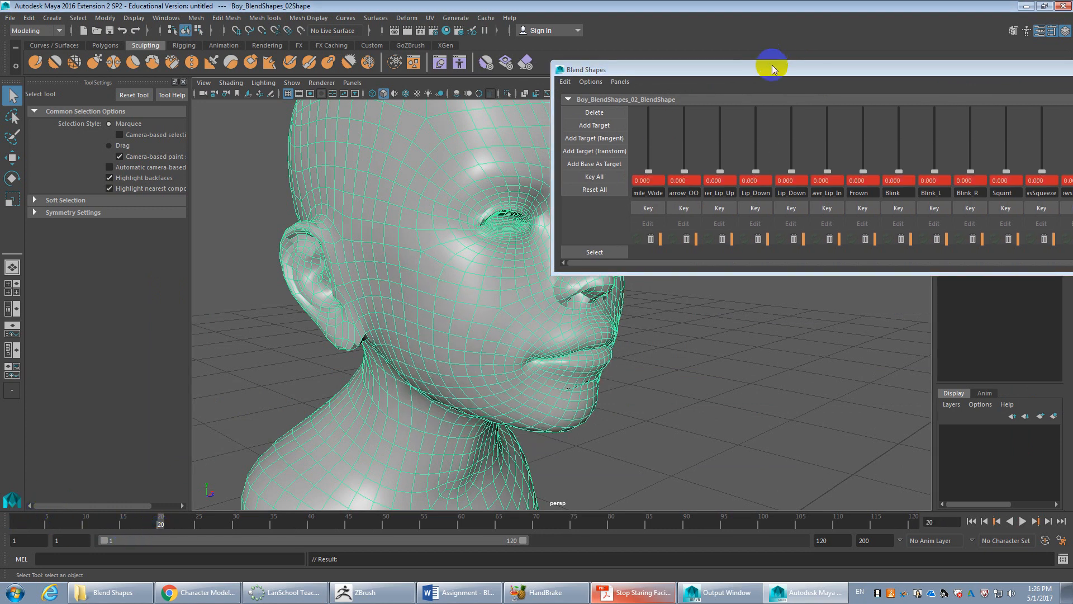
{"action": "left_click_drag", "start_coordinate": [771, 67], "coordinate": [297, 83]}
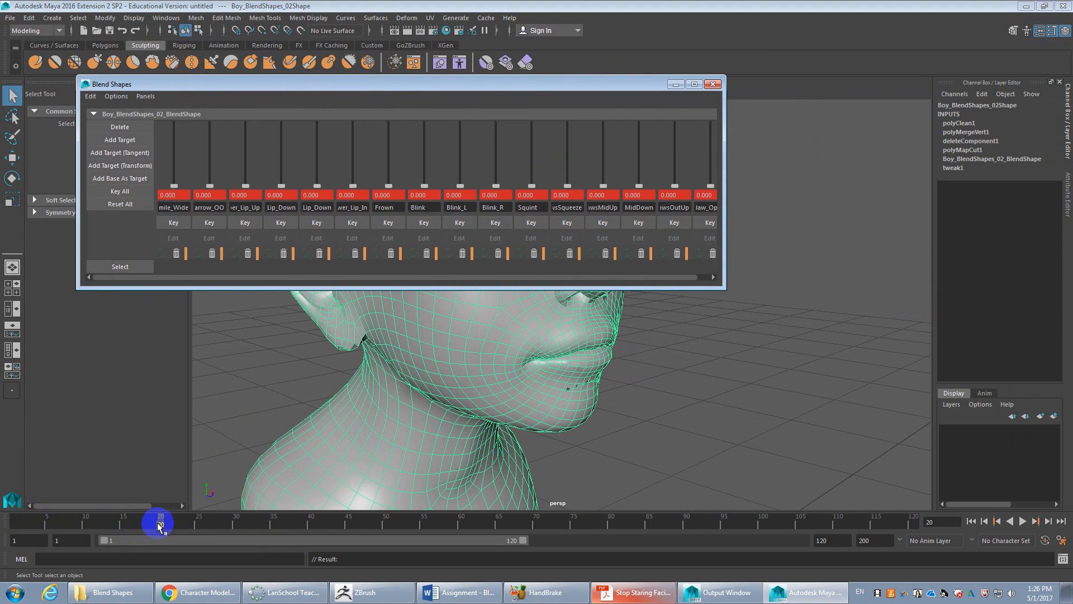
{"action": "left_click_drag", "start_coordinate": [159, 525], "coordinate": [47, 525]}
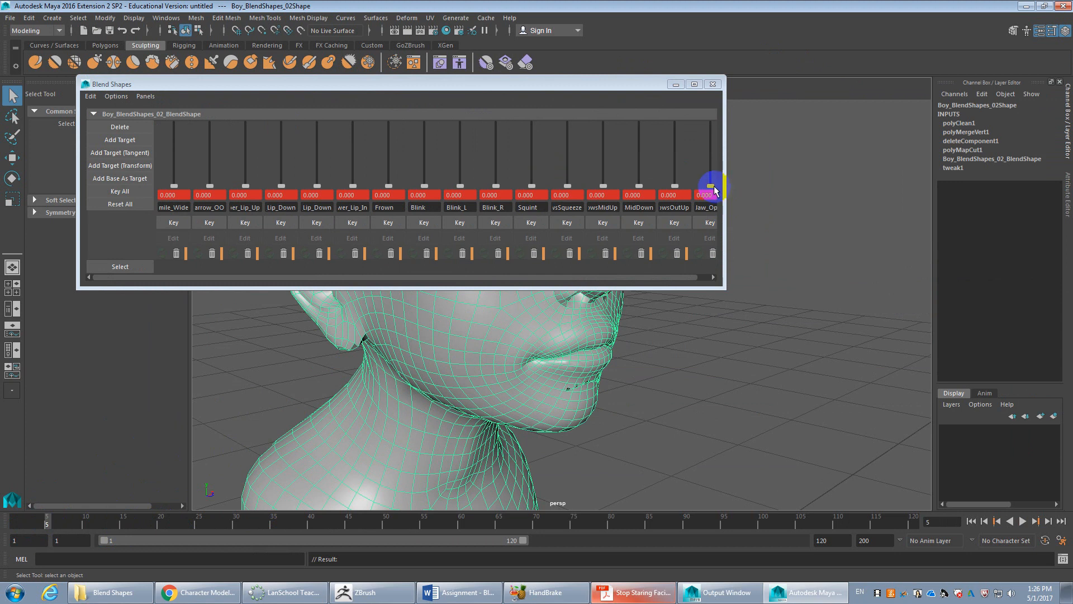
{"action": "left_click_drag", "start_coordinate": [714, 187], "coordinate": [708, 102]}
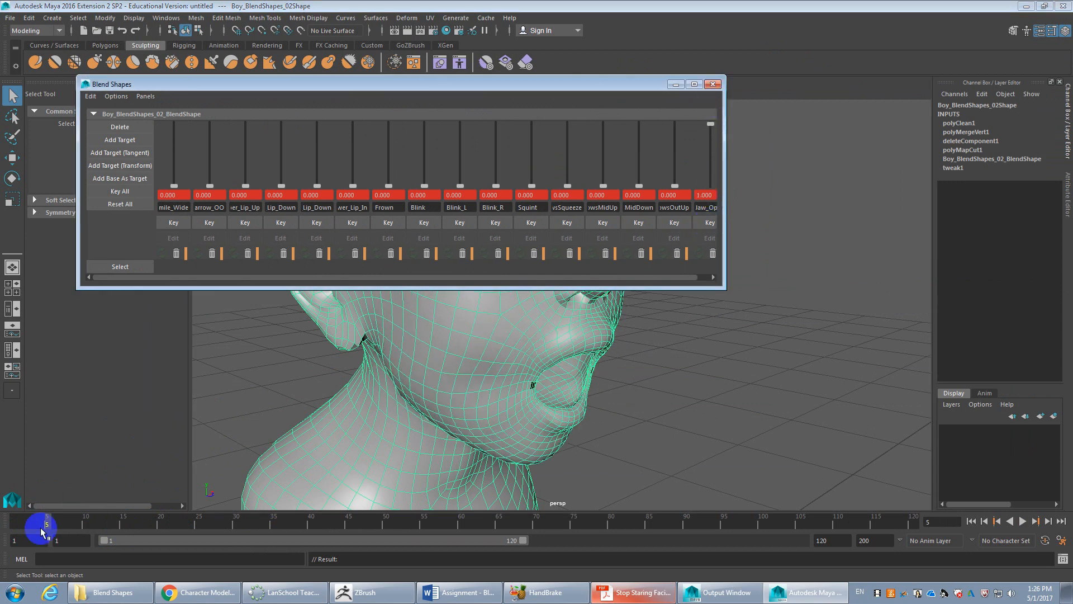
Key the Jaw_Open target at 1.000 on frame 10
{"action": "left_click_drag", "start_coordinate": [48, 522], "coordinate": [83, 523]}
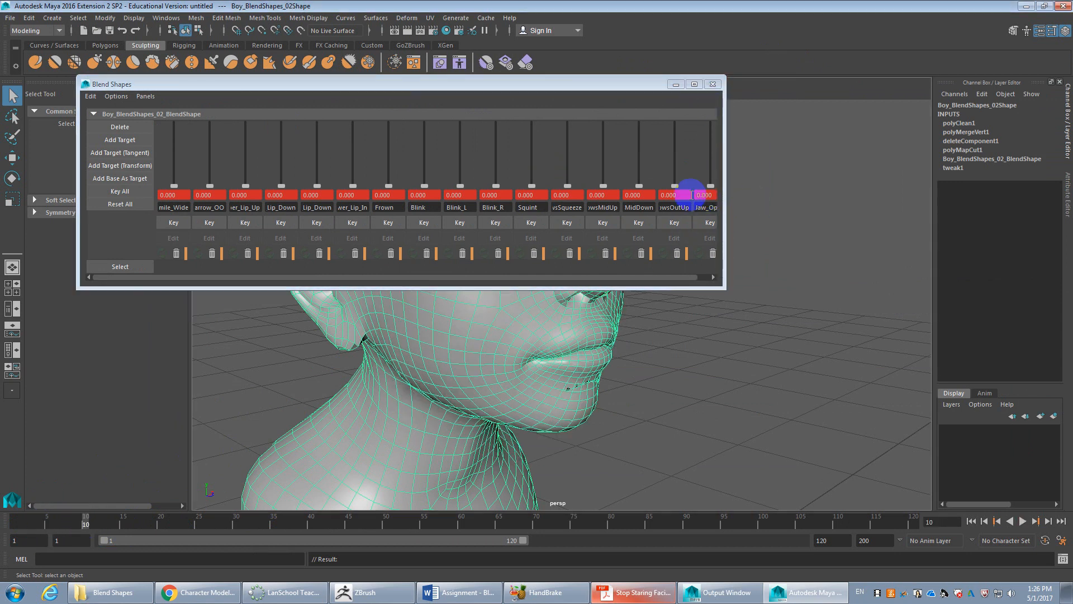
{"action": "left_click_drag", "start_coordinate": [709, 185], "coordinate": [710, 92]}
{"action": "left_click", "coordinate": [705, 224]}
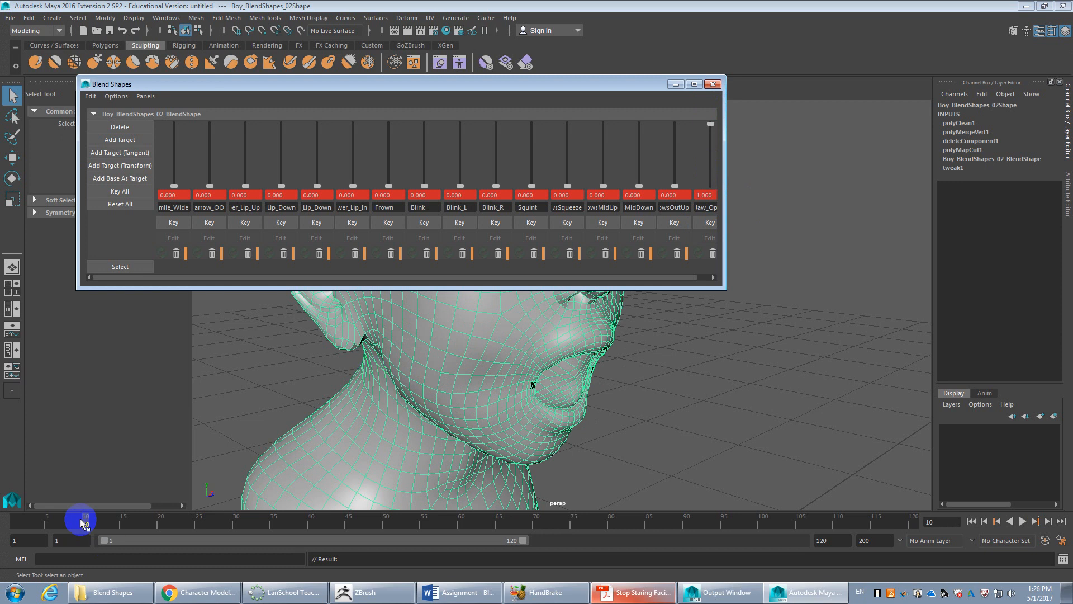
{"action": "mouse_move", "coordinate": [79, 520]}
{"action": "left_mouse_down"}
{"action": "mouse_move", "coordinate": [100, 521]}
{"action": "mouse_move", "coordinate": [19, 514]}
{"action": "mouse_move", "coordinate": [71, 527]}
{"action": "mouse_move", "coordinate": [50, 531]}
{"action": "mouse_move", "coordinate": [160, 531]}
{"action": "mouse_move", "coordinate": [79, 522]}
{"action": "left_mouse_up"}
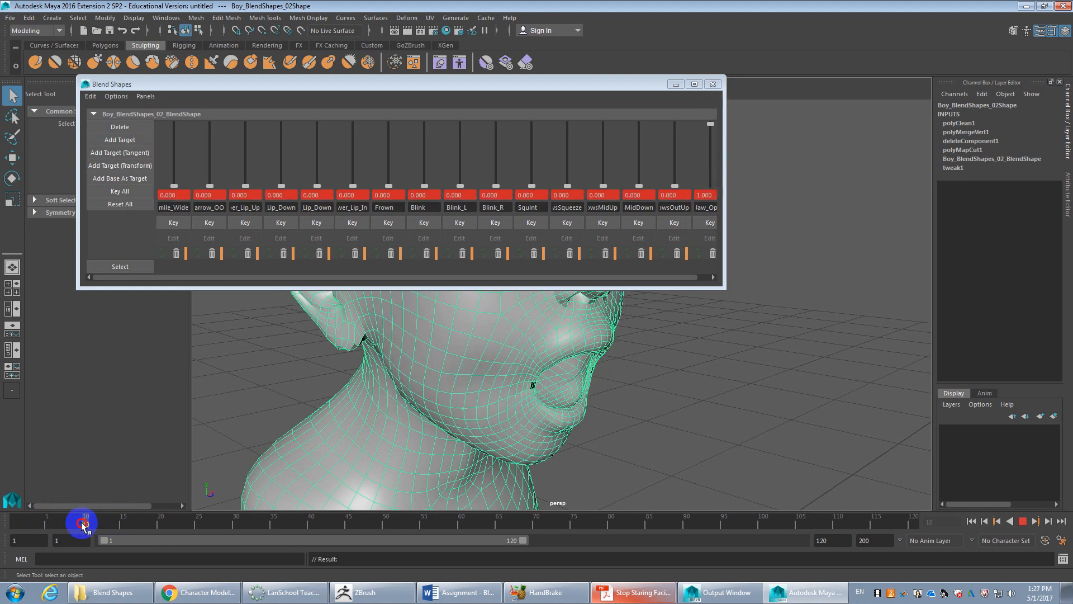
Raise the Smile_Wide target to 1.000 on frame 10 and inspect the open-mouth smile from the front
{"action": "left_click", "coordinate": [240, 184]}
{"action": "left_click_drag", "start_coordinate": [175, 186], "coordinate": [175, 95]}
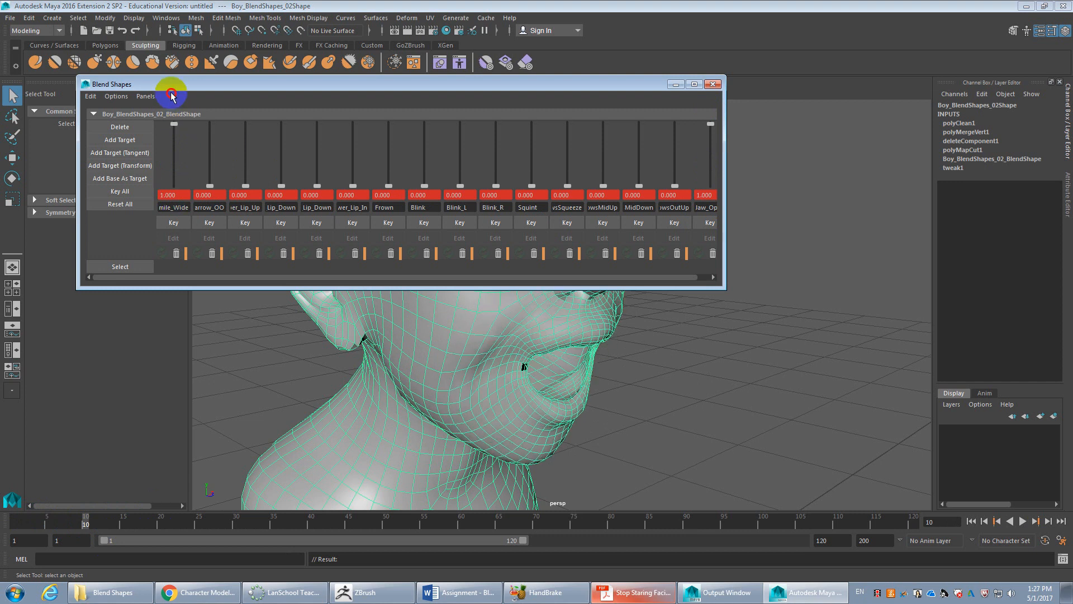
{"action": "middle_click_drag", "start_coordinate": [663, 383], "coordinate": [694, 472], "text": "alt"}
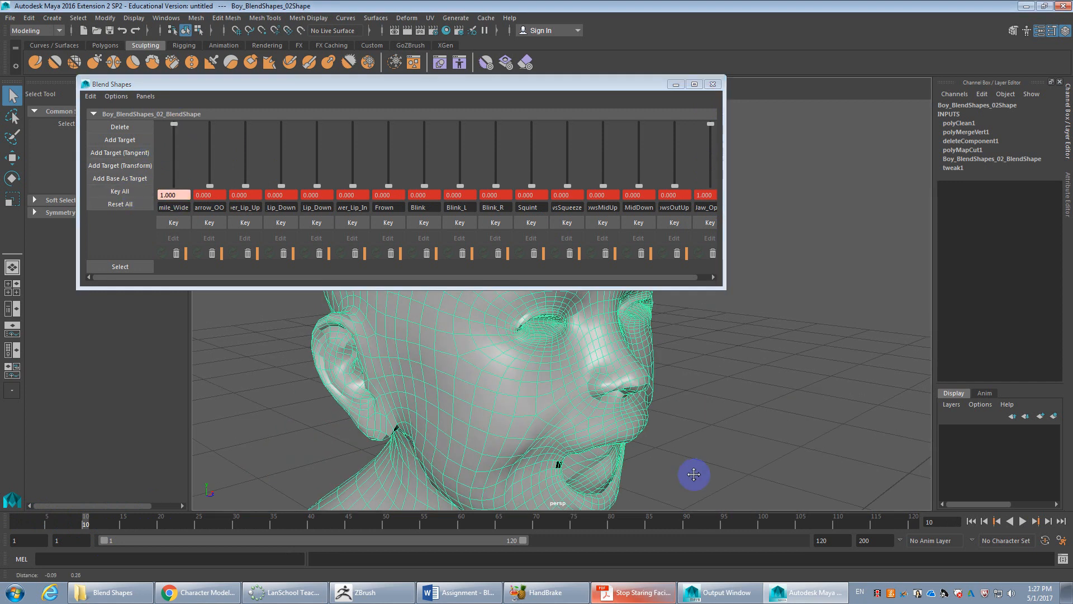
{"action": "right_click_drag", "start_coordinate": [694, 472], "coordinate": [654, 386], "text": "alt"}
{"action": "left_click_drag", "start_coordinate": [654, 386], "coordinate": [592, 364], "text": "alt"}
{"action": "right_click_drag", "start_coordinate": [592, 364], "coordinate": [601, 369], "text": "alt"}
{"action": "middle_click_drag", "start_coordinate": [601, 369], "coordinate": [578, 342], "text": "alt"}
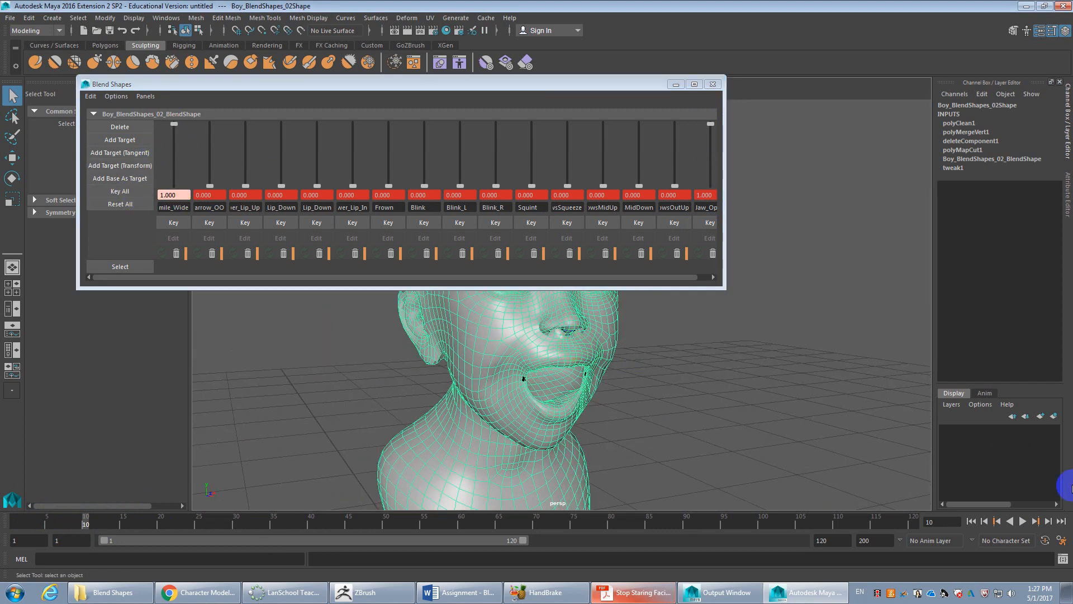
Set Wireframe on shaded to None in the display preferences, save, and frame the face beside the Blend Shapes window
{"action": "left_click", "coordinate": [1062, 540]}
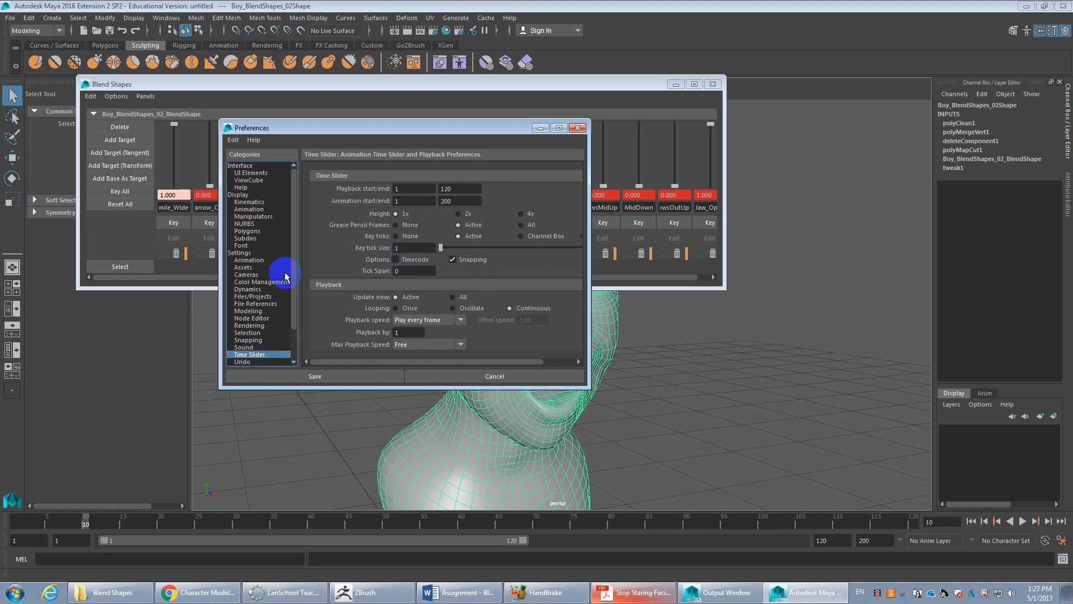
{"action": "left_click", "coordinate": [239, 195]}
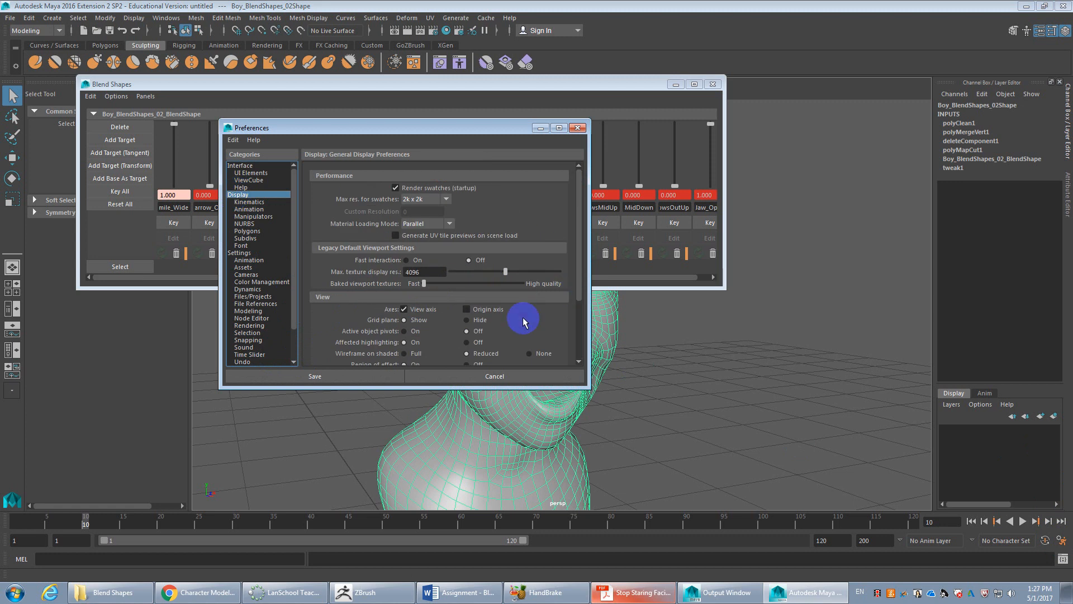
{"action": "left_click", "coordinate": [529, 353]}
{"action": "left_click", "coordinate": [346, 375]}
{"action": "middle_click_drag", "start_coordinate": [590, 338], "coordinate": [796, 362], "text": "alt"}
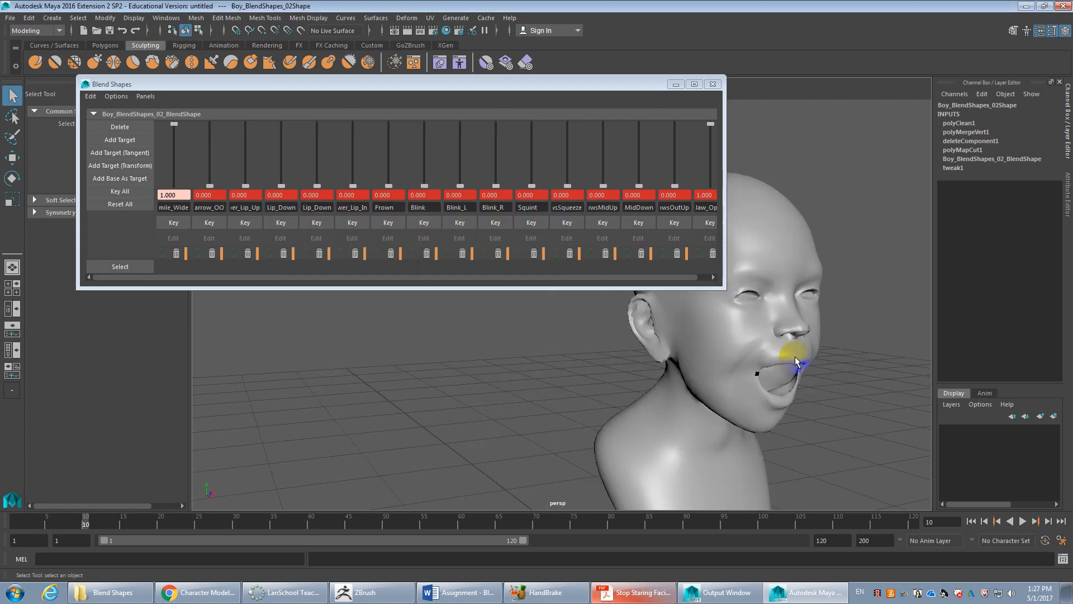
{"action": "left_click_drag", "start_coordinate": [829, 352], "coordinate": [812, 349], "text": "alt"}
{"action": "right_click_drag", "start_coordinate": [812, 349], "coordinate": [821, 238], "text": "alt"}
{"action": "middle_click_drag", "start_coordinate": [822, 237], "coordinate": [743, 229], "text": "alt"}
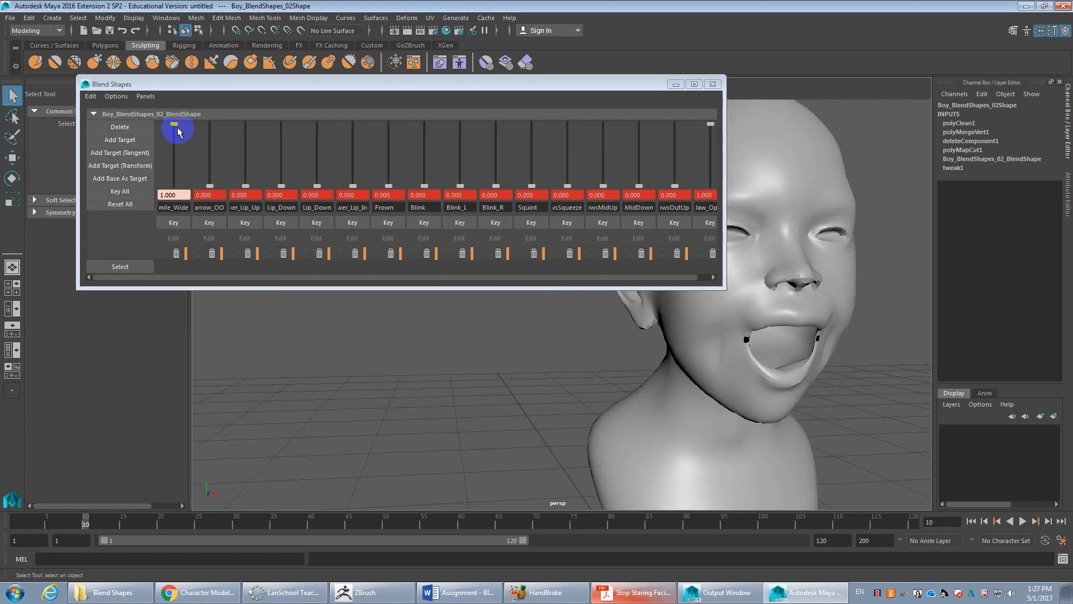
Try Smile_Wide at 0.275 on frame 10, check frame 5, and raise the smile again on frame 10
{"action": "left_click_drag", "start_coordinate": [178, 132], "coordinate": [180, 168]}
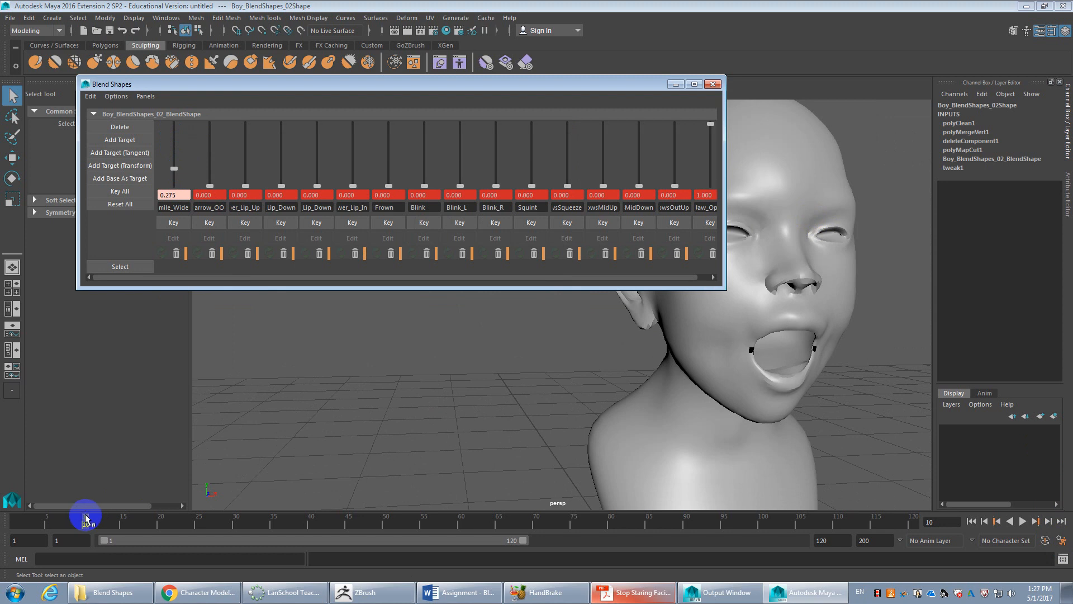
{"action": "left_click_drag", "start_coordinate": [86, 519], "coordinate": [49, 527]}
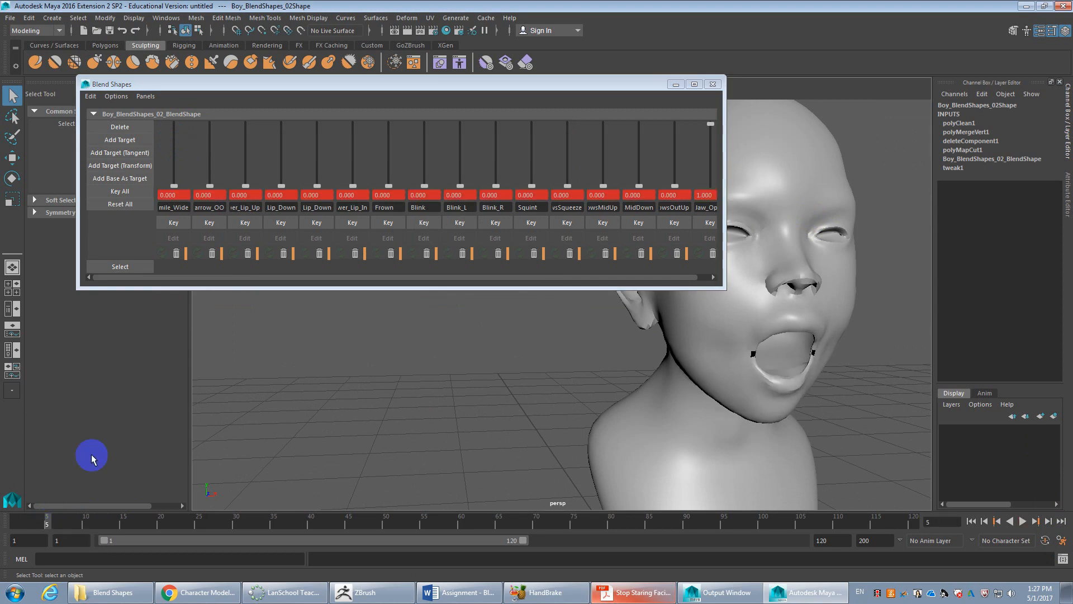
{"action": "left_click", "coordinate": [85, 522]}
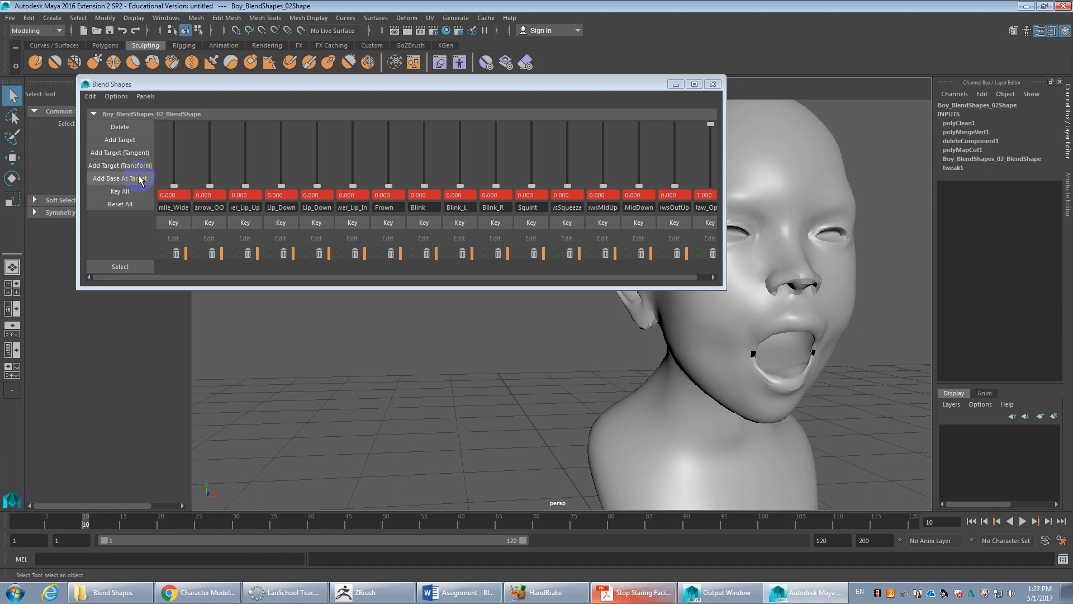
{"action": "left_click_drag", "start_coordinate": [173, 148], "coordinate": [173, 131]}
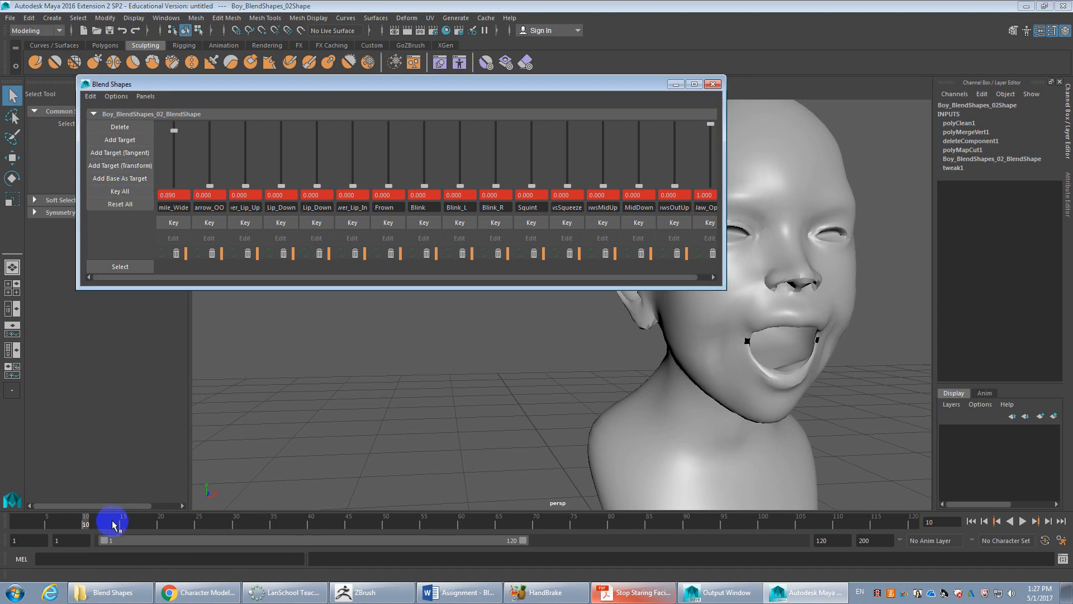
Set Smile_Wide to 1.000 on frame 20 and key it at 0.486 on frame 15
{"action": "left_click_drag", "start_coordinate": [108, 522], "coordinate": [161, 525]}
{"action": "left_click_drag", "start_coordinate": [175, 188], "coordinate": [179, 91]}
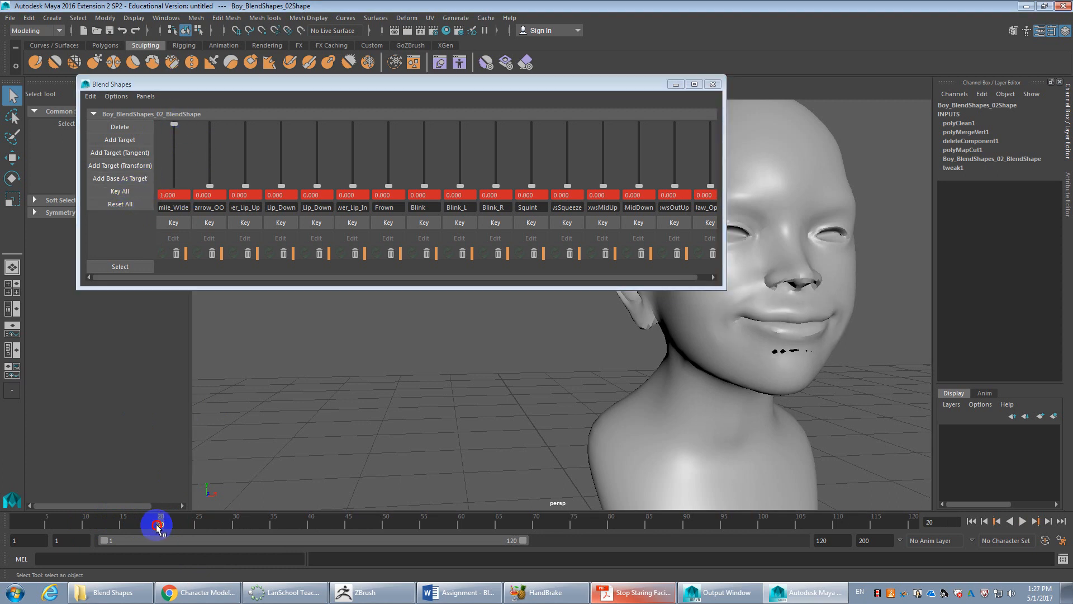
{"action": "left_click_drag", "start_coordinate": [156, 522], "coordinate": [124, 518]}
{"action": "left_click_drag", "start_coordinate": [175, 188], "coordinate": [175, 151]}
{"action": "left_click", "coordinate": [174, 222]}
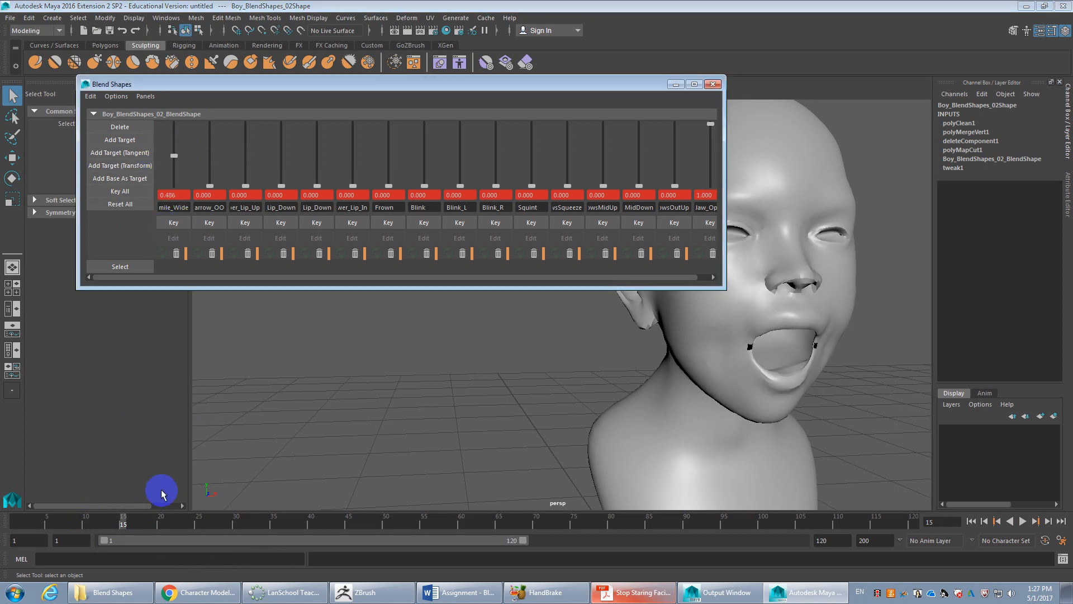
Lower Smile_Wide to 0.000 on frame 10, key all targets, and scrub to frame 20 to check the motion
{"action": "left_click_drag", "start_coordinate": [115, 520], "coordinate": [47, 517]}
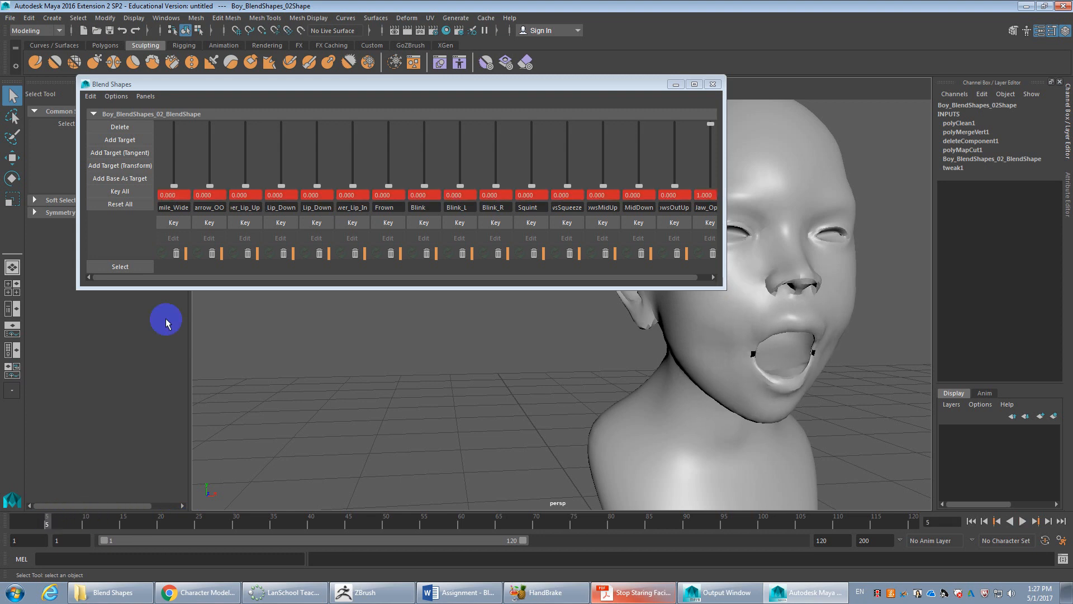
{"action": "left_click", "coordinate": [86, 522]}
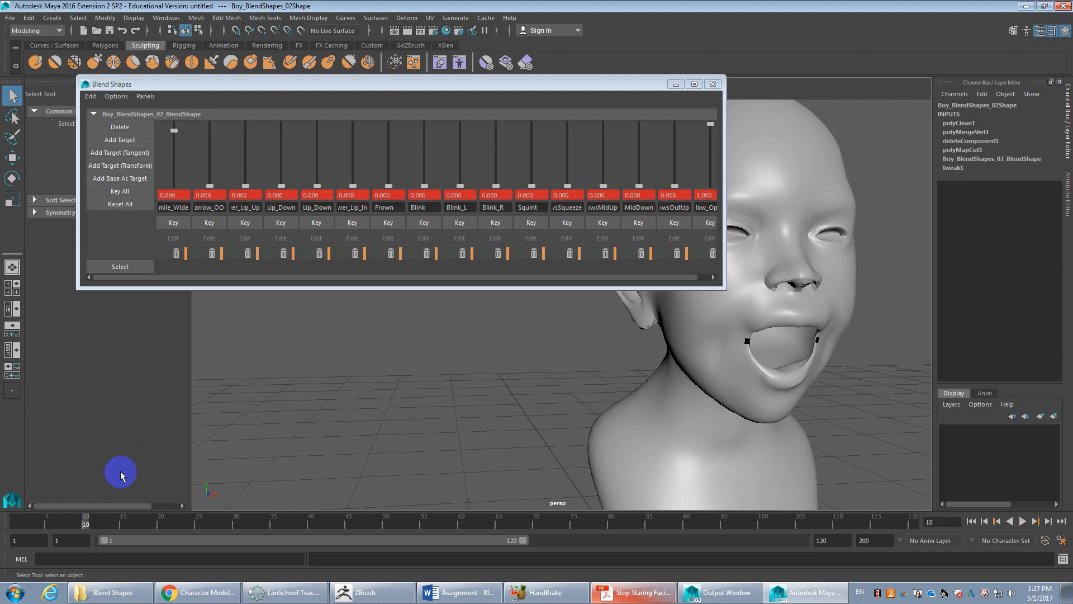
{"action": "left_click_drag", "start_coordinate": [173, 131], "coordinate": [172, 189]}
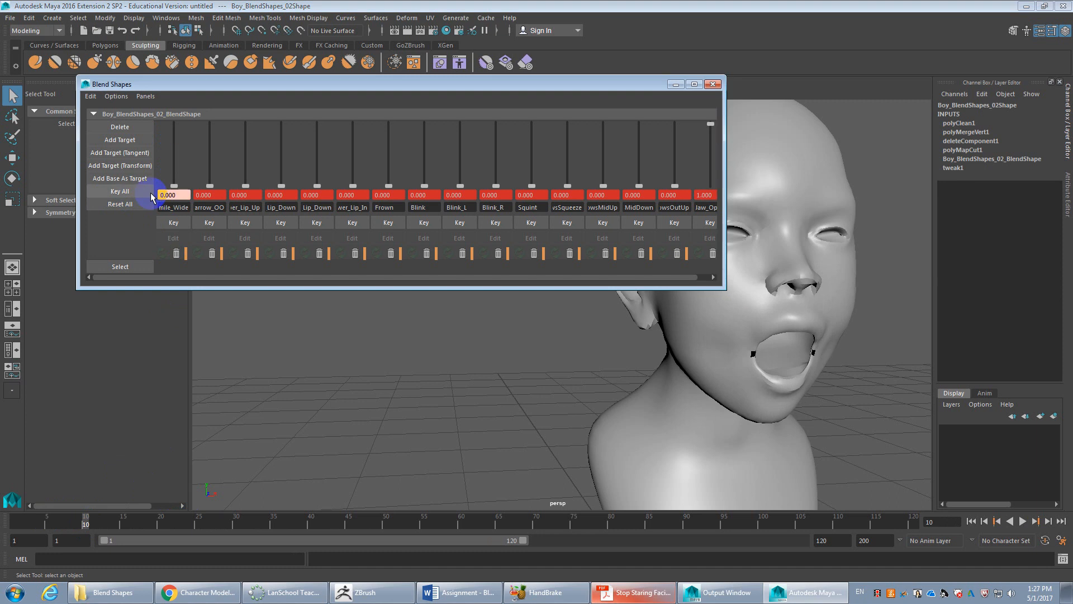
{"action": "left_click", "coordinate": [146, 191]}
{"action": "mouse_move", "coordinate": [86, 523]}
{"action": "left_mouse_down"}
{"action": "mouse_move", "coordinate": [172, 522]}
{"action": "mouse_move", "coordinate": [48, 522]}
{"action": "mouse_move", "coordinate": [194, 530]}
{"action": "mouse_move", "coordinate": [161, 527]}
{"action": "left_mouse_up"}
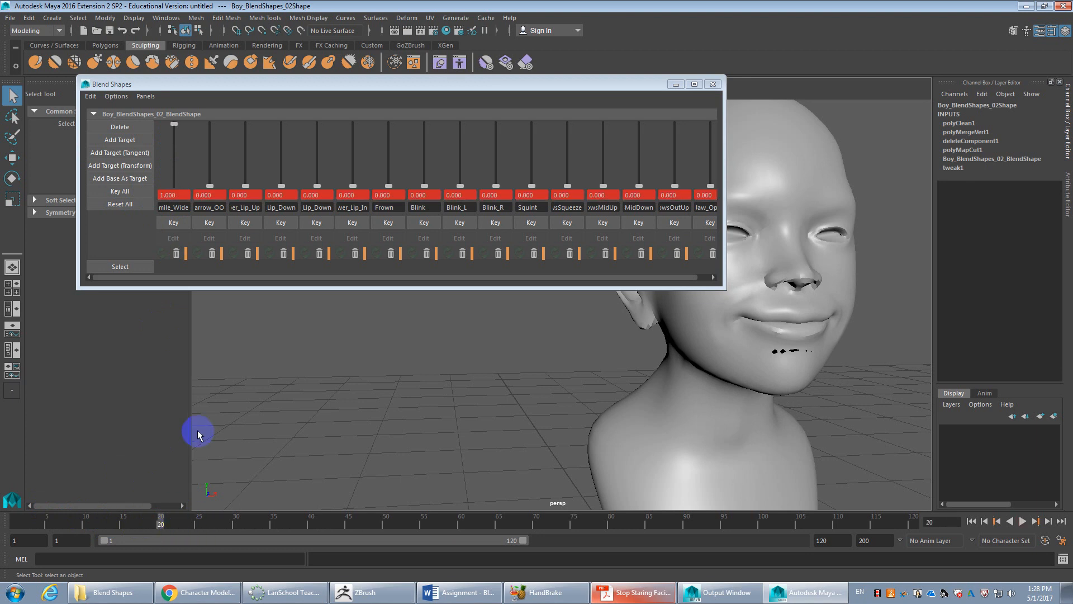
Set Smile_Wide to 0.000 and Narrow_OO to 1.000 on frame 25, keying all targets after each change
{"action": "left_click", "coordinate": [198, 525]}
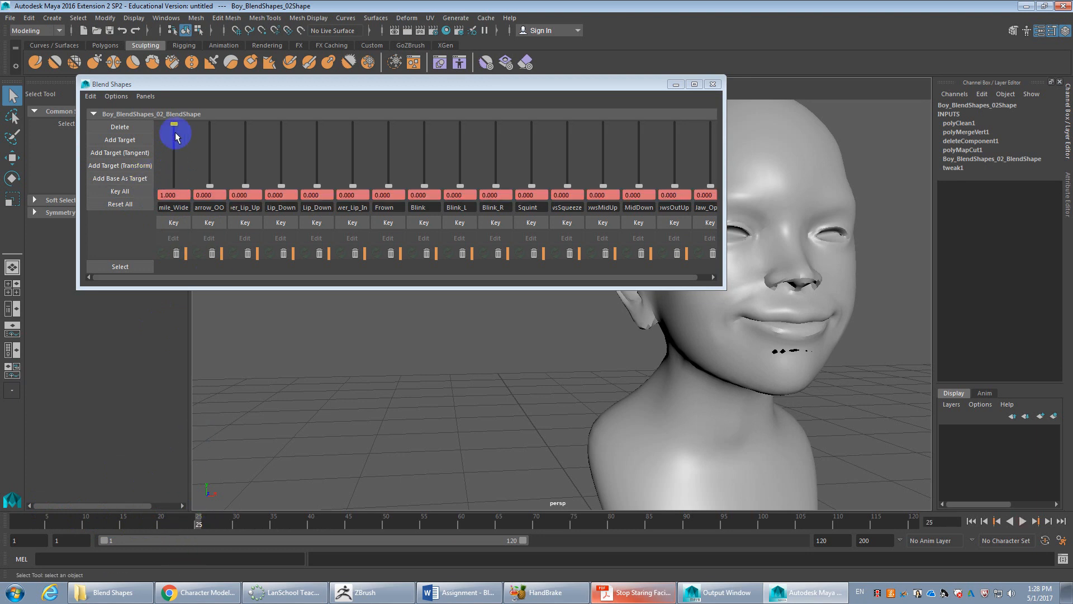
{"action": "left_click_drag", "start_coordinate": [175, 125], "coordinate": [175, 187]}
{"action": "left_click", "coordinate": [128, 194]}
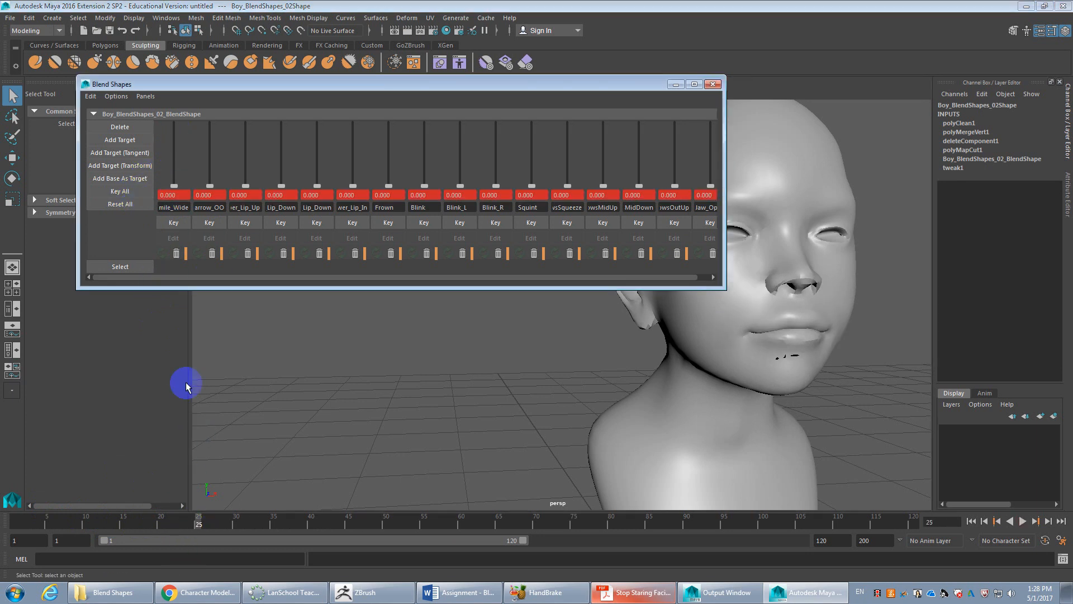
{"action": "left_click_drag", "start_coordinate": [210, 186], "coordinate": [220, 96]}
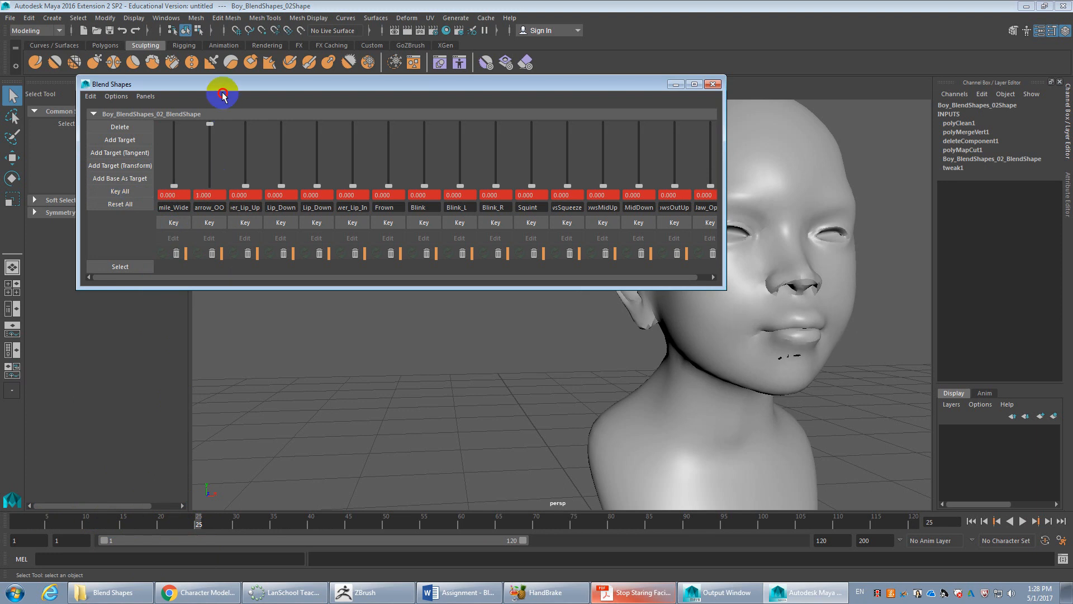
{"action": "left_click", "coordinate": [143, 191]}
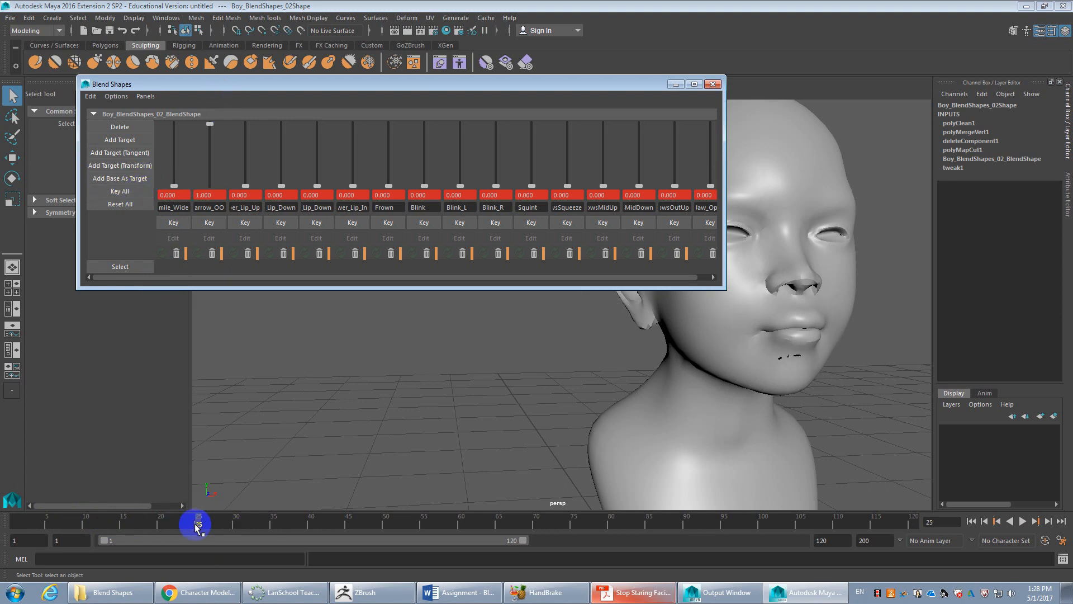
Key all targets with Narrow_OO at 1.000 beyond frame 25, and try lowering Narrow_OO near frame 40
{"action": "left_click_drag", "start_coordinate": [196, 519], "coordinate": [311, 524]}
{"action": "left_click", "coordinate": [120, 191]}
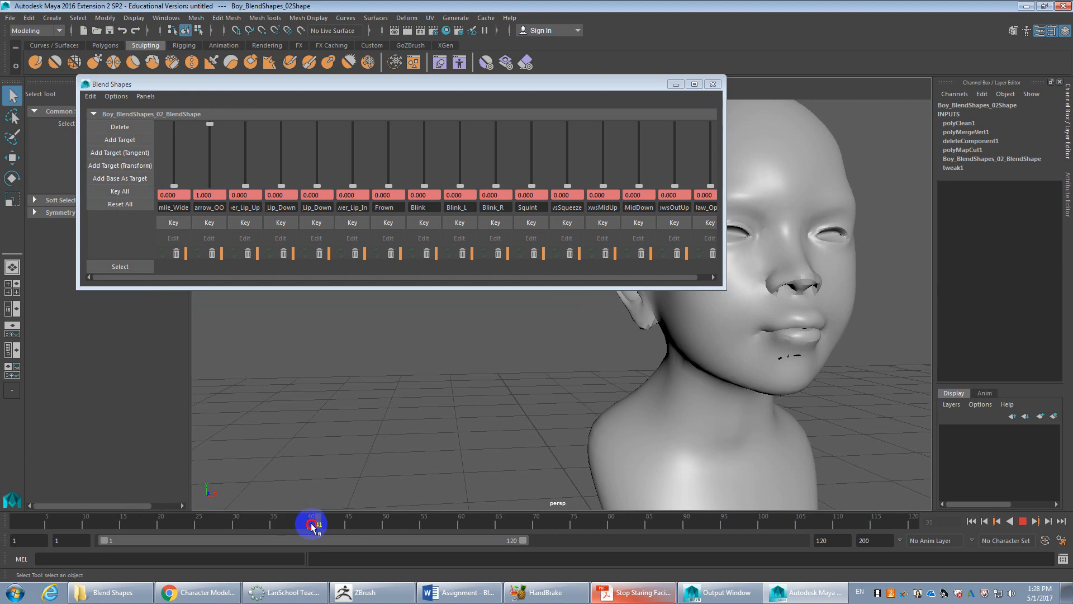
{"action": "left_click", "coordinate": [119, 191]}
{"action": "left_click_drag", "start_coordinate": [209, 124], "coordinate": [210, 218]}
Check frames 30 and 35, raise the Lip_Up target to 1.000 on frame 35, and scrub back to frame 5
{"action": "left_click_drag", "start_coordinate": [311, 522], "coordinate": [273, 522]}
{"action": "left_click_drag", "start_coordinate": [246, 189], "coordinate": [269, 286]}
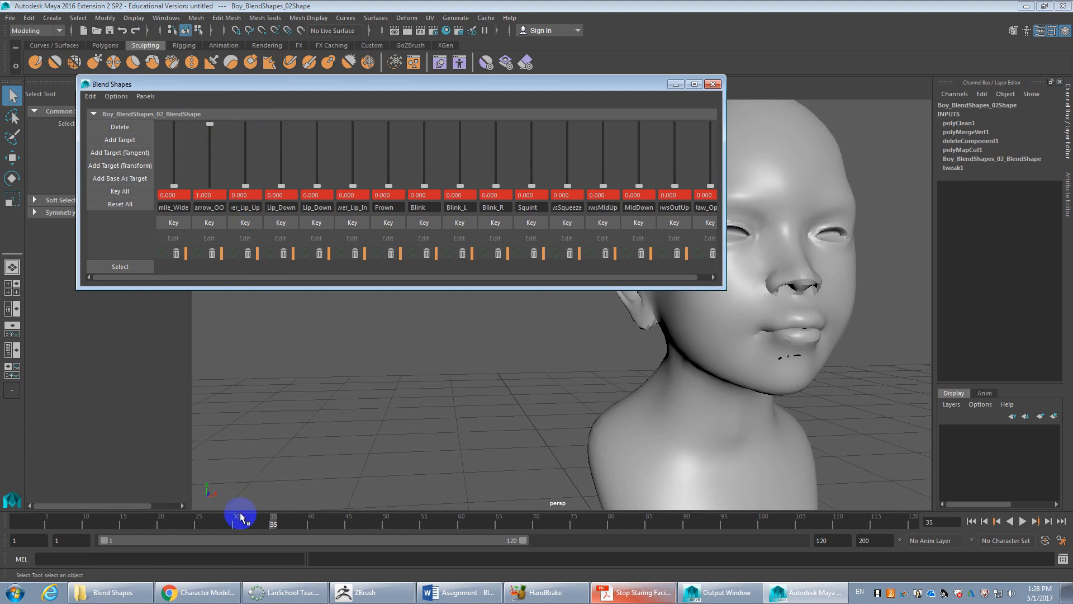
{"action": "left_click_drag", "start_coordinate": [240, 517], "coordinate": [236, 520]}
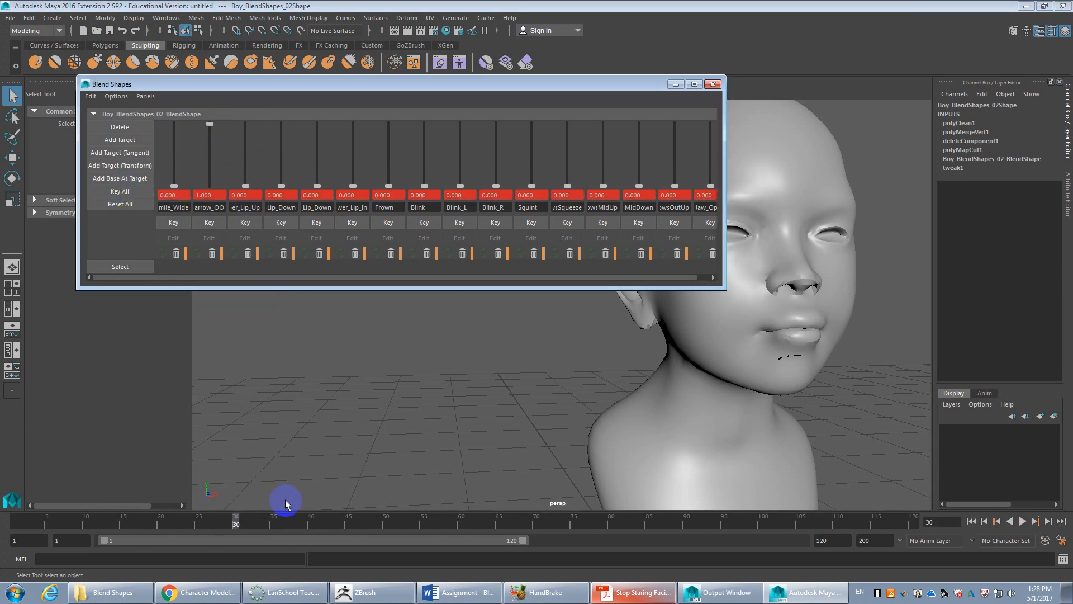
{"action": "left_click", "coordinate": [273, 521]}
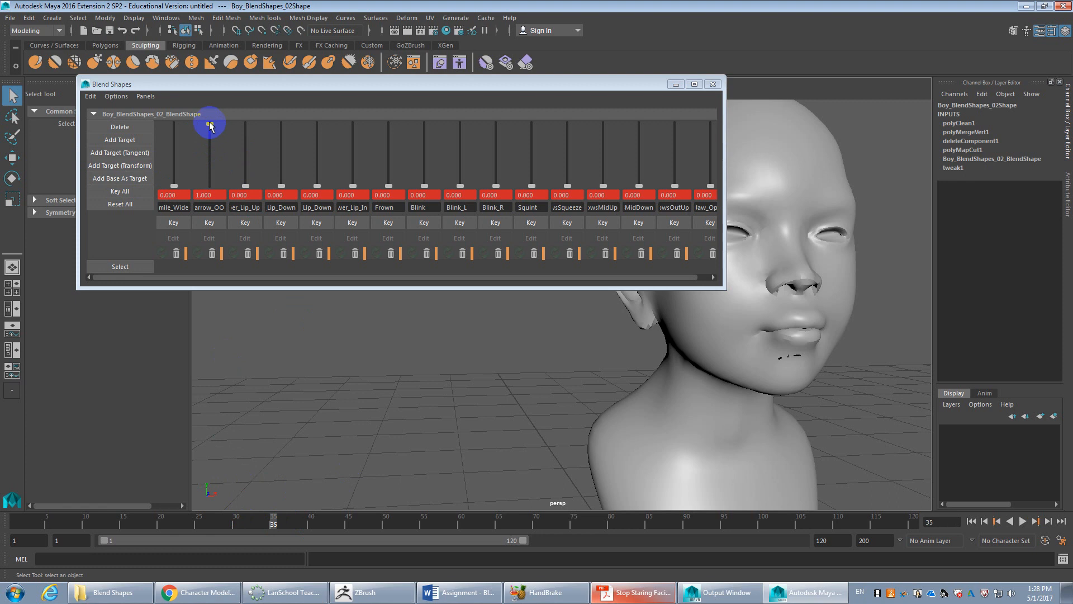
{"action": "mouse_move", "coordinate": [209, 125]}
{"action": "left_mouse_down"}
{"action": "mouse_move", "coordinate": [211, 139]}
{"action": "mouse_move", "coordinate": [209, 116]}
{"action": "left_mouse_up"}
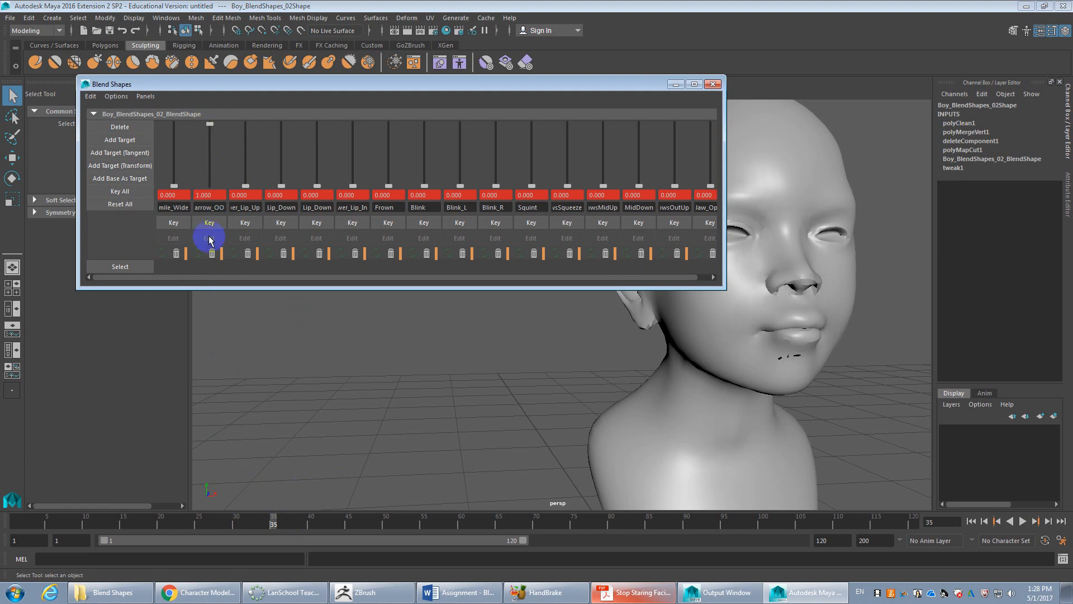
{"action": "left_click_drag", "start_coordinate": [246, 185], "coordinate": [247, 101]}
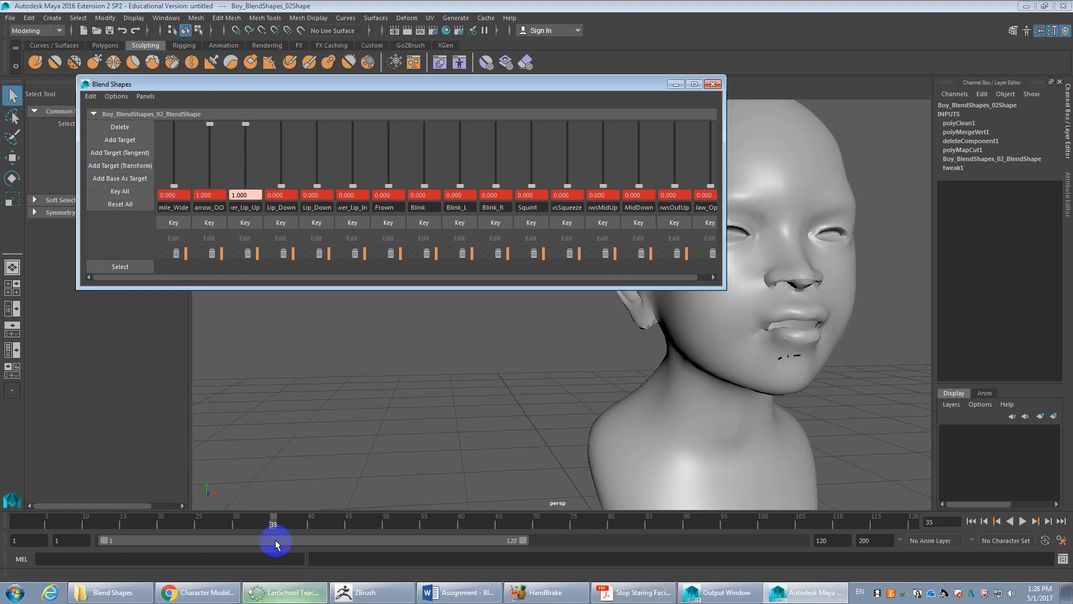
{"action": "left_click_drag", "start_coordinate": [274, 521], "coordinate": [50, 506]}
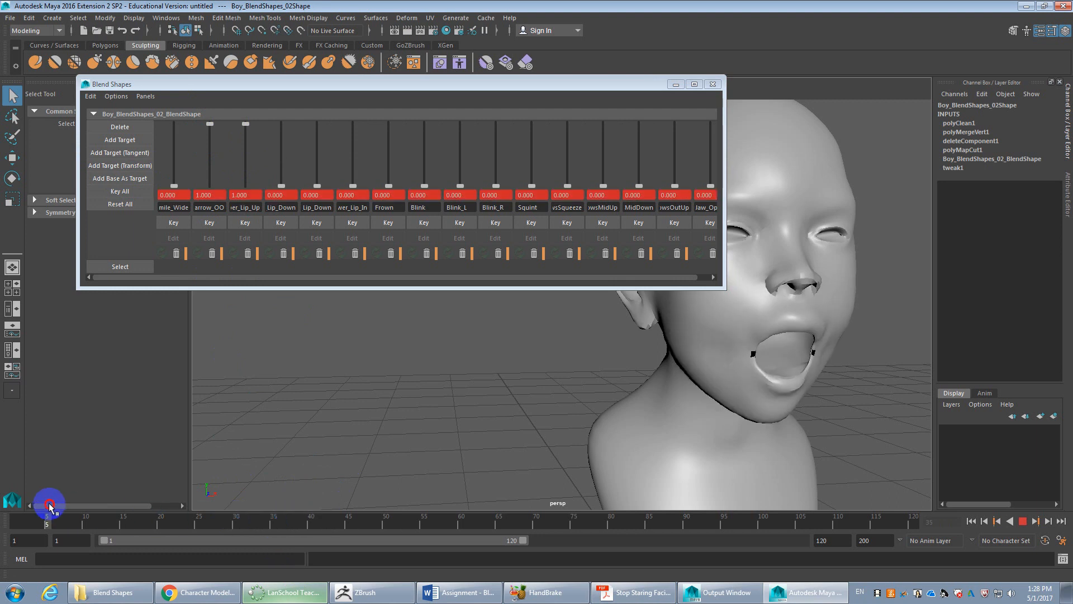
Minimize the Blend Shapes editor and set the time slider's playback speed to Half [12 fps]
{"action": "left_click", "coordinate": [676, 84]}
{"action": "left_click", "coordinate": [1021, 521]}
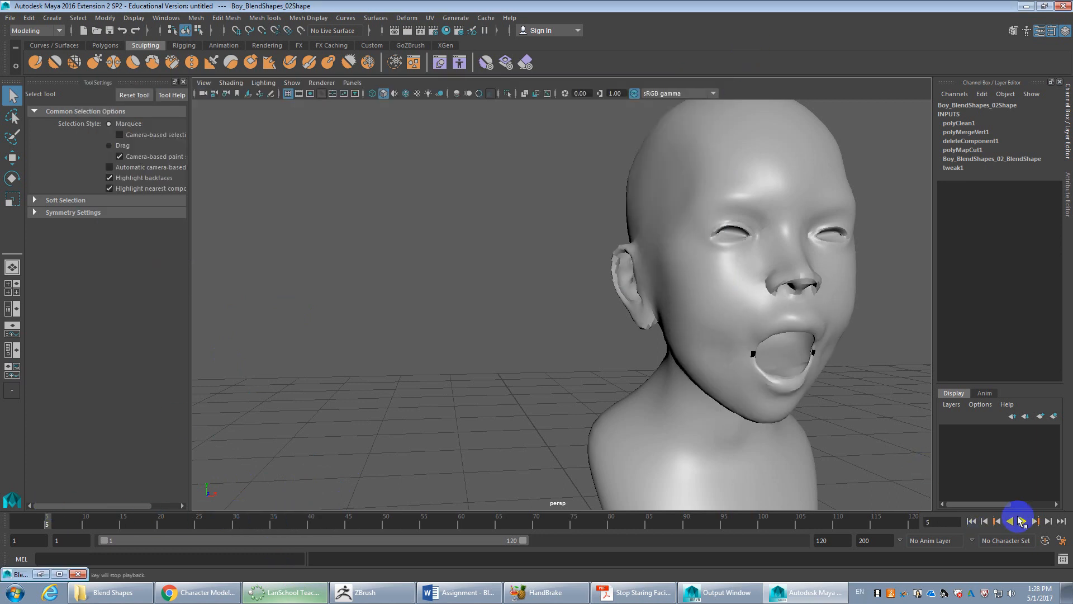
{"action": "left_click", "coordinate": [1062, 541]}
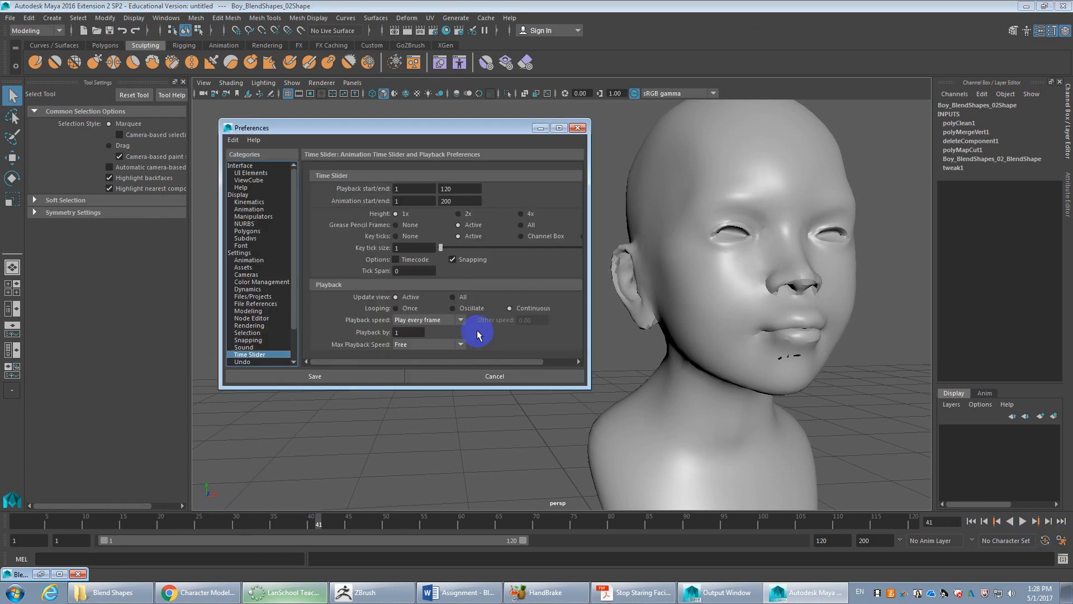
{"action": "left_click", "coordinate": [447, 320]}
{"action": "left_click", "coordinate": [428, 355]}
{"action": "left_click", "coordinate": [354, 375]}
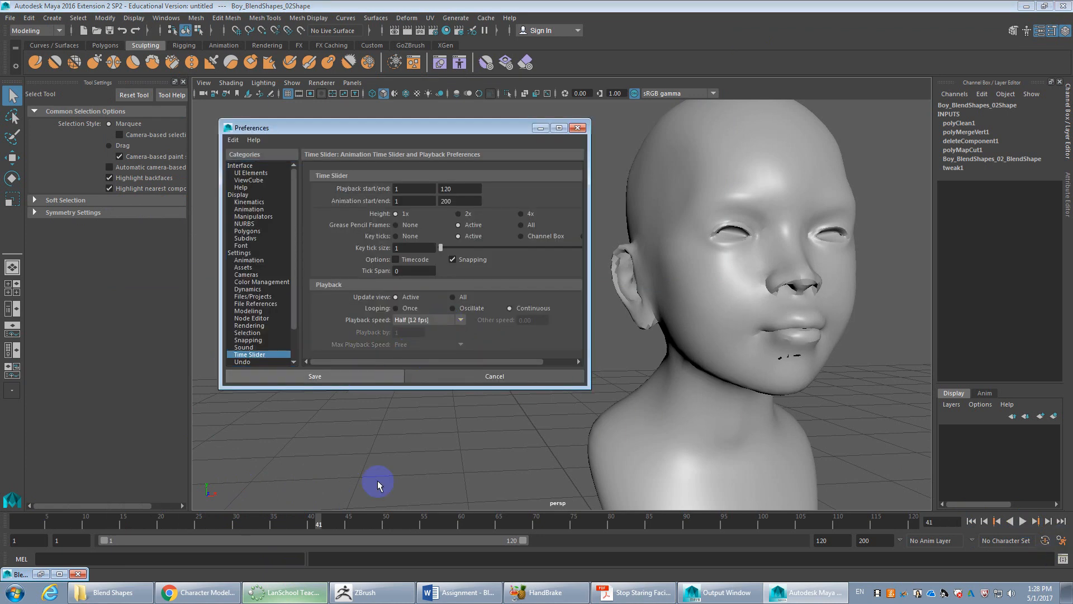
Play the facial animation at the new speed, stop it, and select the head mesh
{"action": "left_click", "coordinate": [1023, 522]}
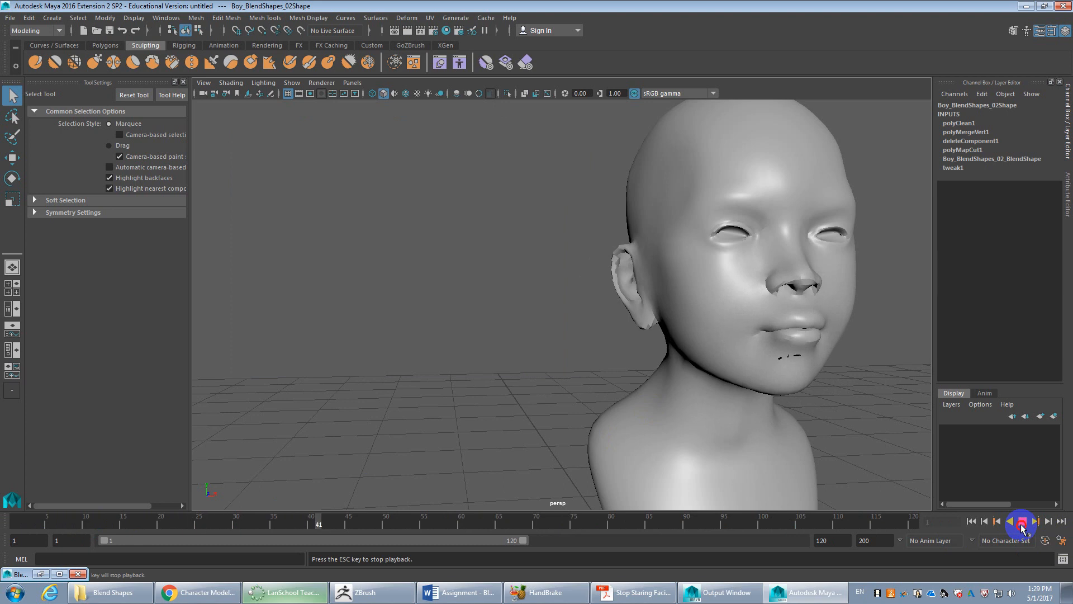
{"action": "left_click", "coordinate": [1023, 526]}
{"action": "left_click_drag", "start_coordinate": [760, 371], "coordinate": [617, 294], "text": "alt"}
{"action": "left_click", "coordinate": [617, 296]}
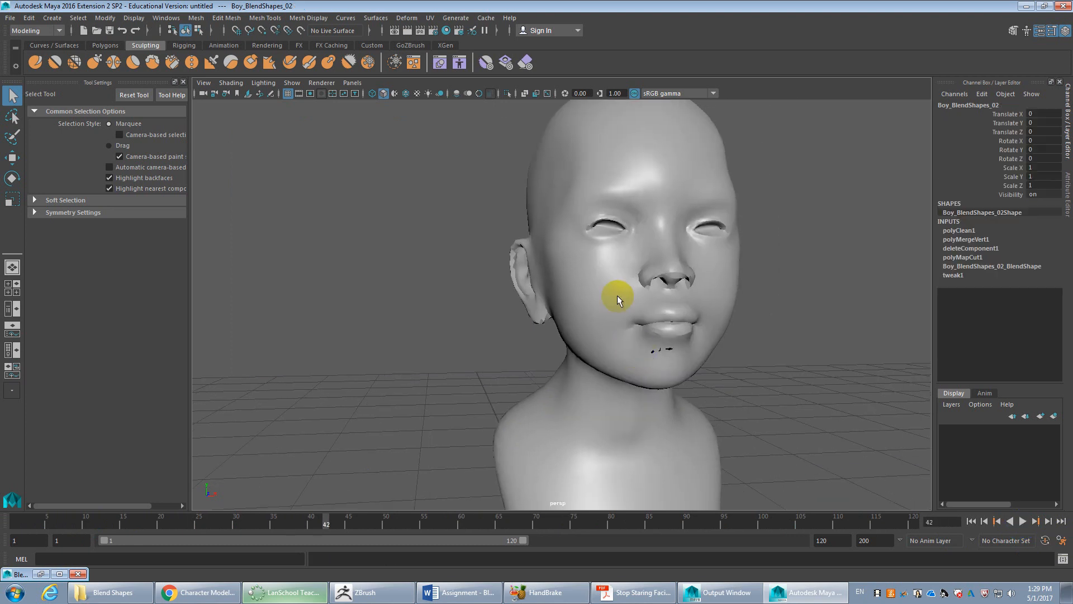
Show the head in smooth preview at frame 6 and examine the black patches beside the open mouth
{"action": "key", "text": "3"}
{"action": "left_click_drag", "start_coordinate": [161, 518], "coordinate": [54, 521]}
{"action": "scroll", "coordinate": [657, 282], "scroll_direction": "up", "scroll_amount": 8}
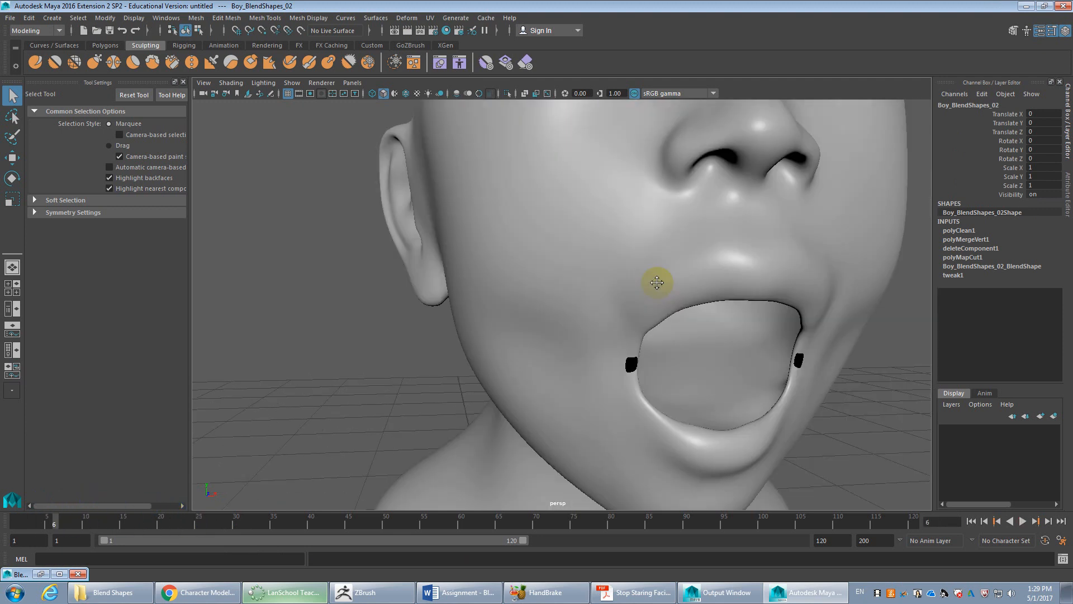
{"action": "middle_click_drag", "start_coordinate": [657, 282], "coordinate": [536, 303], "text": "alt"}
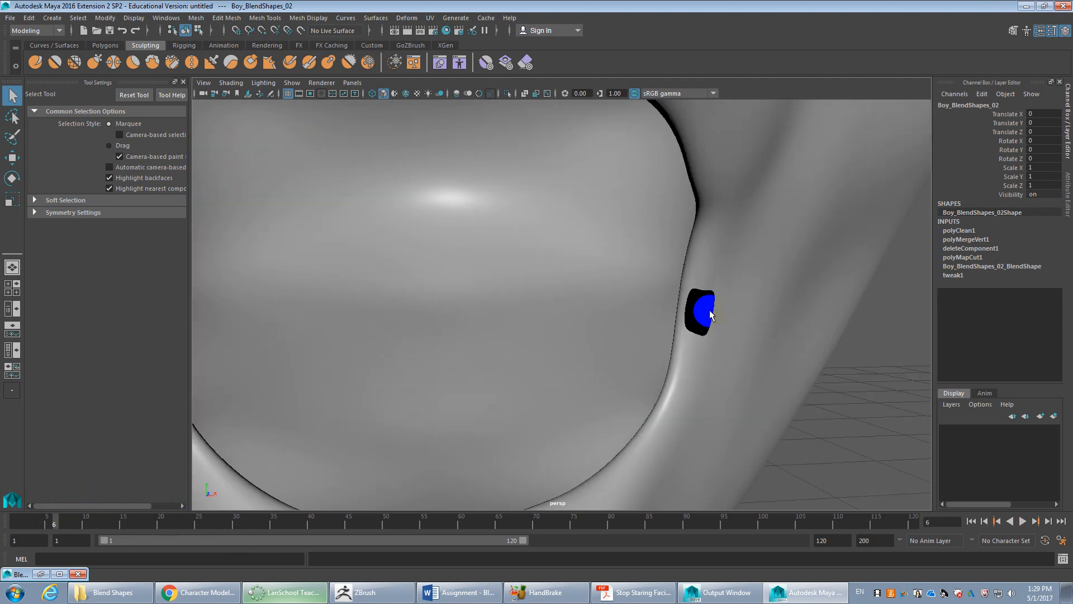
{"action": "key", "text": "F4"}
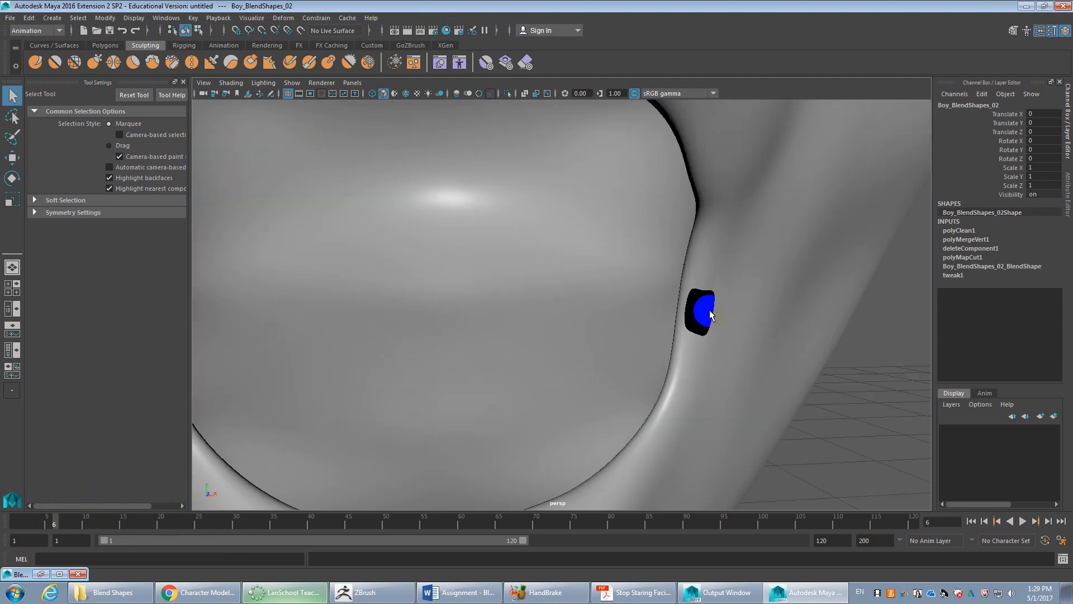
{"action": "left_click", "coordinate": [1062, 540]}
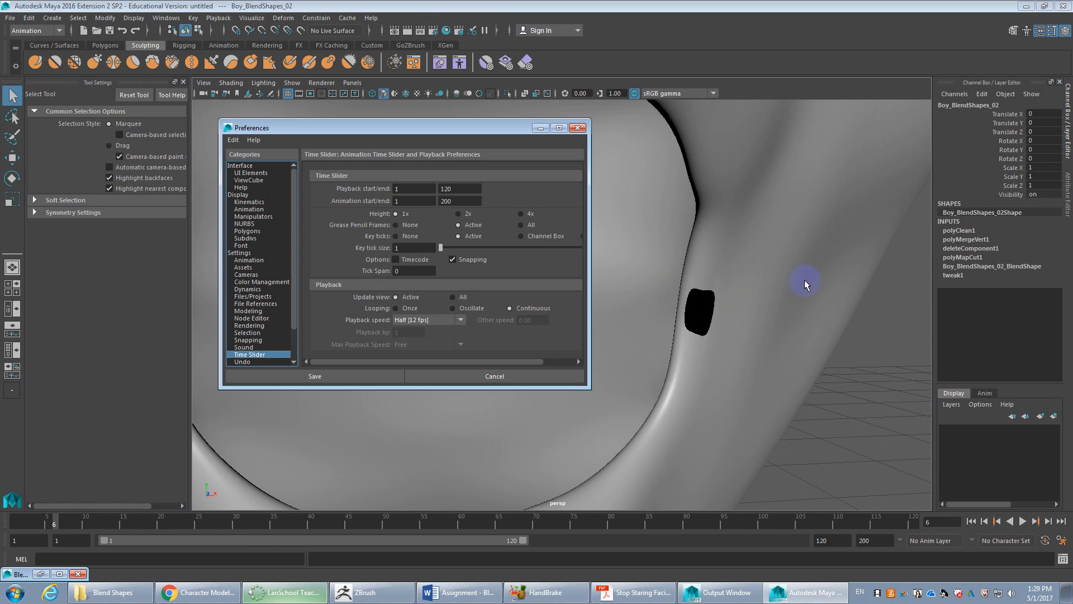
{"action": "left_click", "coordinate": [727, 96]}
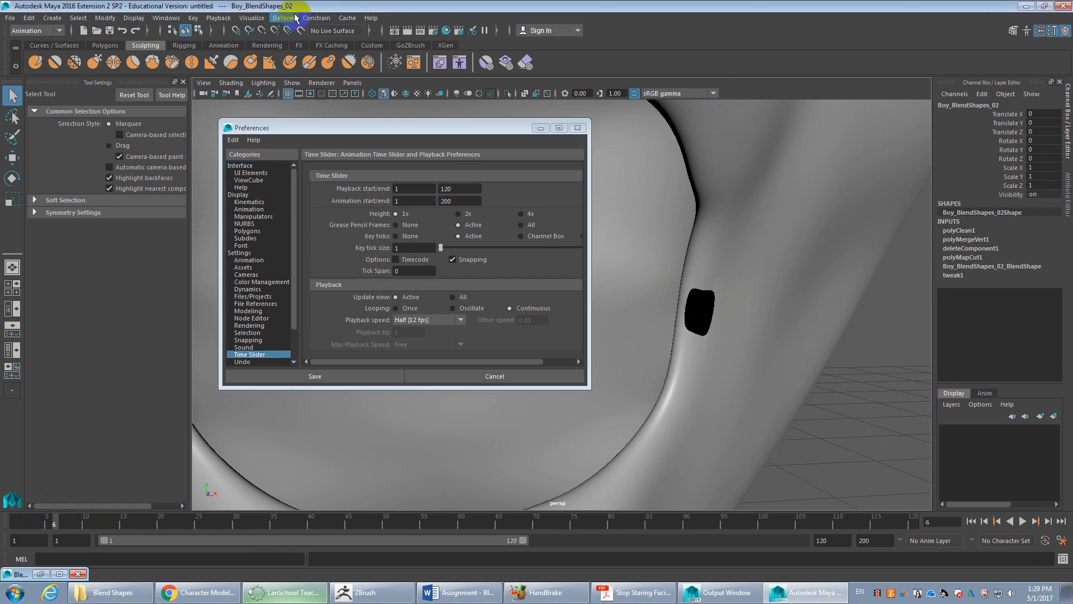
{"action": "left_click", "coordinate": [20, 31]}
{"action": "left_click", "coordinate": [31, 42]}
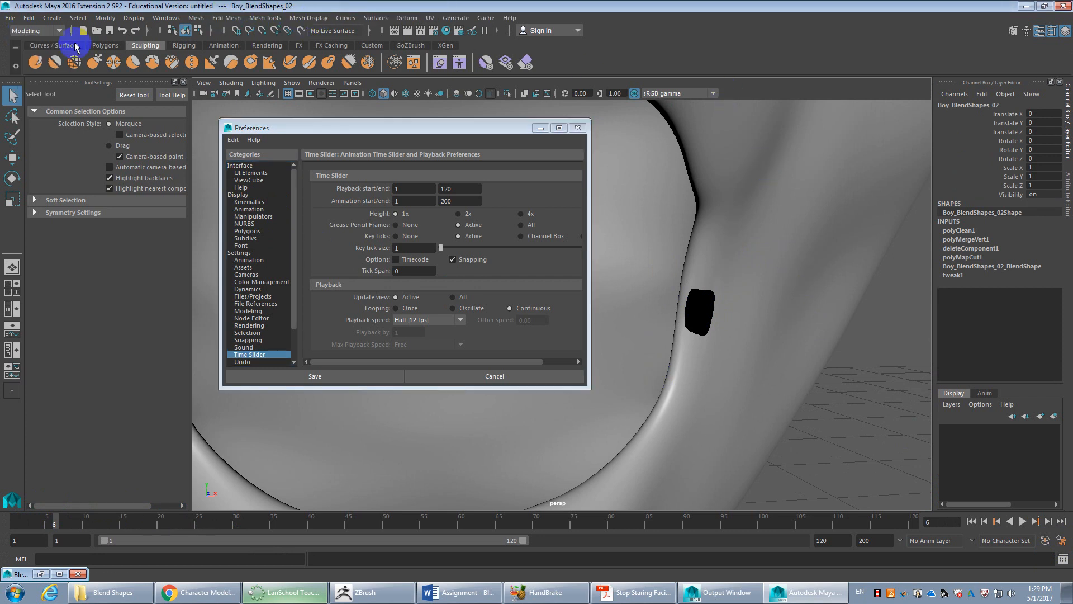
Unlock the head mesh's normals and conform them
{"action": "left_click", "coordinate": [253, 18]}
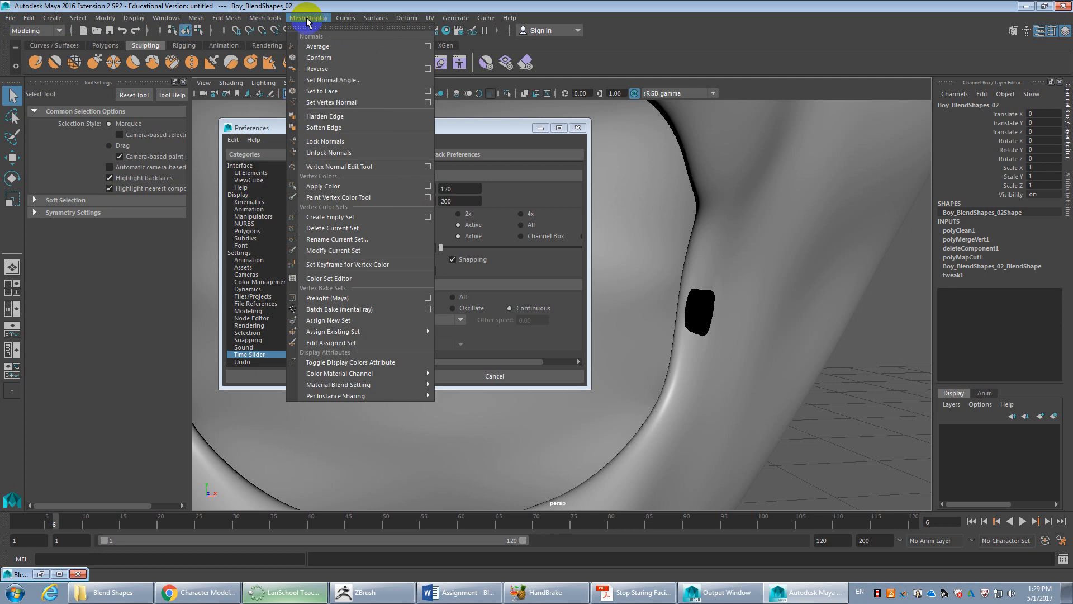
{"action": "left_click", "coordinate": [336, 152]}
{"action": "left_click", "coordinate": [297, 20]}
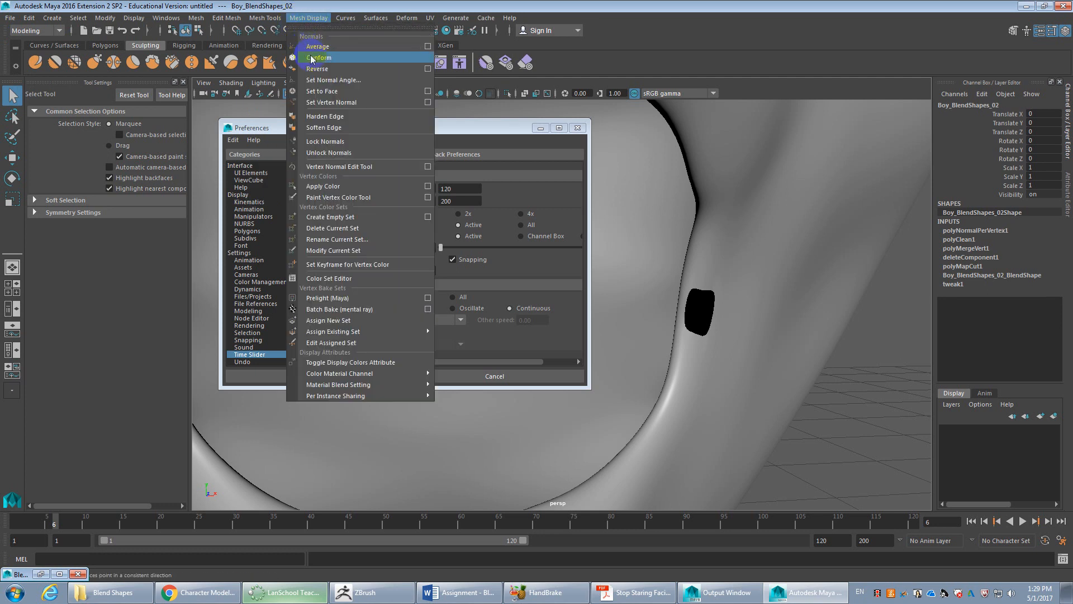
{"action": "left_click", "coordinate": [314, 59]}
Average the head mesh's normals and switch the mesh to unsmoothed display
{"action": "left_click", "coordinate": [308, 18]}
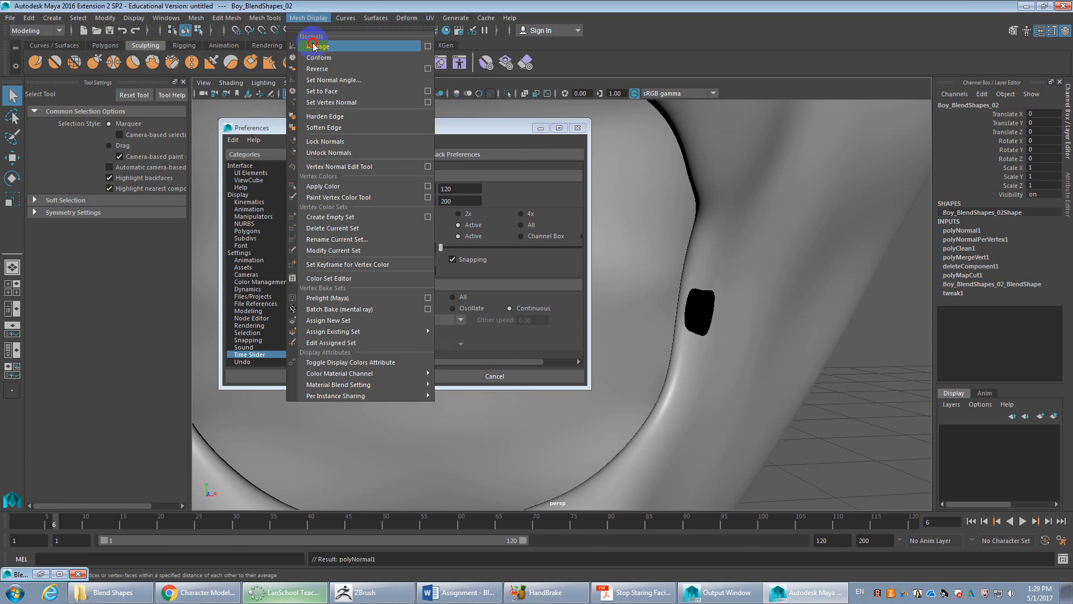
{"action": "left_click", "coordinate": [318, 47]}
{"action": "key", "text": "3"}
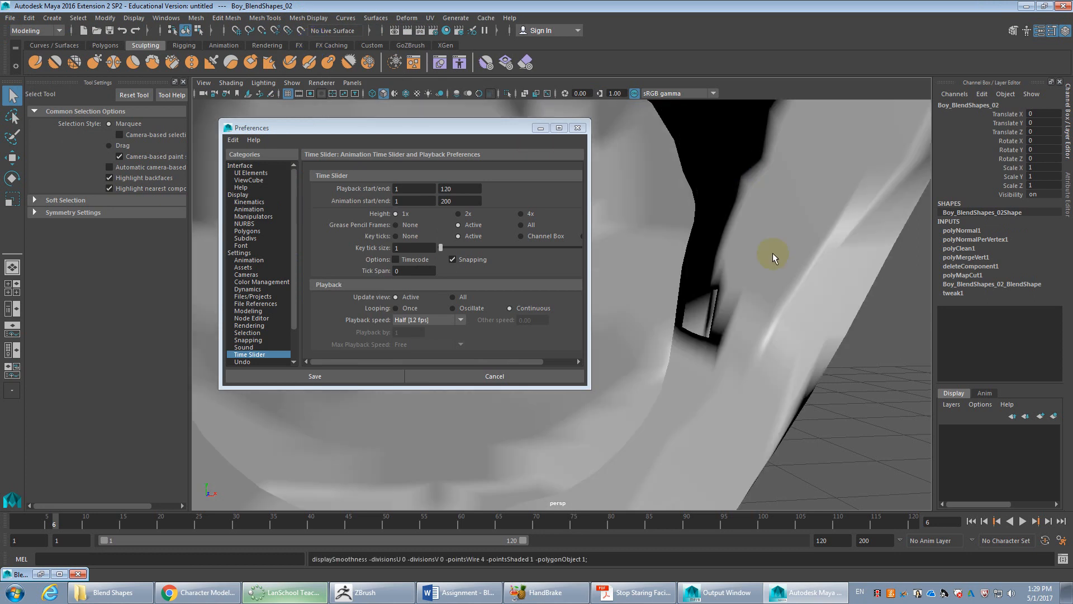
{"action": "key", "text": "1"}
{"action": "right_click_drag", "start_coordinate": [775, 254], "coordinate": [686, 257], "text": "alt"}
{"action": "middle_click_drag", "start_coordinate": [686, 257], "coordinate": [869, 281], "text": "alt"}
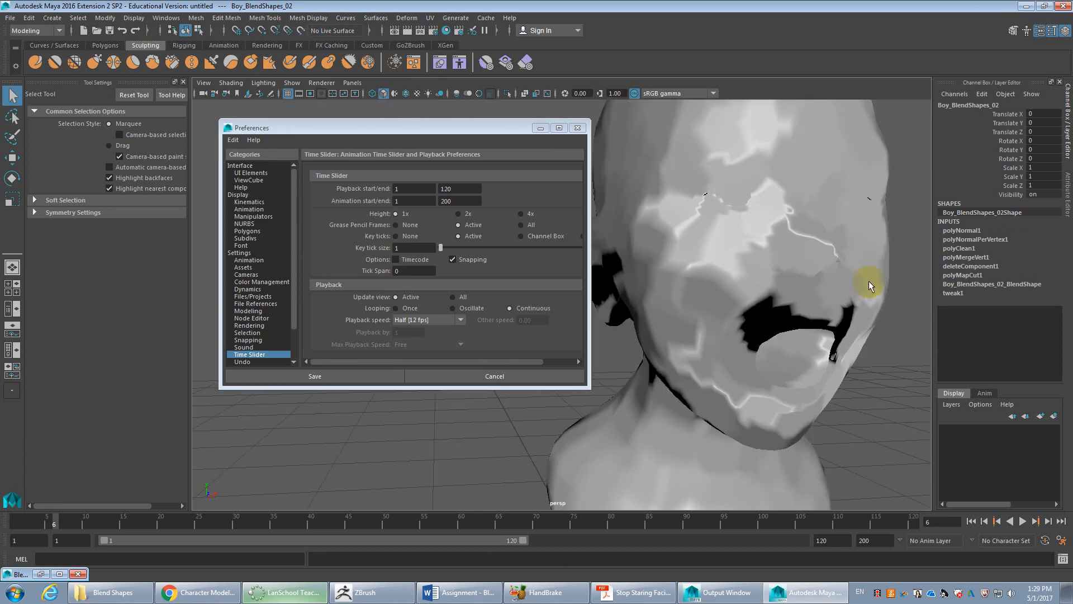
Apply Set to Face to the head's normals and soften all its edges
{"action": "left_click", "coordinate": [308, 18]}
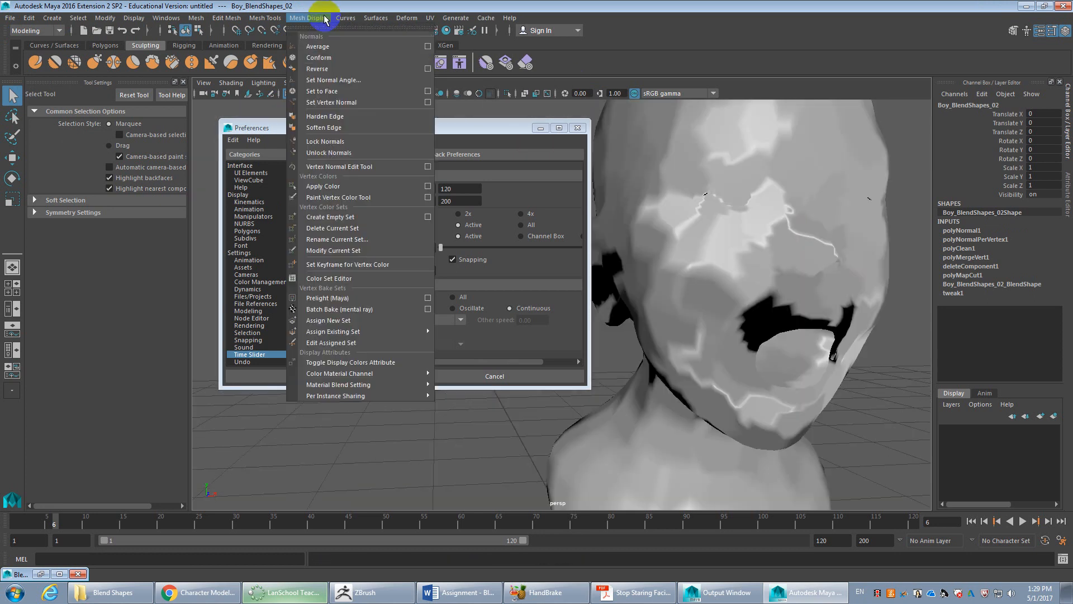
{"action": "left_click", "coordinate": [335, 93]}
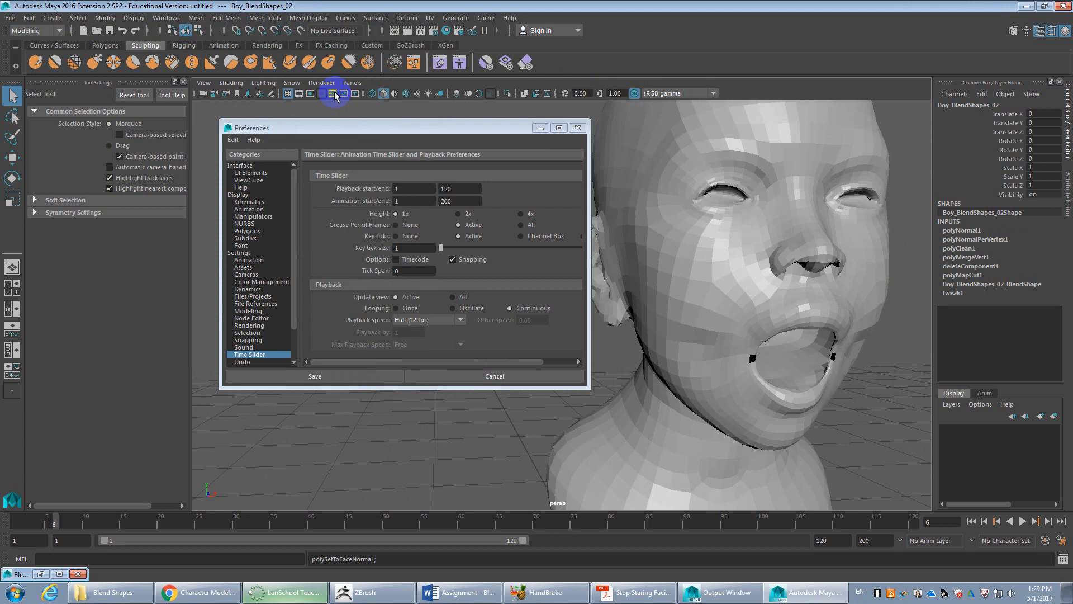
{"action": "left_click", "coordinate": [308, 18]}
{"action": "left_click", "coordinate": [324, 125]}
Inspect the mouth corners and assign a new Blinn material to the head
{"action": "left_click_drag", "start_coordinate": [848, 249], "coordinate": [797, 222], "text": "alt"}
{"action": "left_click", "coordinate": [809, 239]}
{"action": "right_click_drag", "start_coordinate": [808, 239], "coordinate": [854, 270], "text": "alt"}
{"action": "middle_click_drag", "start_coordinate": [853, 270], "coordinate": [849, 270], "text": "alt"}
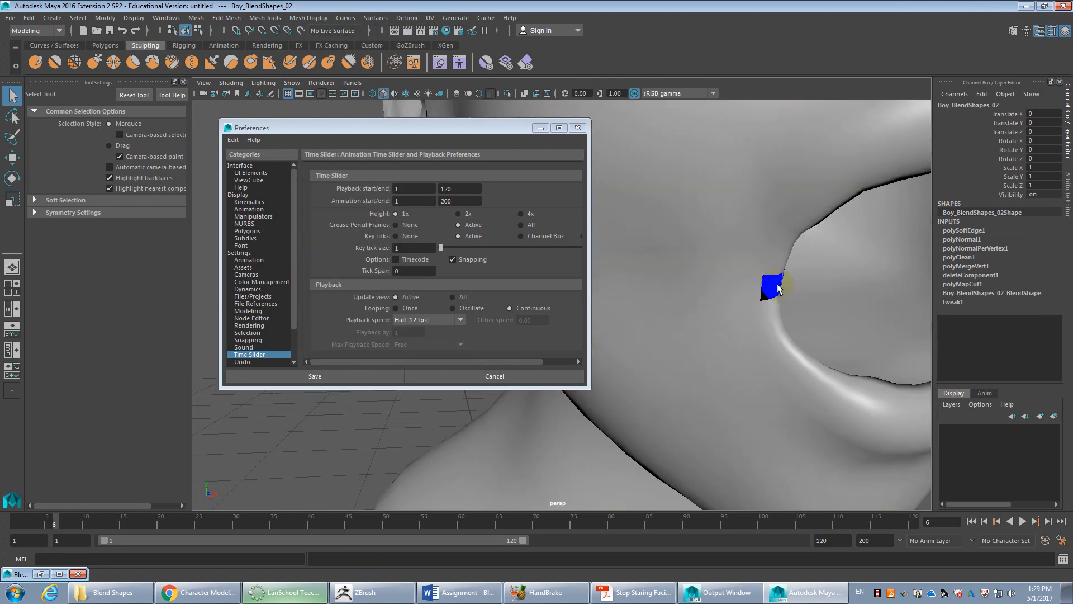
{"action": "right_click_drag", "start_coordinate": [777, 283], "coordinate": [741, 219], "text": "alt"}
{"action": "right_click_drag", "start_coordinate": [838, 229], "coordinate": [742, 153], "text": "alt"}
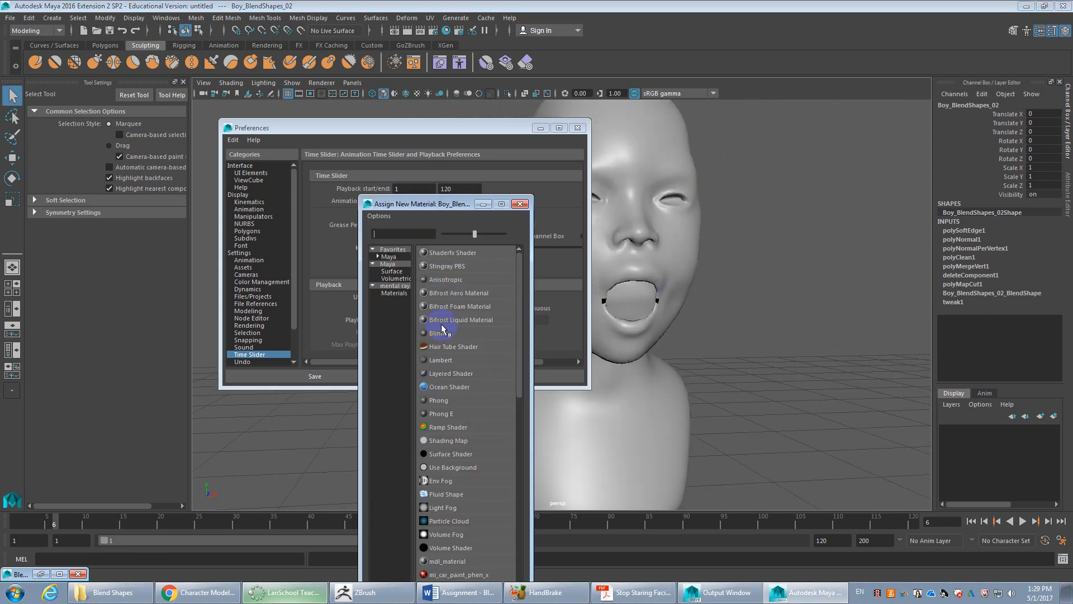
{"action": "left_click", "coordinate": [437, 332]}
Examine the black patch at the mouth corner and expand the head shape's Node Behavior attributes
{"action": "right_click_drag", "start_coordinate": [622, 331], "coordinate": [697, 259], "text": "alt"}
{"action": "middle_click_drag", "start_coordinate": [661, 271], "coordinate": [754, 270], "text": "alt"}
{"action": "right_click_drag", "start_coordinate": [755, 269], "coordinate": [738, 297], "text": "alt"}
{"action": "middle_click_drag", "start_coordinate": [738, 298], "coordinate": [665, 360], "text": "alt"}
{"action": "left_click_drag", "start_coordinate": [665, 360], "coordinate": [534, 223], "text": "alt"}
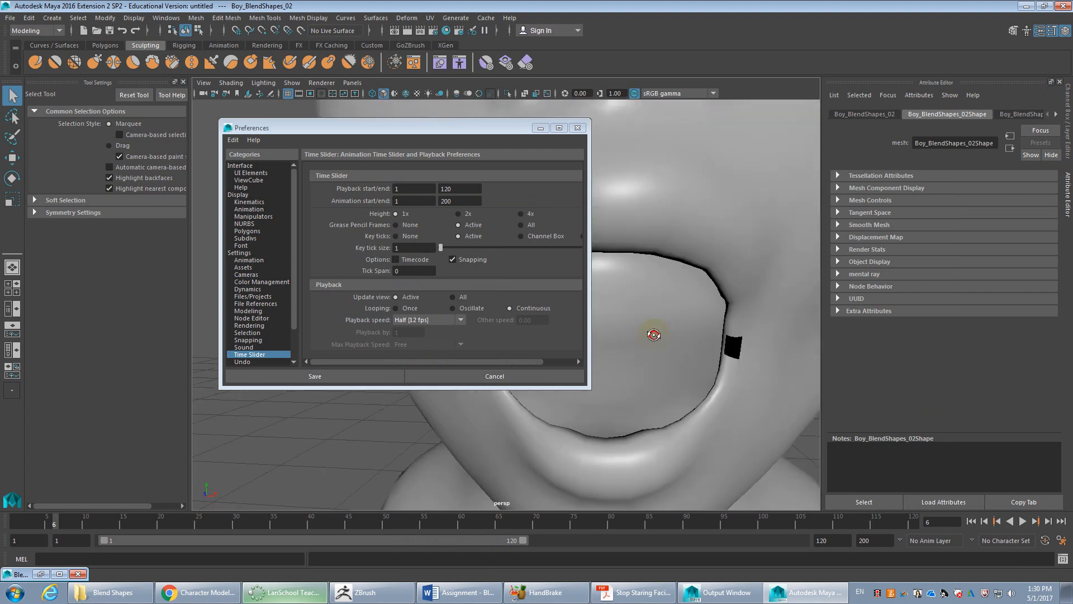
{"action": "left_click", "coordinate": [837, 285]}
Check individual faces at the mouth corners from several sides and return to object selection
{"action": "left_click", "coordinate": [682, 252]}
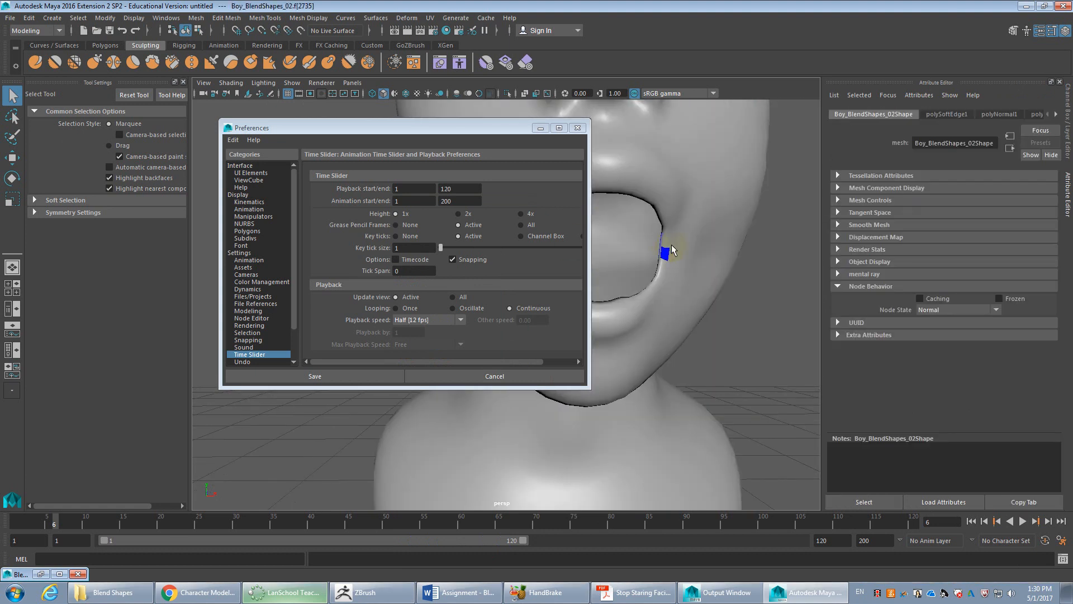
{"action": "left_click_drag", "start_coordinate": [671, 243], "coordinate": [579, 337], "text": "alt"}
{"action": "scroll", "coordinate": [580, 338], "scroll_direction": "down", "scroll_amount": 2}
{"action": "scroll", "coordinate": [666, 302], "scroll_direction": "down", "scroll_amount": 5}
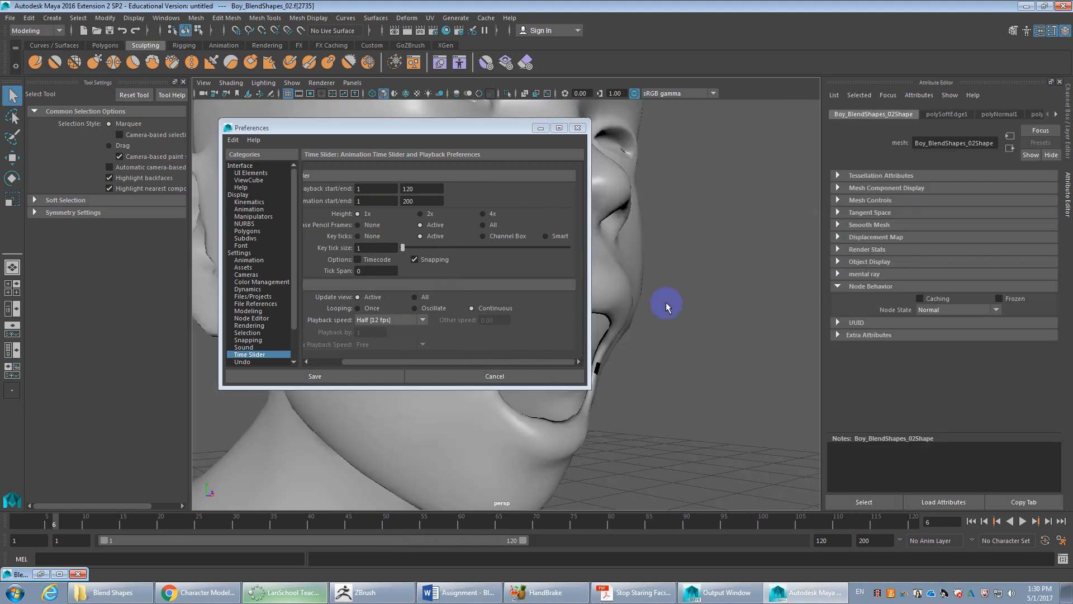
{"action": "left_click_drag", "start_coordinate": [666, 302], "coordinate": [770, 267], "text": "alt"}
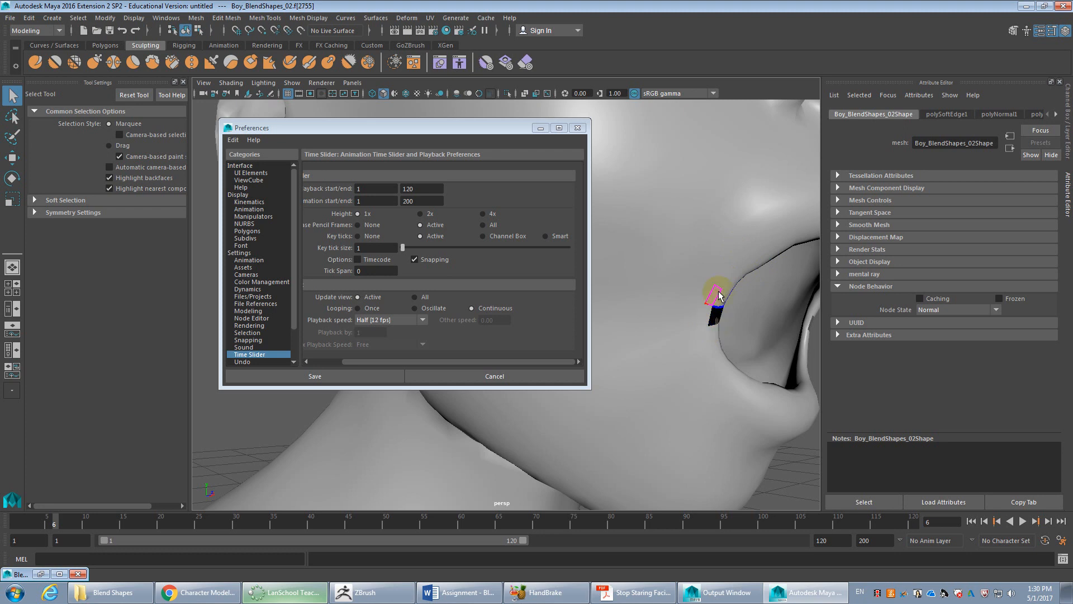
{"action": "right_click_drag", "start_coordinate": [722, 284], "coordinate": [702, 334]}
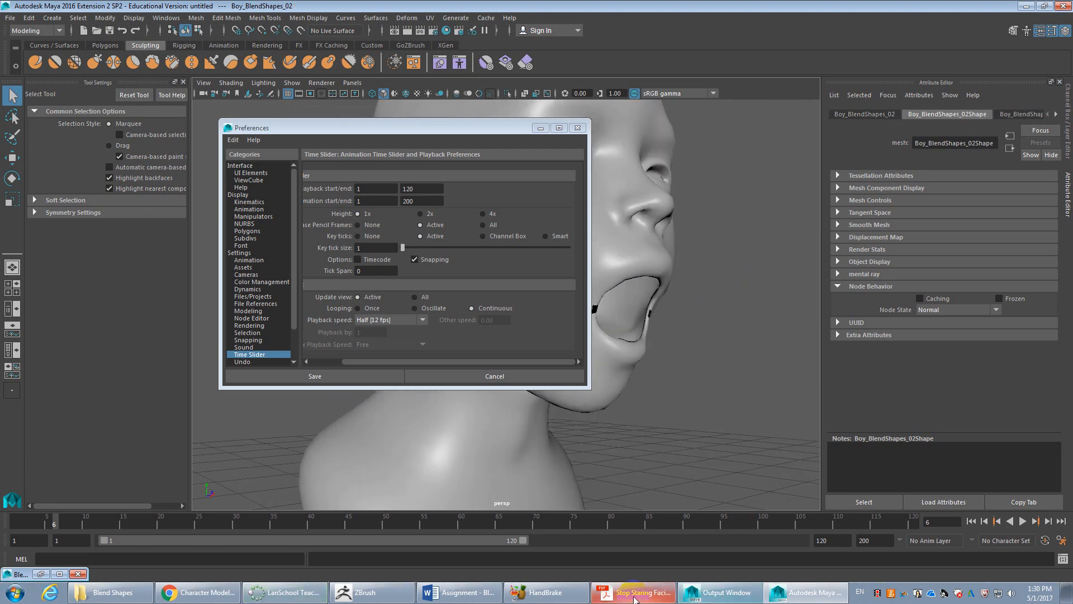
Switch to ZBrush to view the original head mesh and return to Maya
{"action": "left_click", "coordinate": [363, 591]}
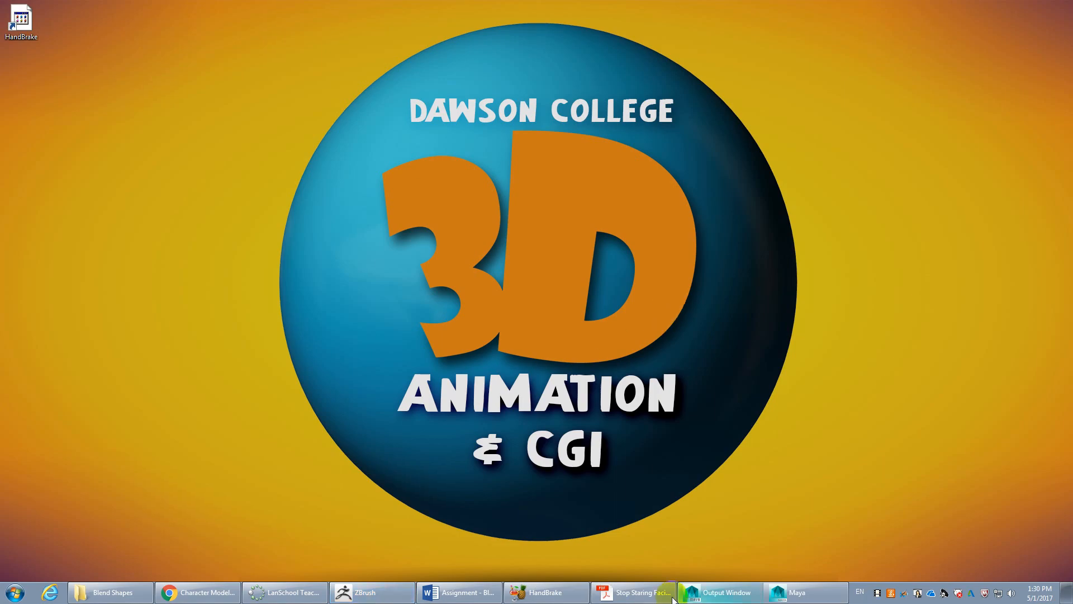
{"action": "left_click", "coordinate": [788, 592]}
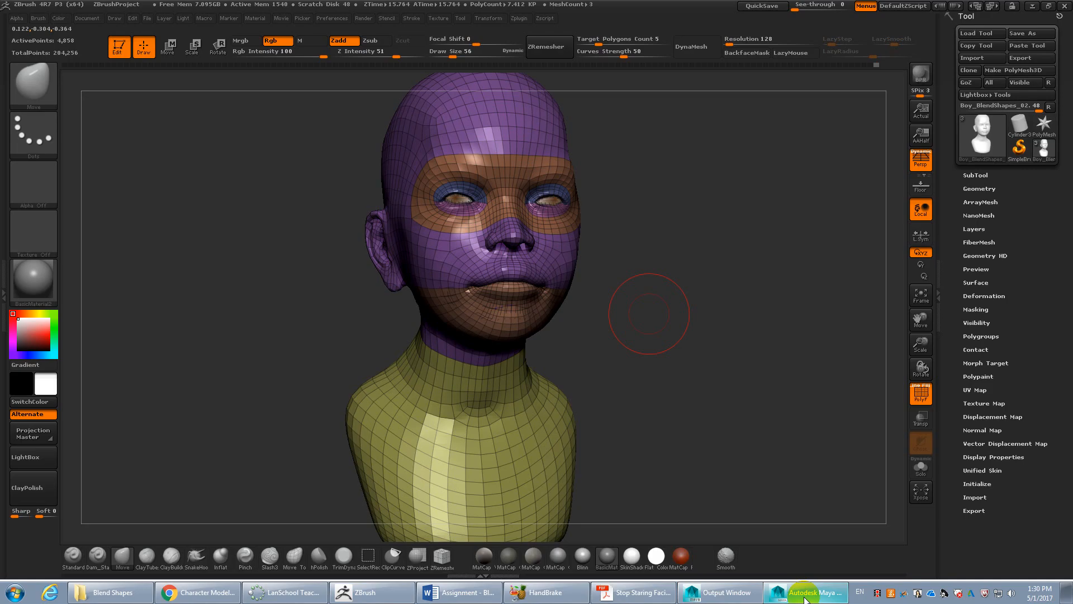